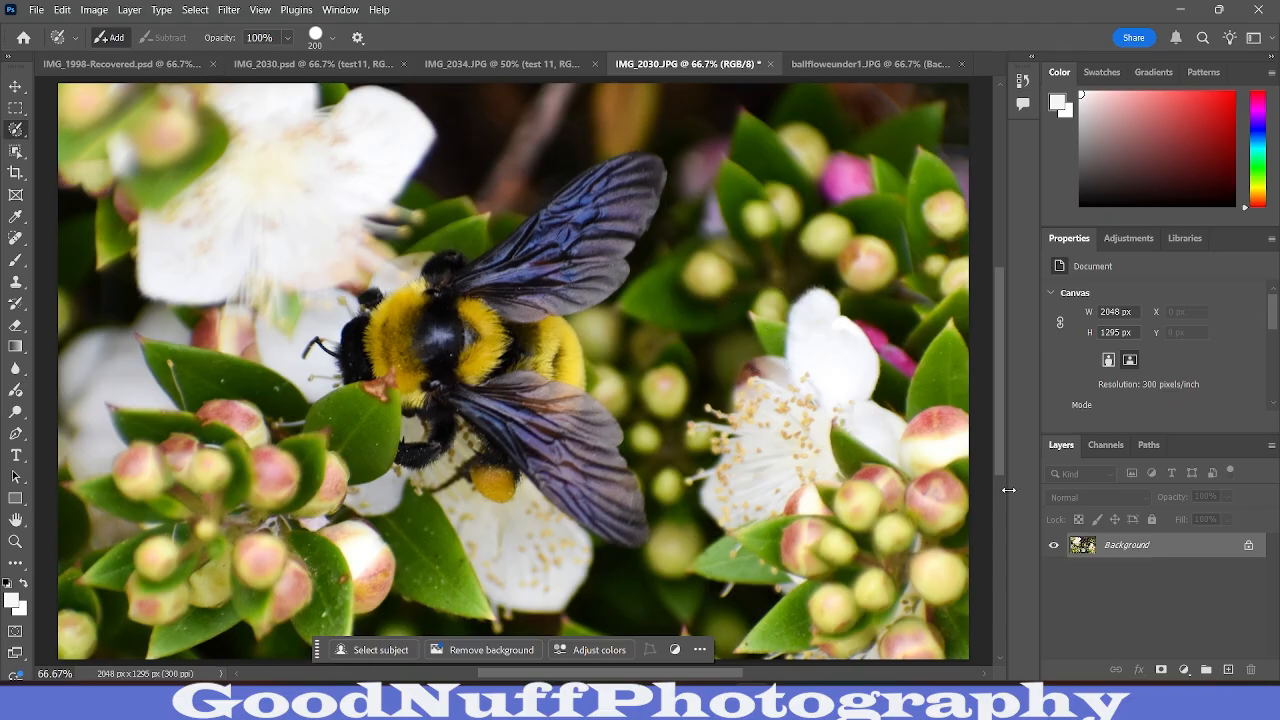
# Step: Duplicate the Background layer as "paint" and convert the duplicate to a smart object
pyautogui.rightClick(1124, 548)
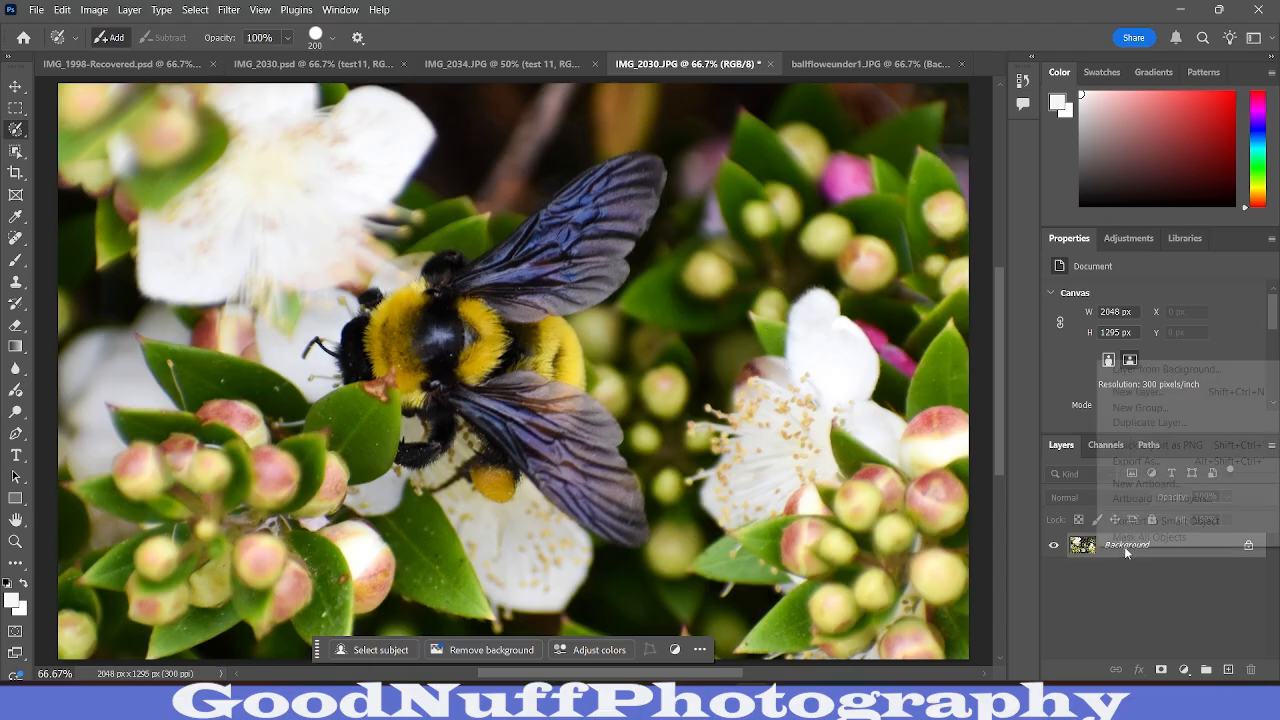
pyautogui.click(1152, 427)
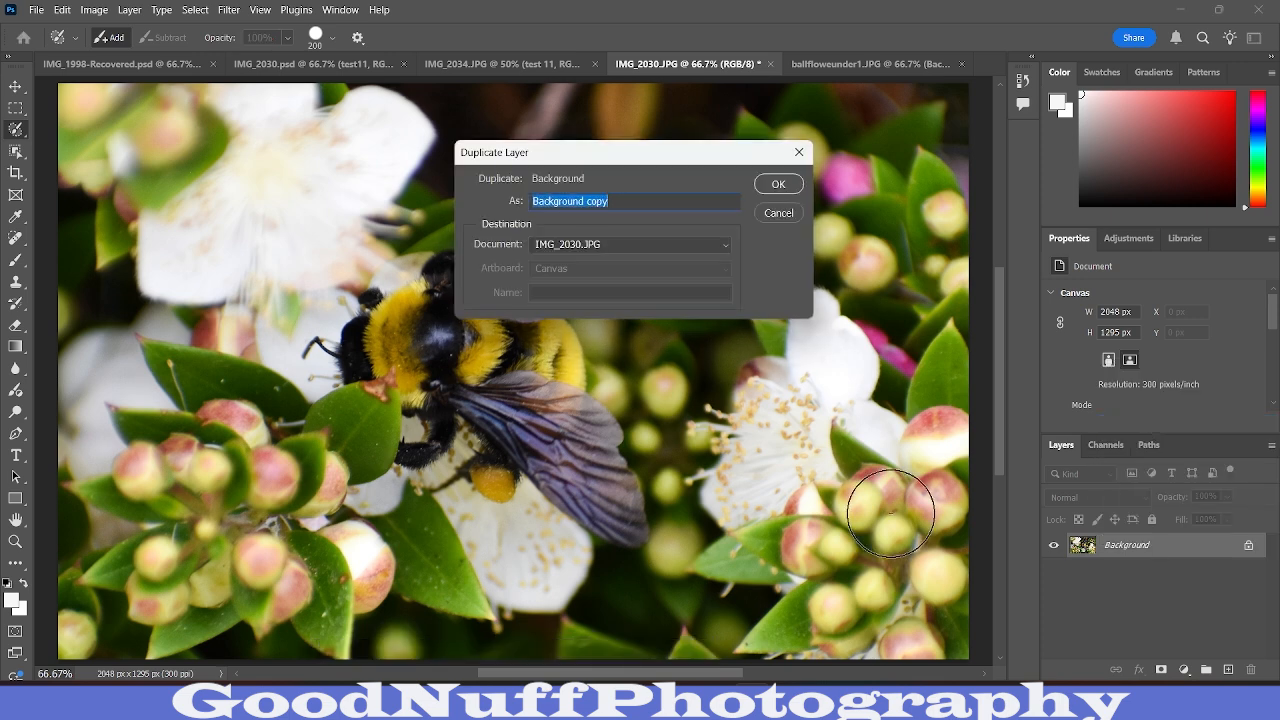
pyautogui.write('paint')
pyautogui.press('Return')
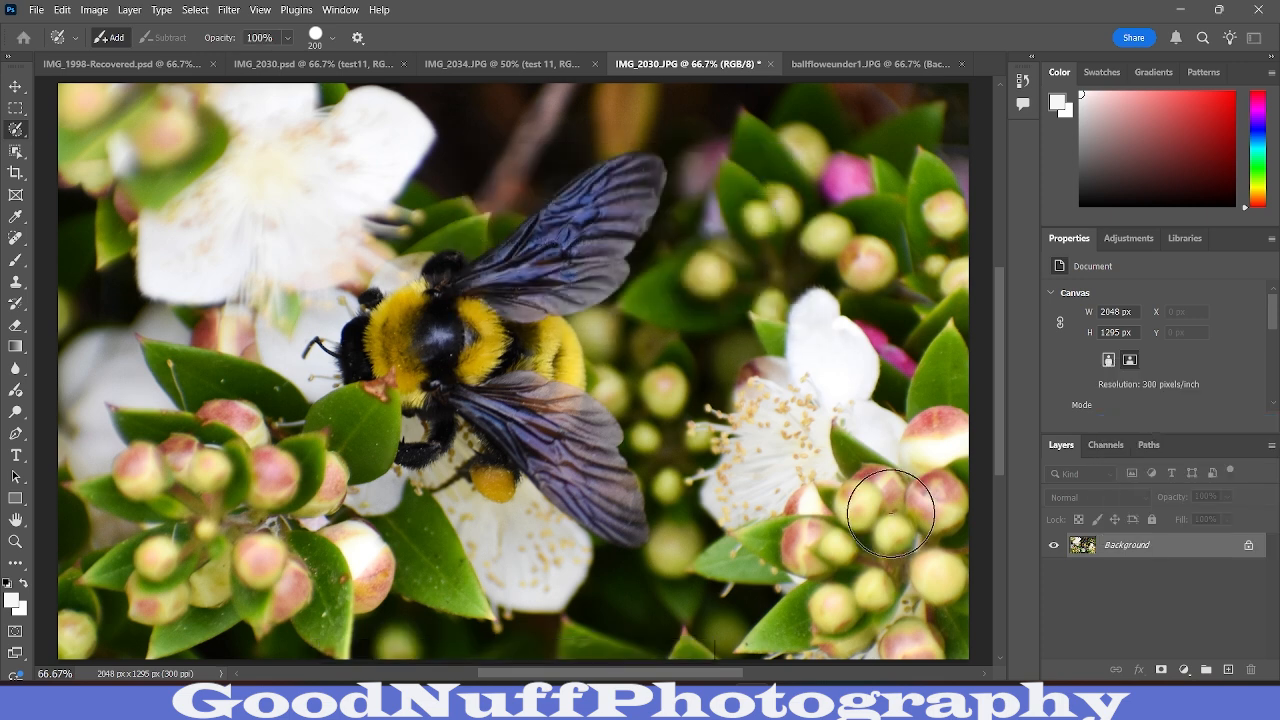
pyautogui.rightClick(1115, 543)
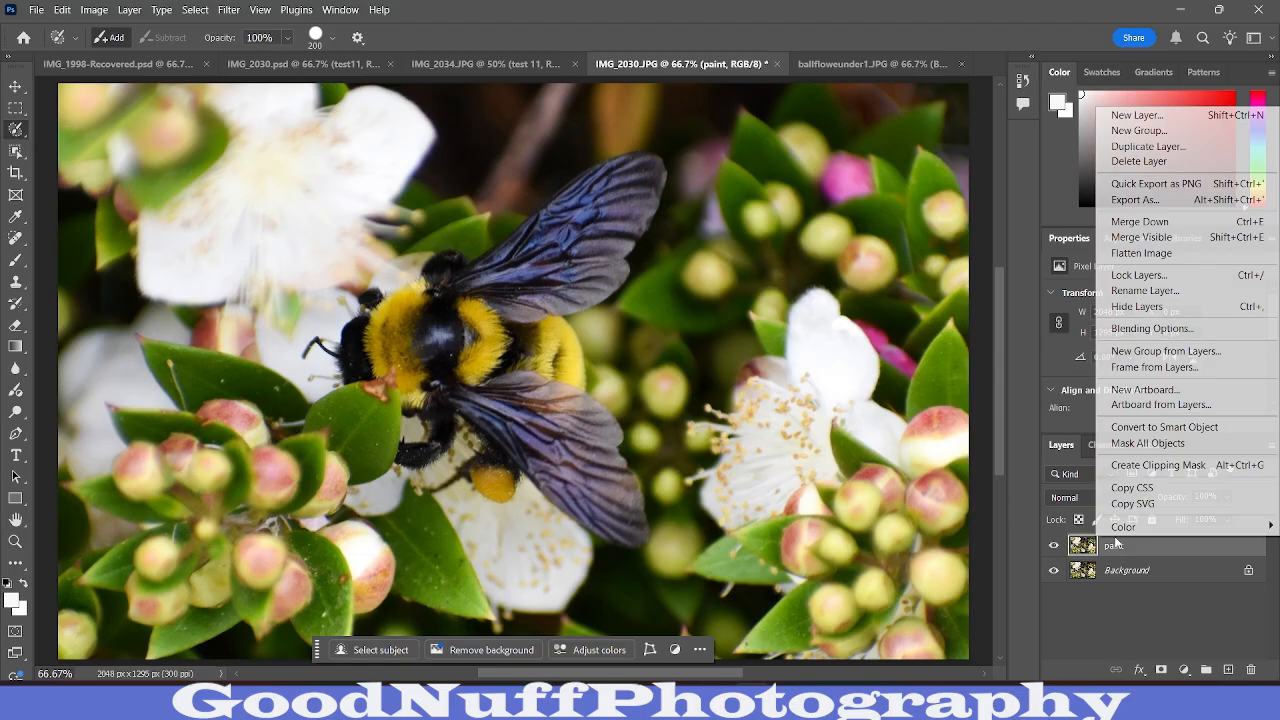
pyautogui.click(1164, 427)
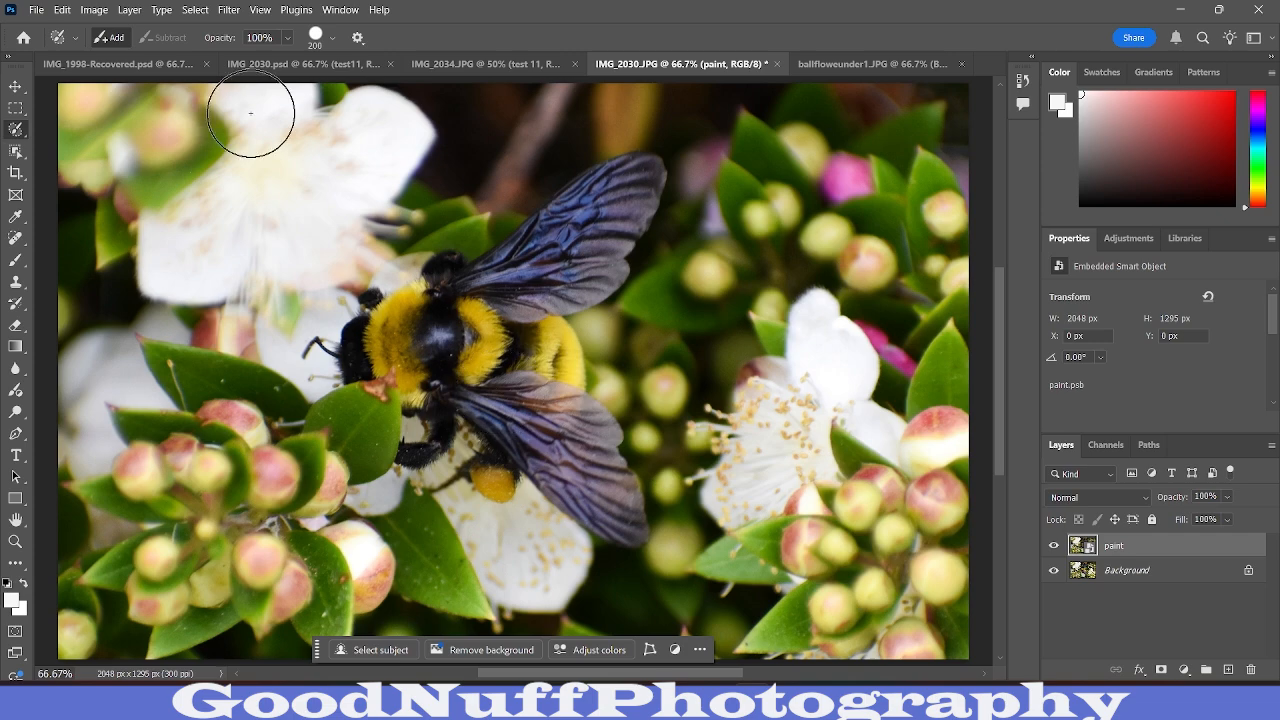
# Step: Open the Filter Gallery for the paint layer and choose Artistic Poster Edges with Edge Thickness 0 and Edge Intensity 0
pyautogui.click(227, 9)
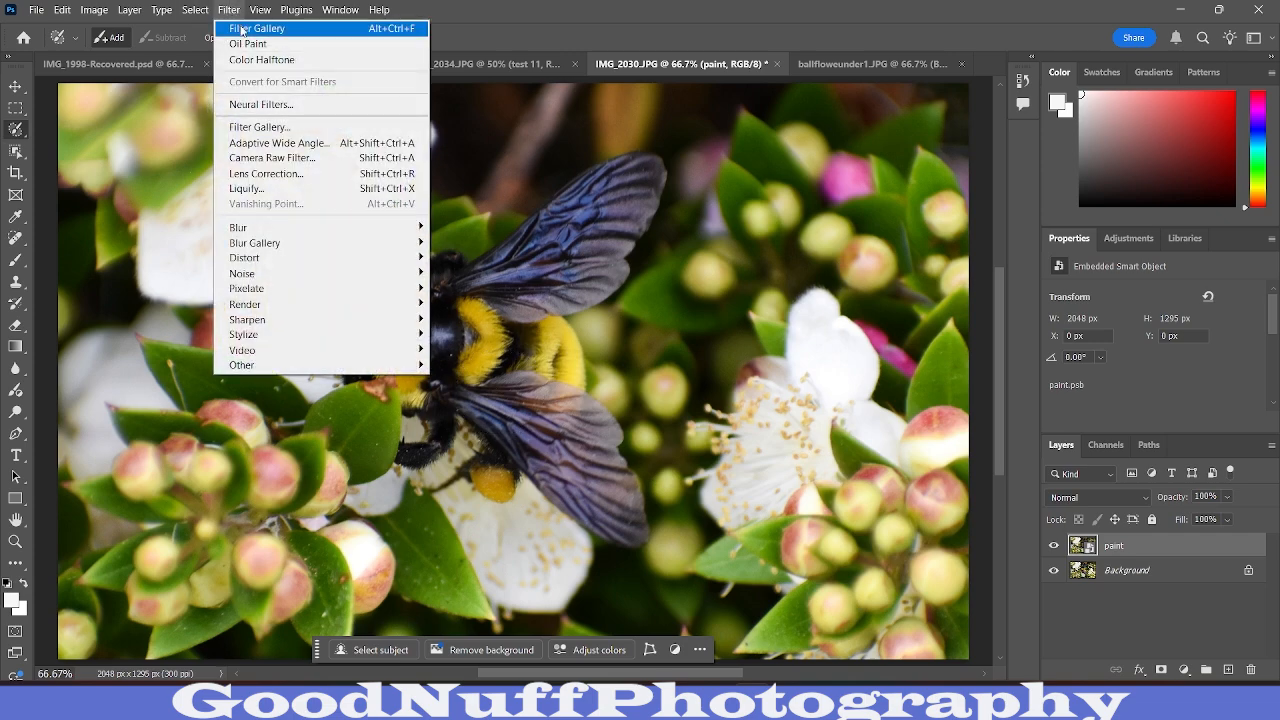
pyautogui.click(244, 28)
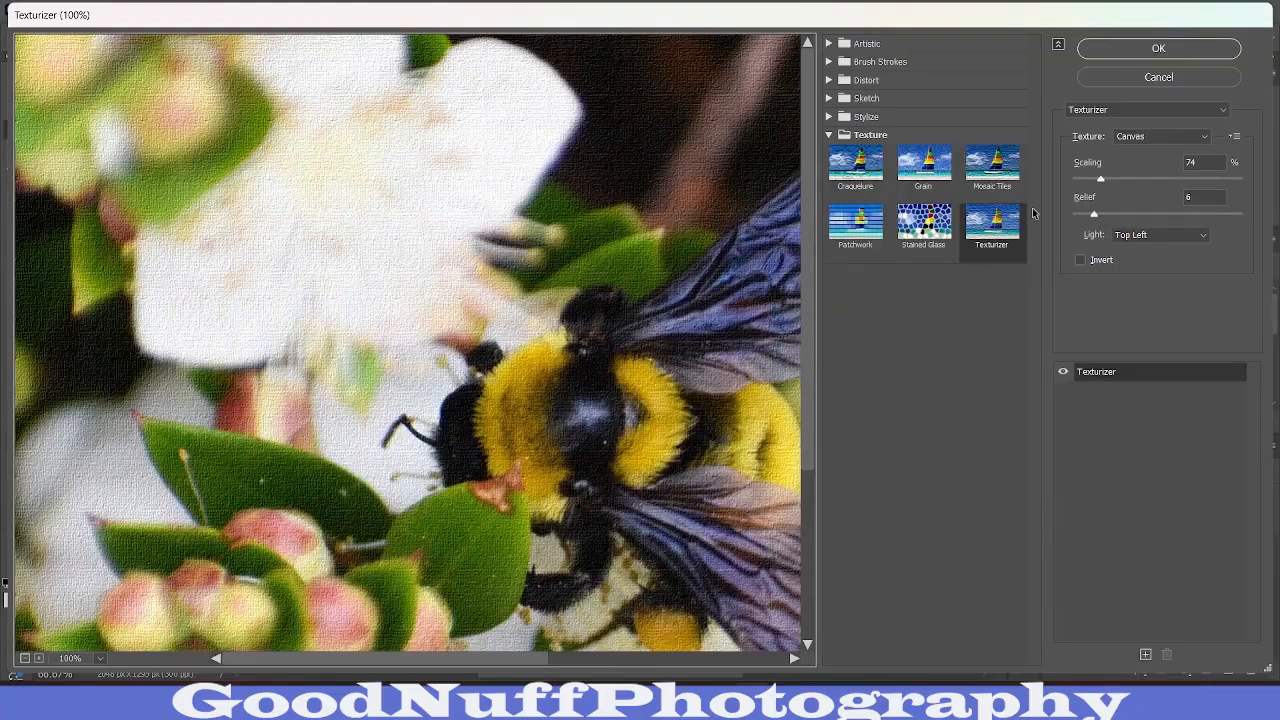
pyautogui.moveTo(620, 364); pyautogui.dragTo(354, 462)
pyautogui.click(965, 47)
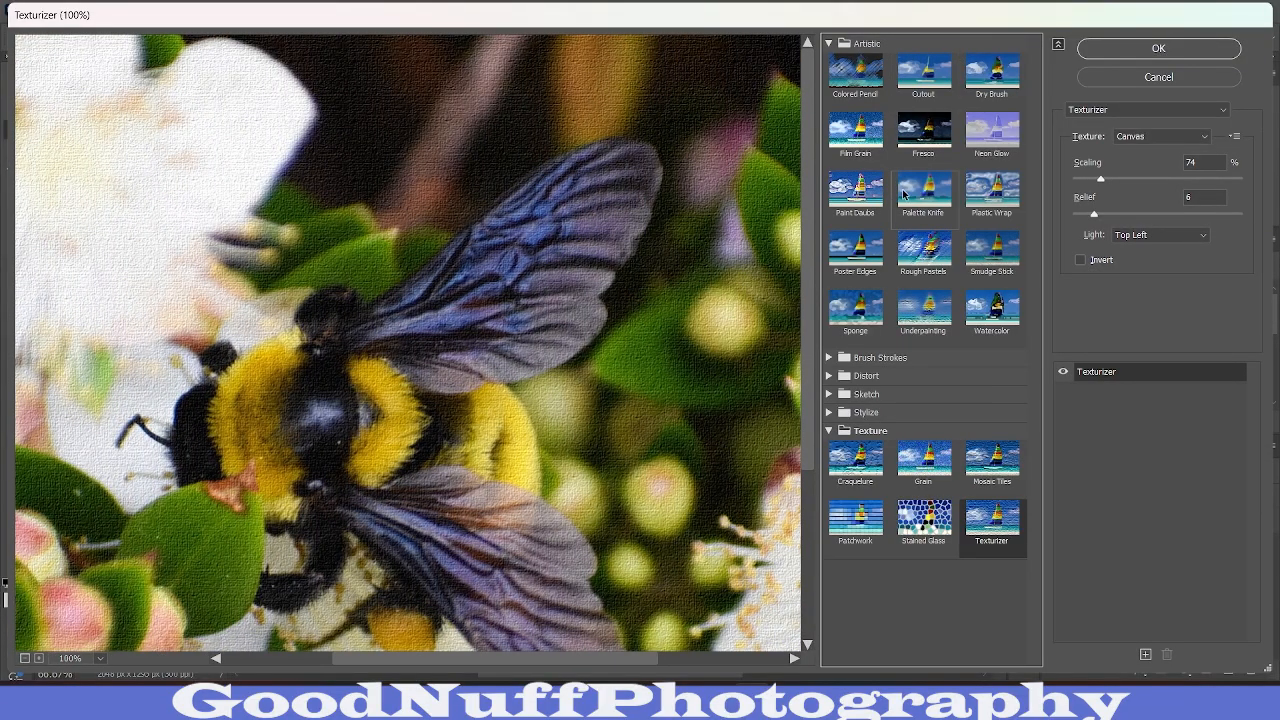
pyautogui.click(850, 262)
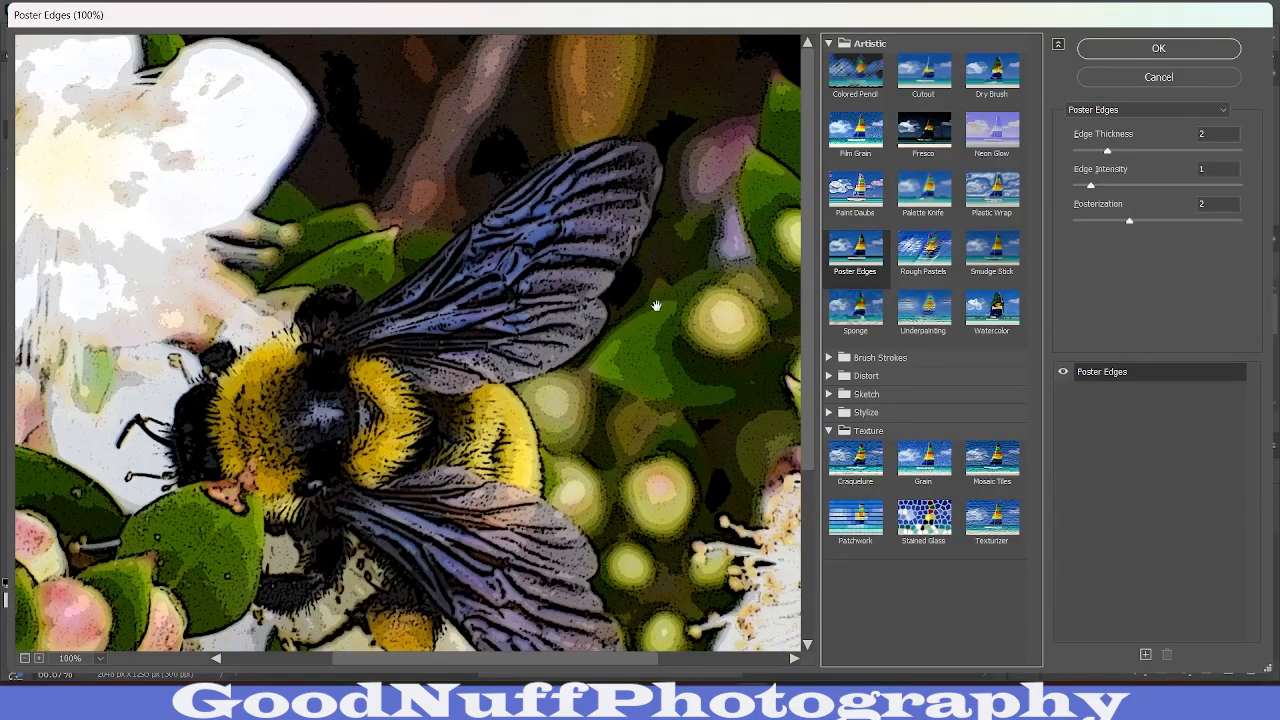
pyautogui.moveTo(469, 373); pyautogui.dragTo(607, 336)
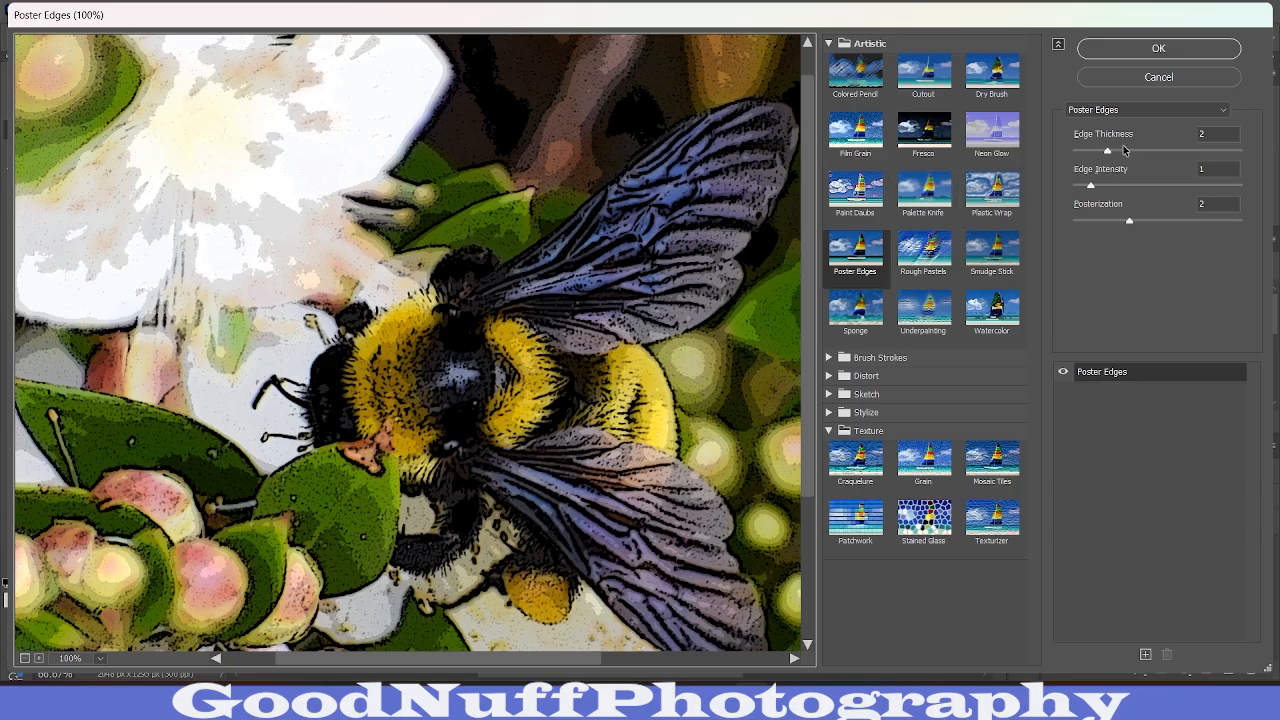
pyautogui.moveTo(1107, 151); pyautogui.dragTo(1073, 186)
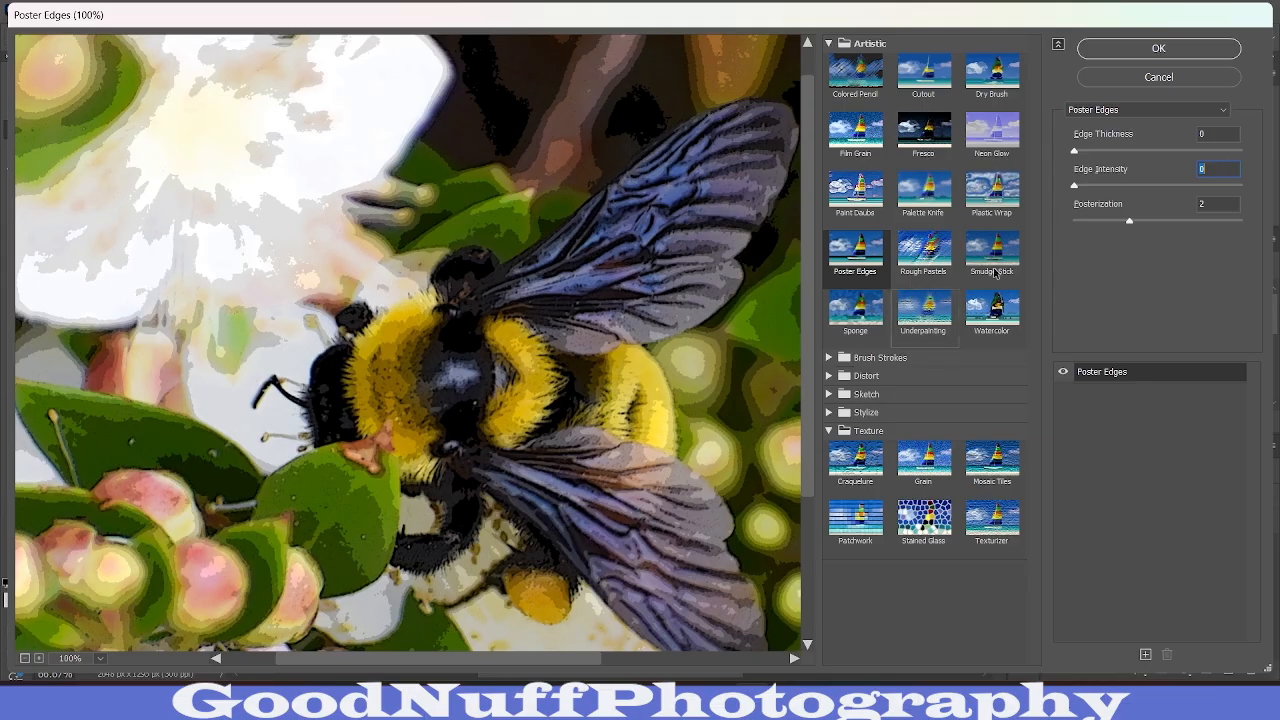
pyautogui.moveTo(517, 435); pyautogui.dragTo(590, 487)
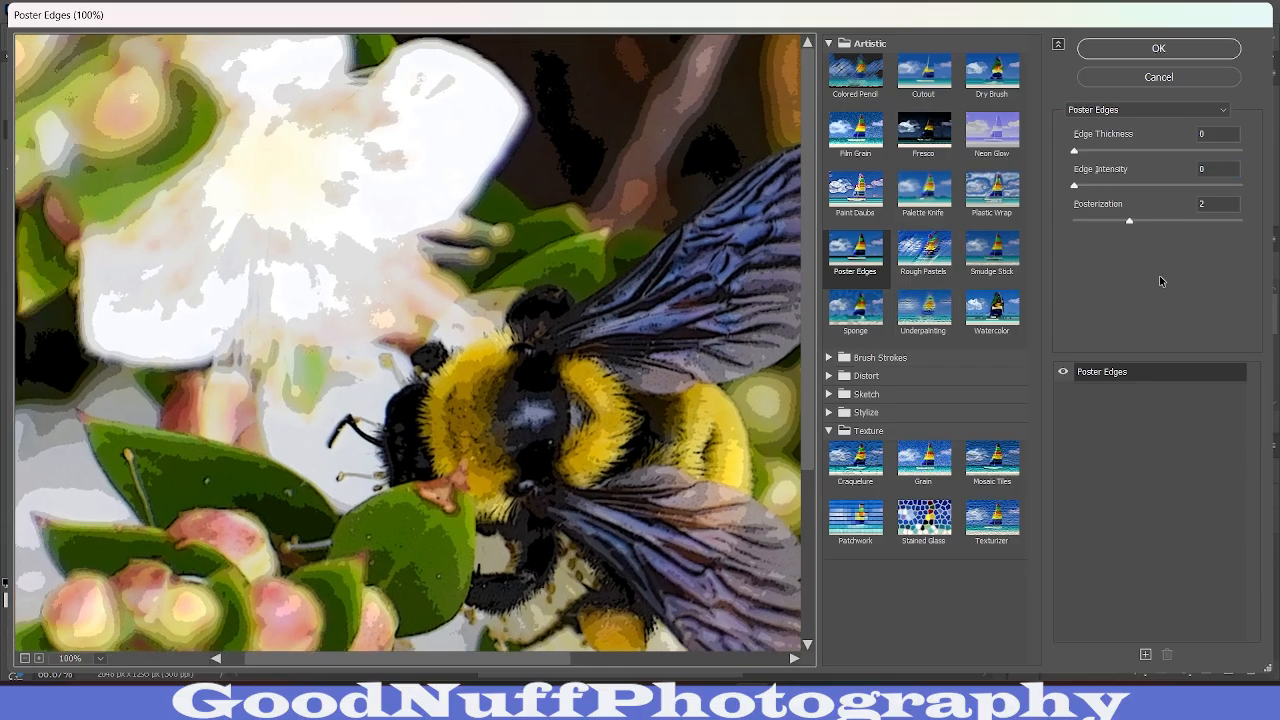
# Step: Compare Poster Edges Posterization at 3, 0, its maximum and 2 in the bee preview
pyautogui.moveTo(1125, 219); pyautogui.dragTo(1166, 220)
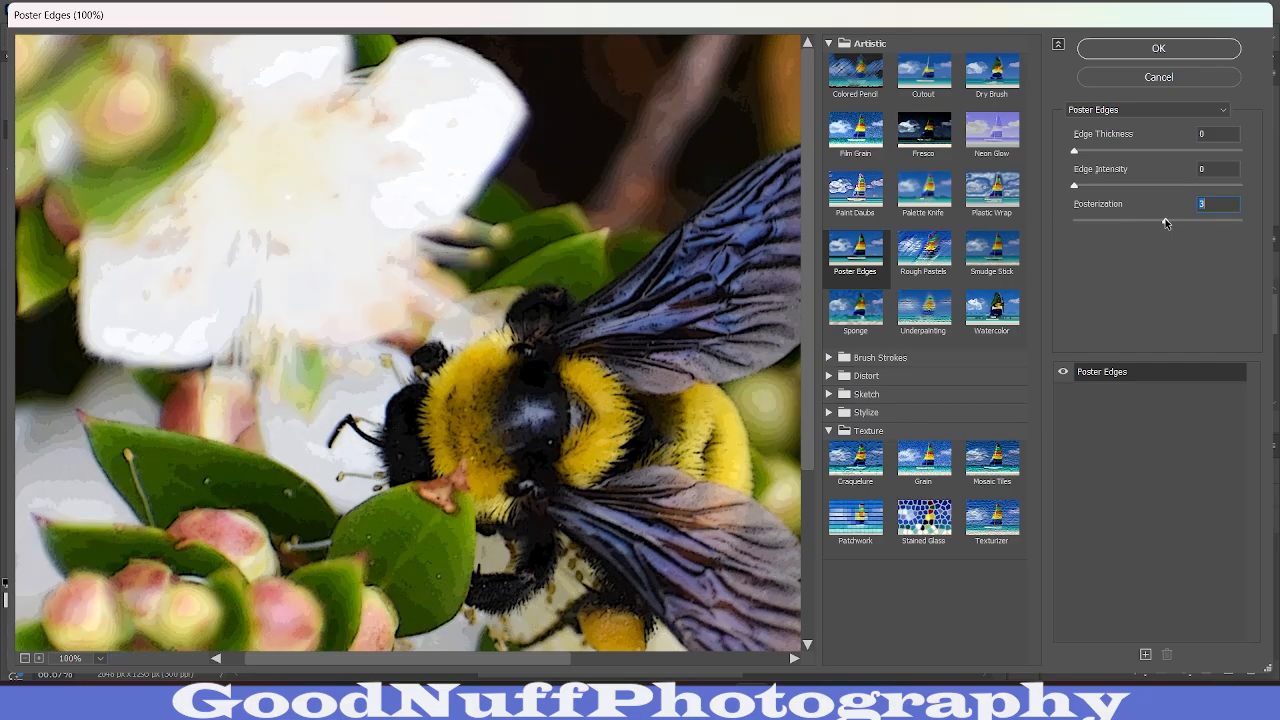
pyautogui.click(1076, 221)
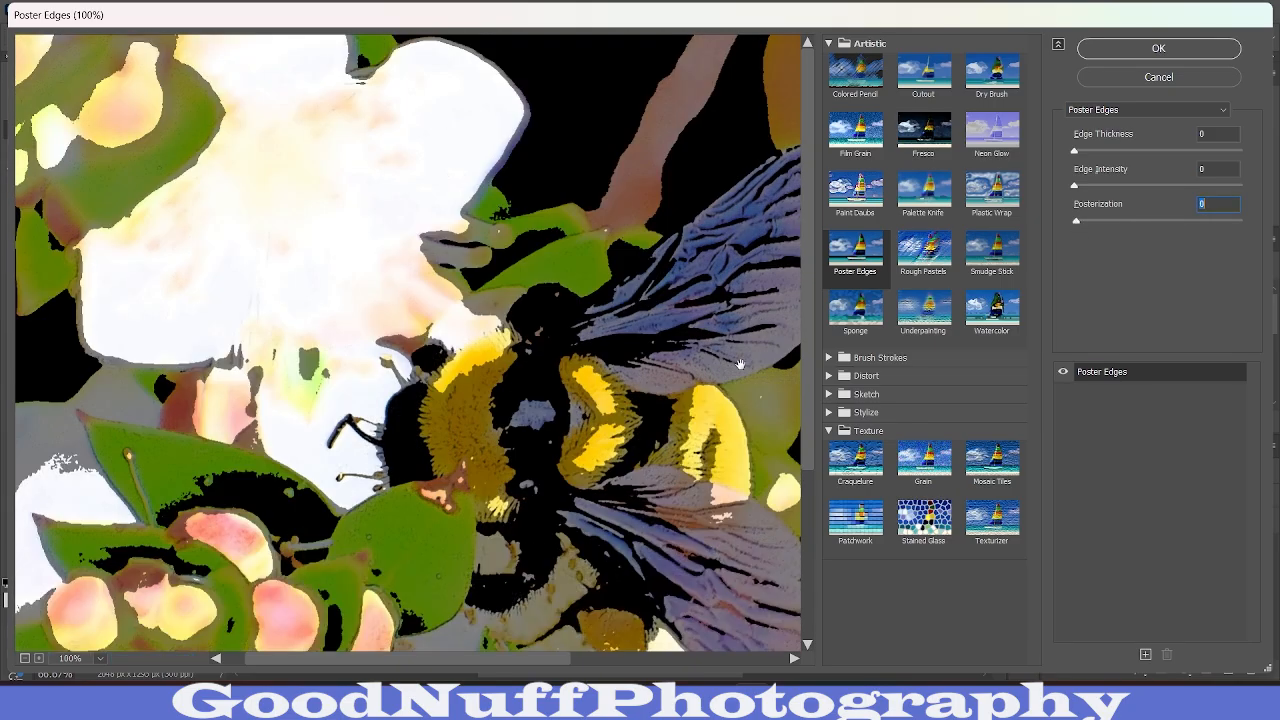
pyautogui.moveTo(742, 364); pyautogui.dragTo(728, 393)
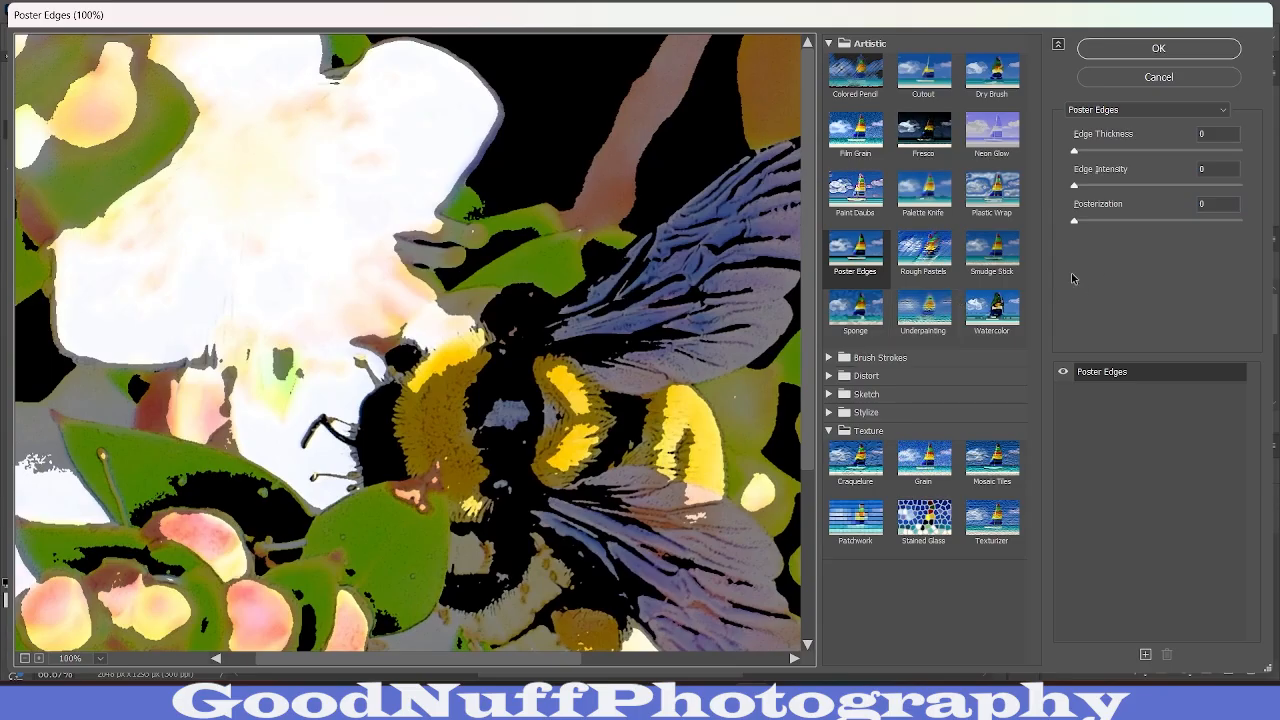
pyautogui.click(1241, 221)
pyautogui.moveTo(626, 476); pyautogui.dragTo(680, 433)
pyautogui.click(1142, 221)
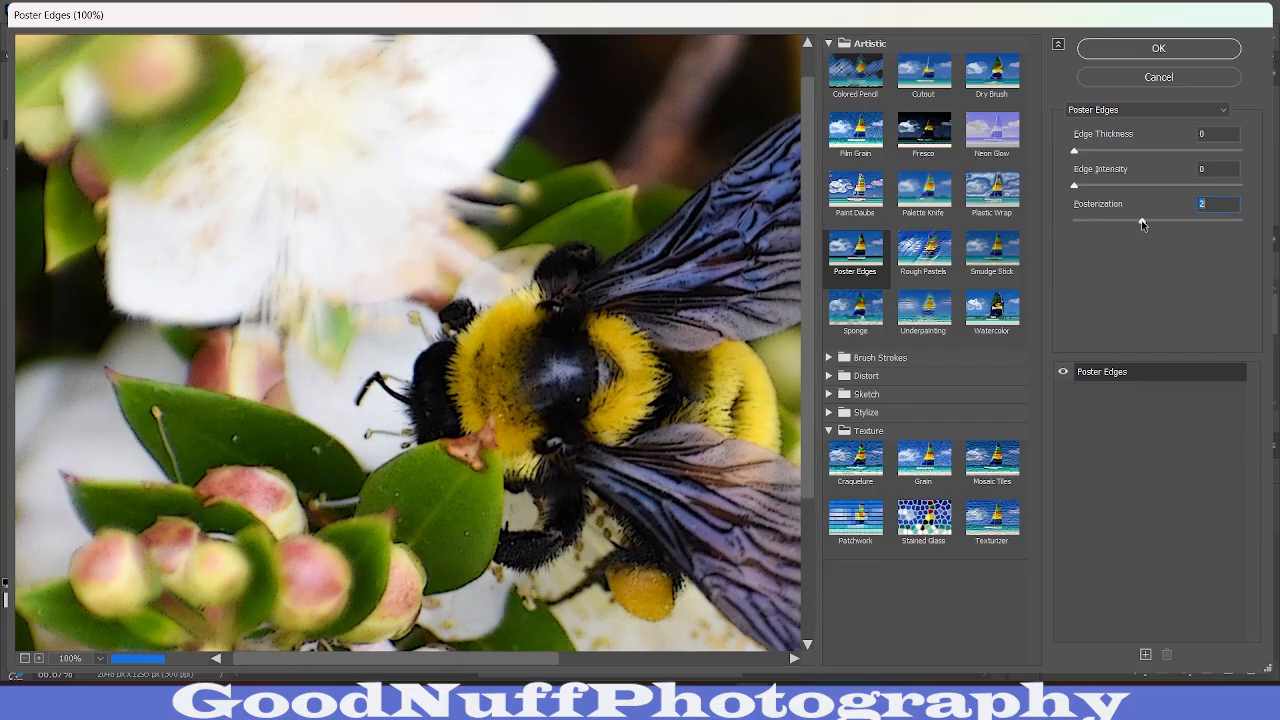
pyautogui.moveTo(628, 346); pyautogui.dragTo(473, 346)
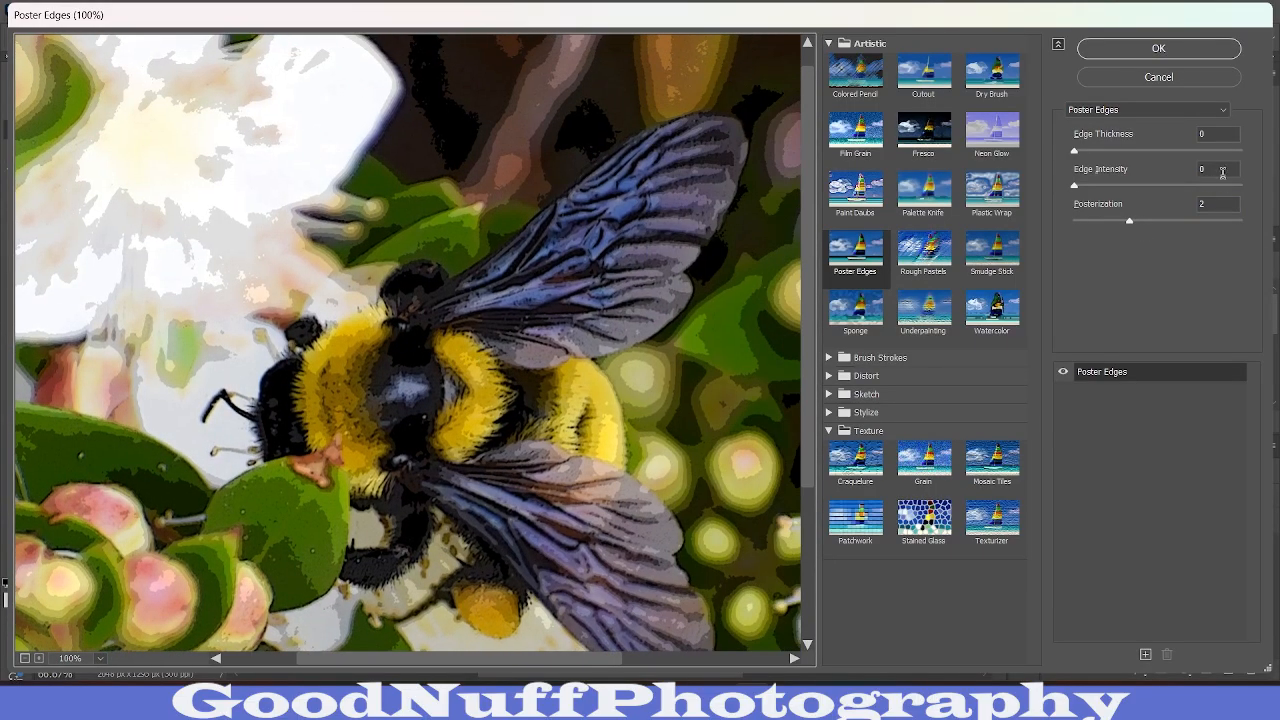
# Step: Try a Posterization of 1 for Poster Edges and examine its effect on the bee, buds and leaves
pyautogui.click(1158, 221)
pyautogui.click(1117, 221)
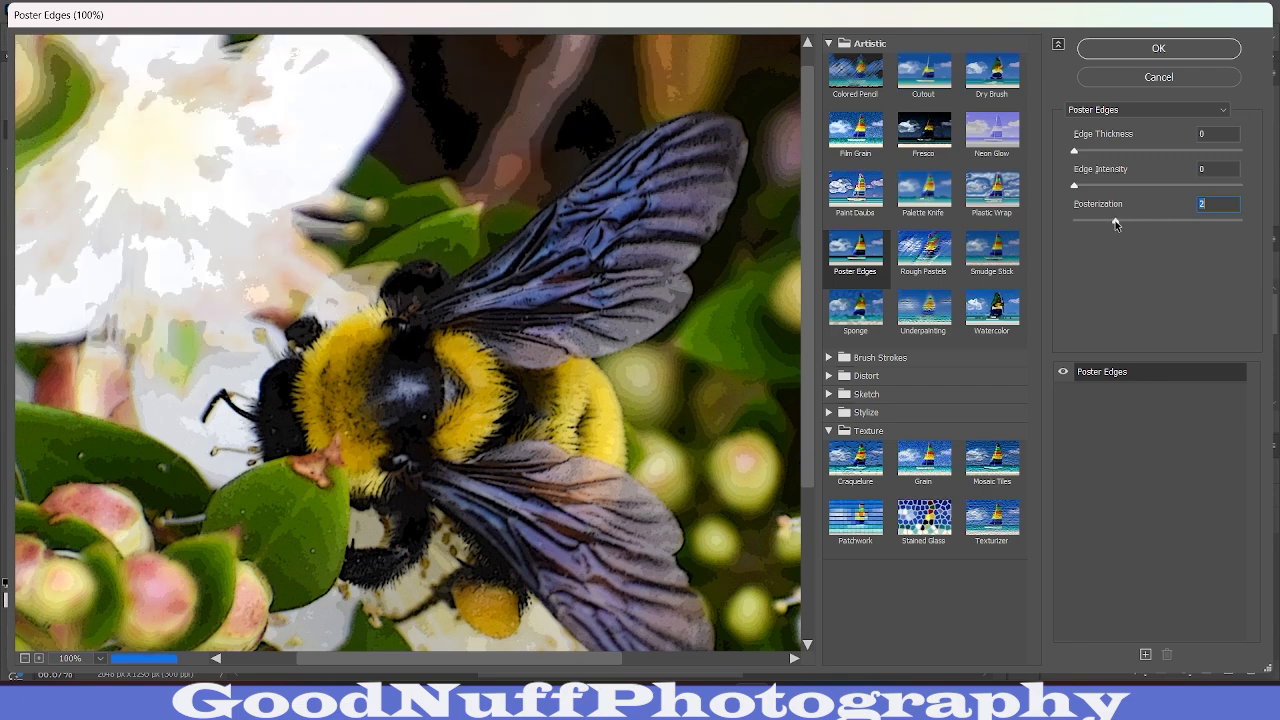
pyautogui.click(1094, 221)
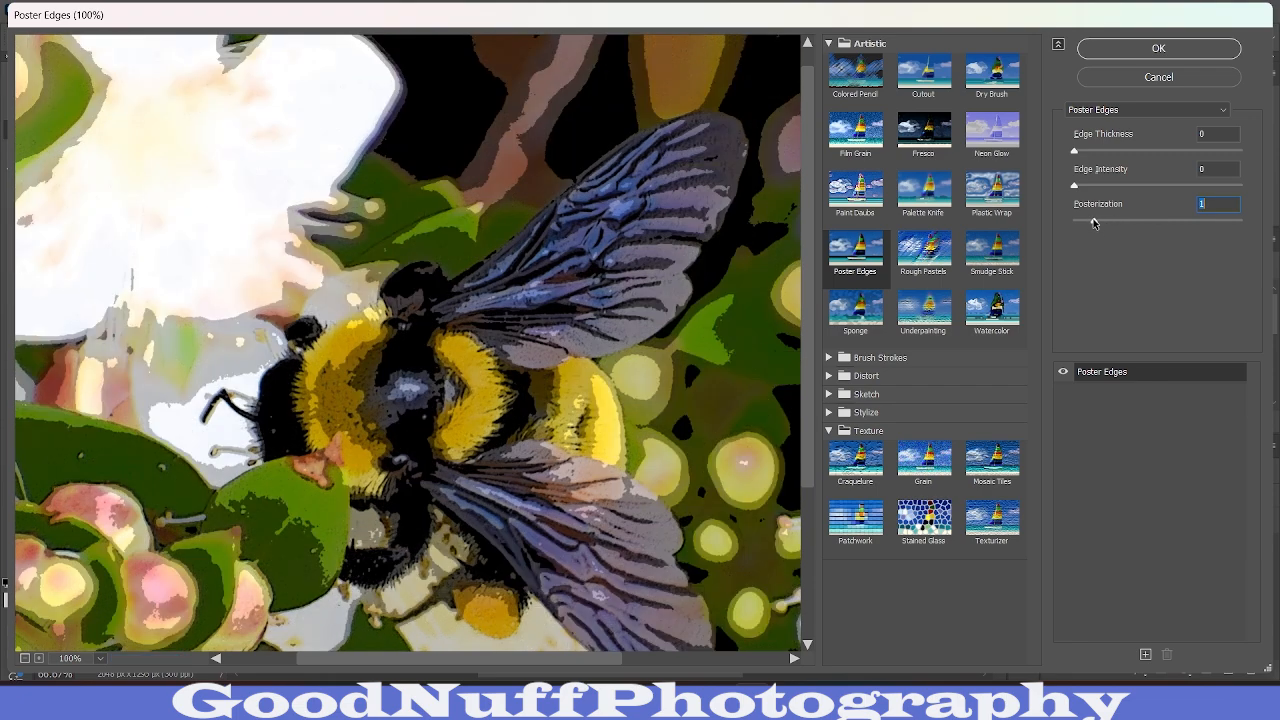
pyautogui.rightClick(600, 518)
pyautogui.click(287, 579)
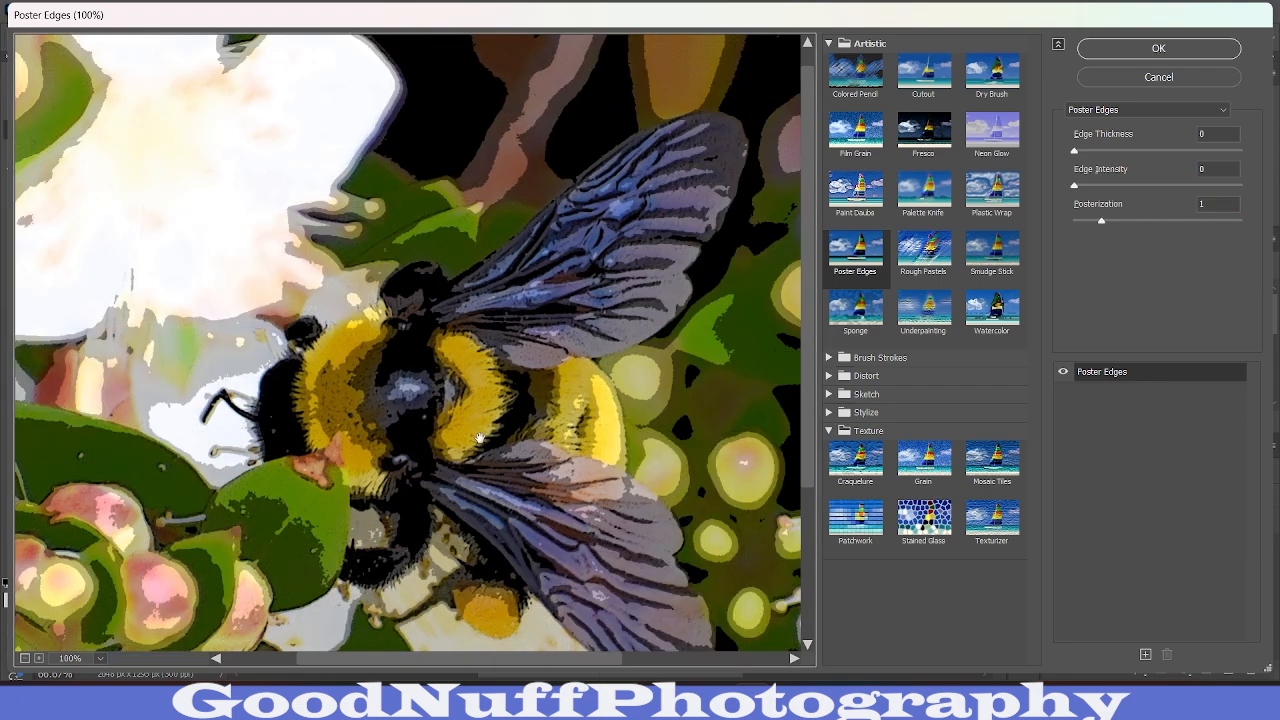
pyautogui.moveTo(590, 440); pyautogui.dragTo(245, 467)
pyautogui.moveTo(640, 379); pyautogui.dragTo(288, 480)
pyautogui.moveTo(525, 390); pyautogui.dragTo(521, 135)
pyautogui.moveTo(345, 254); pyautogui.dragTo(738, 288)
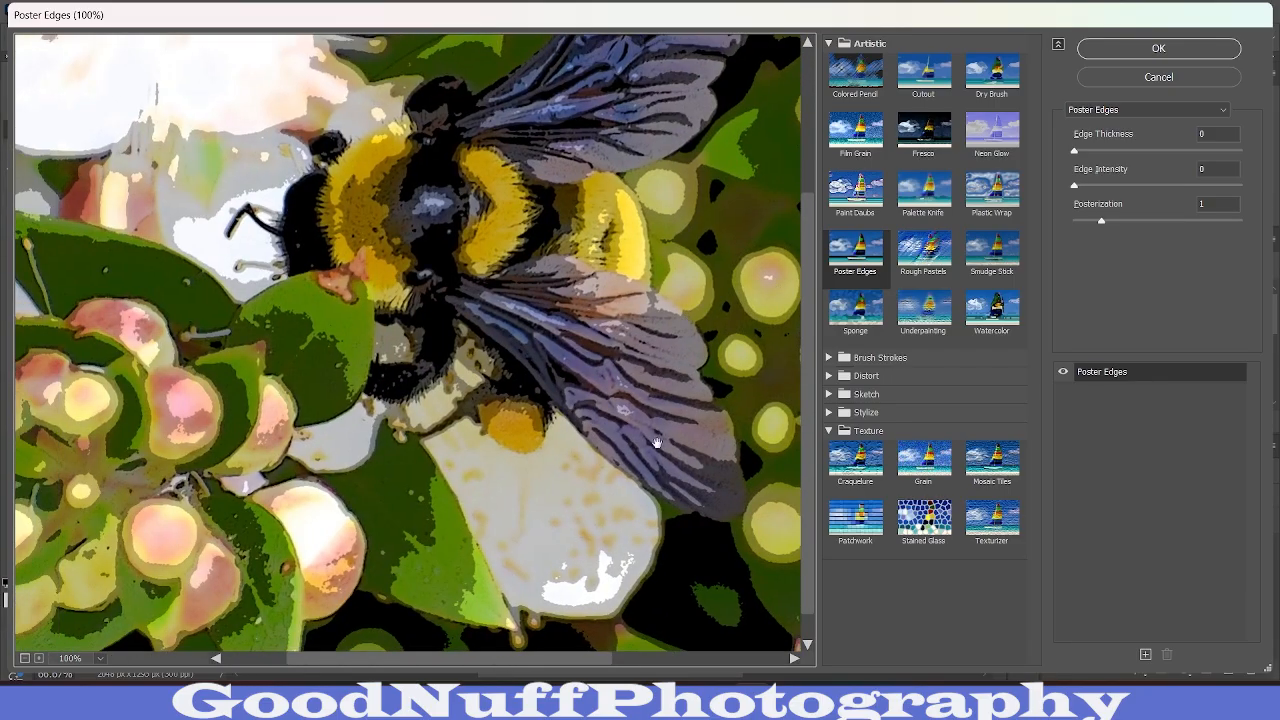
pyautogui.moveTo(682, 403); pyautogui.dragTo(613, 430)
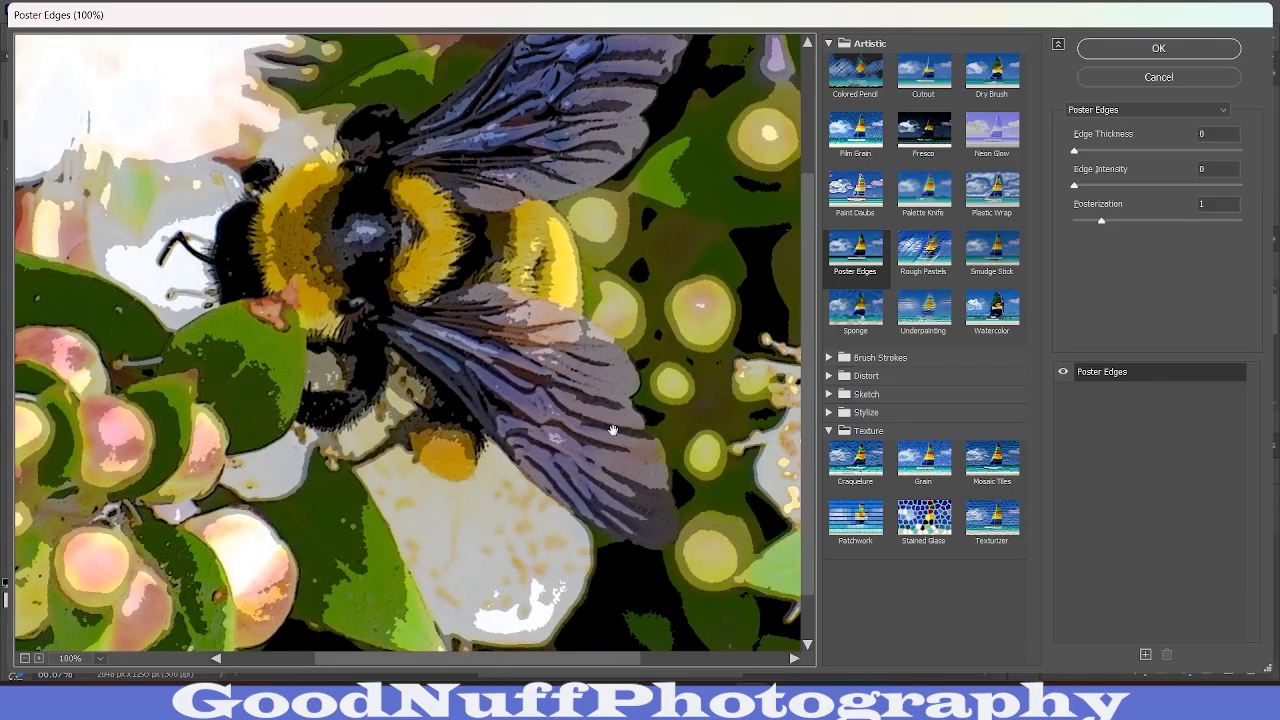
# Step: Set Posterization to 2, check the bee and flowers, and apply the Poster Edges filter to the paint layer
pyautogui.click(1130, 221)
pyautogui.moveTo(742, 388); pyautogui.dragTo(550, 455)
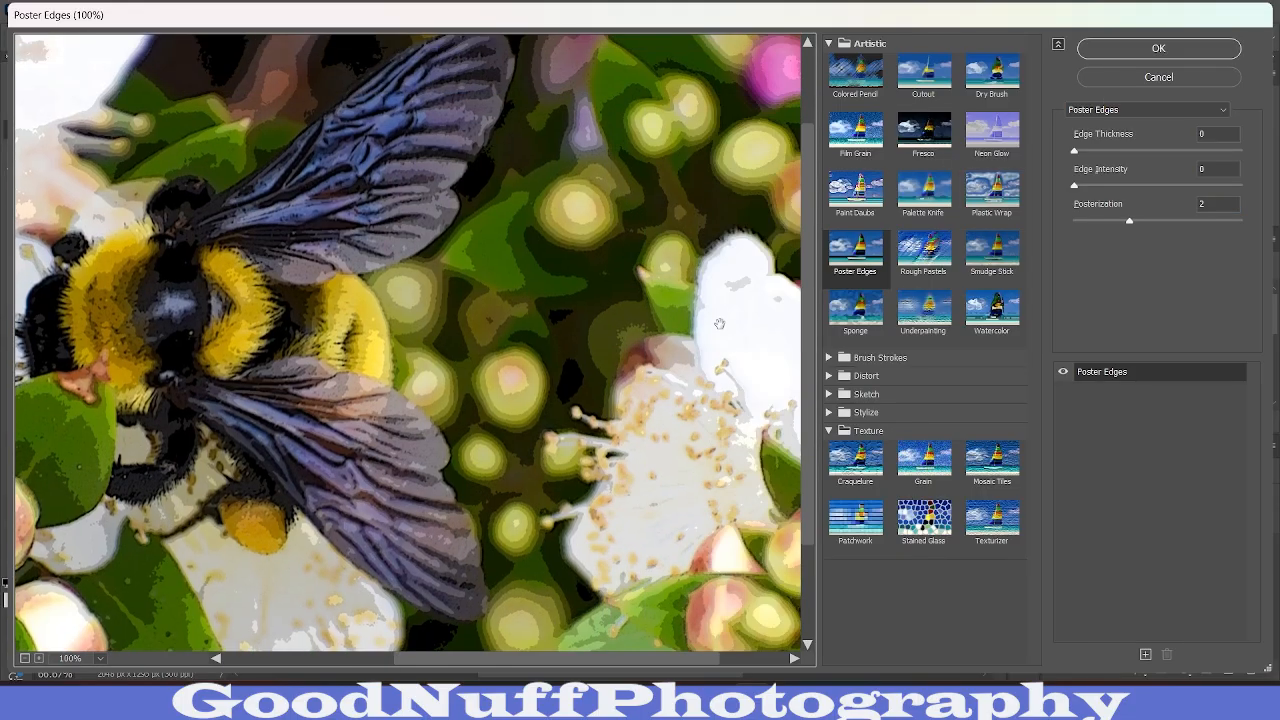
pyautogui.moveTo(554, 388); pyautogui.dragTo(783, 442)
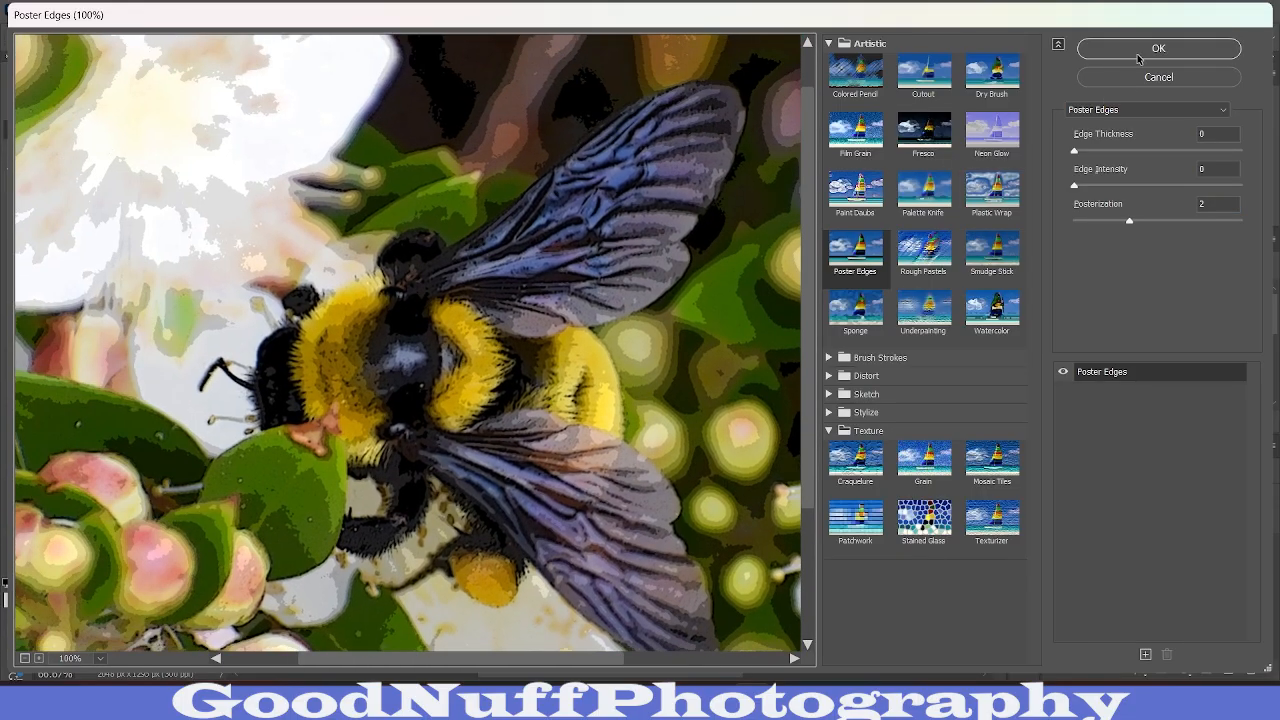
pyautogui.click(1138, 54)
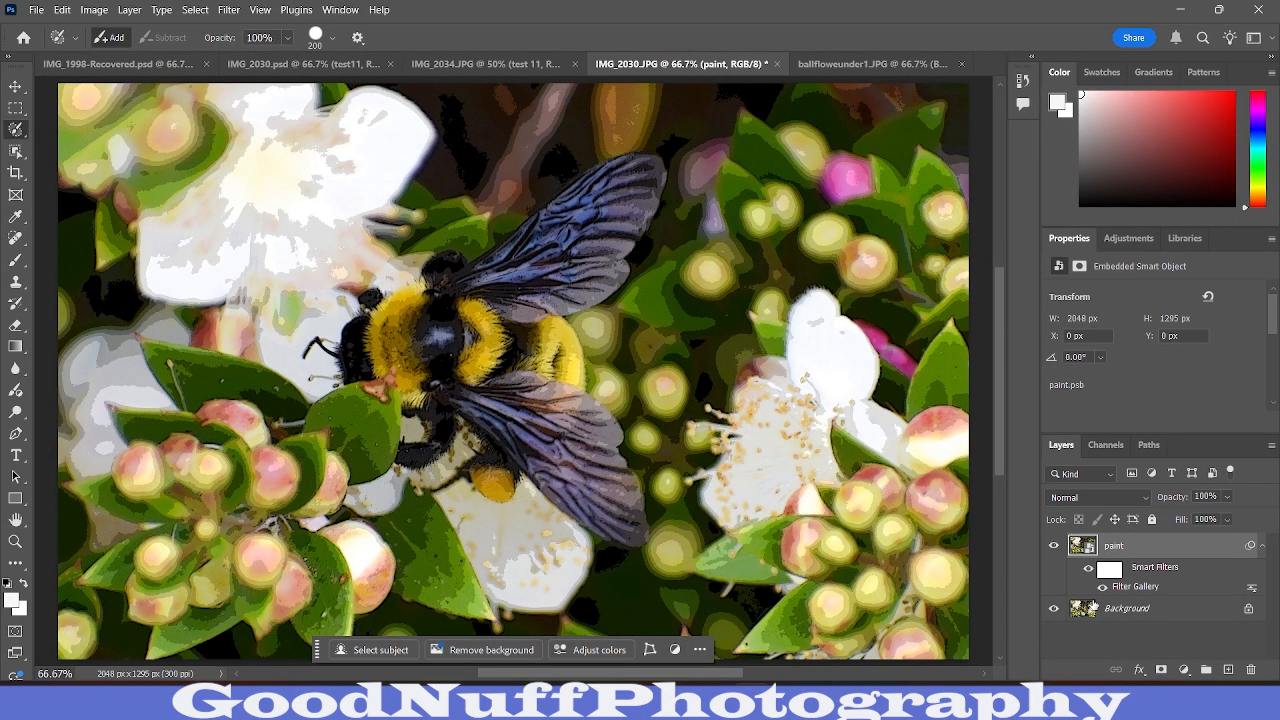
# Step: Open the Filter Gallery again for the paint layer and browse its Texture filters
pyautogui.click(230, 9)
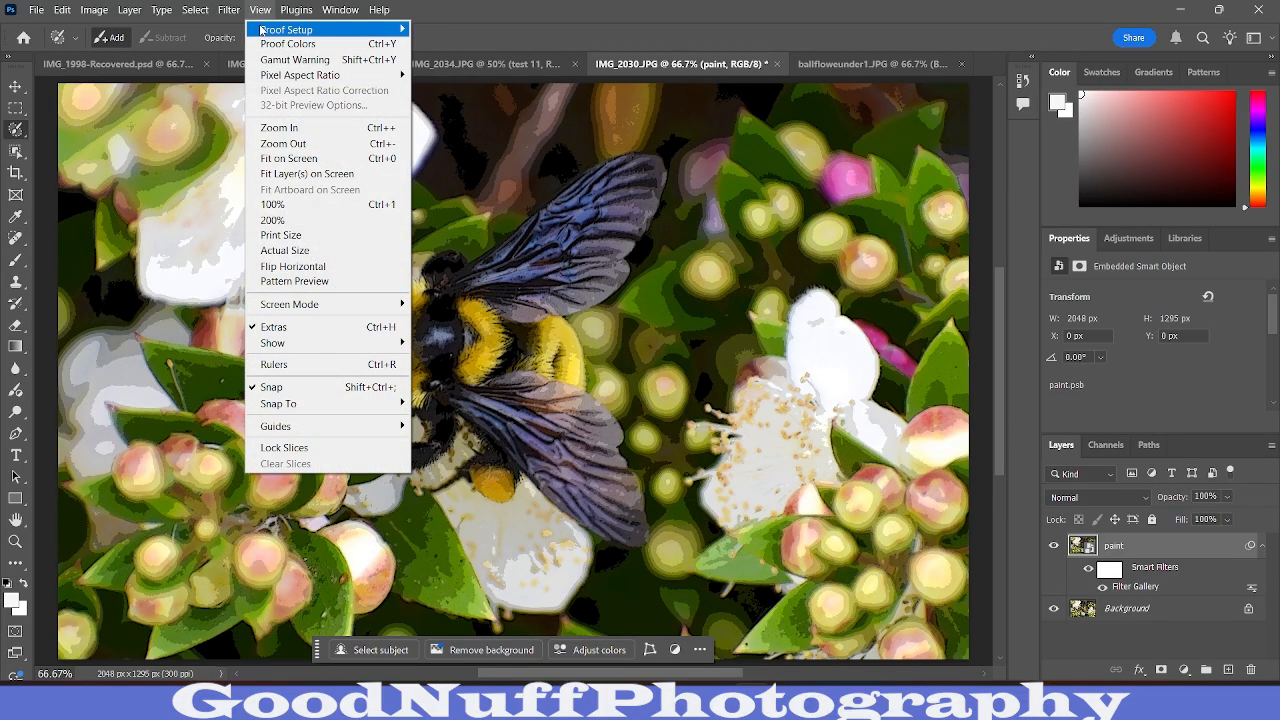
pyautogui.press('Escape')
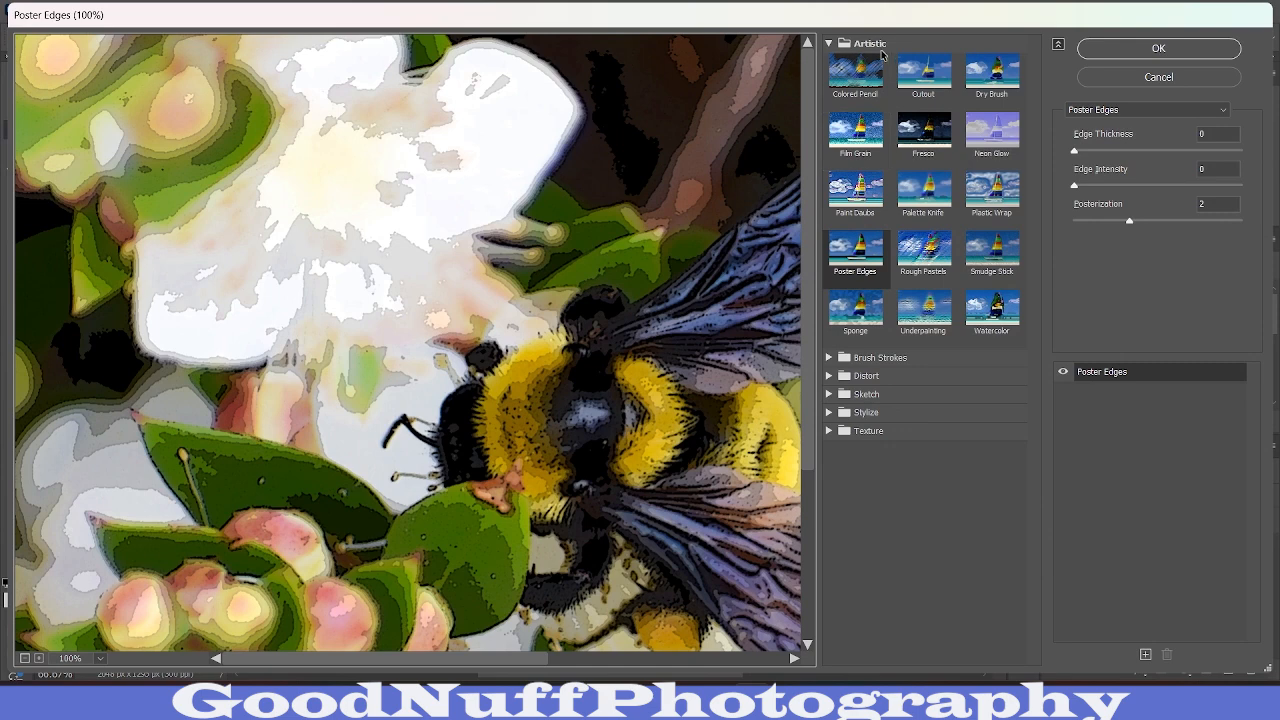
pyautogui.click(830, 44)
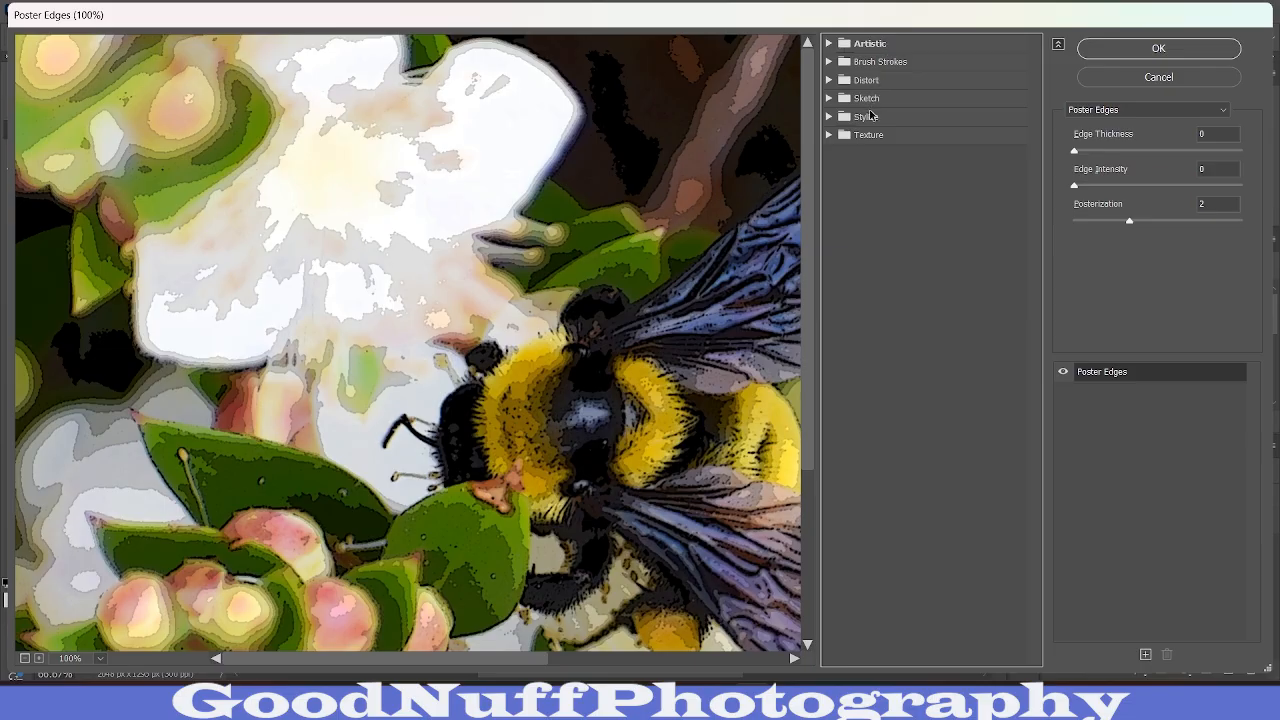
pyautogui.click(870, 135)
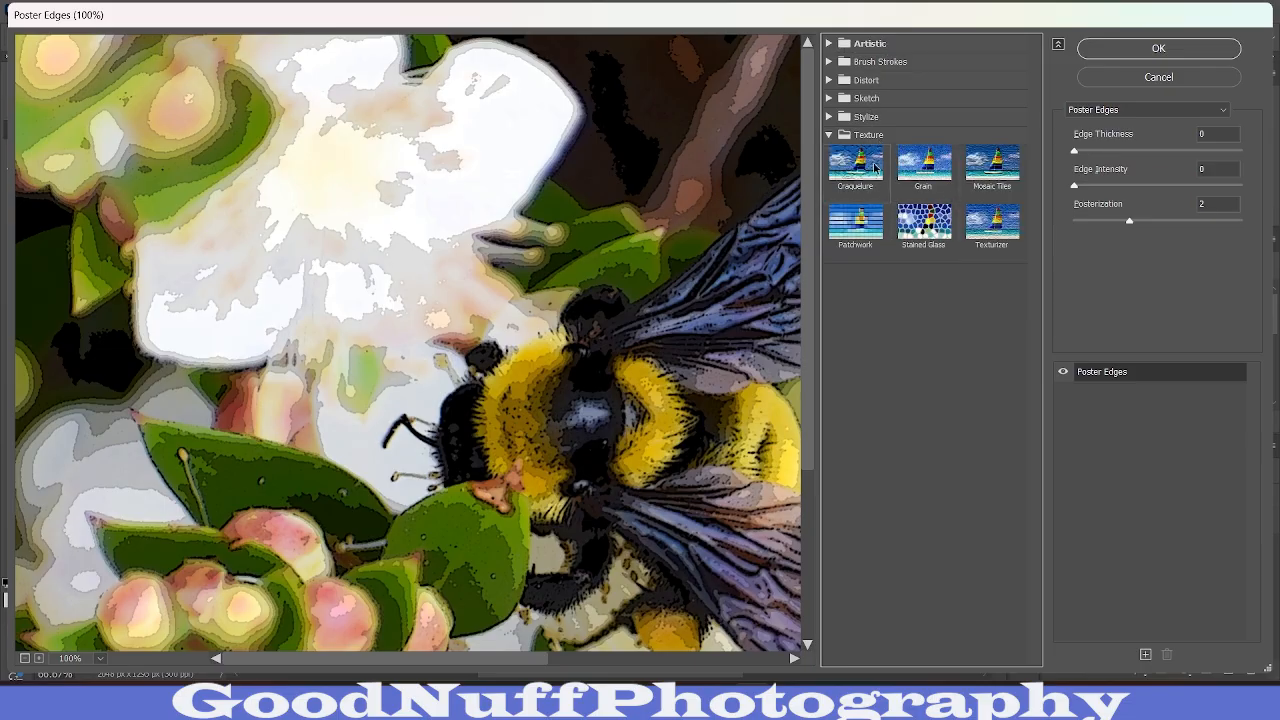
pyautogui.click(870, 136)
# Step: Preview the Stylize filter Glowing Edges on the posterized image
pyautogui.click(872, 118)
pyautogui.click(869, 150)
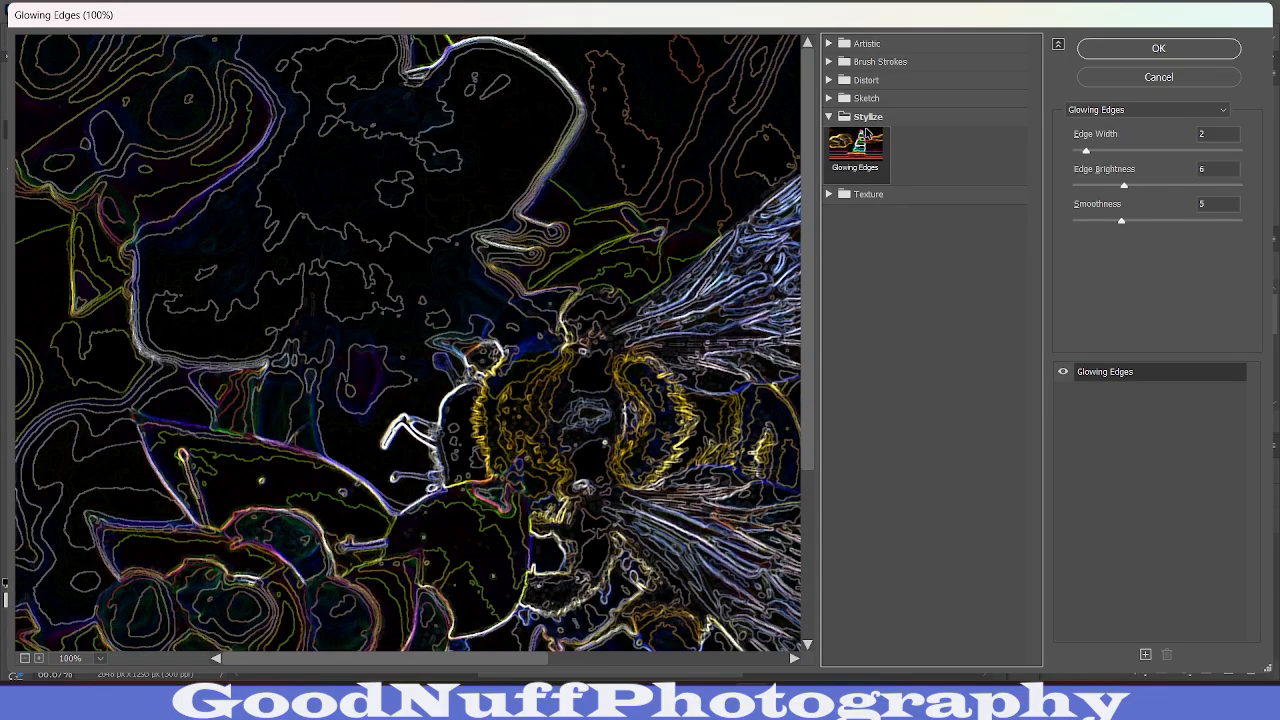
pyautogui.click(867, 119)
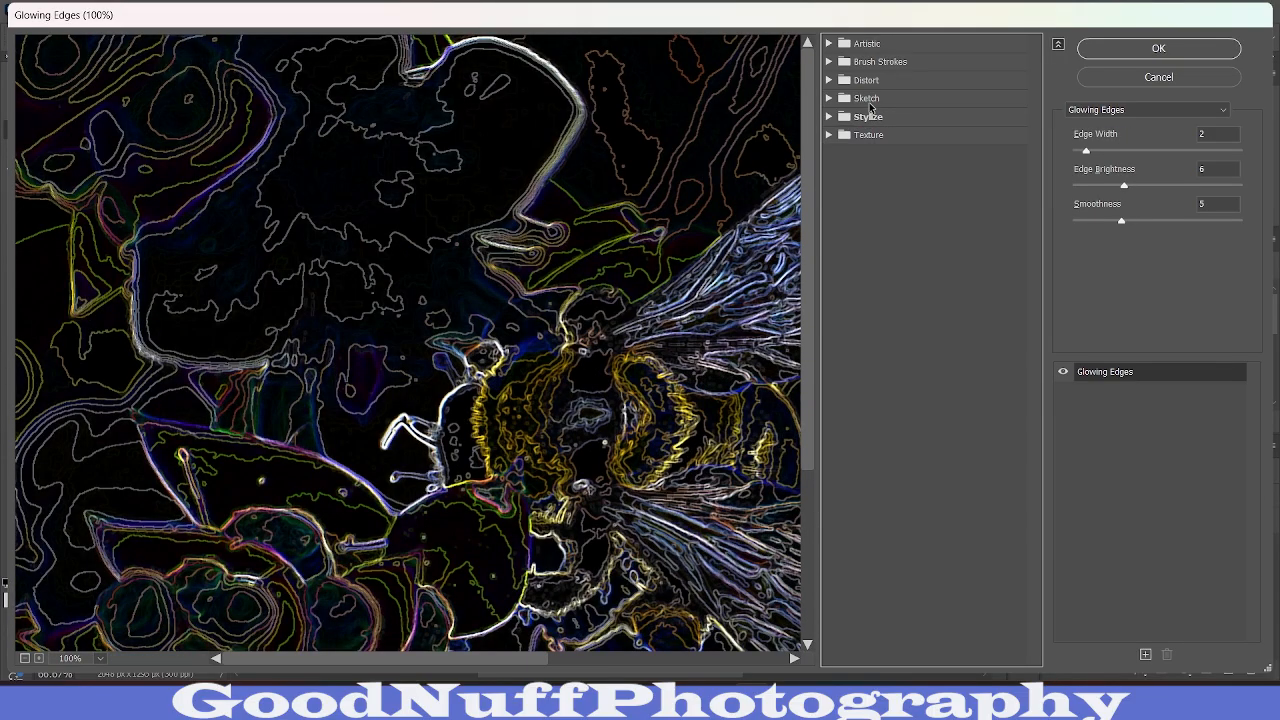
# Step: Preview the Sketch filters Water Paper, Charcoal, Graphic Pen, Photocopy, Halftone Pattern and Plaster on the image
pyautogui.click(866, 98)
pyautogui.click(928, 382)
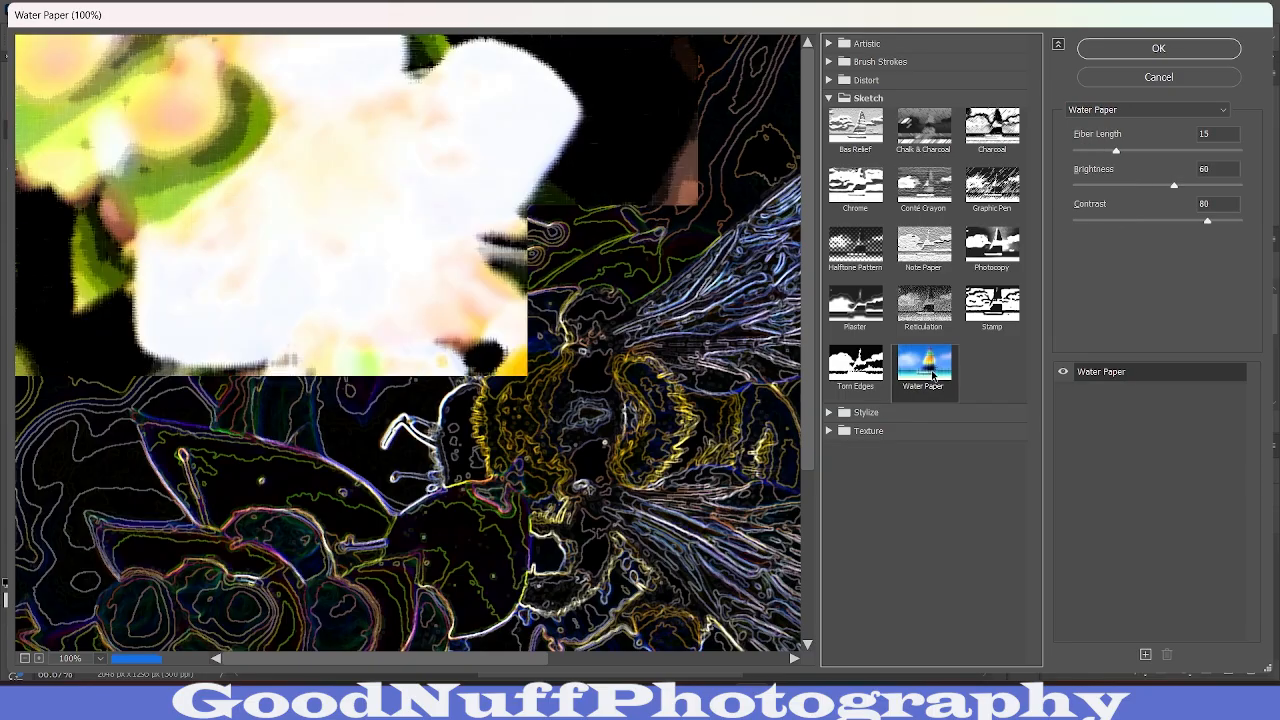
pyautogui.click(996, 140)
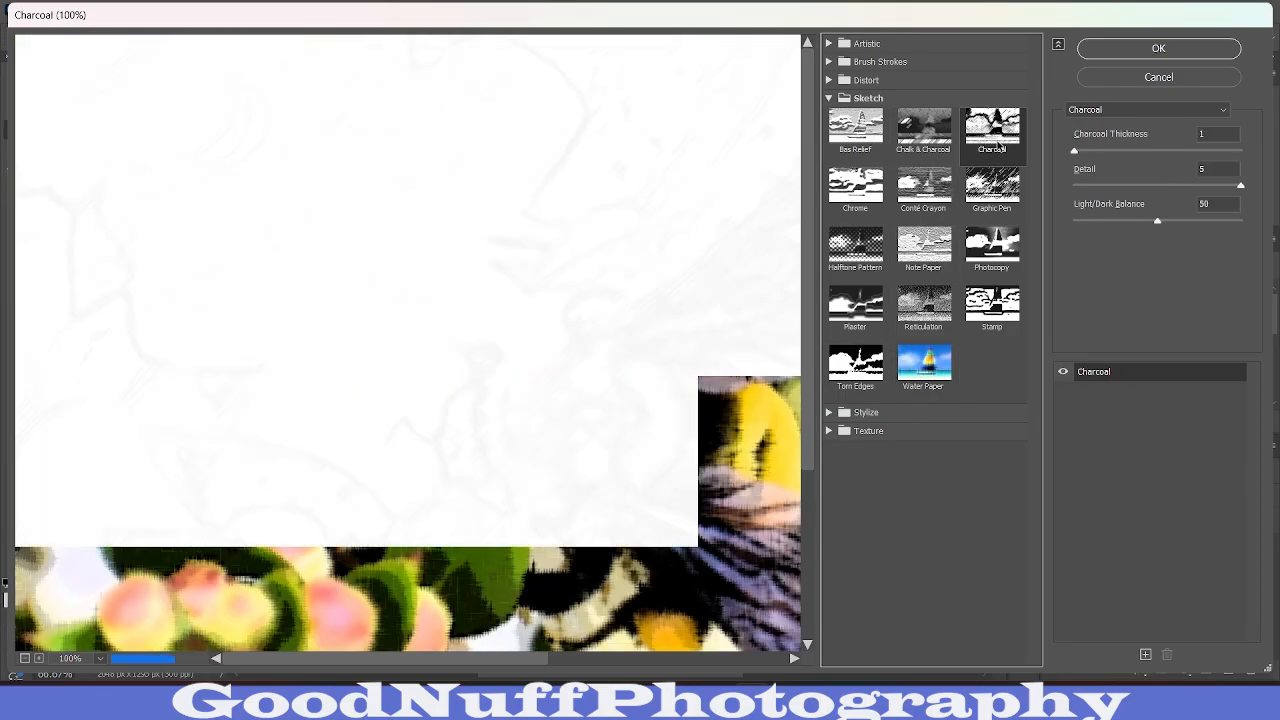
pyautogui.click(992, 186)
pyautogui.click(997, 248)
pyautogui.click(856, 243)
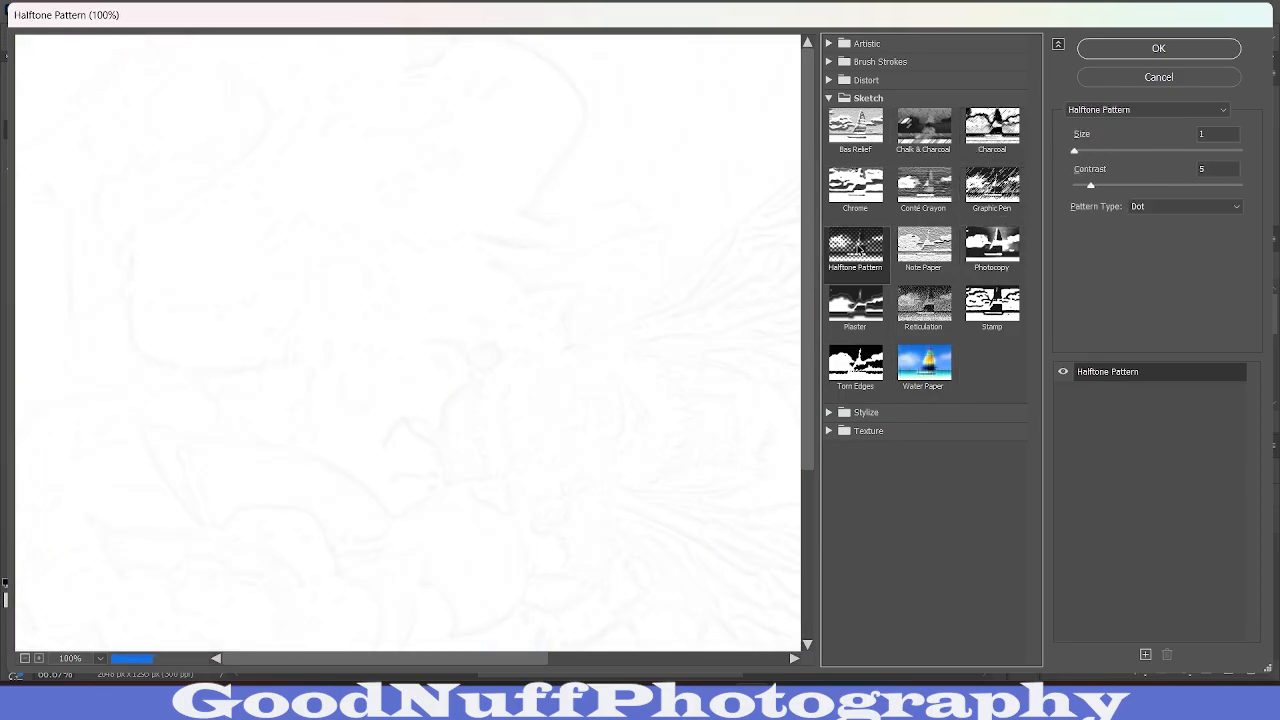
pyautogui.click(855, 305)
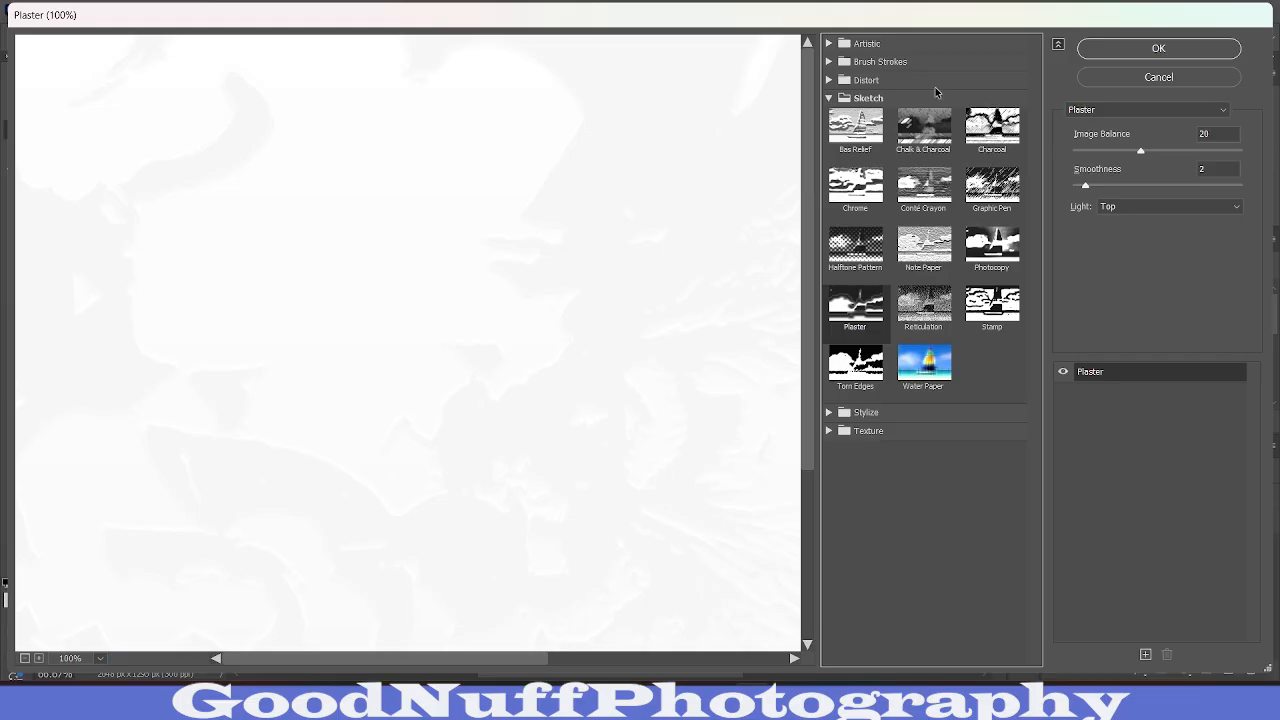
# Step: Preview the Distort filters Glass, Diffuse Glow and Ocean Ripple on the image
pyautogui.click(940, 97)
pyautogui.click(938, 80)
pyautogui.click(917, 128)
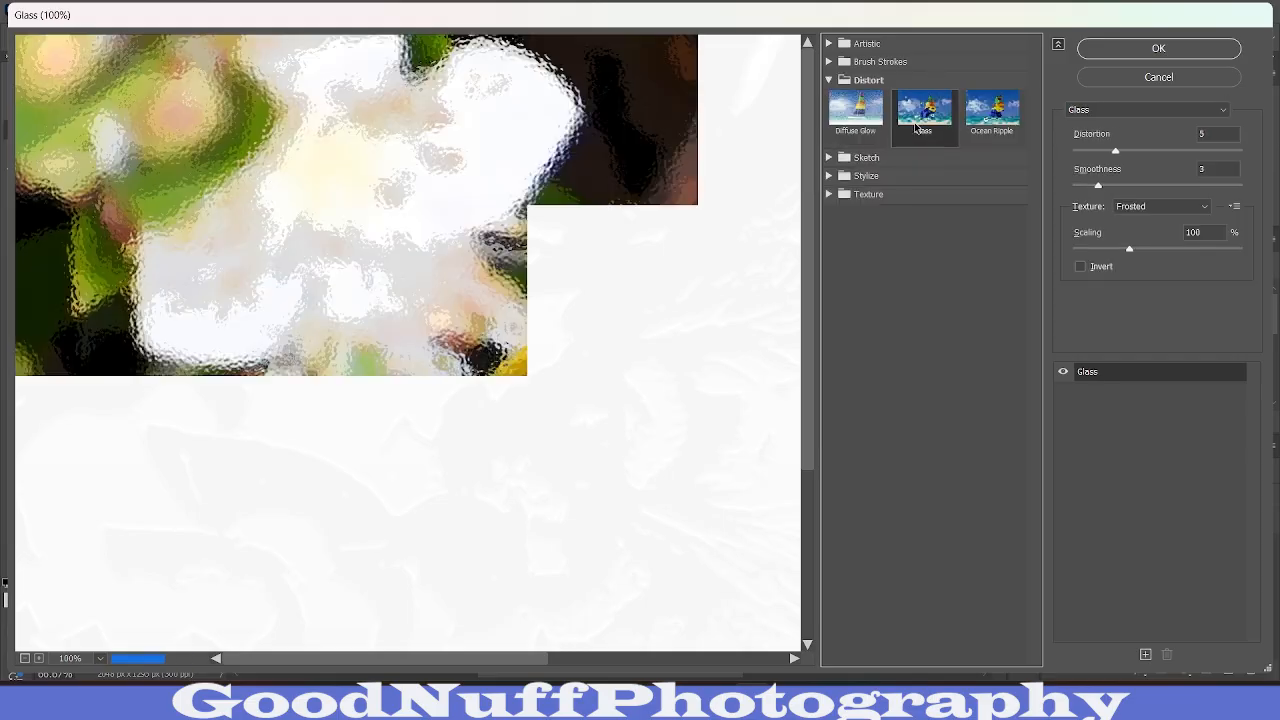
pyautogui.click(856, 110)
pyautogui.click(1003, 127)
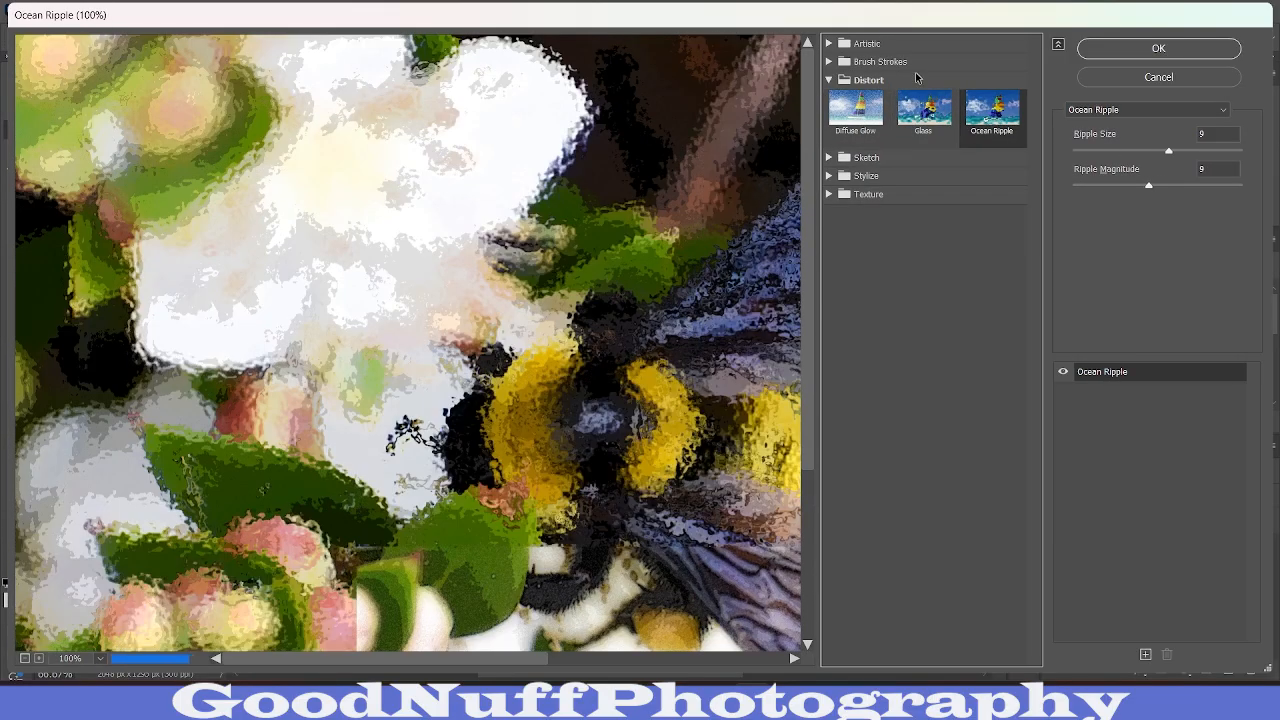
# Step: Preview the Brush Strokes filters Ink Outlines, Angled Strokes and Crosshatch on the image
pyautogui.click(917, 80)
pyautogui.click(917, 62)
pyautogui.click(950, 167)
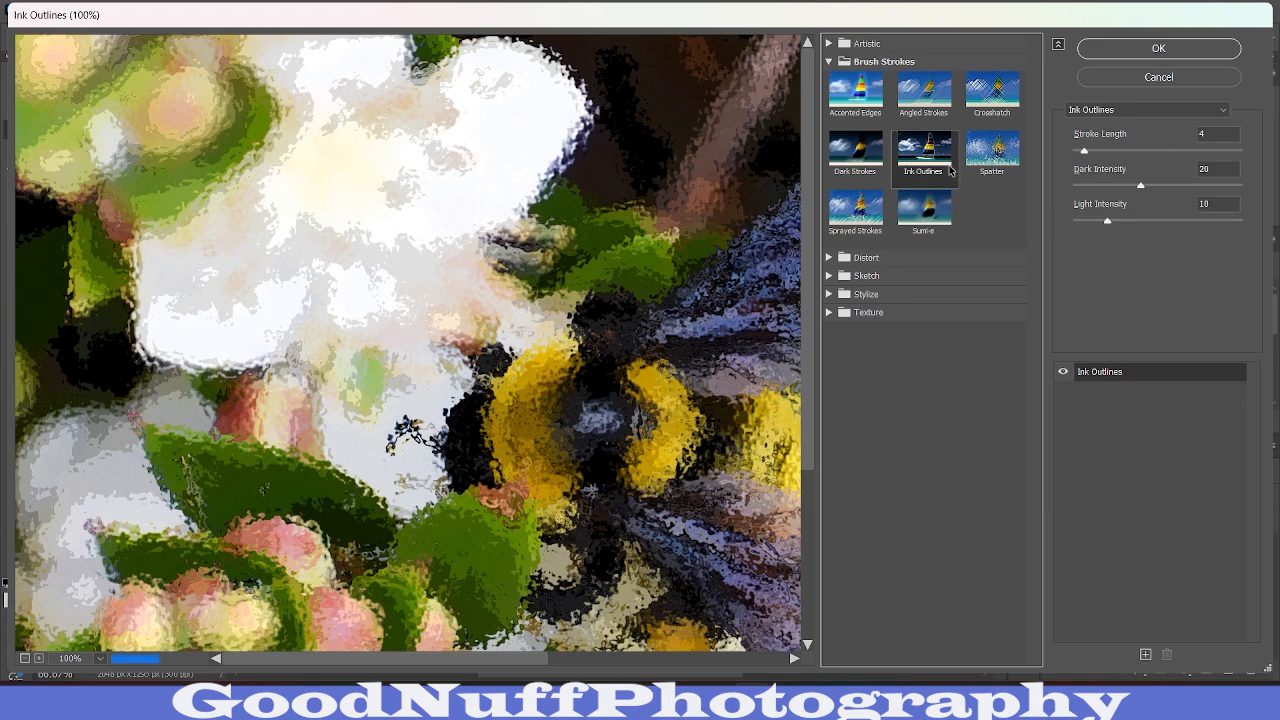
pyautogui.click(924, 92)
pyautogui.click(1003, 98)
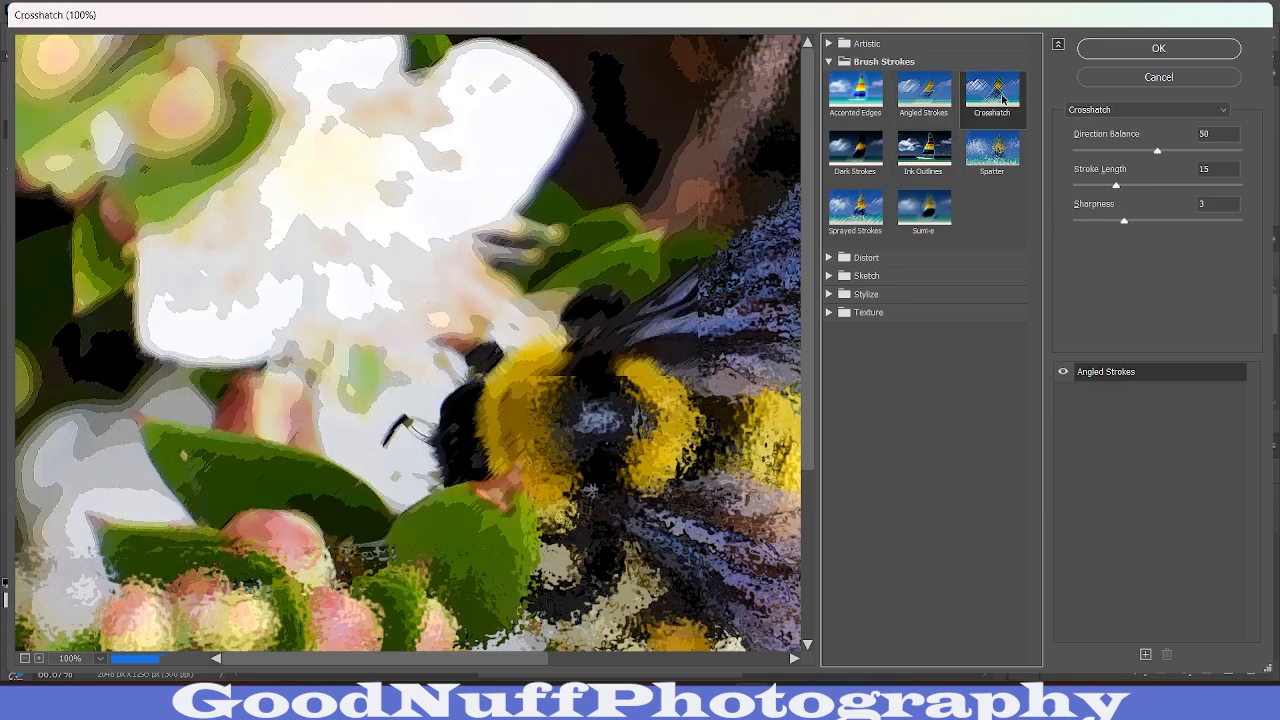
# Step: Preview the Artistic filters Cutout, Smudge Stick and Poster Edges on the bee
pyautogui.click(907, 45)
pyautogui.click(921, 67)
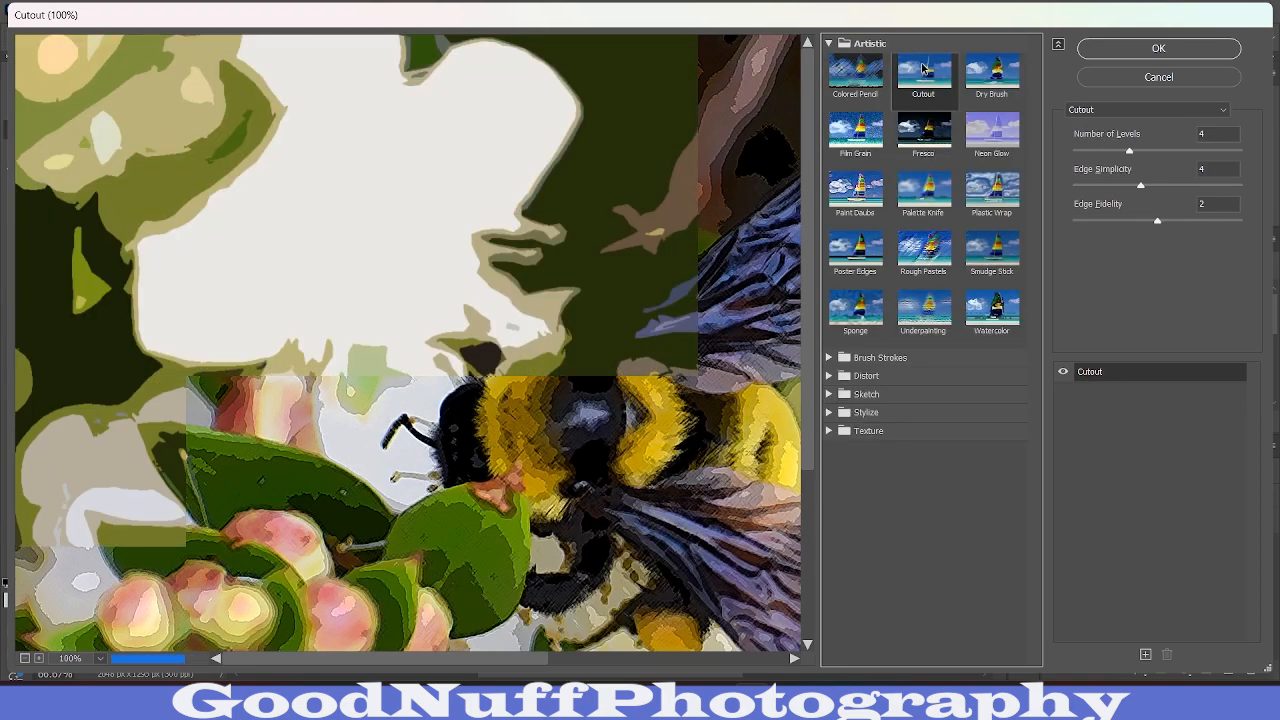
pyautogui.moveTo(760, 290); pyautogui.dragTo(572, 275)
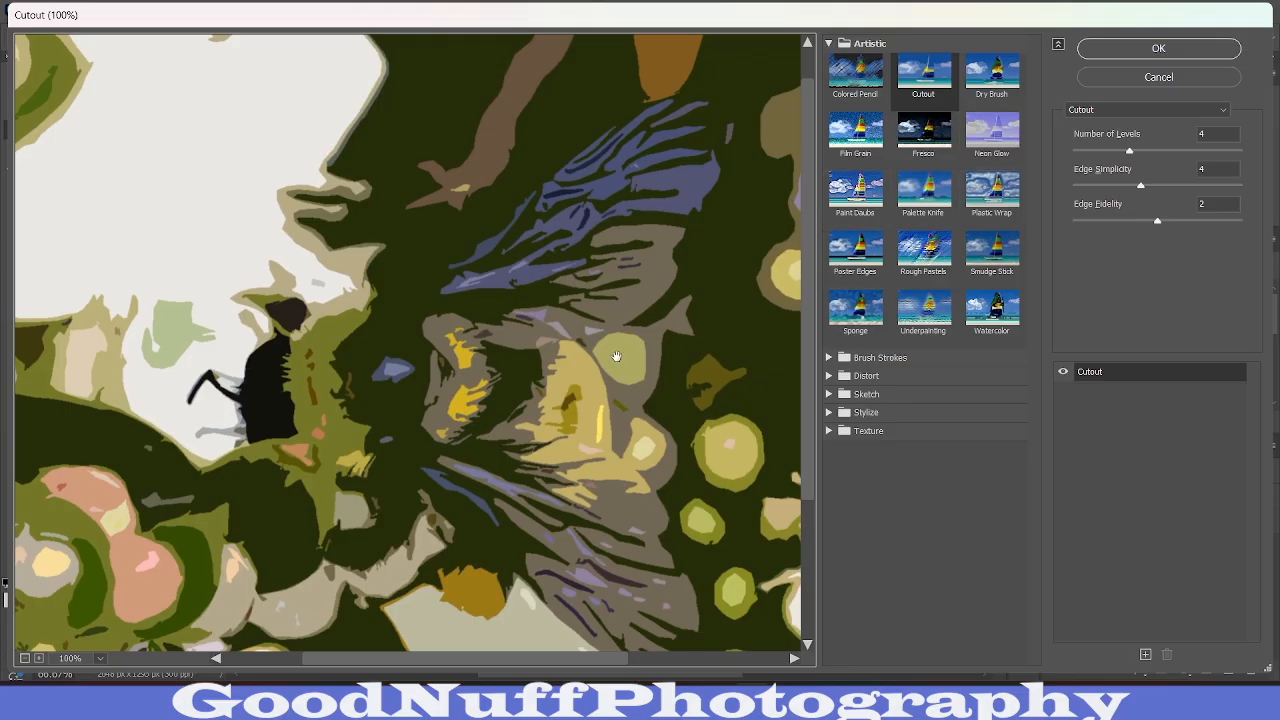
pyautogui.click(1008, 258)
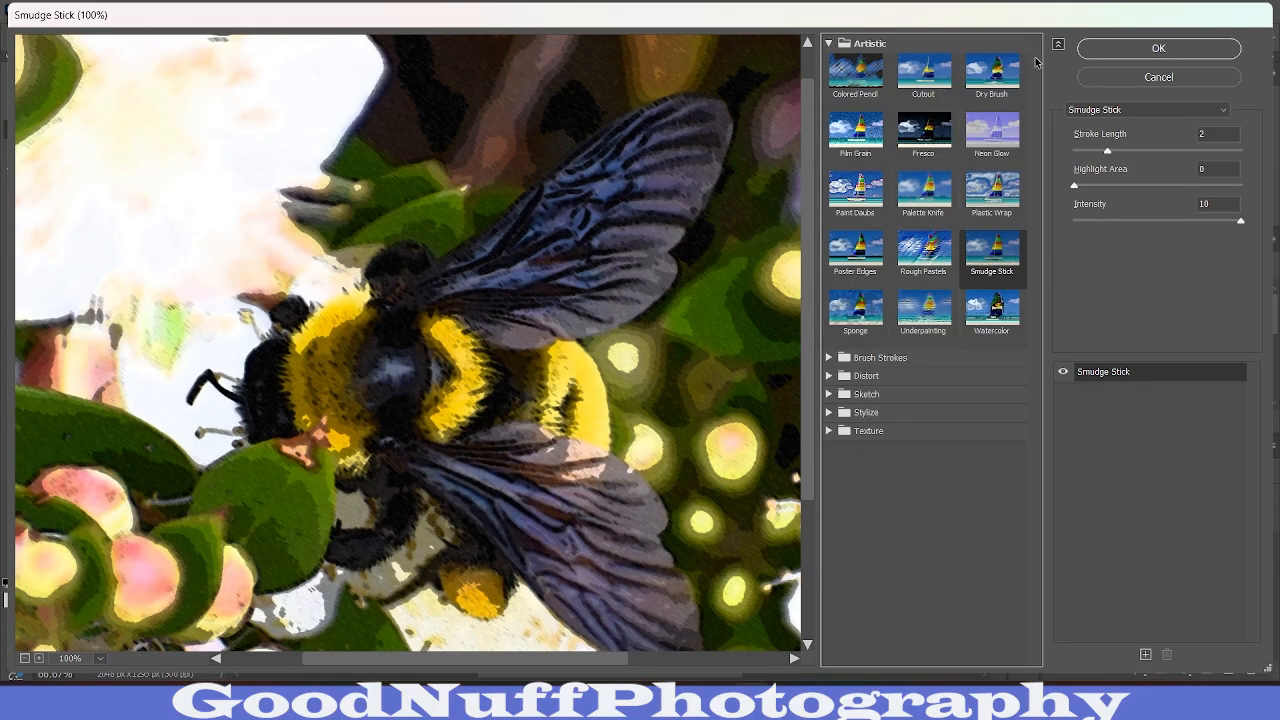
pyautogui.click(857, 240)
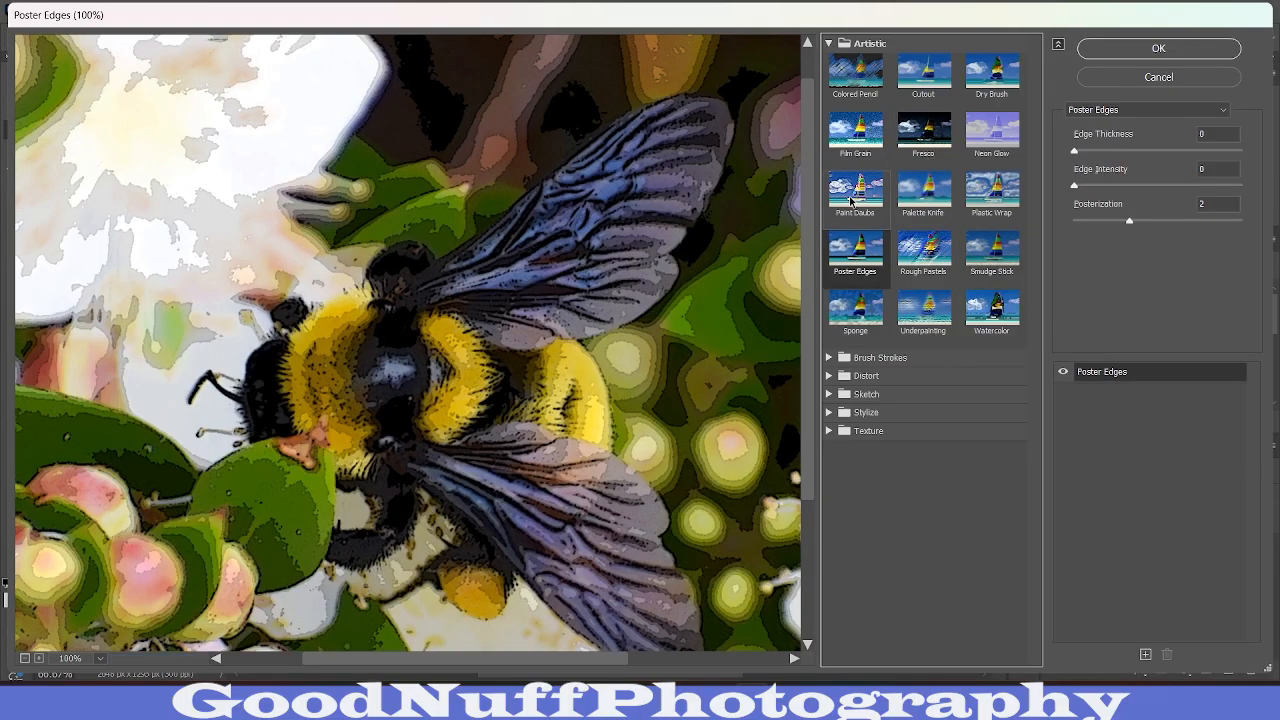
# Step: Choose the Artistic filter Paint Daubs and inspect its effect on the bee and the surrounding flowers
pyautogui.click(851, 201)
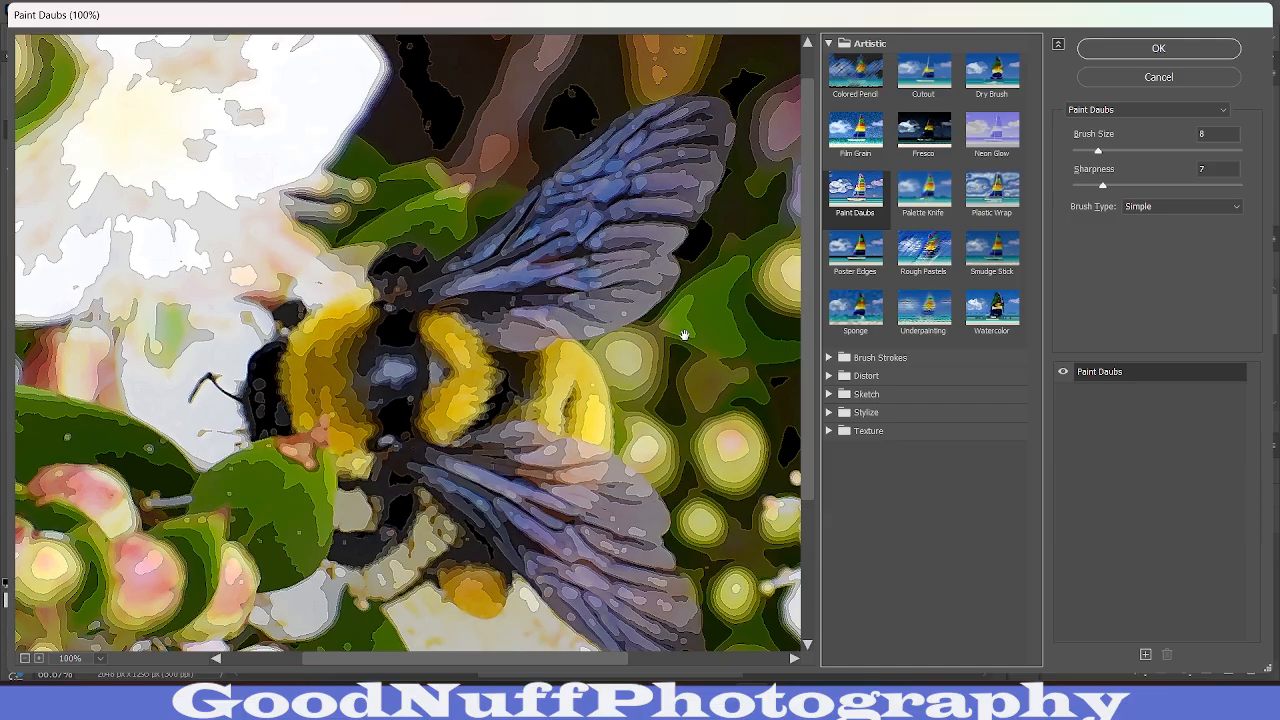
pyautogui.moveTo(674, 411); pyautogui.dragTo(566, 383)
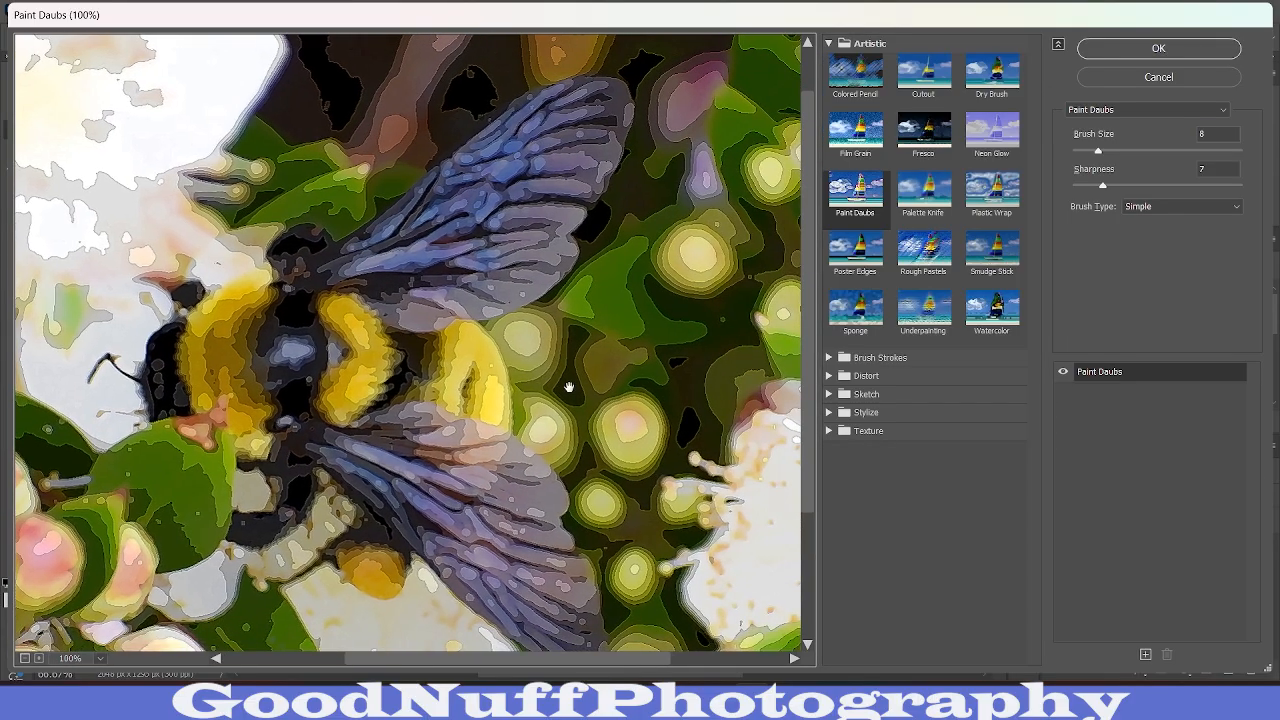
pyautogui.scroll(-2, 549, 409)
pyautogui.scroll(-1, 549, 409)
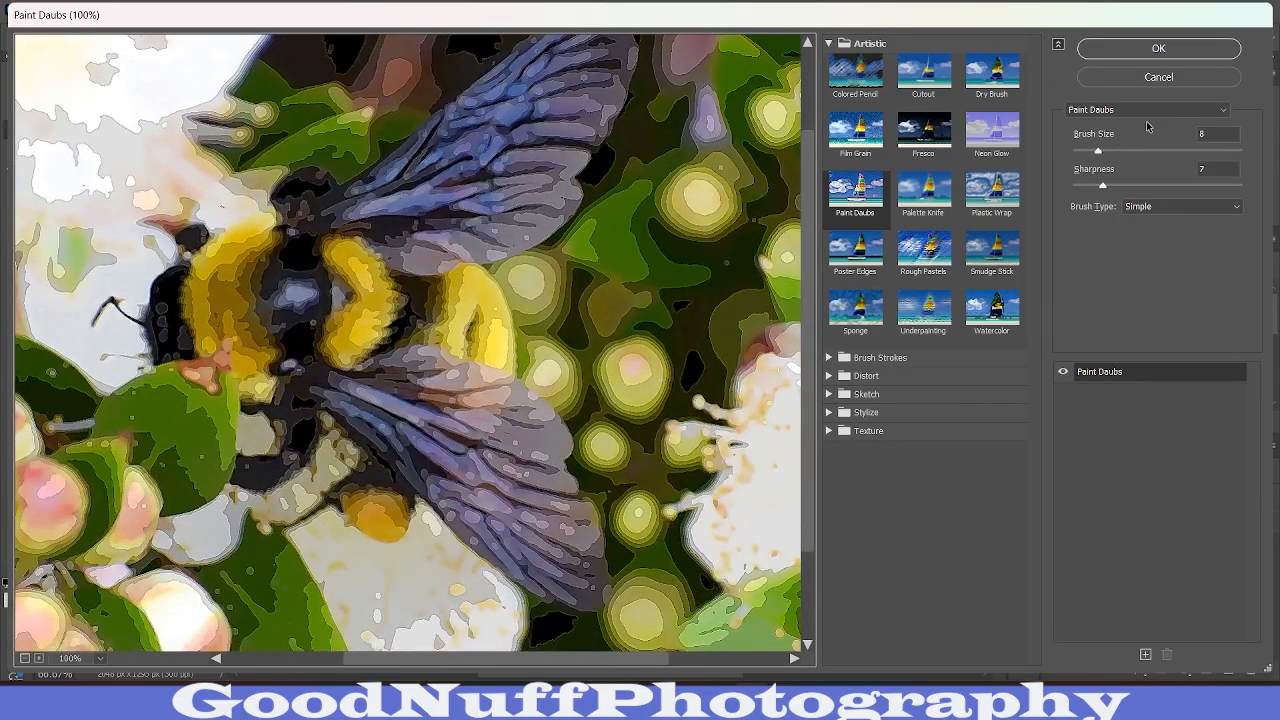
# Step: Try Paint Daubs with Brush Size 50, then 1, then 50 with Sharpness 39, and inspect the bee
pyautogui.click(1239, 150)
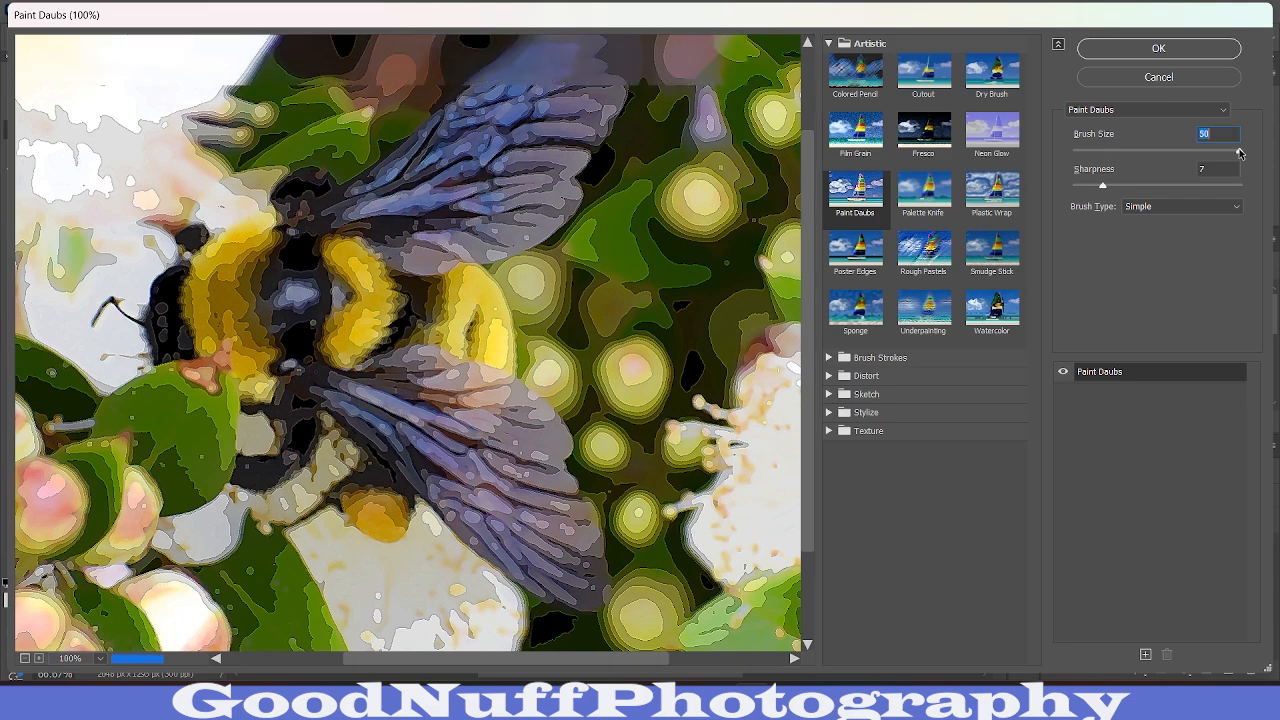
pyautogui.moveTo(677, 369); pyautogui.dragTo(892, 325)
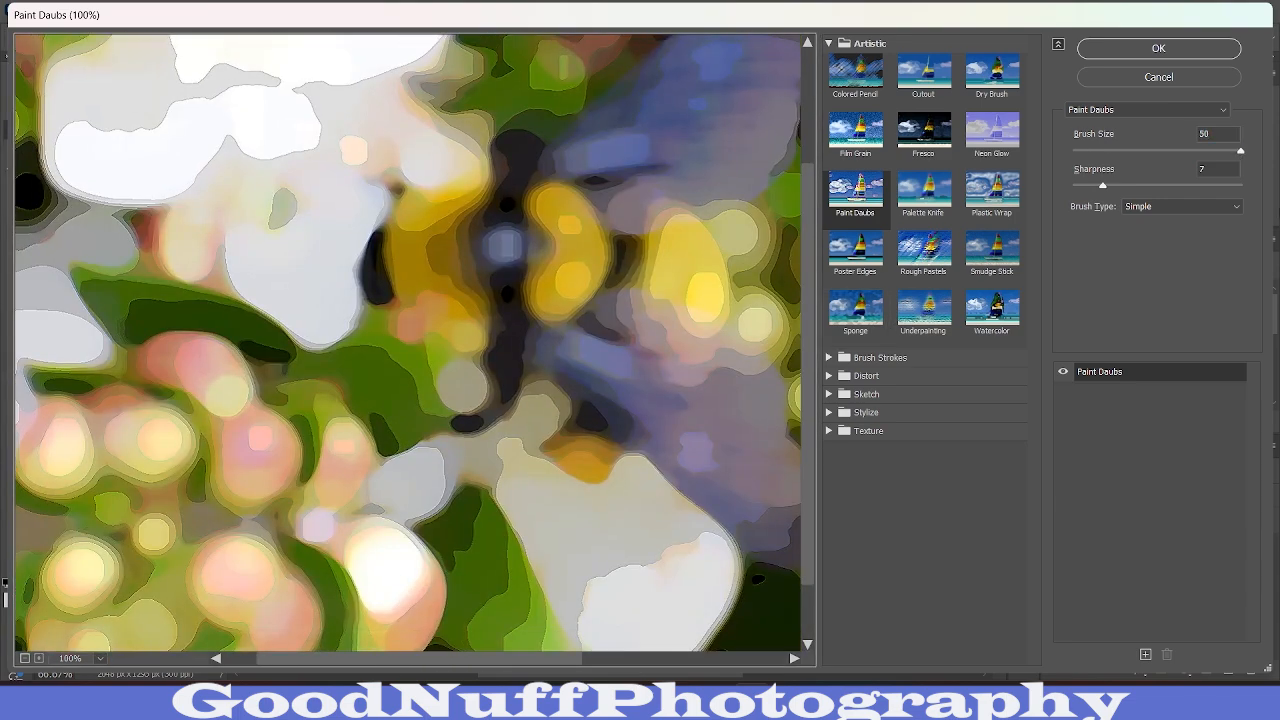
pyautogui.click(1077, 150)
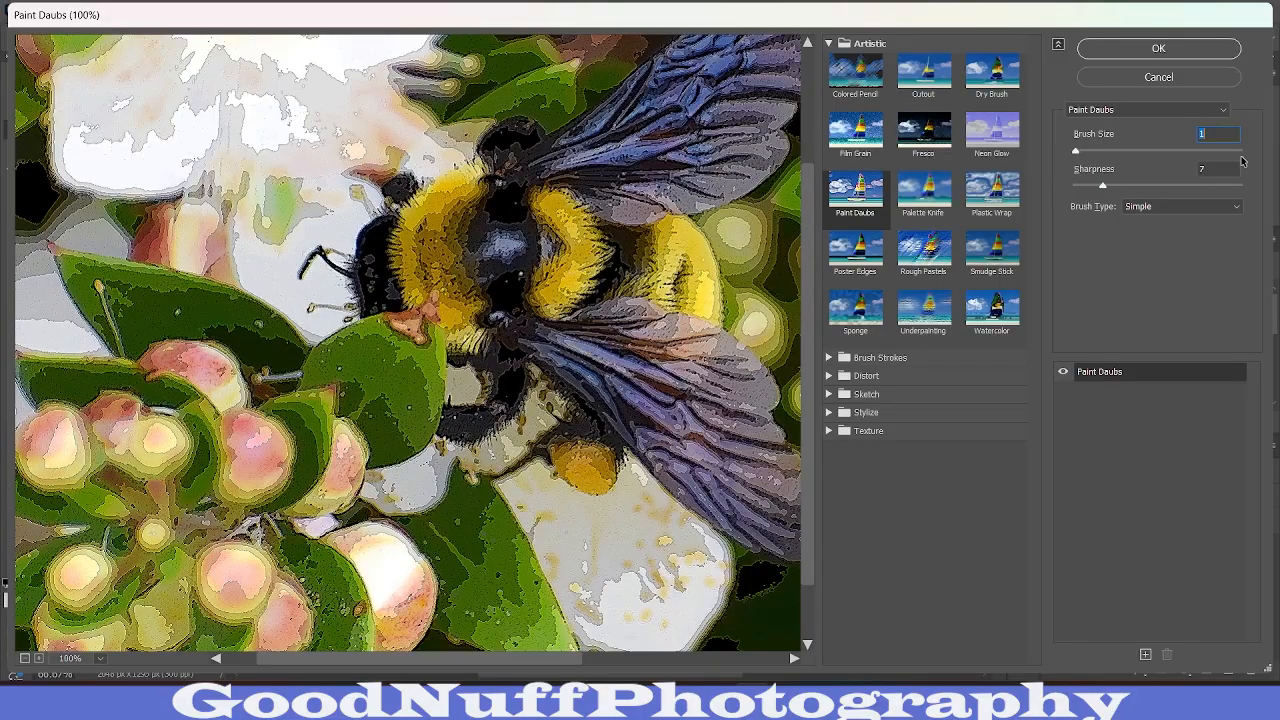
pyautogui.click(1240, 150)
pyautogui.click(1237, 185)
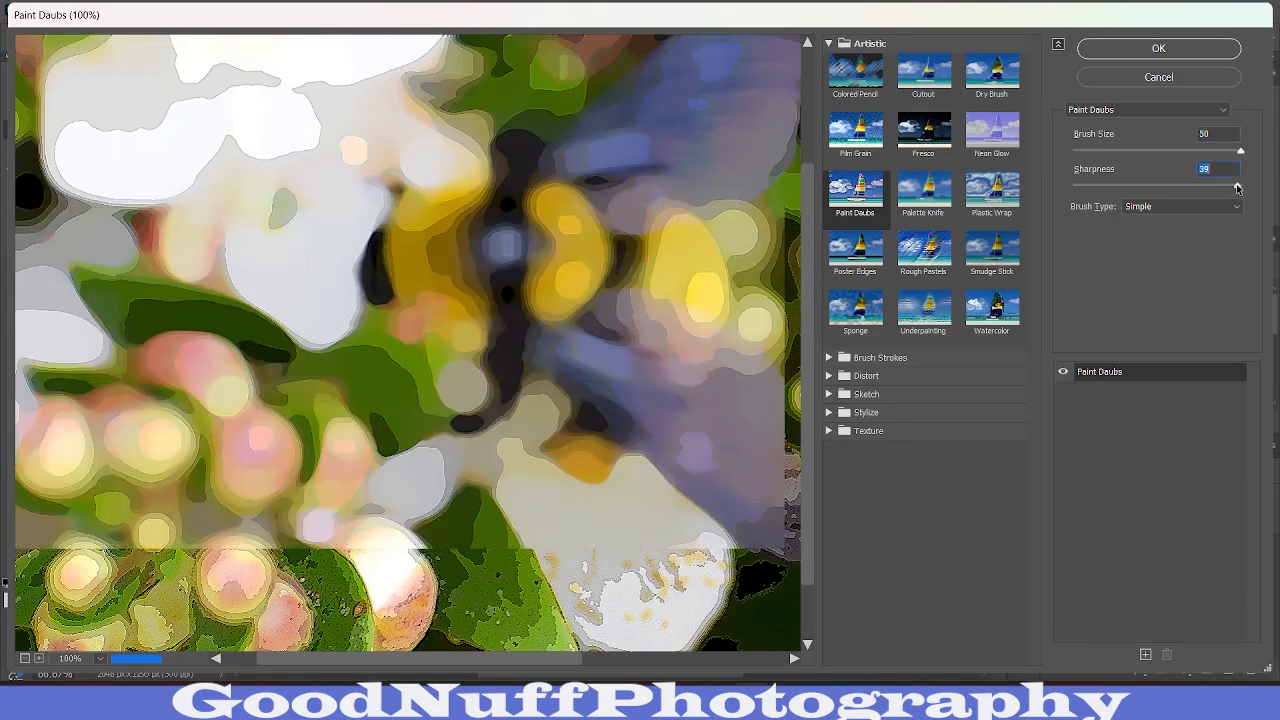
pyautogui.moveTo(609, 331); pyautogui.dragTo(349, 463)
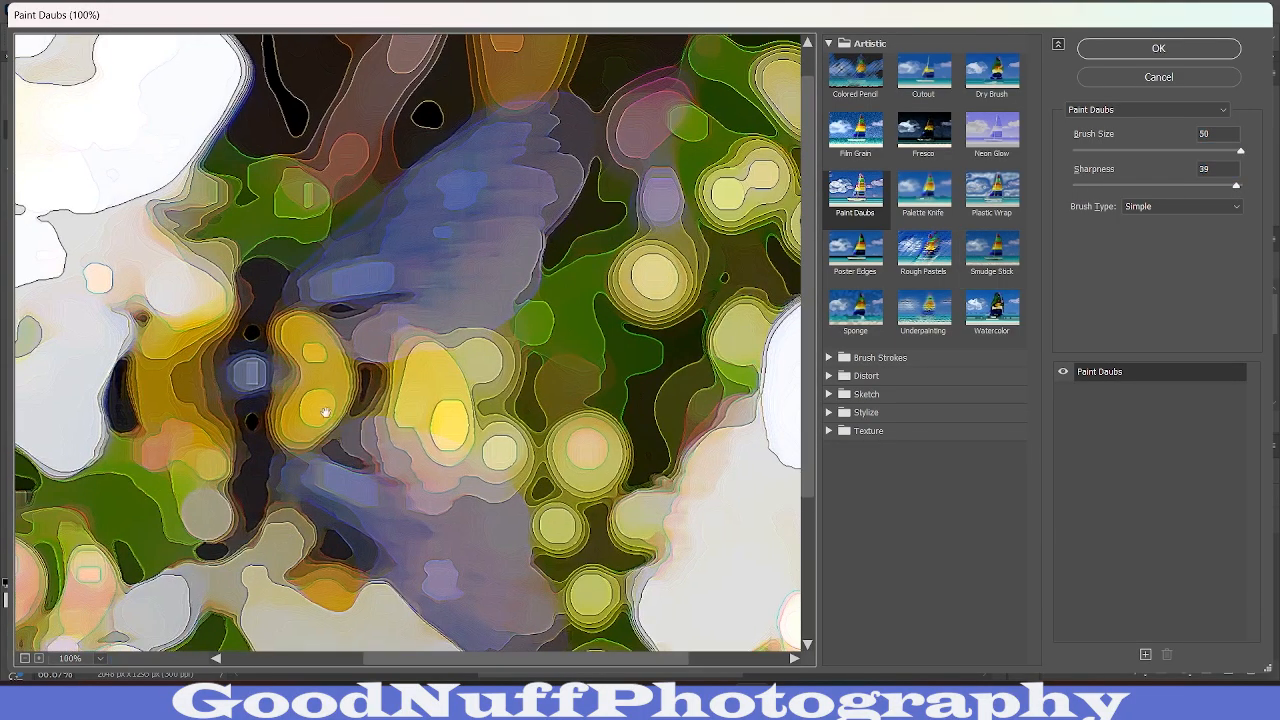
pyautogui.moveTo(330, 413)
pyautogui.mouseDown()
pyautogui.moveTo(627, 334)
pyautogui.moveTo(486, 377)
pyautogui.mouseUp()
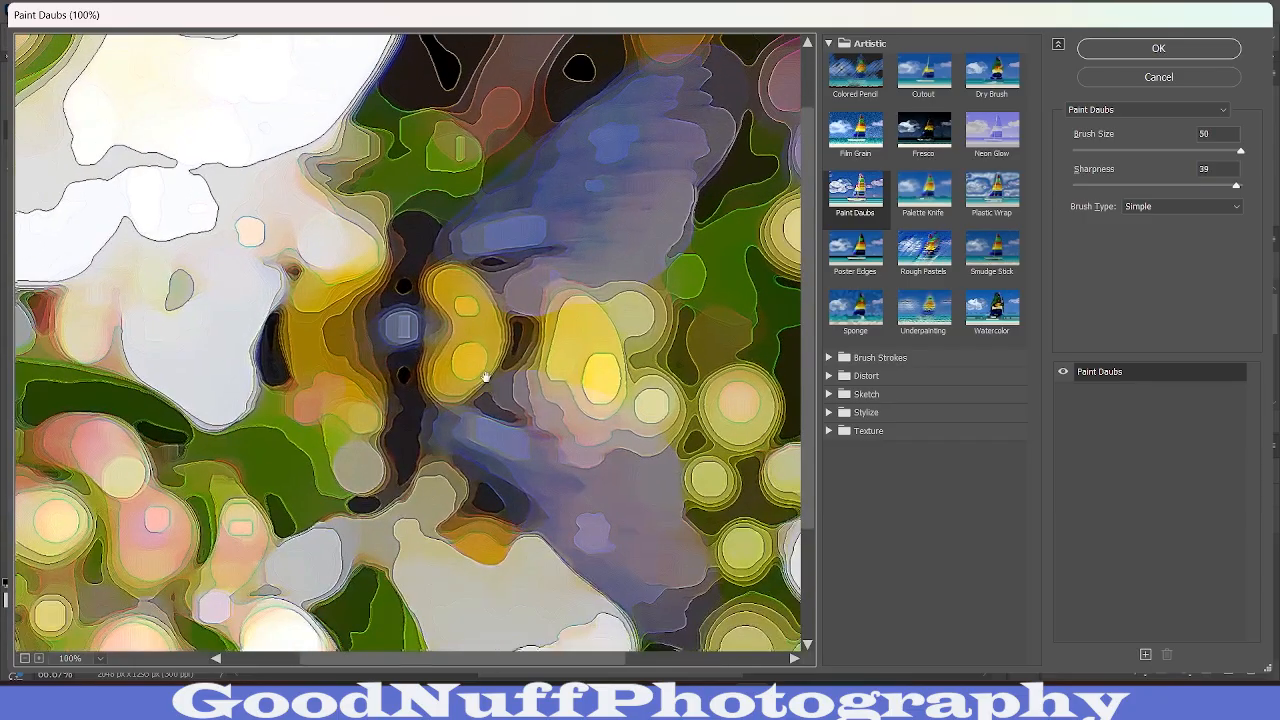
# Step: Try Paint Daubs at Brush Size 8 with Sharpness values of 4, 17, 0 and 6
pyautogui.click(1122, 152)
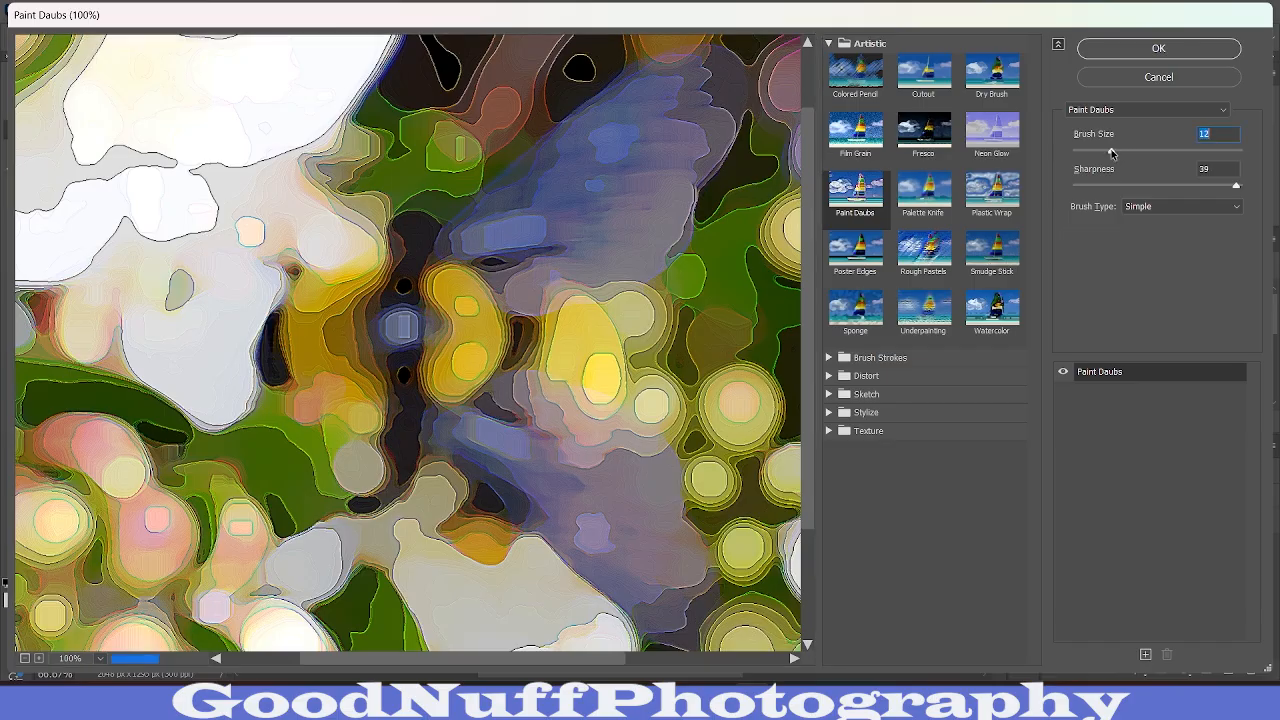
pyautogui.moveTo(1122, 152); pyautogui.dragTo(1098, 152)
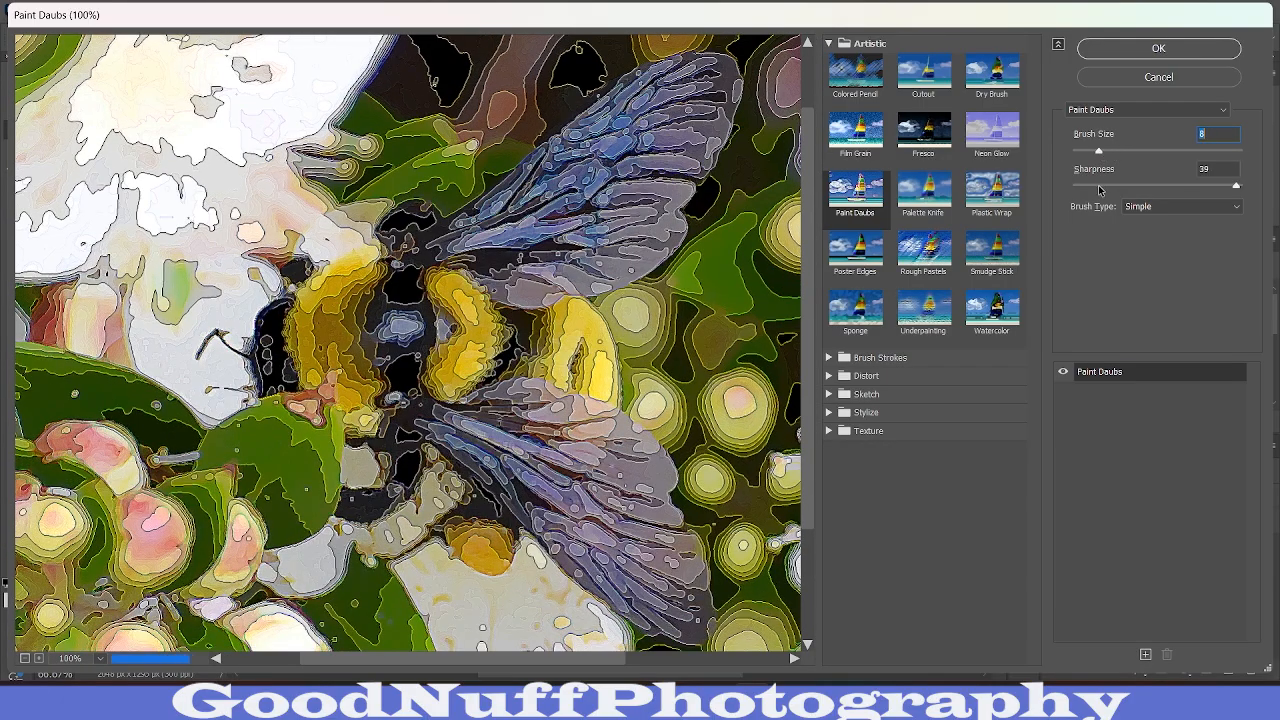
pyautogui.click(1090, 186)
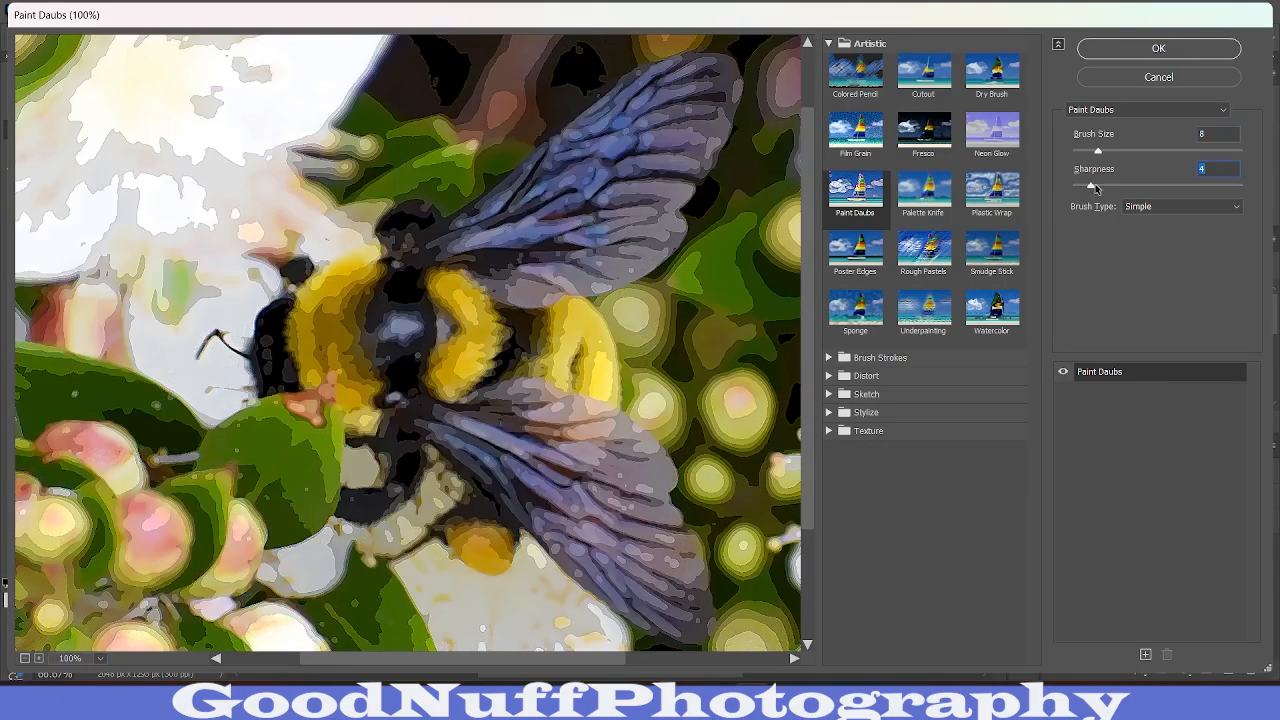
pyautogui.click(1143, 186)
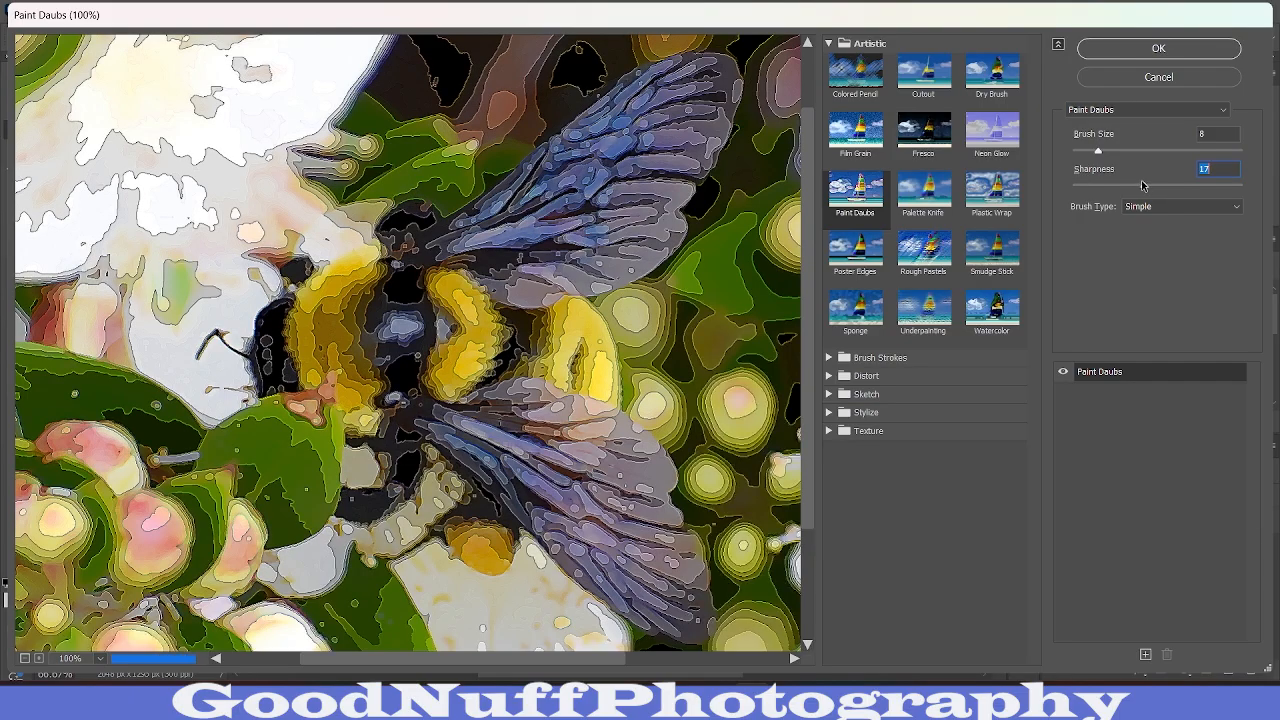
pyautogui.click(1074, 187)
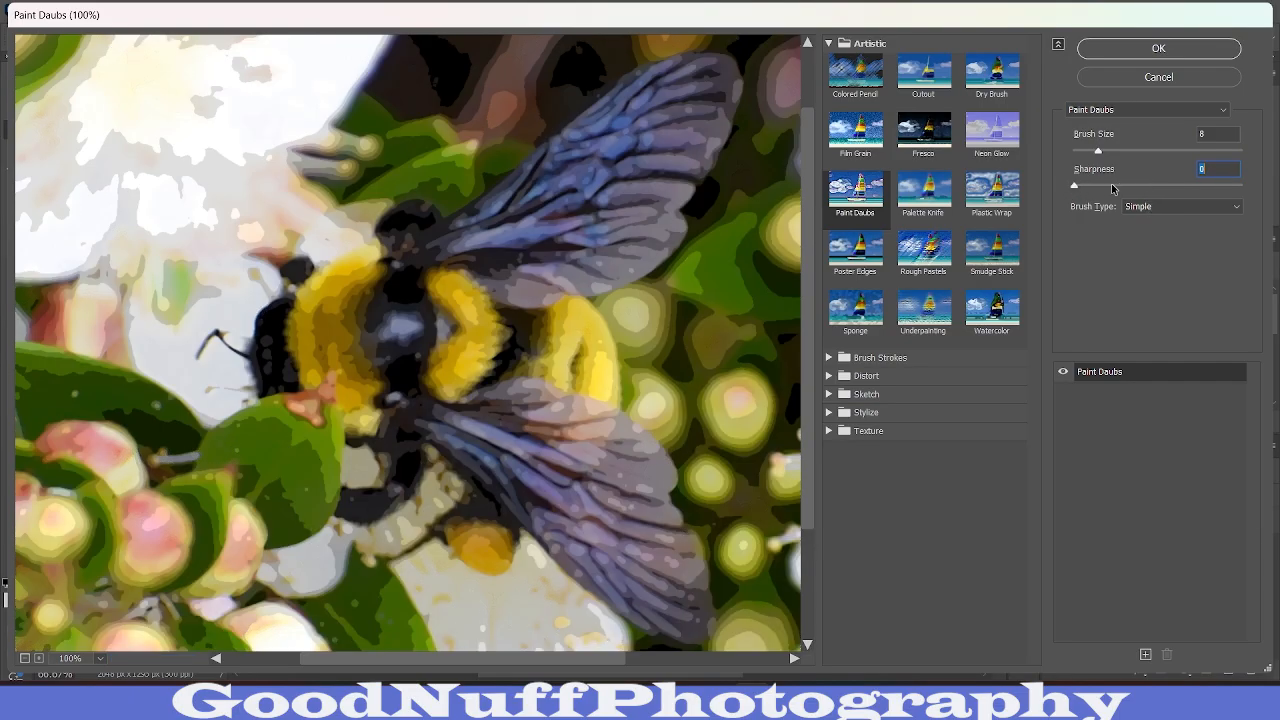
pyautogui.click(1098, 187)
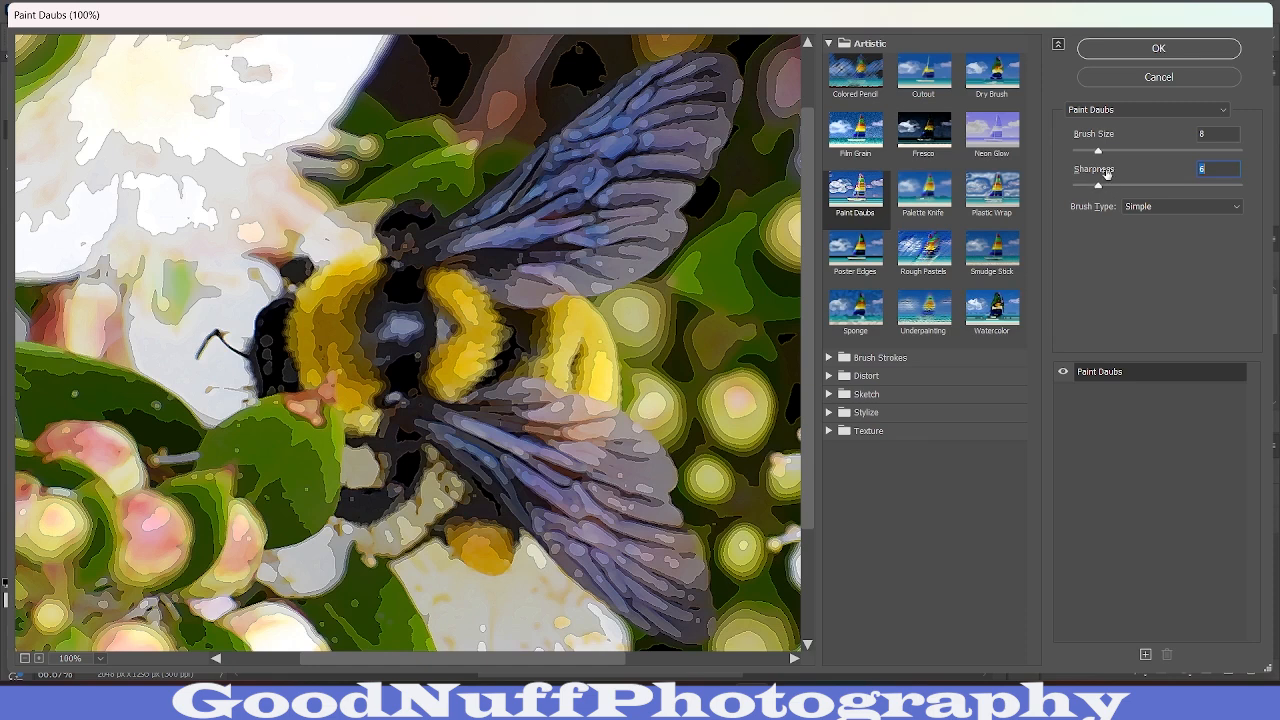
# Step: Set Paint Daubs to Brush Size 5 and Sharpness 4, check the bee and flowers, and apply it to the paint layer
pyautogui.click(1087, 151)
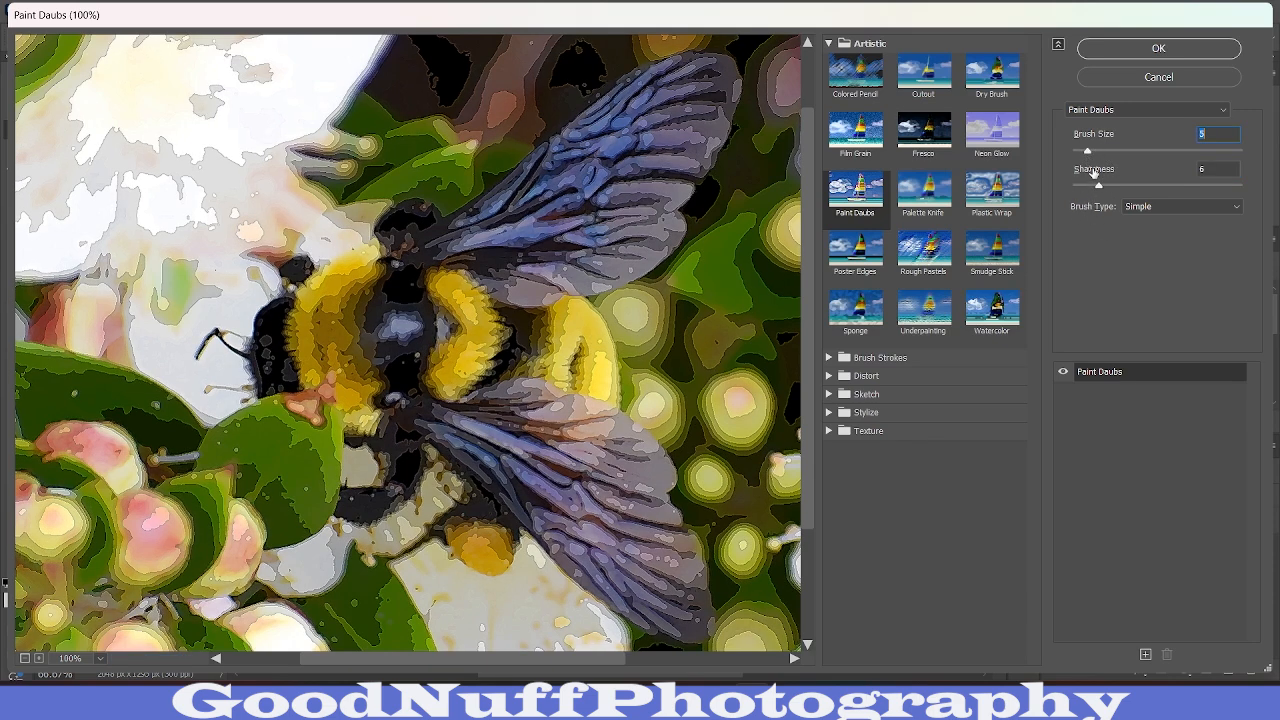
pyautogui.click(1089, 187)
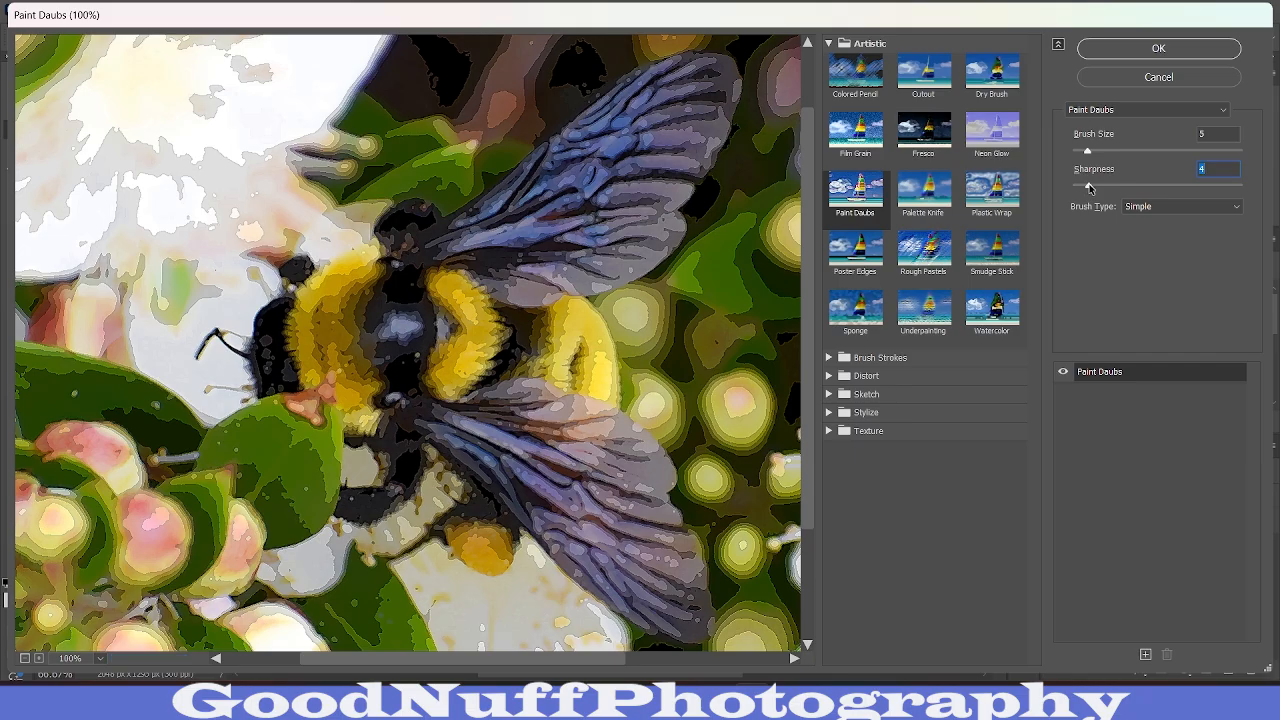
pyautogui.moveTo(748, 380); pyautogui.dragTo(598, 315)
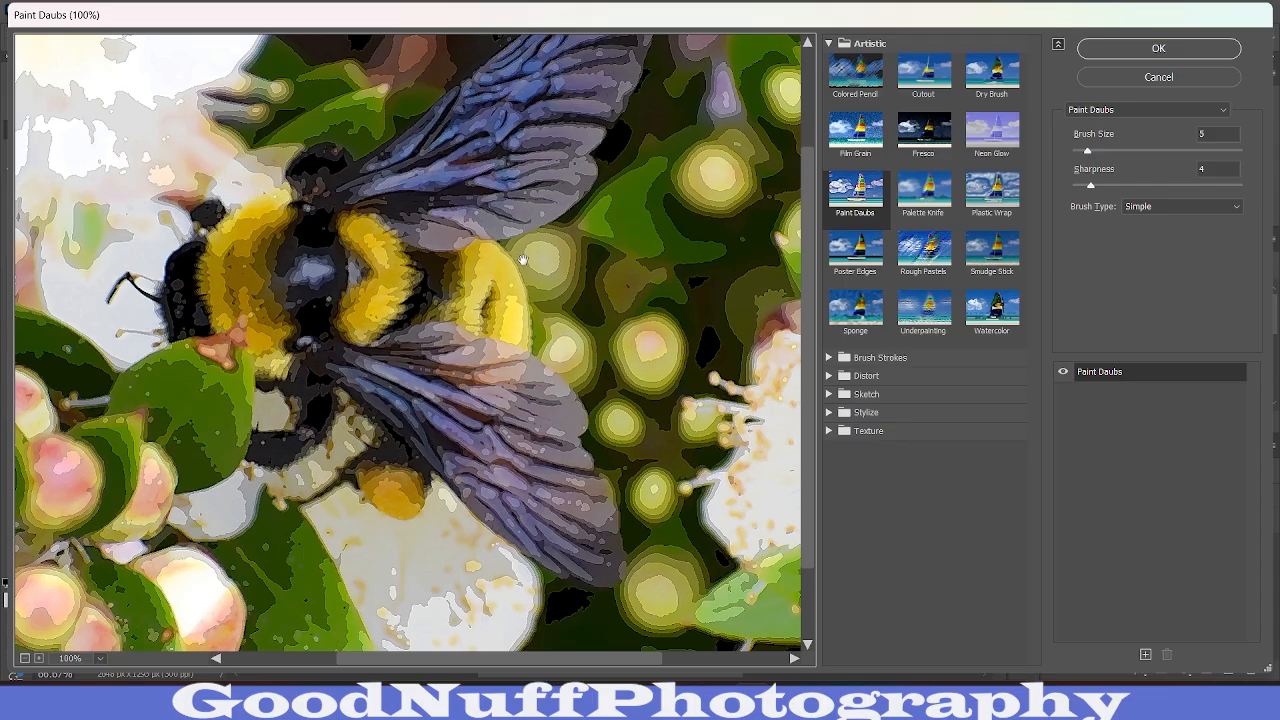
pyautogui.moveTo(238, 381); pyautogui.dragTo(383, 398)
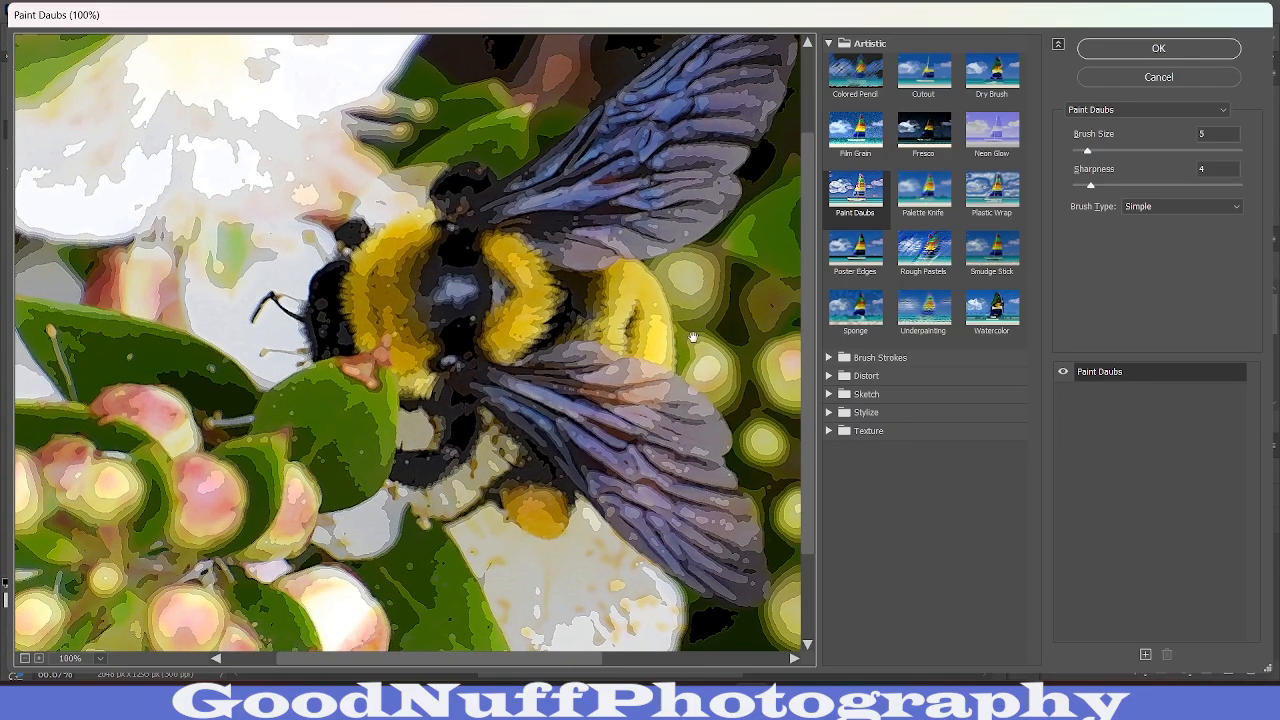
pyautogui.moveTo(642, 334); pyautogui.dragTo(424, 372)
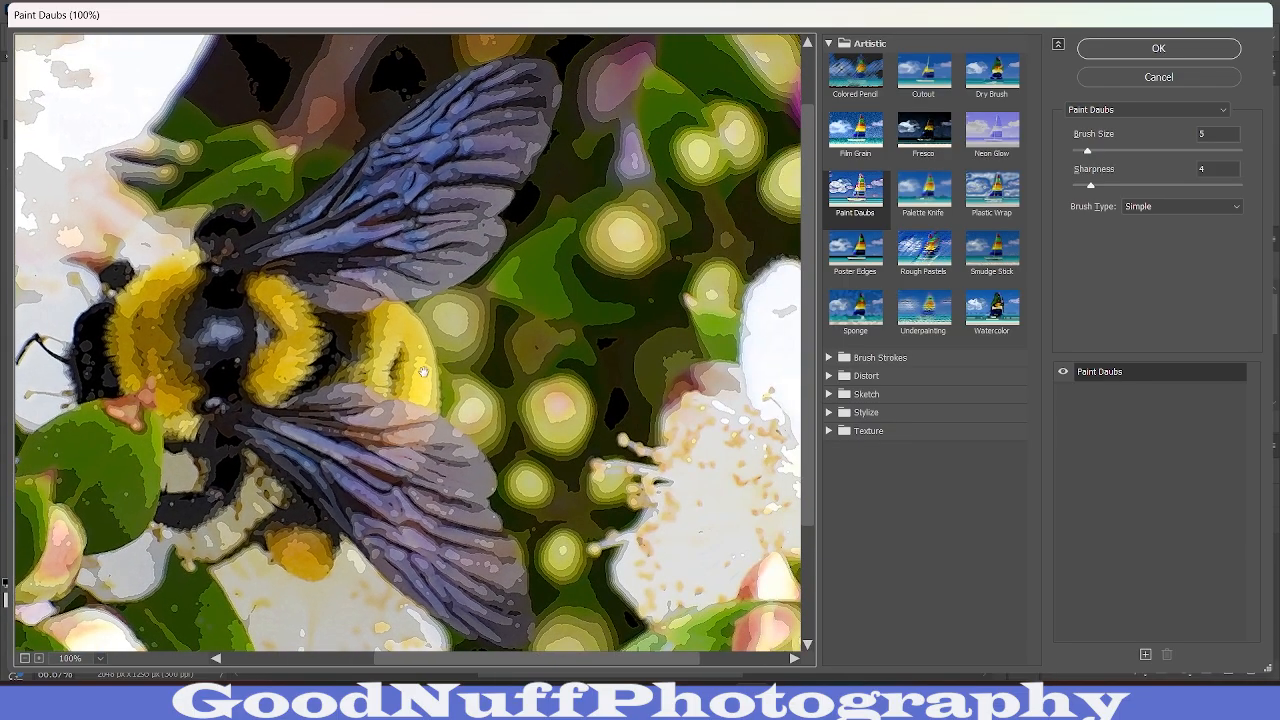
pyautogui.click(1179, 51)
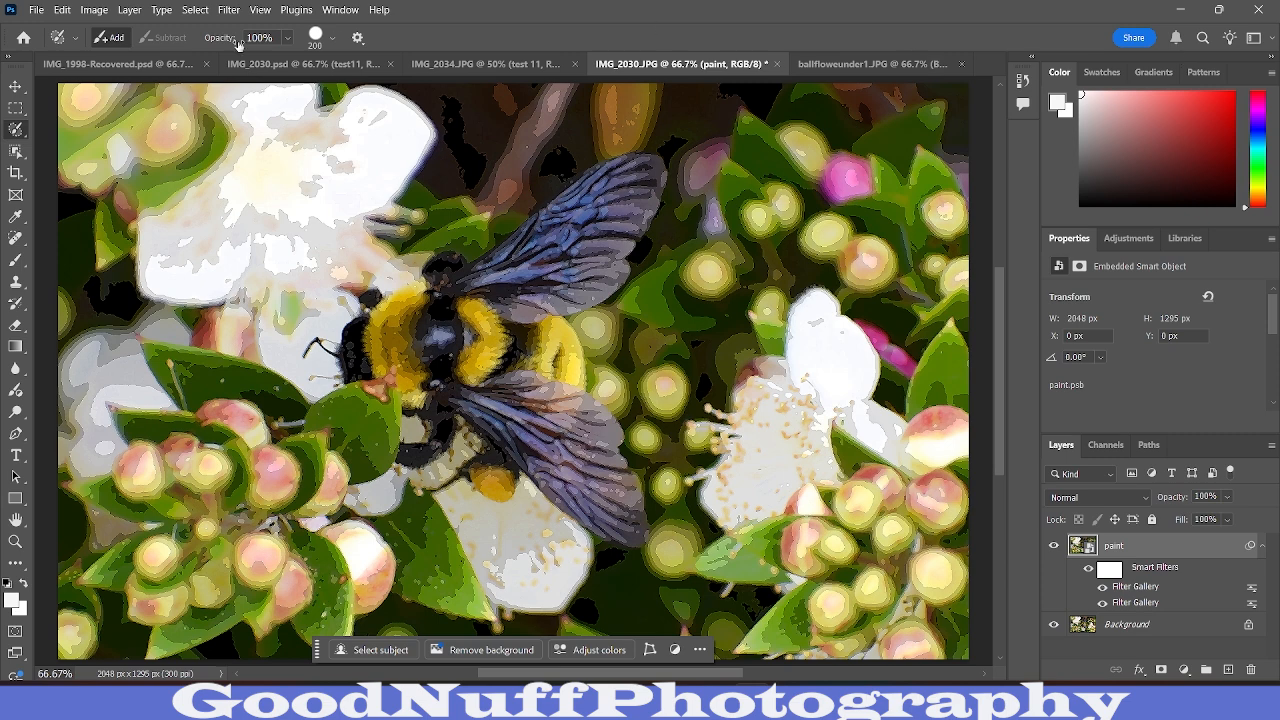
# Step: Open the Filter Gallery again for the paint layer with Dry Brush, compare Brush Size 0 with 10, and set it to 10
pyautogui.click(231, 8)
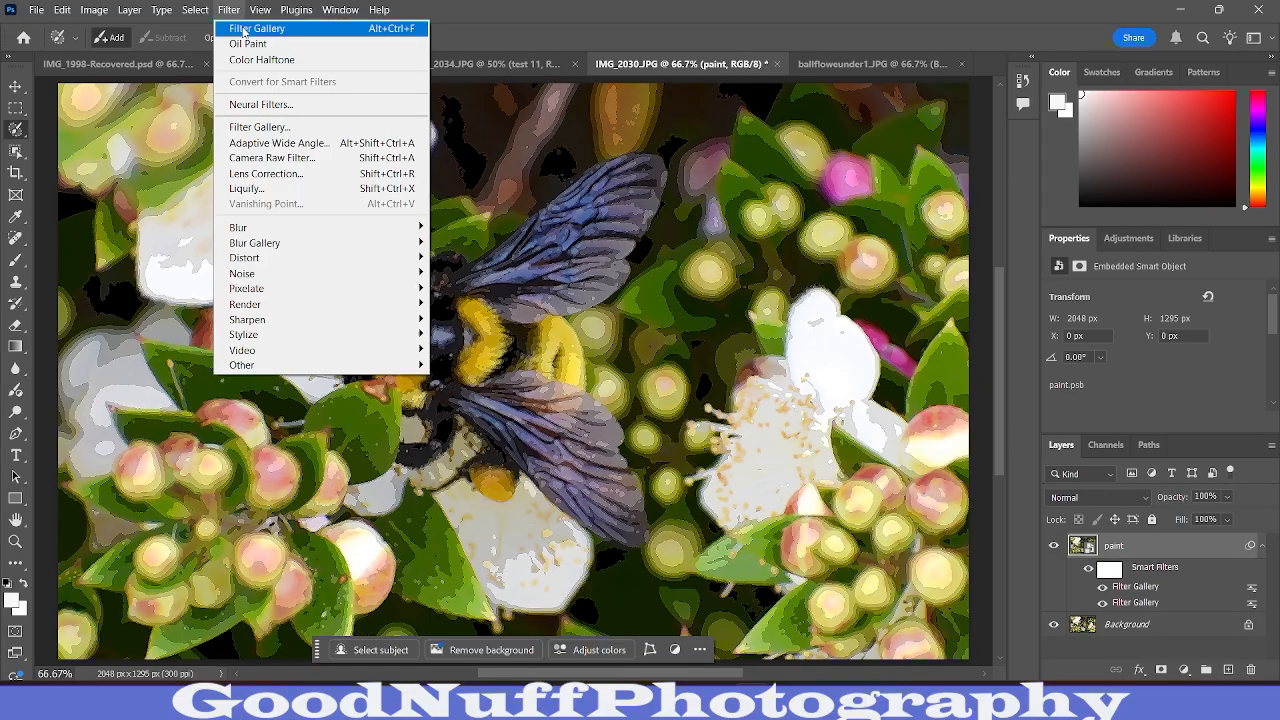
pyautogui.press('Escape')
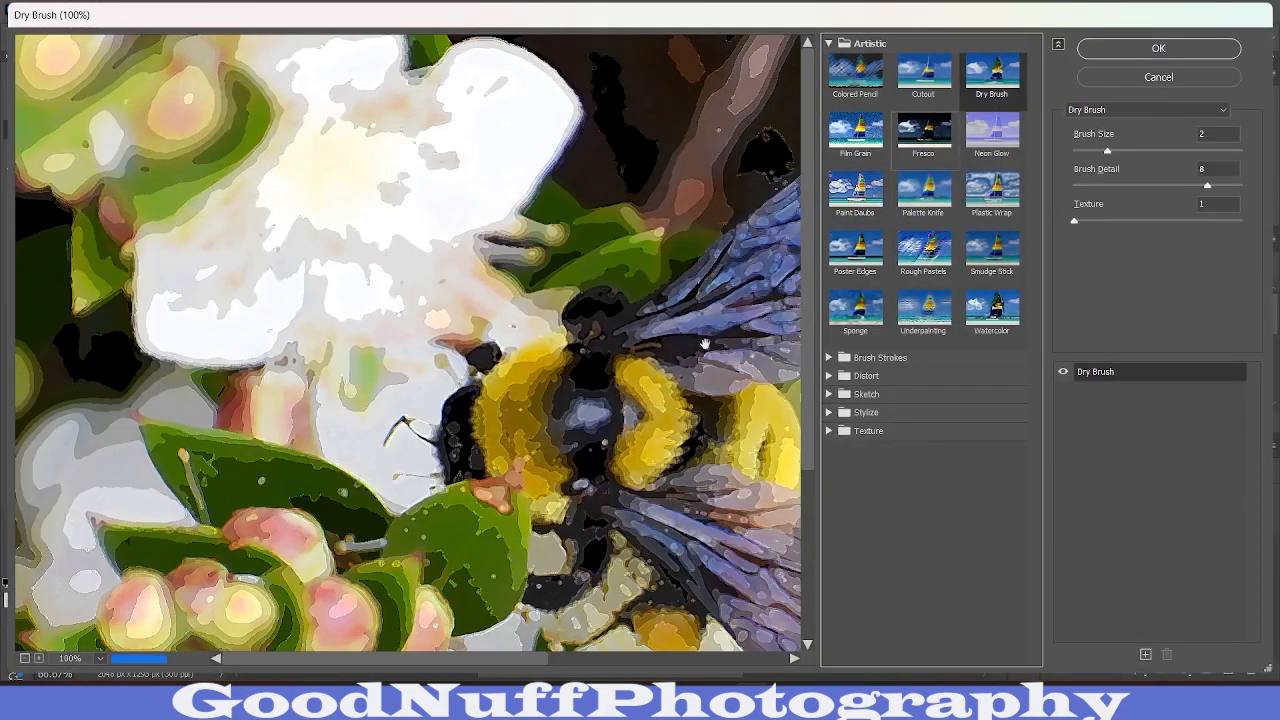
pyautogui.moveTo(705, 343); pyautogui.dragTo(515, 263)
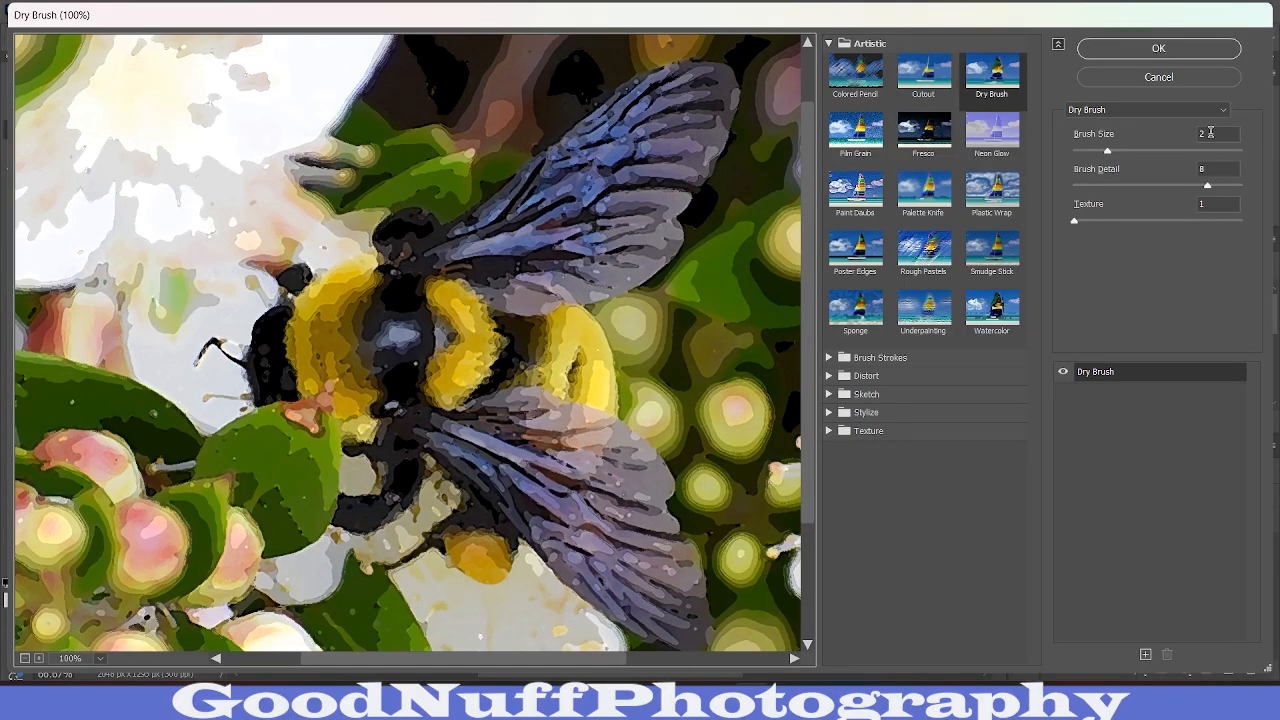
pyautogui.click(1242, 152)
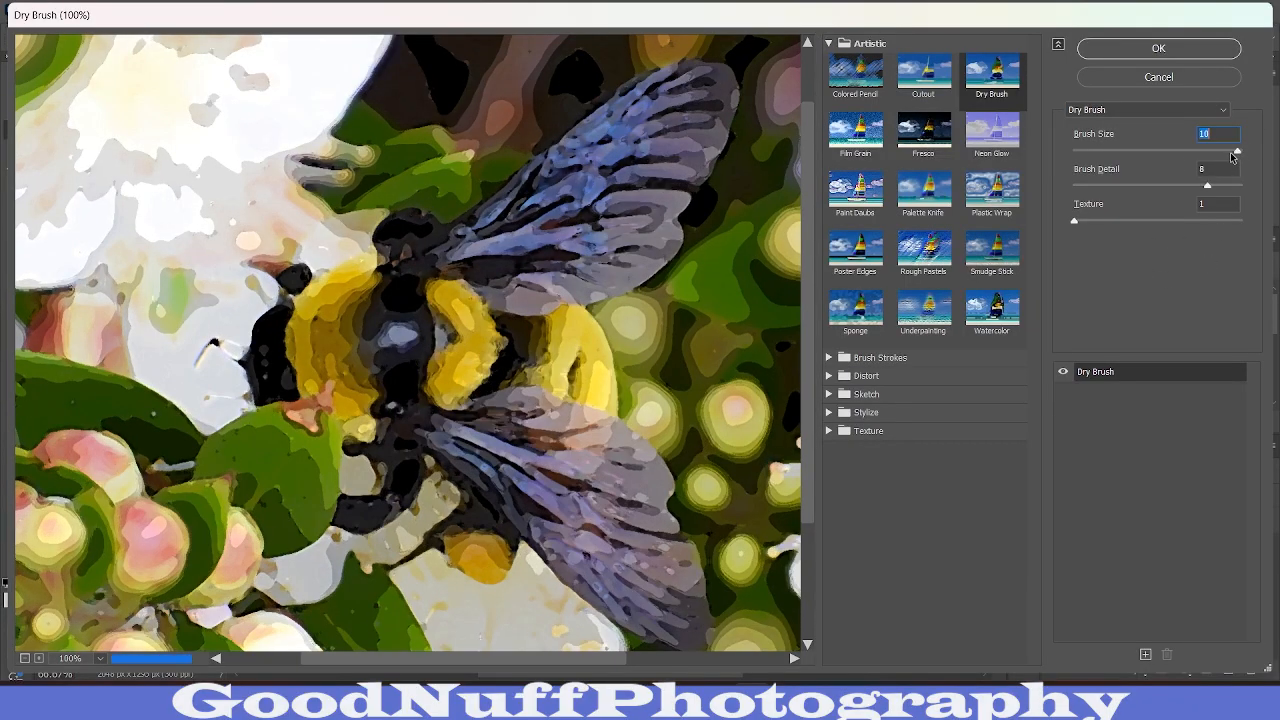
pyautogui.click(1076, 153)
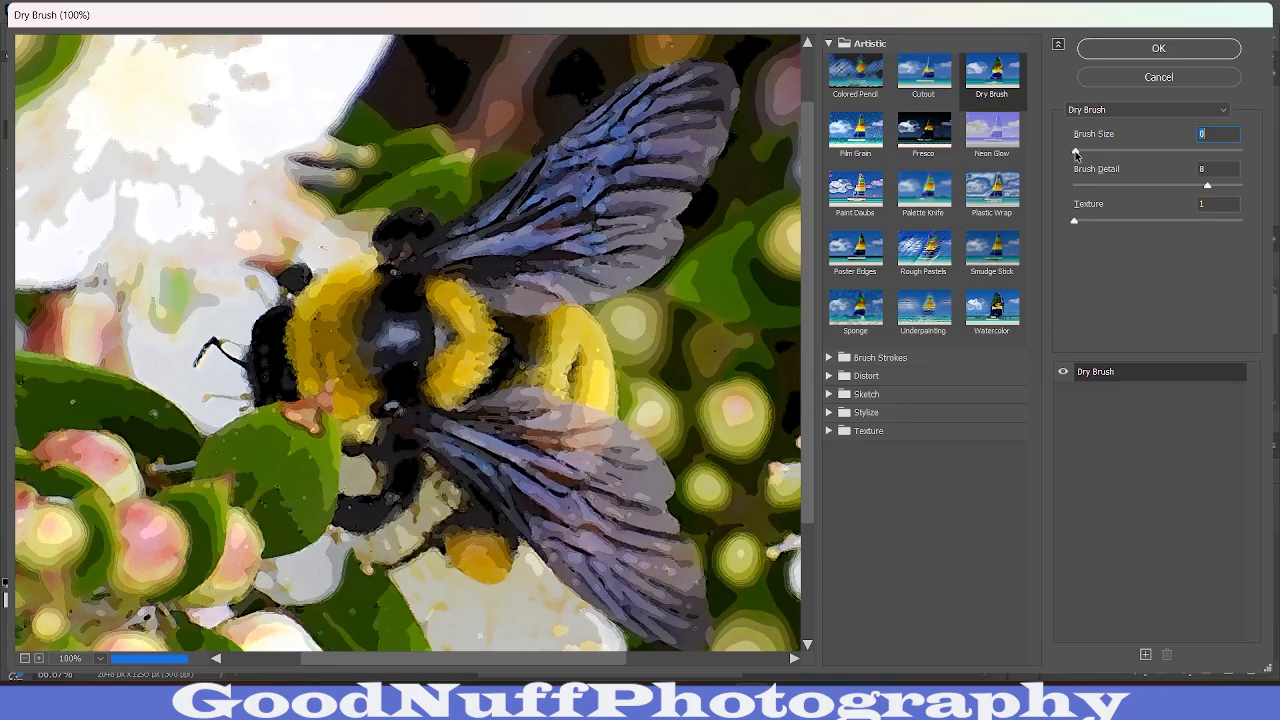
pyautogui.click(1244, 152)
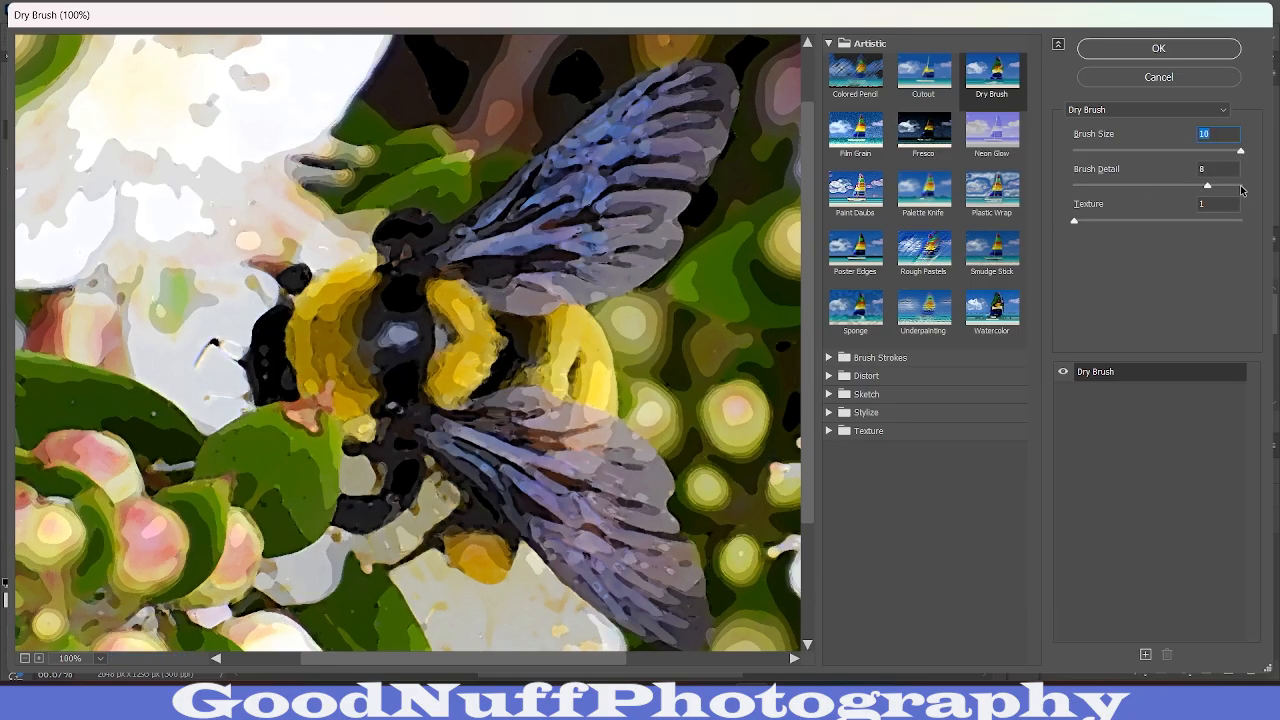
# Step: Try Dry Brush with Brush Detail 10, 1 and 10, and compare Brush Size 0 with 10
pyautogui.click(1242, 186)
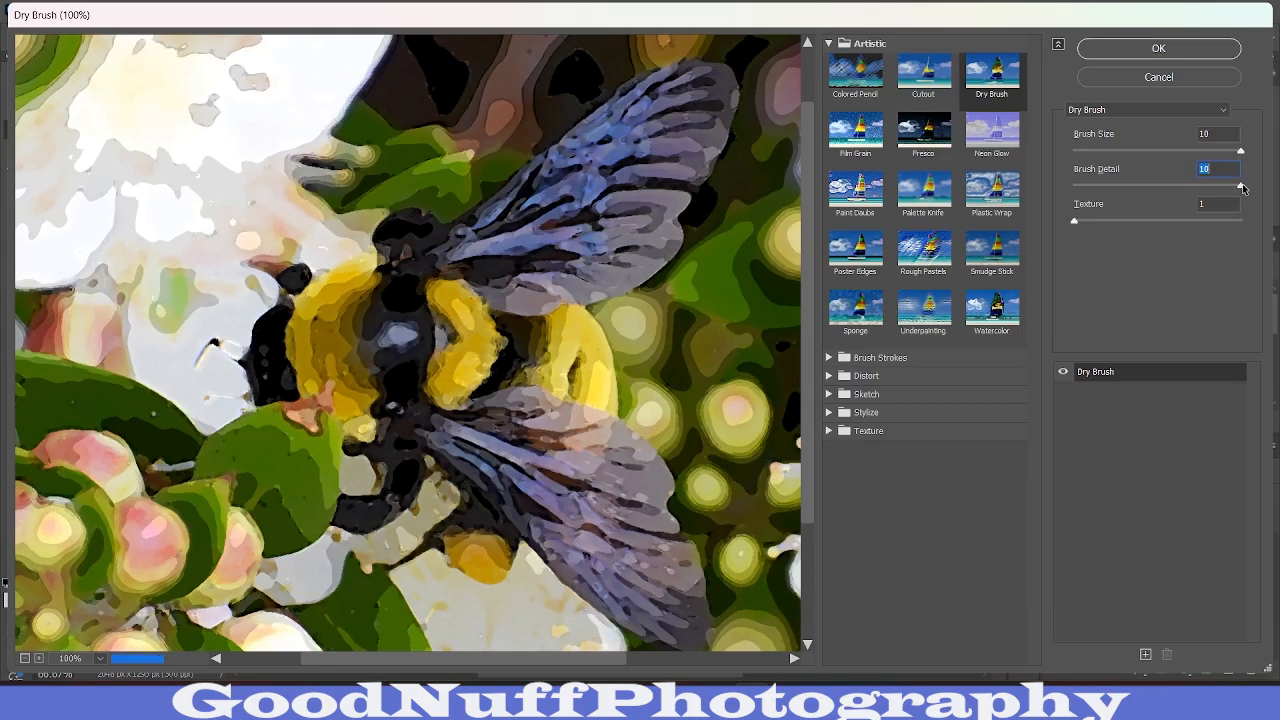
pyautogui.click(1082, 187)
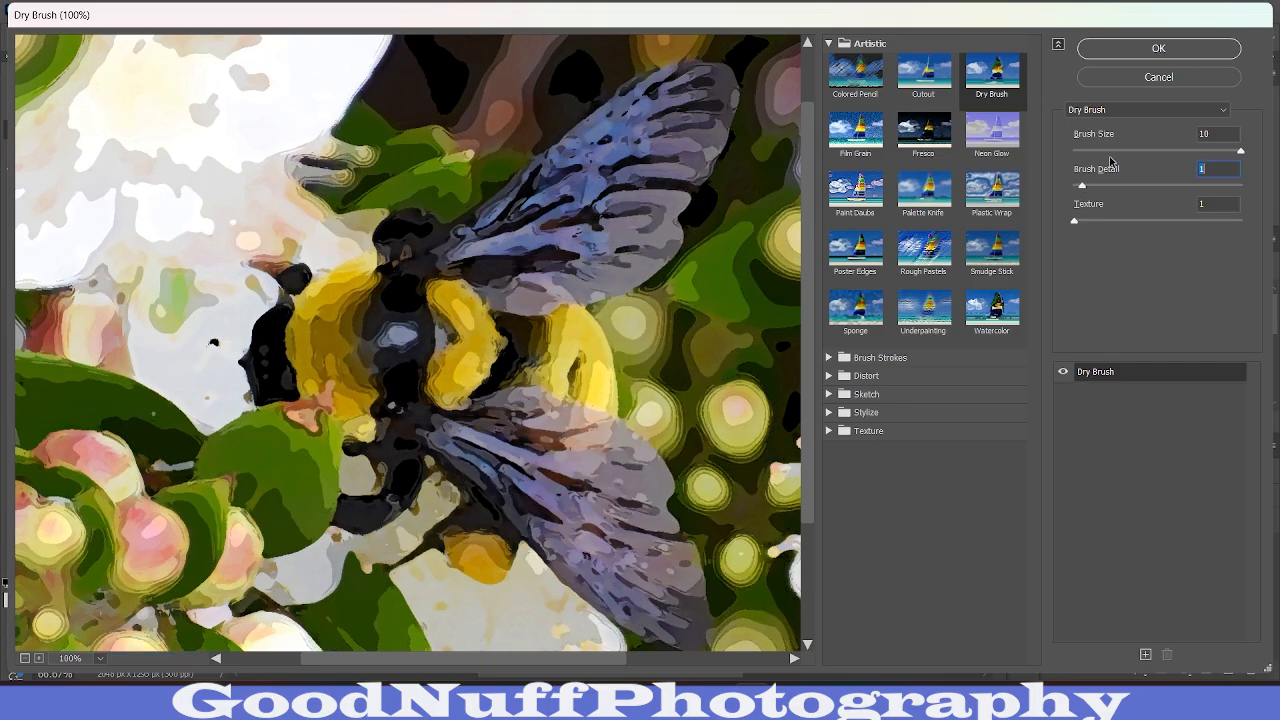
pyautogui.click(1243, 187)
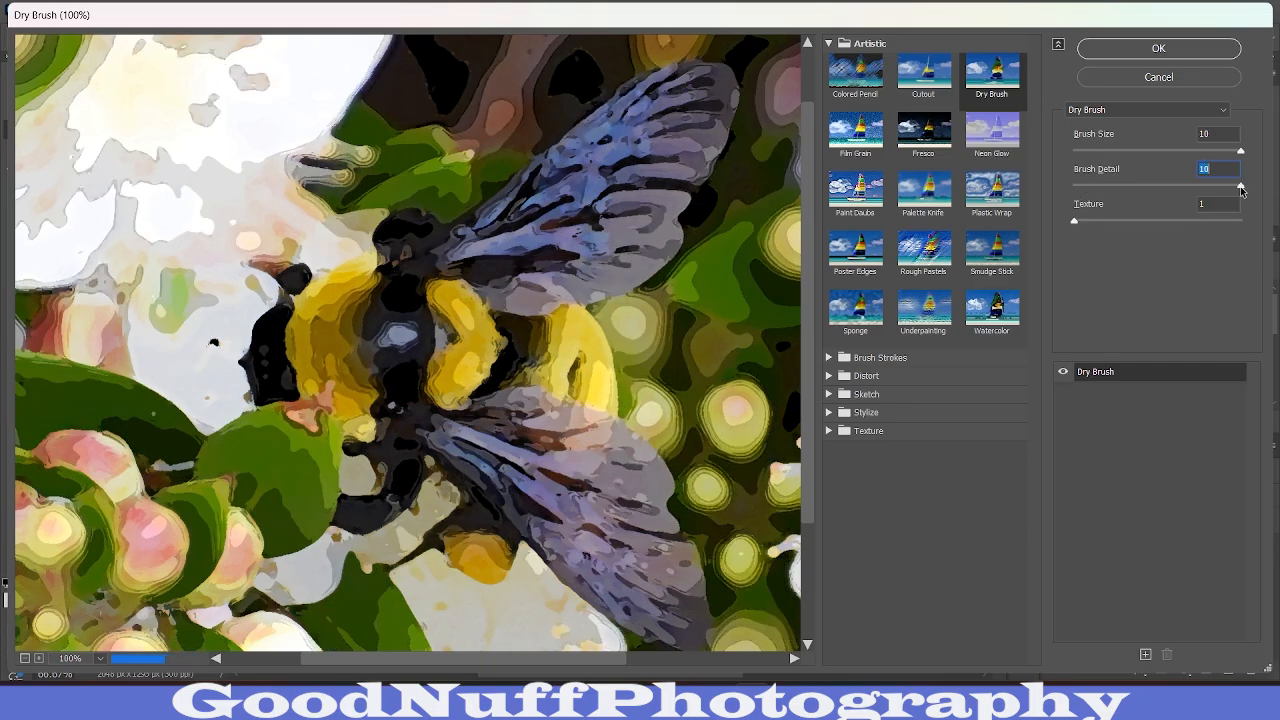
pyautogui.click(1077, 152)
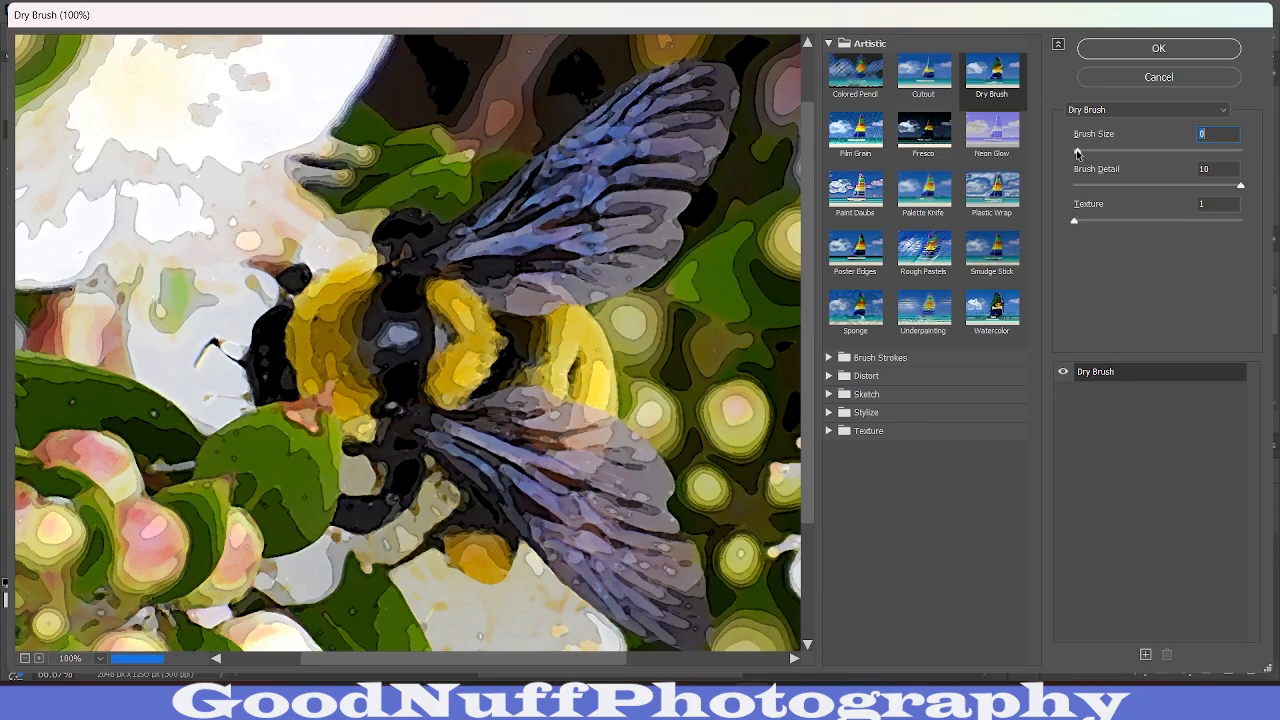
pyautogui.click(1238, 151)
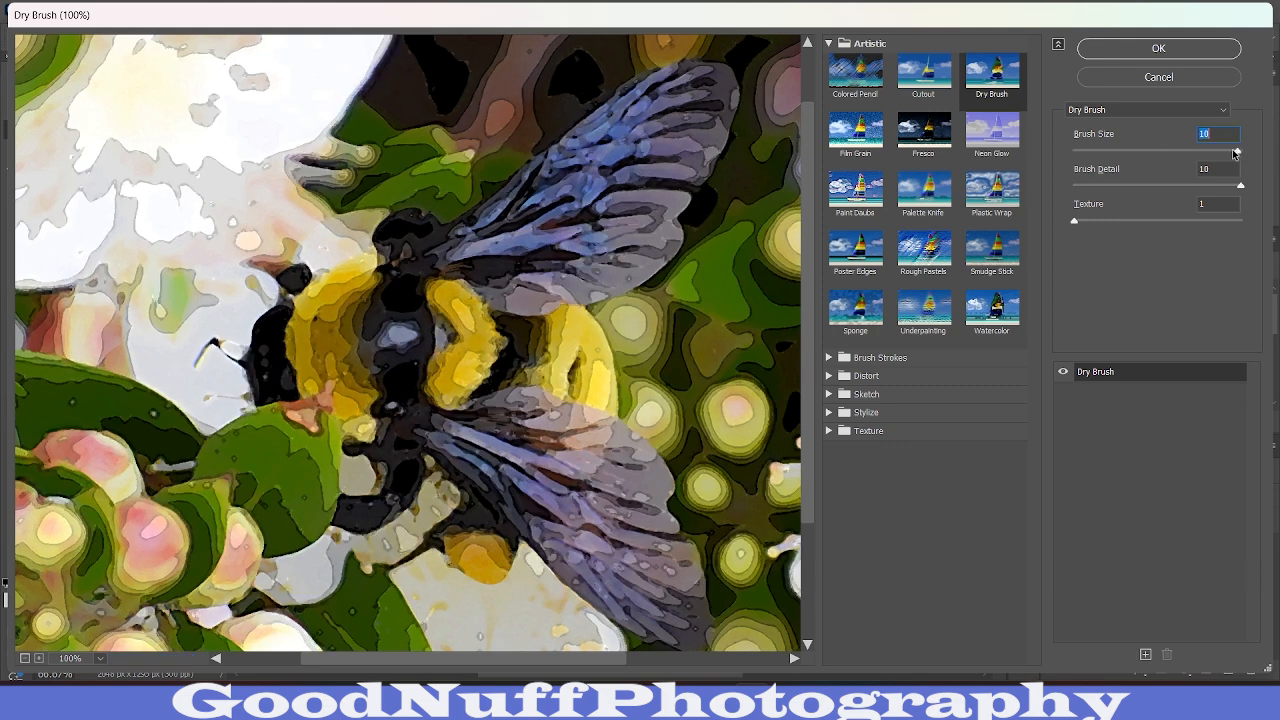
# Step: Try Dry Brush with Texture values of 2 and 3, and return the Texture to 1
pyautogui.click(1138, 220)
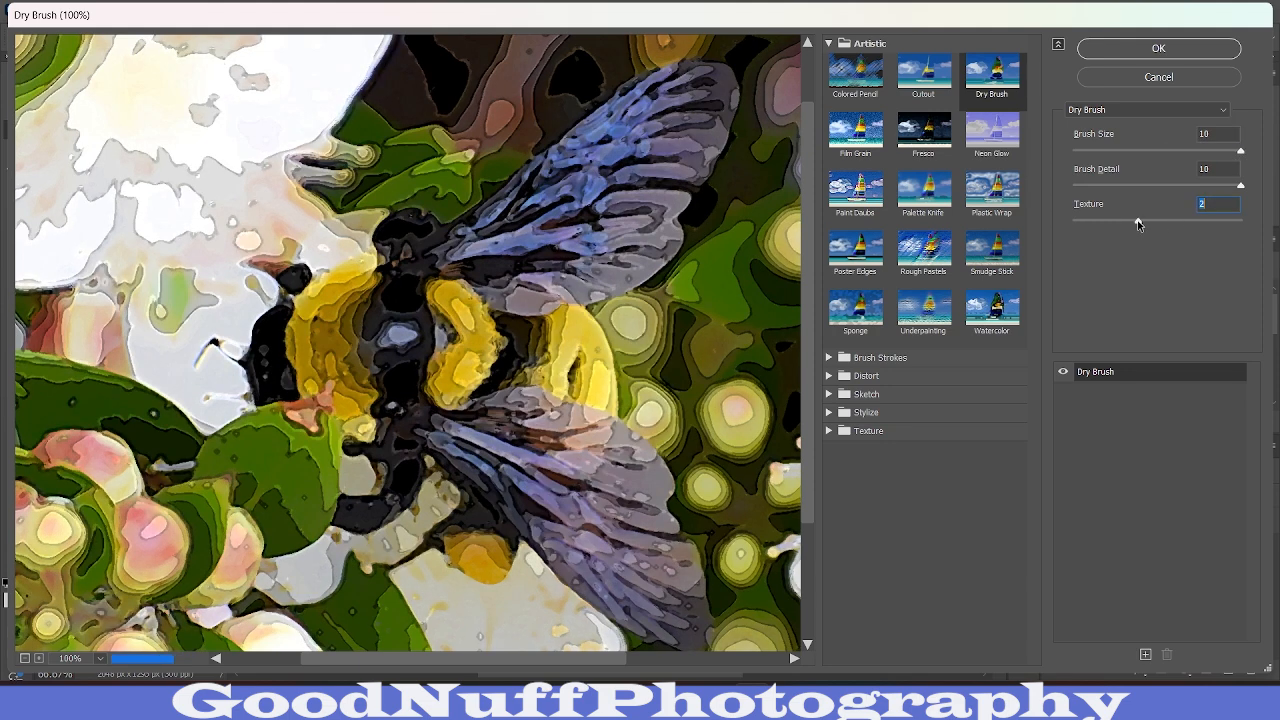
pyautogui.click(1252, 220)
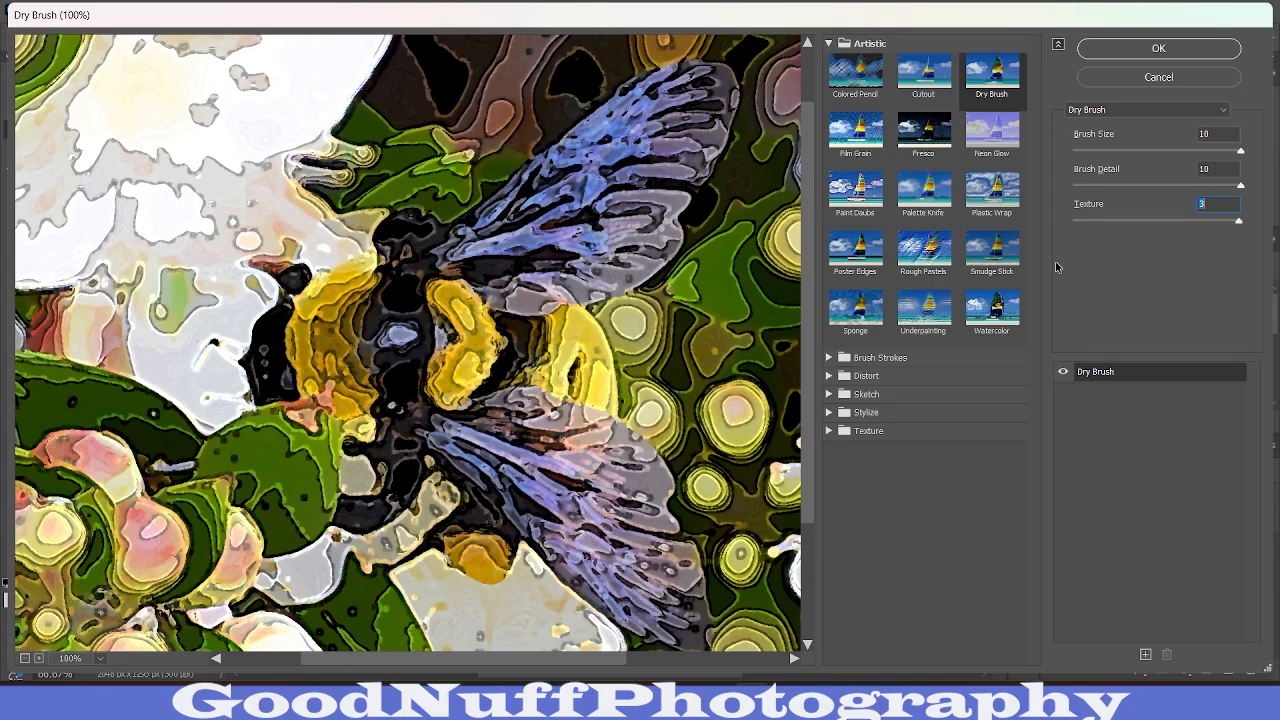
pyautogui.click(1074, 220)
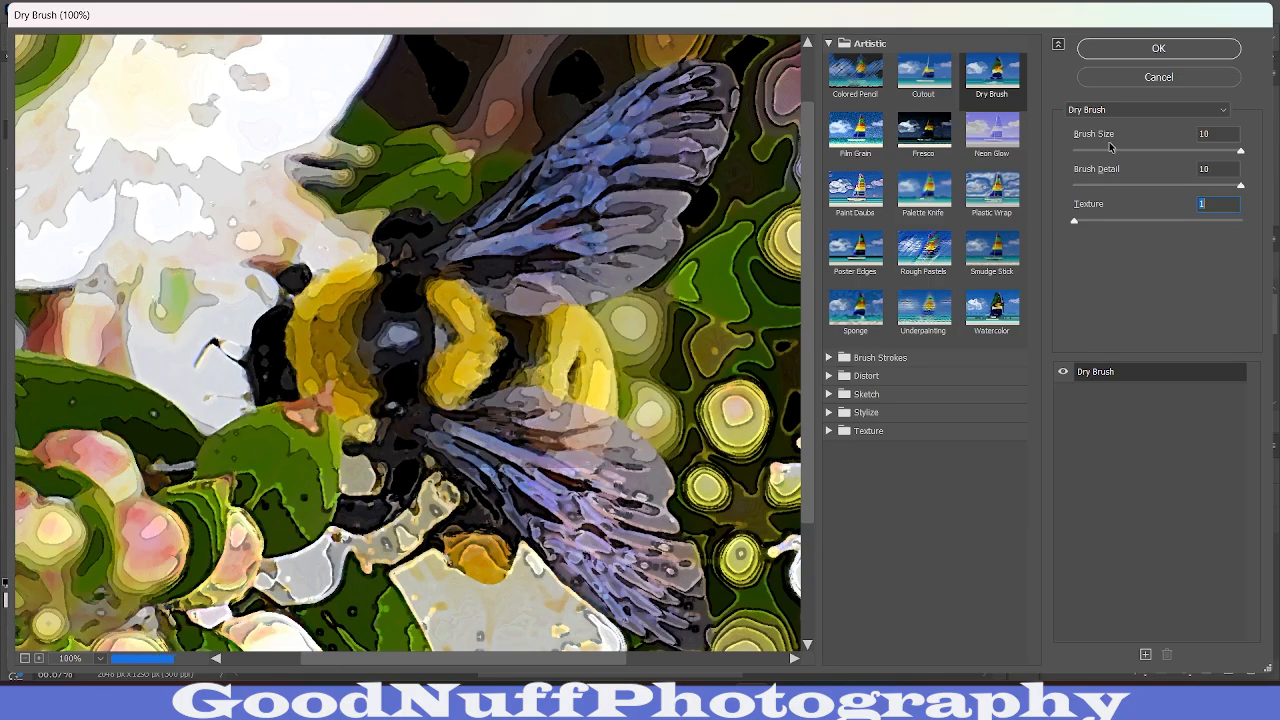
# Step: Try Dry Brush with Brush Size and Brush Detail at 0, set them to 5 and 10, and inspect the bee
pyautogui.click(1078, 150)
pyautogui.click(1076, 184)
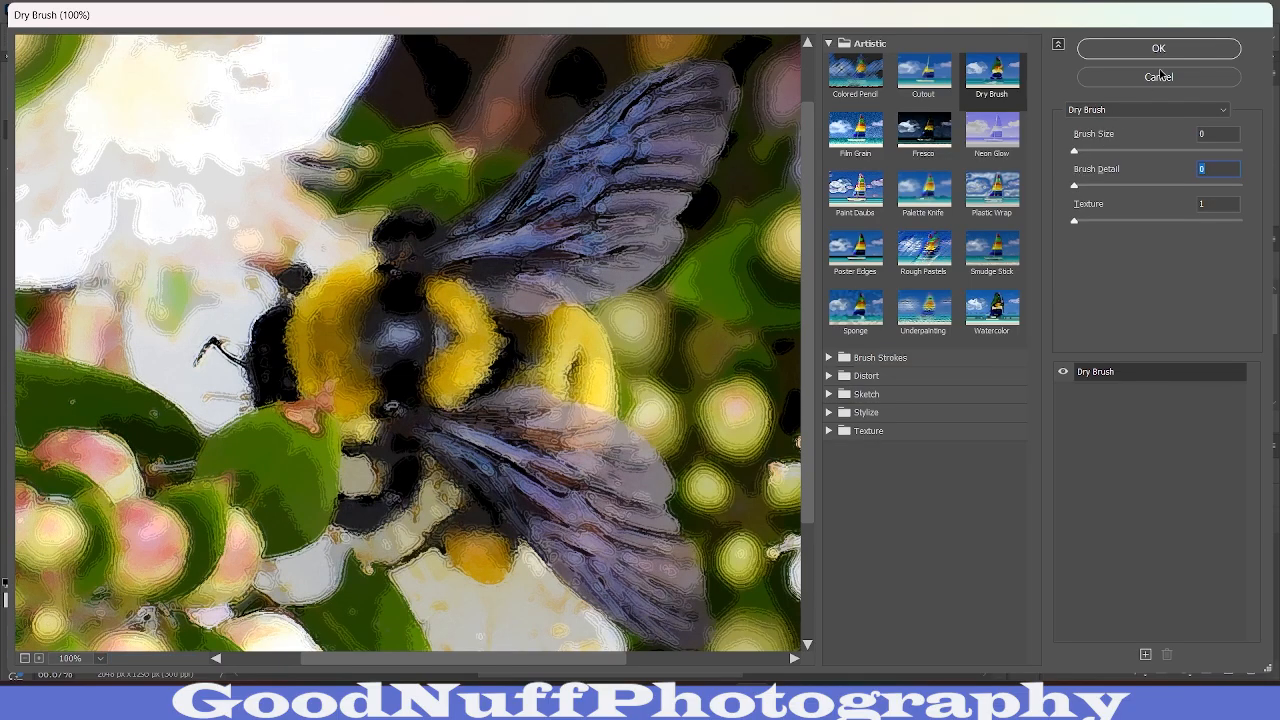
pyautogui.moveTo(1242, 151); pyautogui.dragTo(1151, 151)
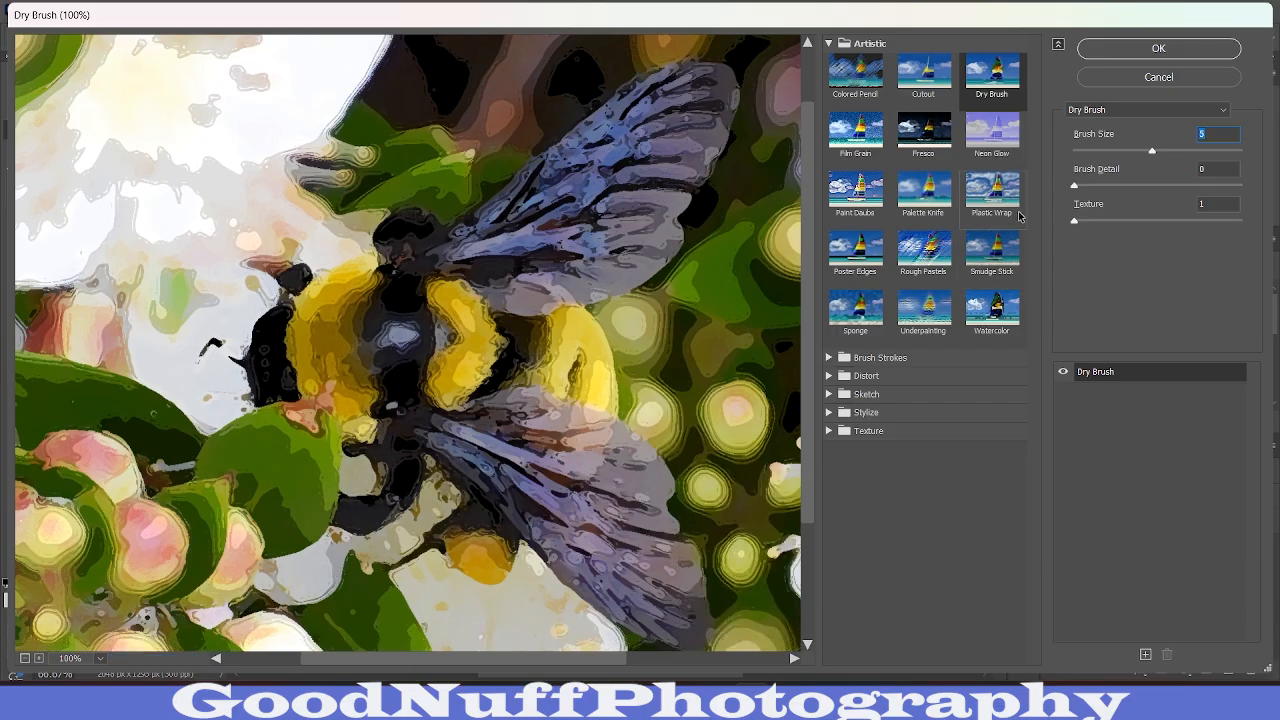
pyautogui.click(1239, 185)
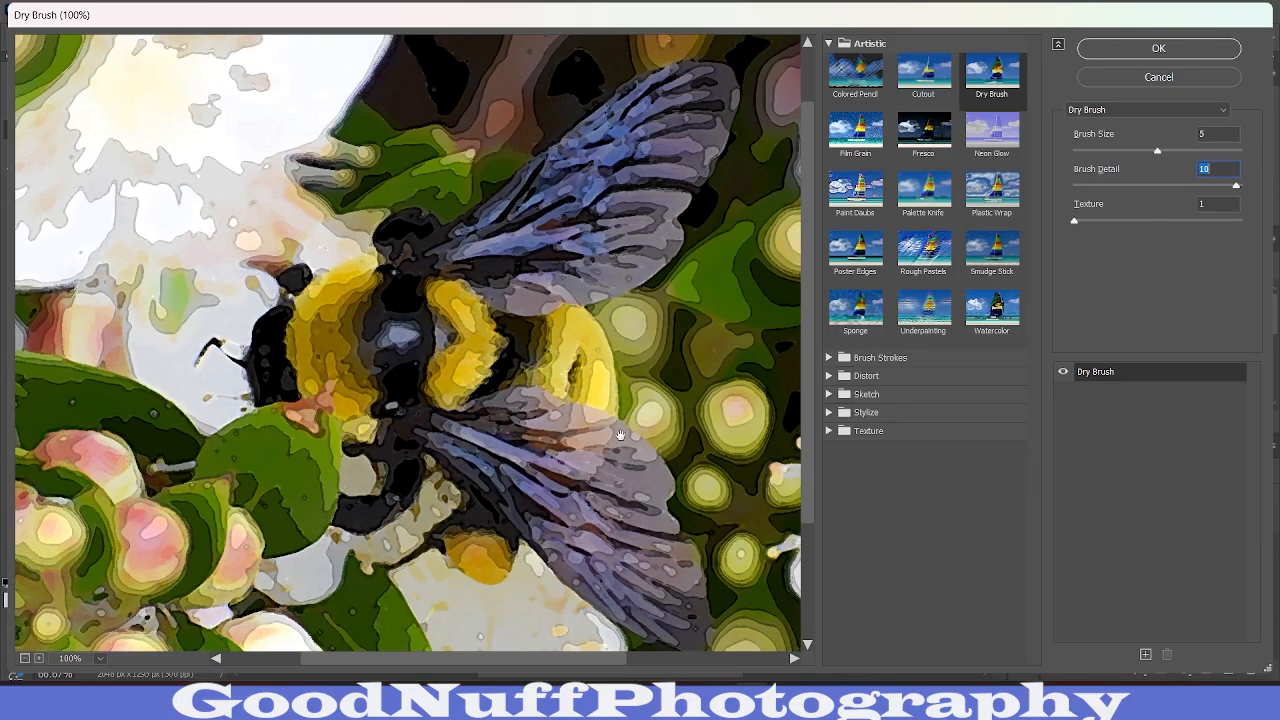
pyautogui.moveTo(660, 384); pyautogui.dragTo(638, 398)
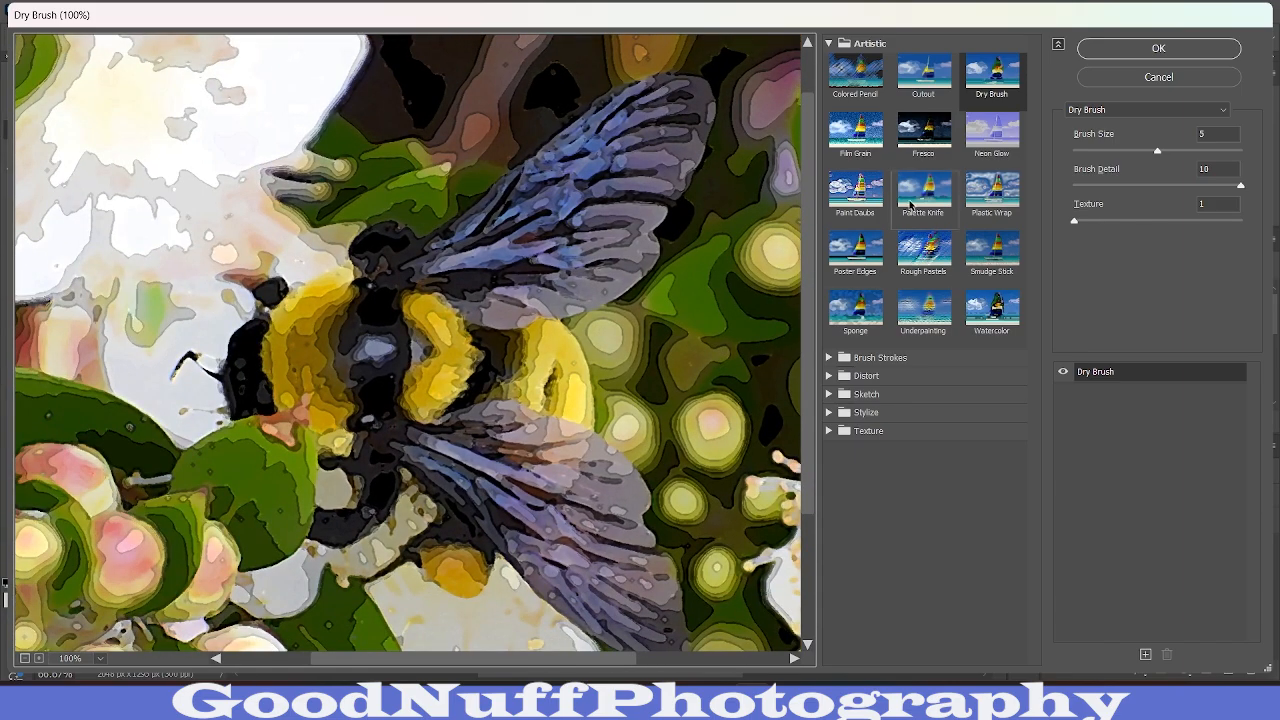
pyautogui.moveTo(709, 280); pyautogui.dragTo(754, 282)
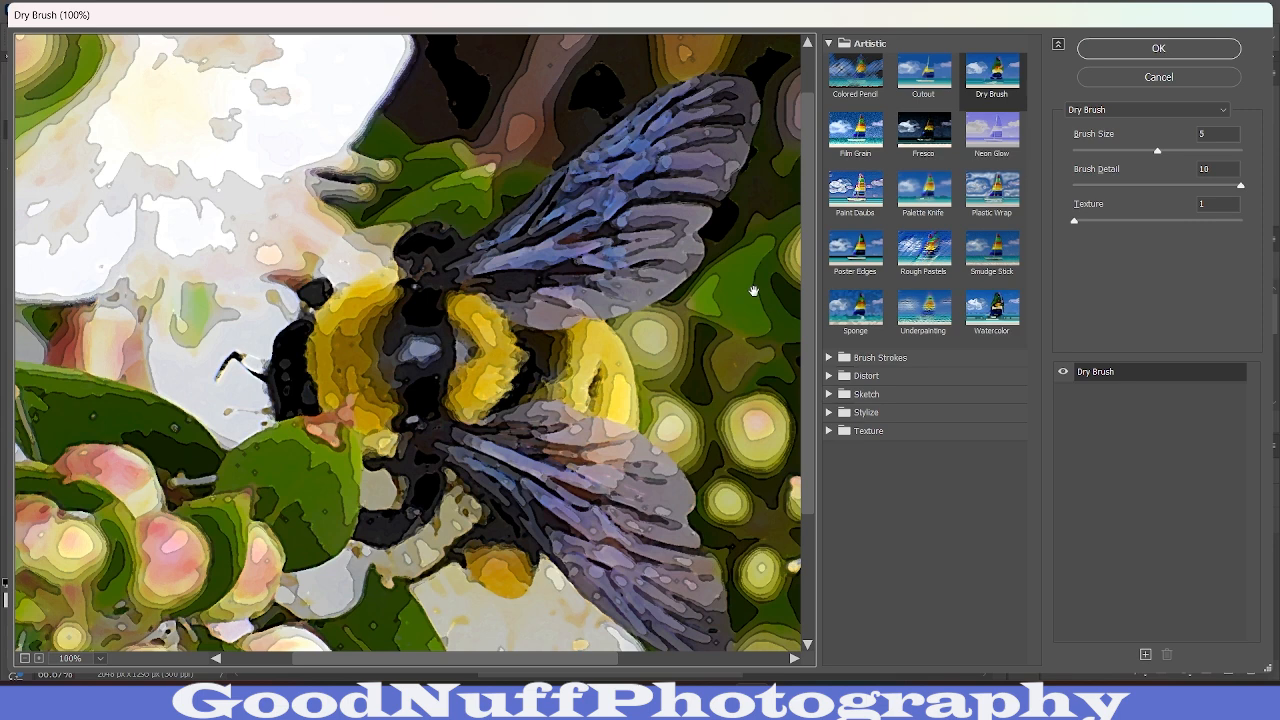
# Step: Compare Dry Brush Texture values of 2 and 3 at Brush Size 5, and return the Texture to 1
pyautogui.click(1146, 220)
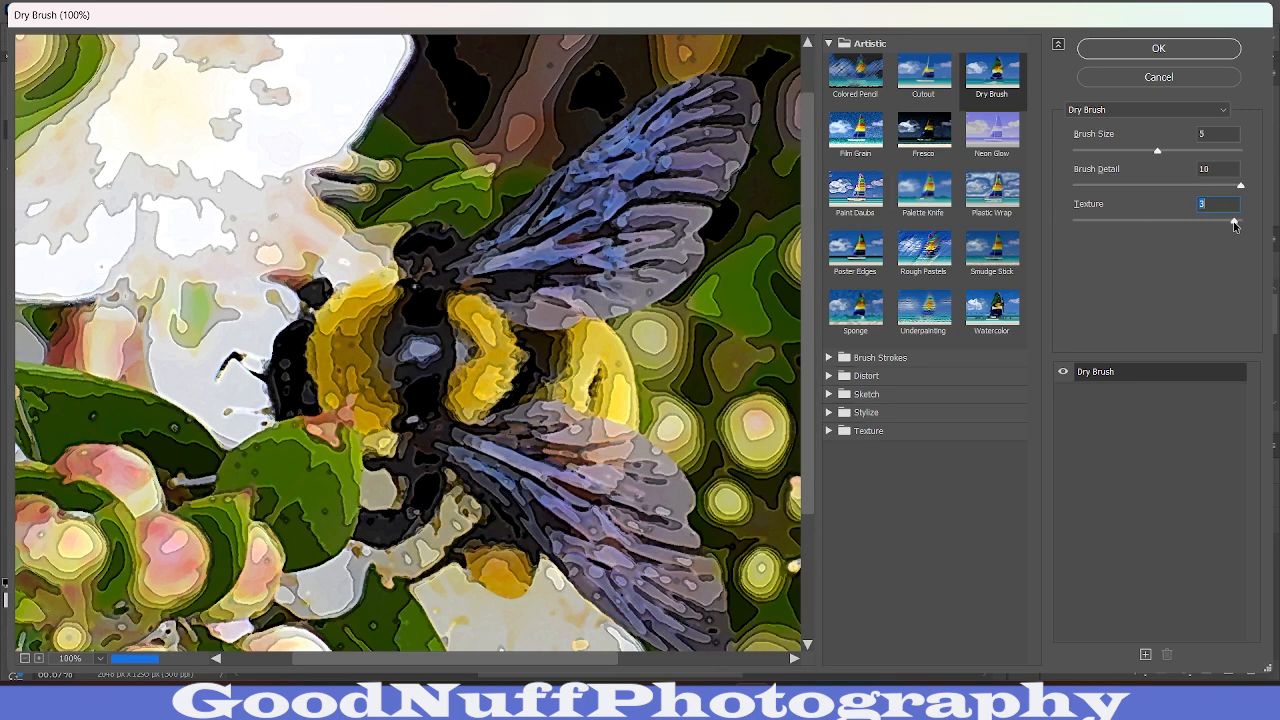
pyautogui.click(1233, 222)
pyautogui.click(1099, 219)
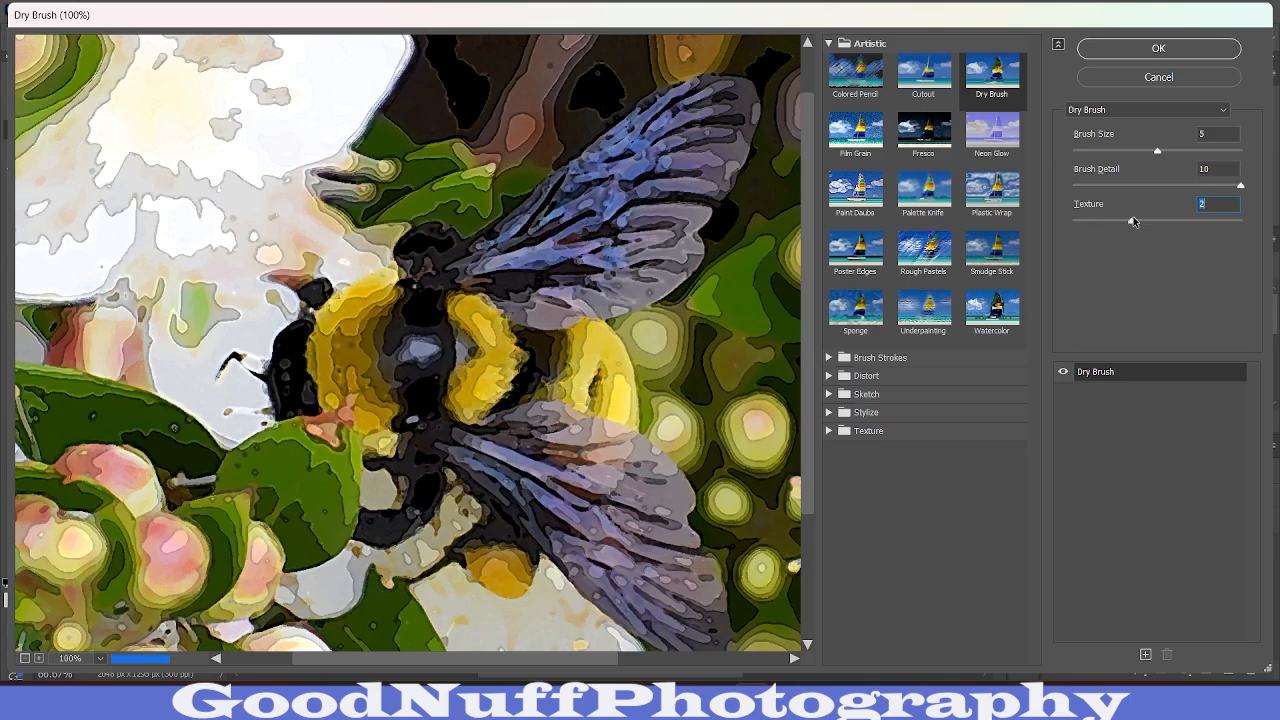
pyautogui.click(1242, 222)
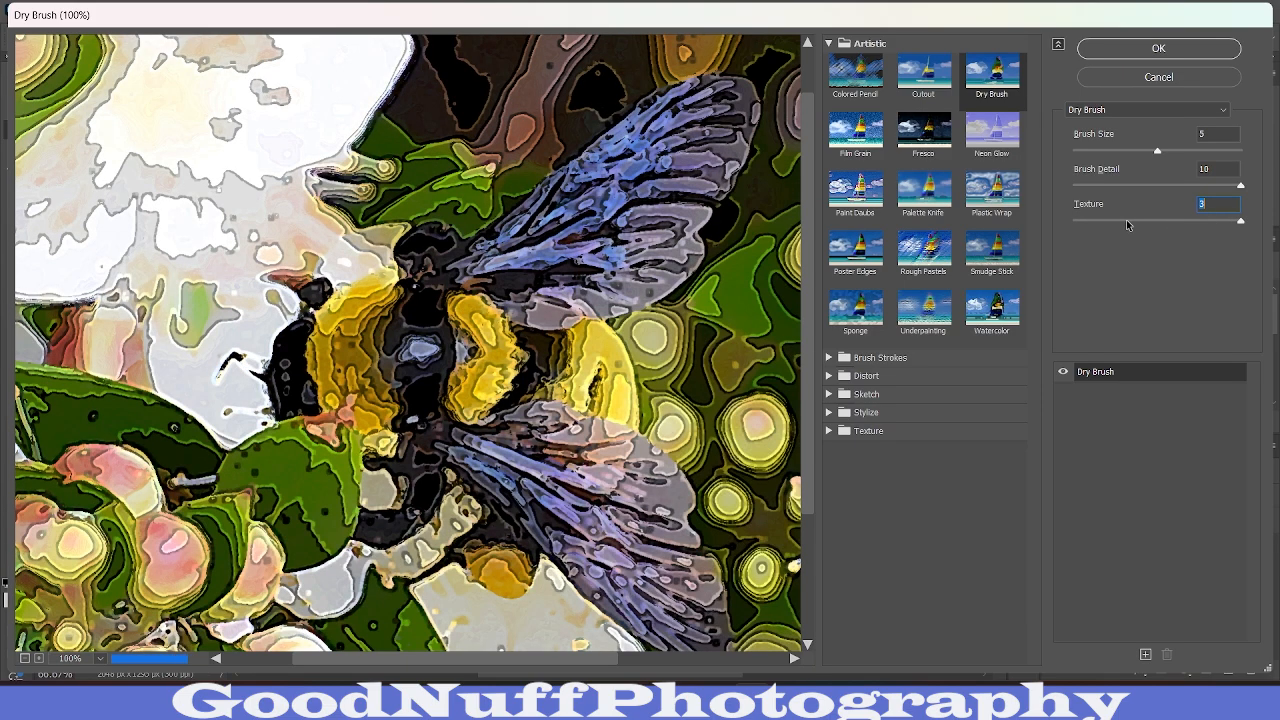
pyautogui.click(1188, 222)
pyautogui.click(1100, 220)
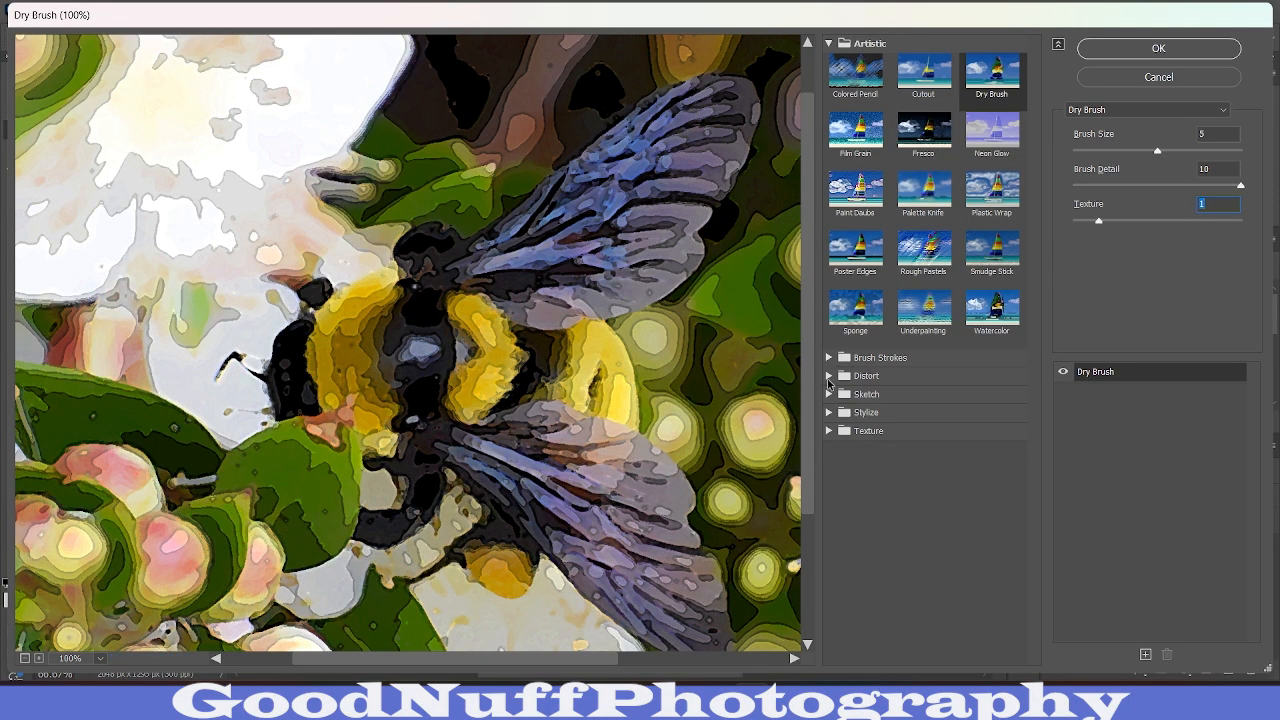
# Step: Check the flowers and bee with Dry Brush at Brush Size 5, Brush Detail 10 and Texture 1, and apply it to the paint layer
pyautogui.moveTo(678, 427); pyautogui.dragTo(290, 474)
pyautogui.moveTo(785, 262); pyautogui.dragTo(906, 346)
pyautogui.moveTo(612, 338); pyautogui.dragTo(758, 350)
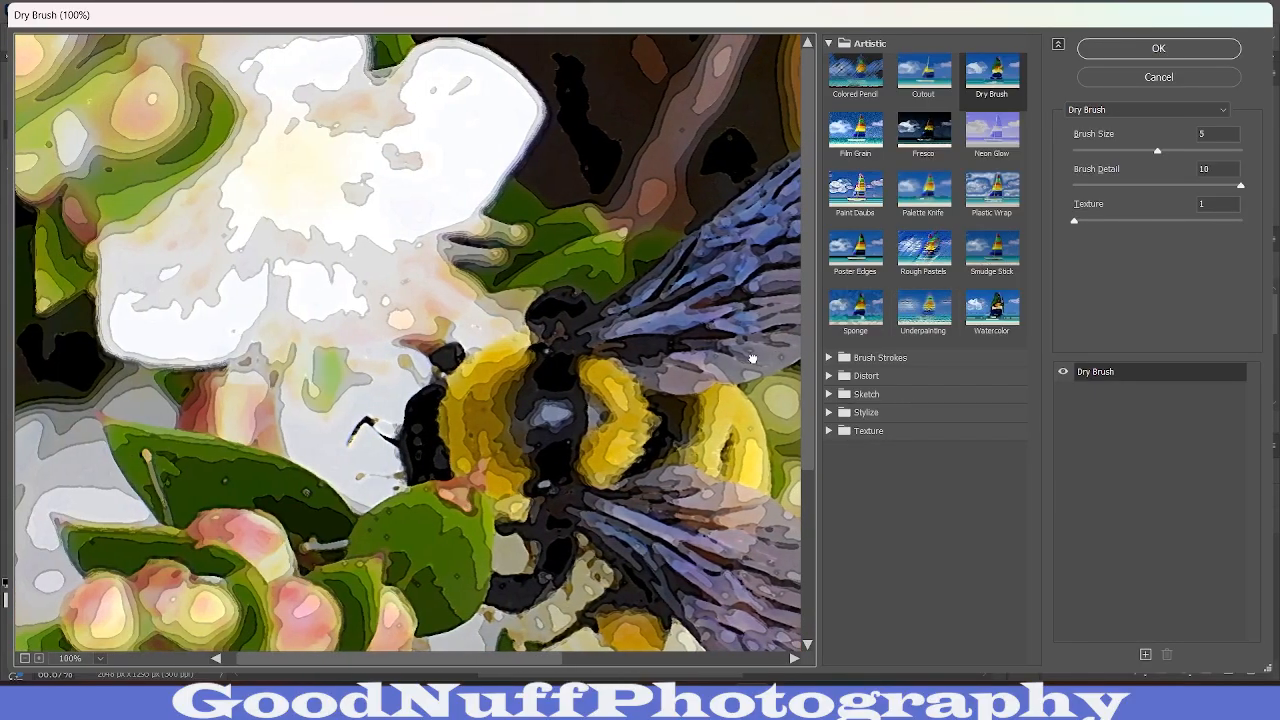
pyautogui.moveTo(526, 414)
pyautogui.mouseDown()
pyautogui.moveTo(478, 173)
pyautogui.moveTo(516, 220)
pyautogui.moveTo(508, 253)
pyautogui.mouseUp()
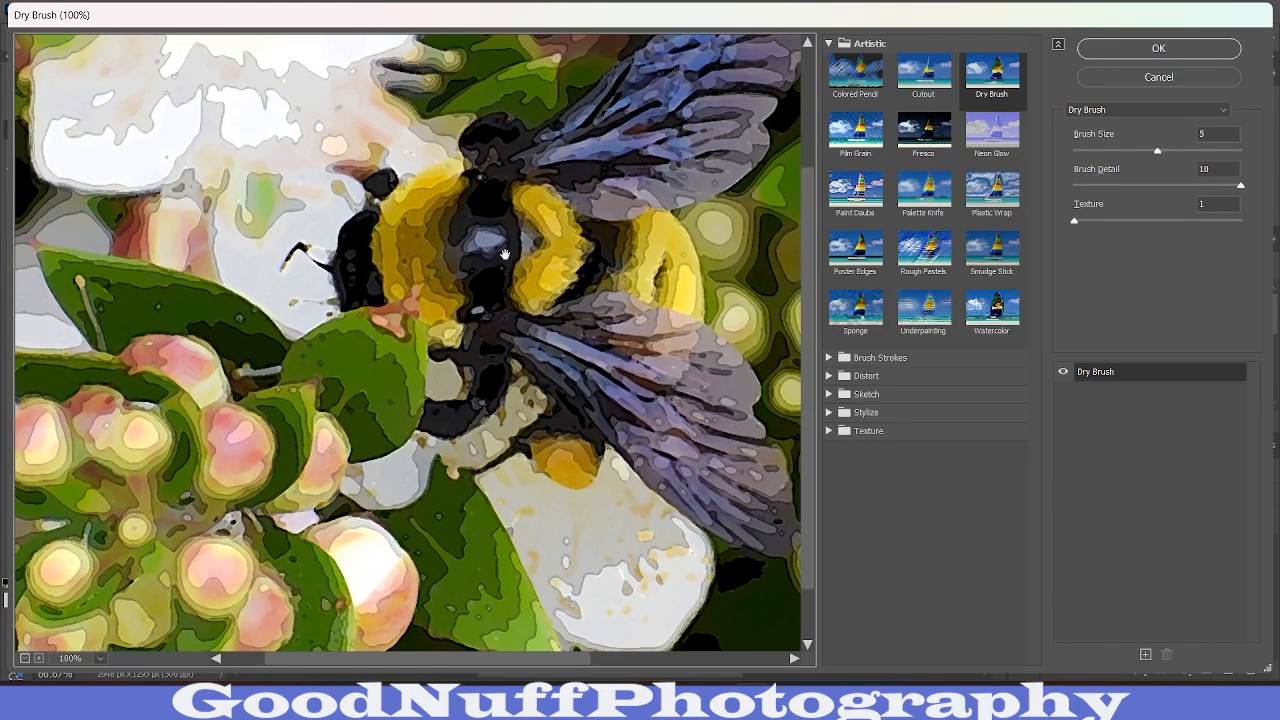
pyautogui.click(1203, 54)
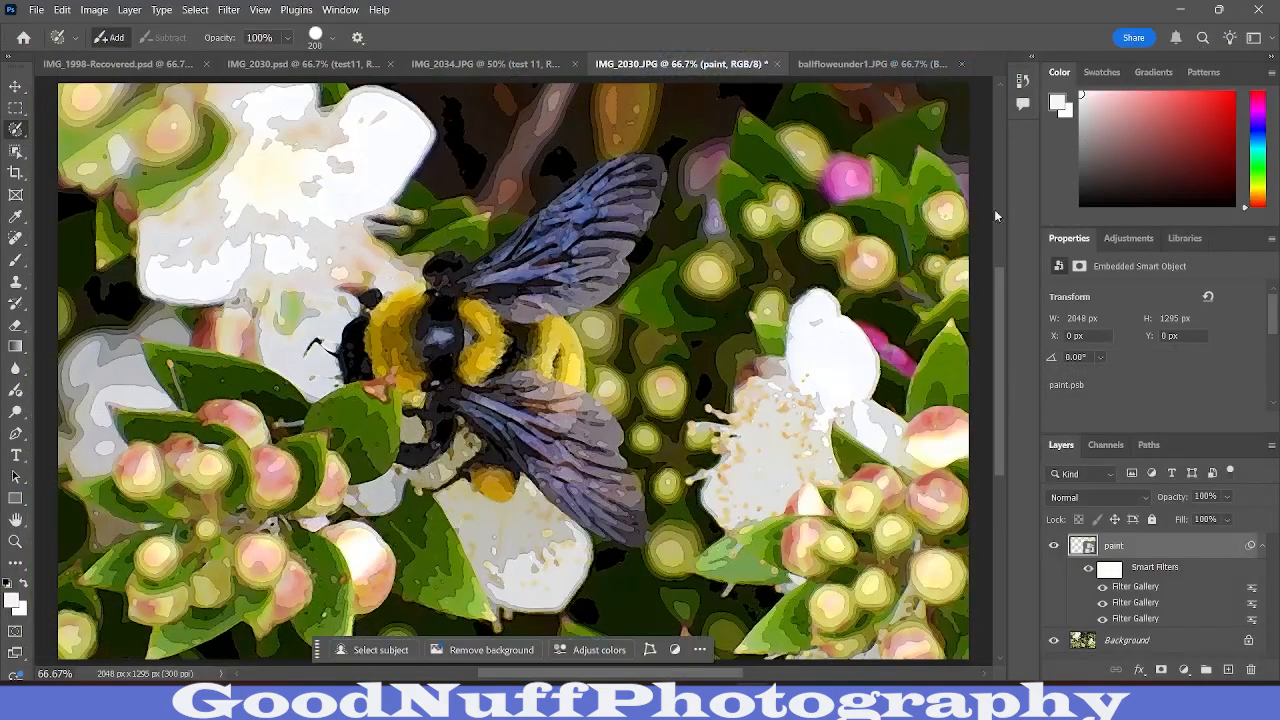
# Step: Start the Oil Paint filter on the paint layer and preview the bee's head, the white flower and the bee's thorax up close
pyautogui.click(229, 9)
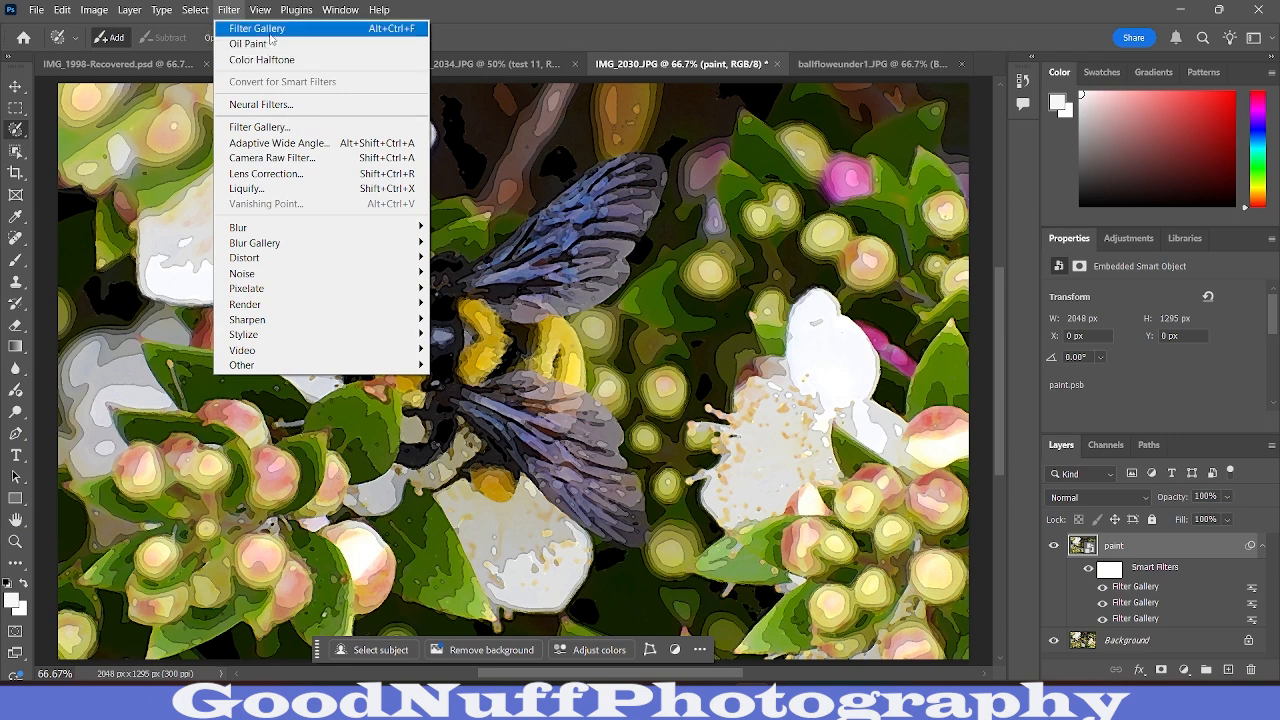
pyautogui.moveTo(293, 340)
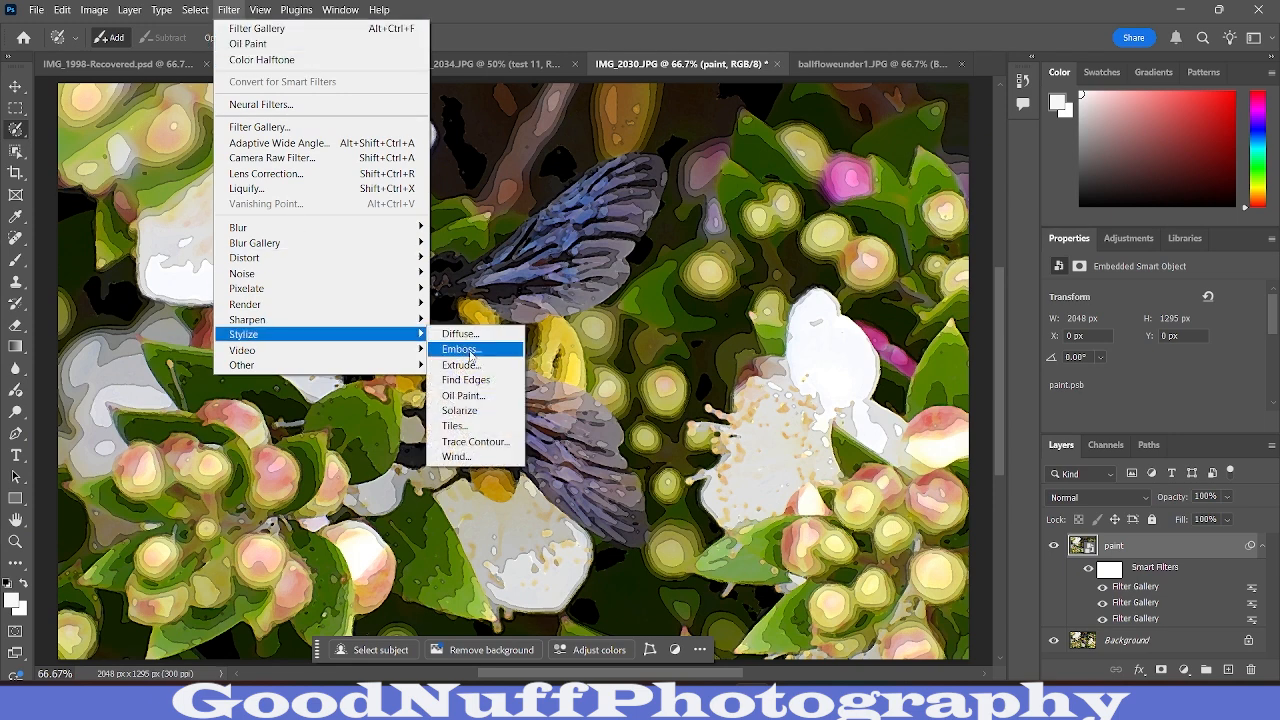
pyautogui.click(482, 396)
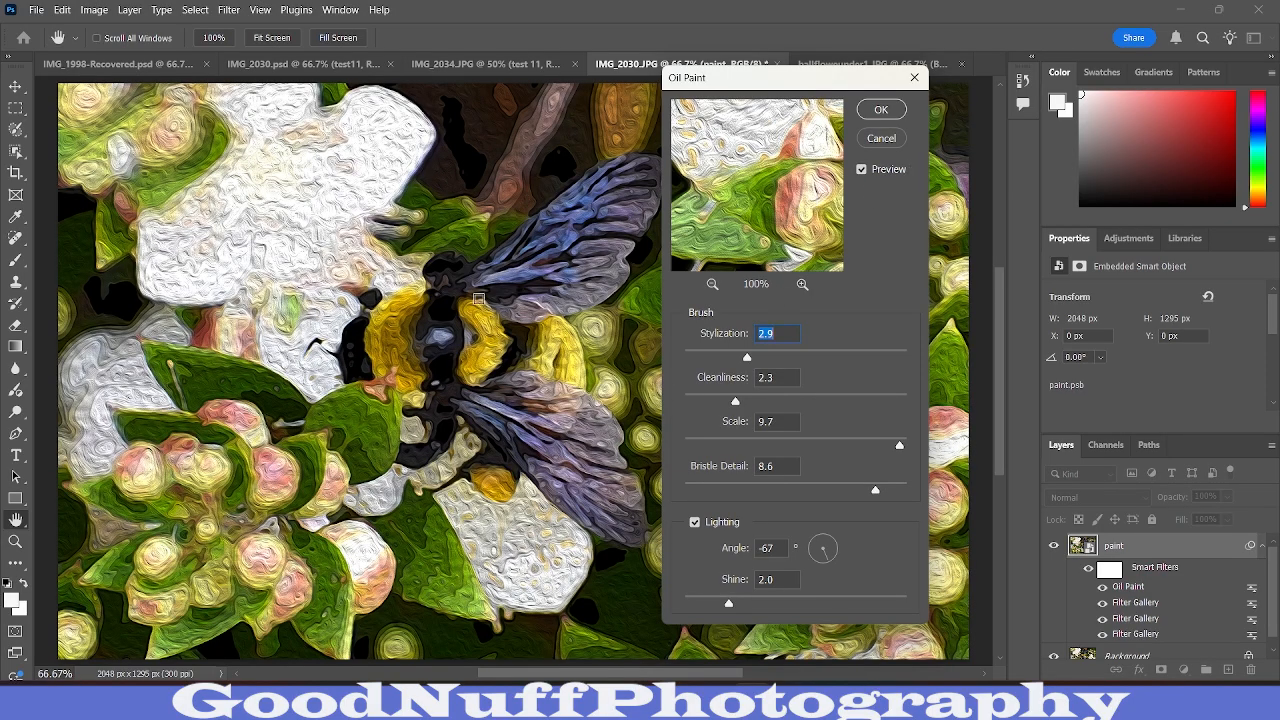
pyautogui.click(389, 335)
pyautogui.click(339, 344)
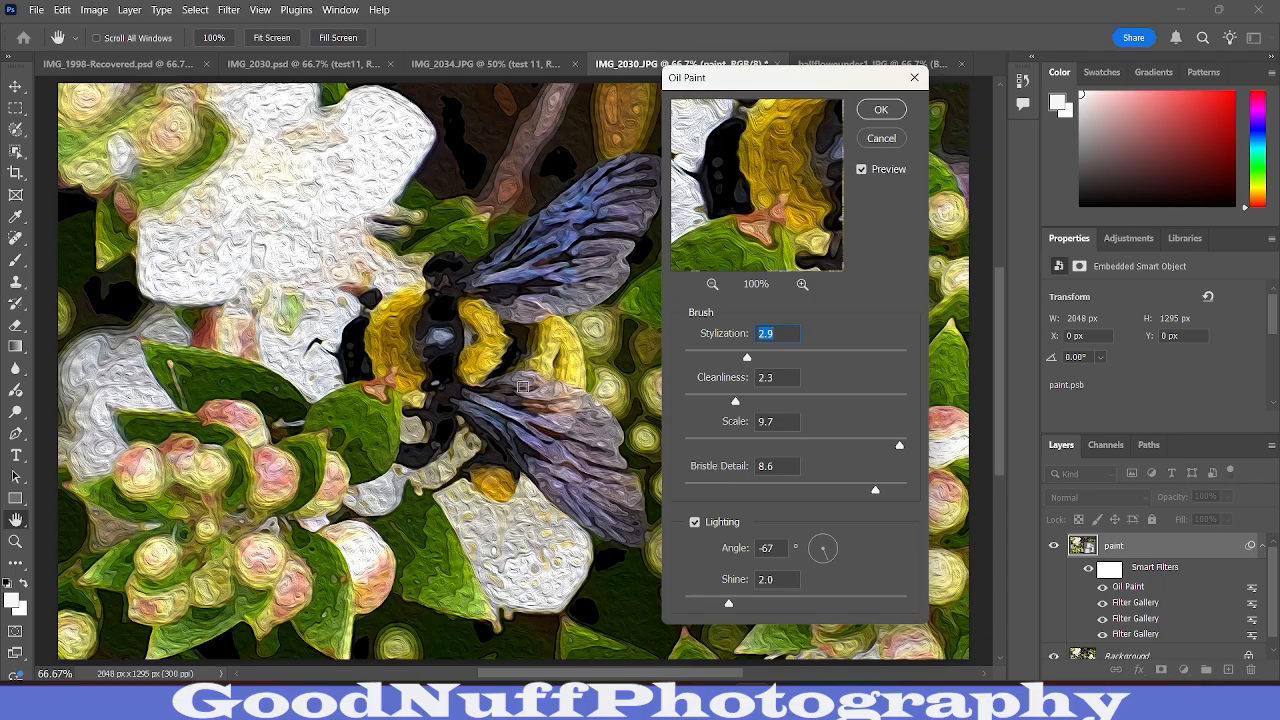
pyautogui.click(292, 210)
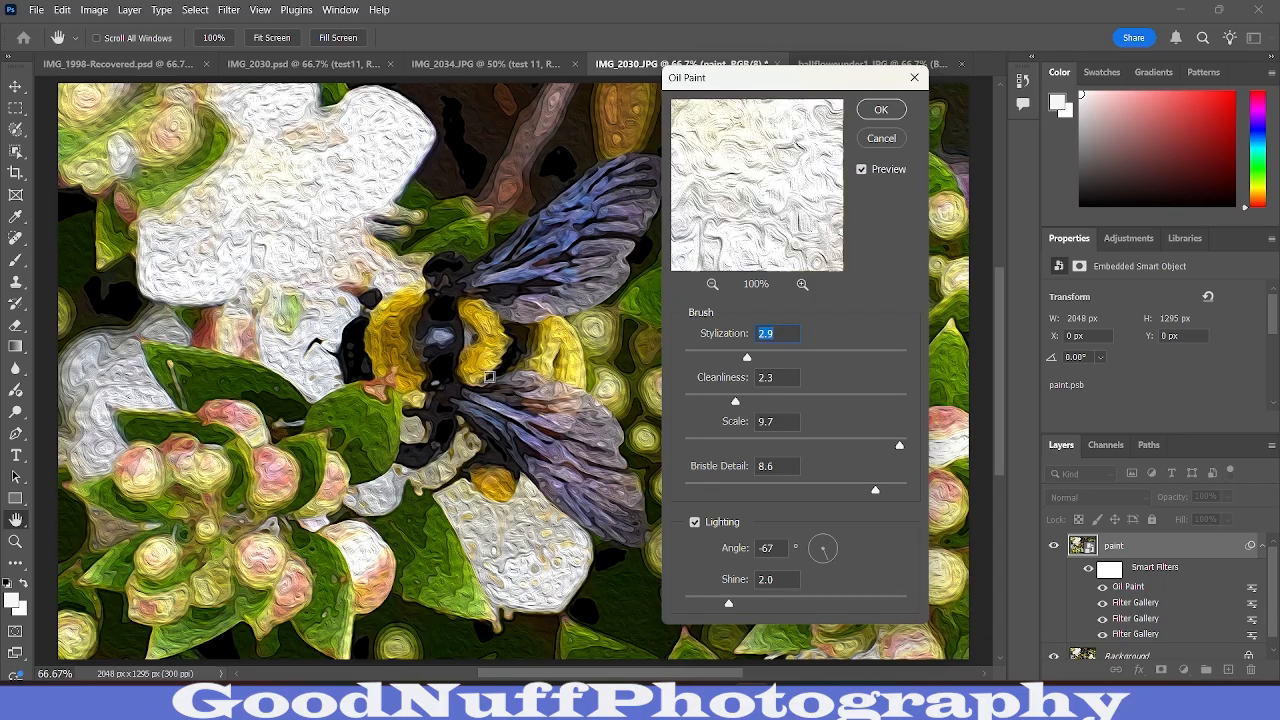
pyautogui.click(427, 339)
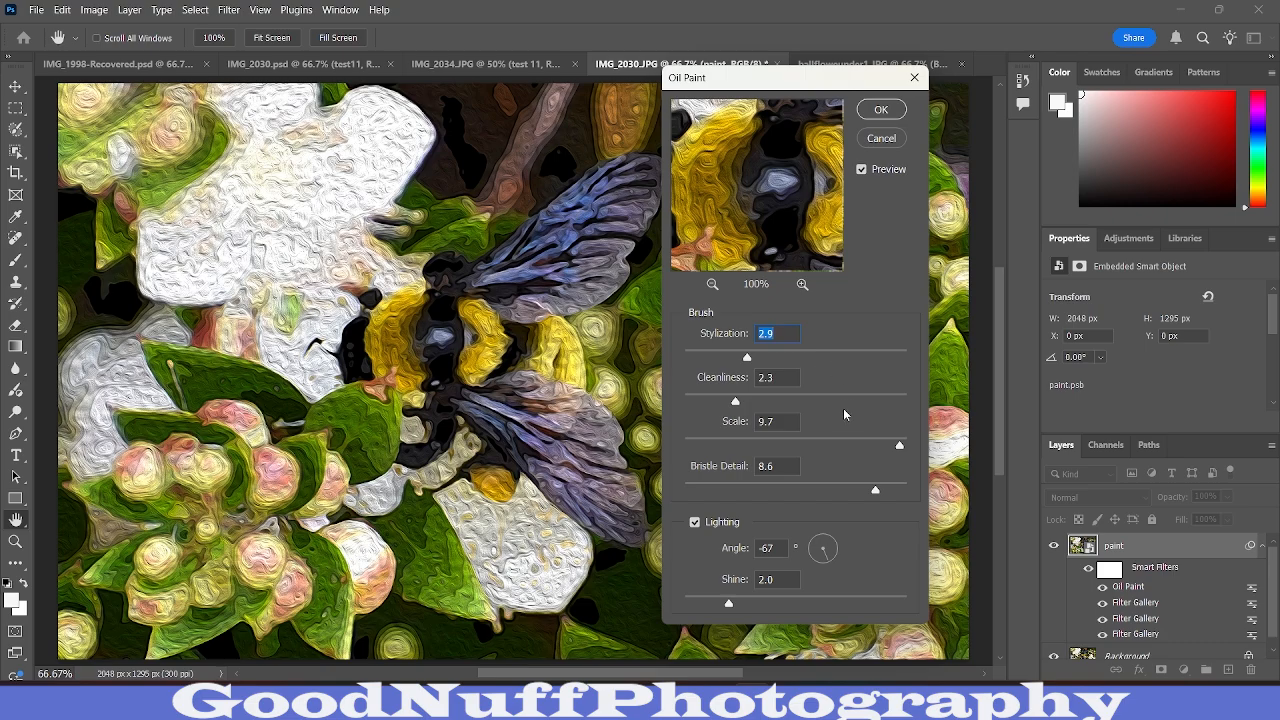
# Step: Try Oil Paint at Stylization 10.0 with Cleanliness values of 0.2 and 9.7
pyautogui.click(905, 353)
pyautogui.click(689, 400)
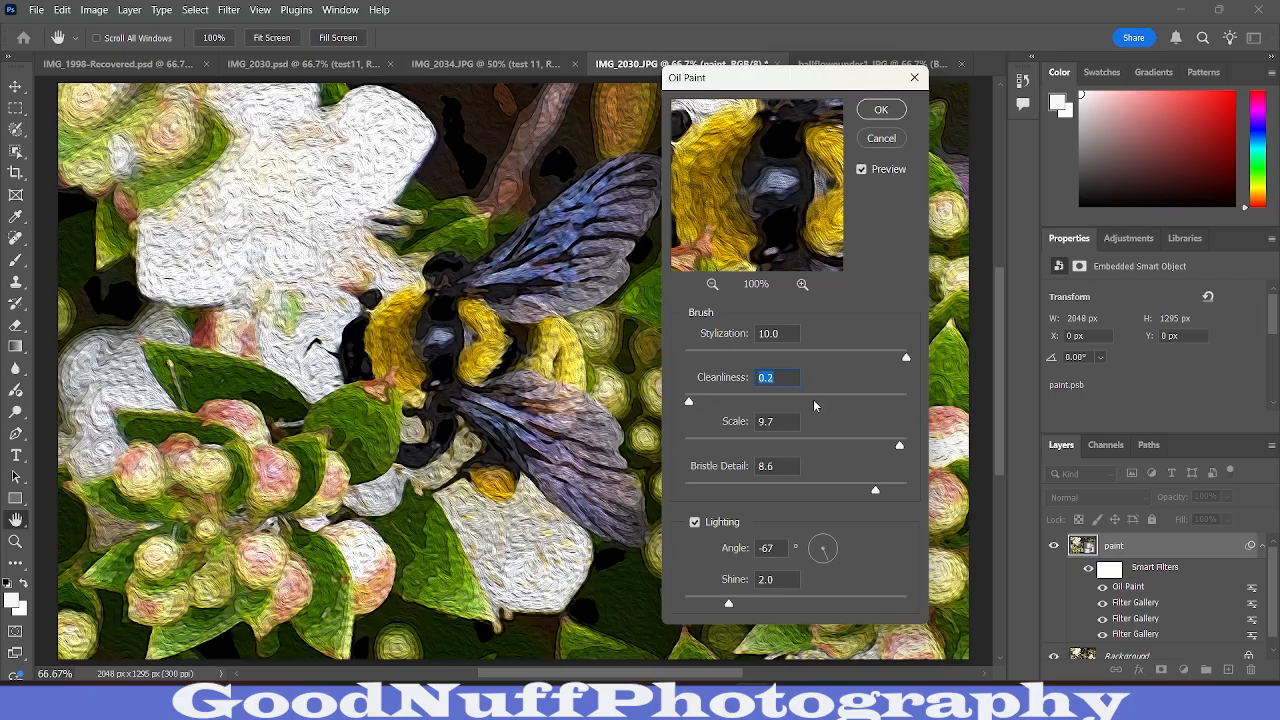
pyautogui.click(899, 401)
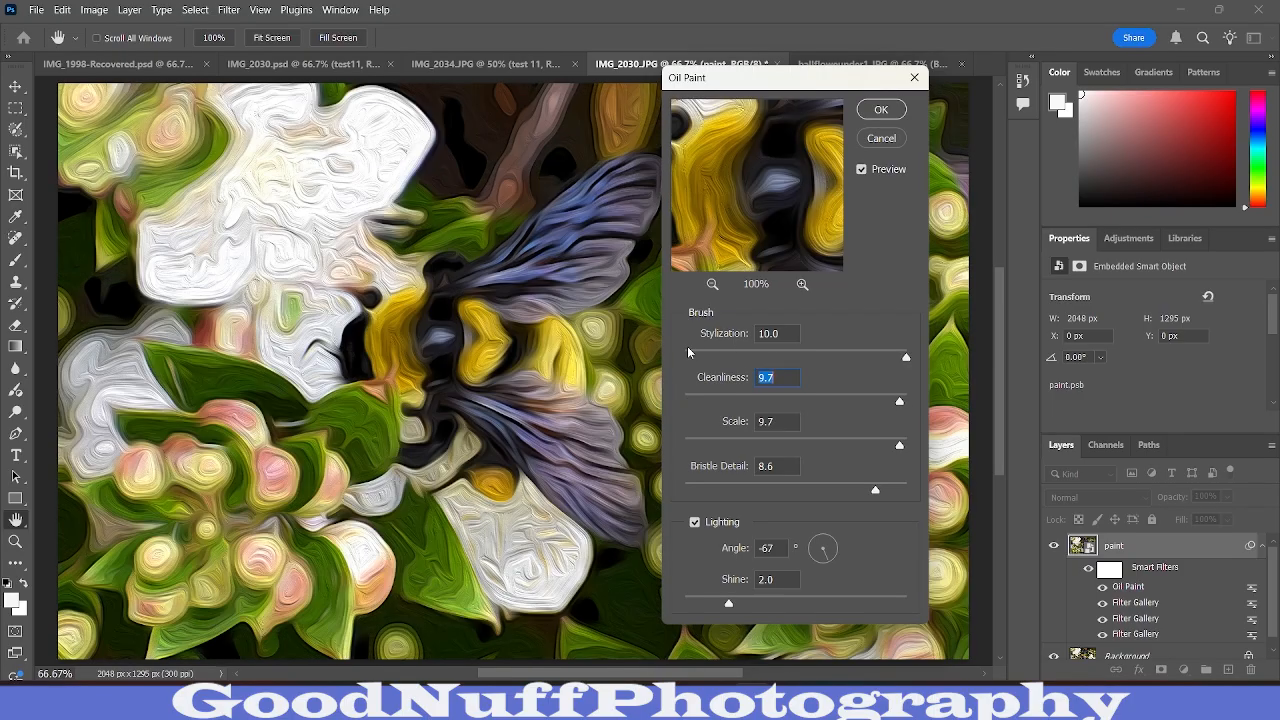
# Step: Try Oil Paint at Stylization 0.2 with Cleanliness 0.6, and compare Stylization 8.5 and 10.0 at Cleanliness 9.8
pyautogui.click(687, 352)
pyautogui.click(698, 400)
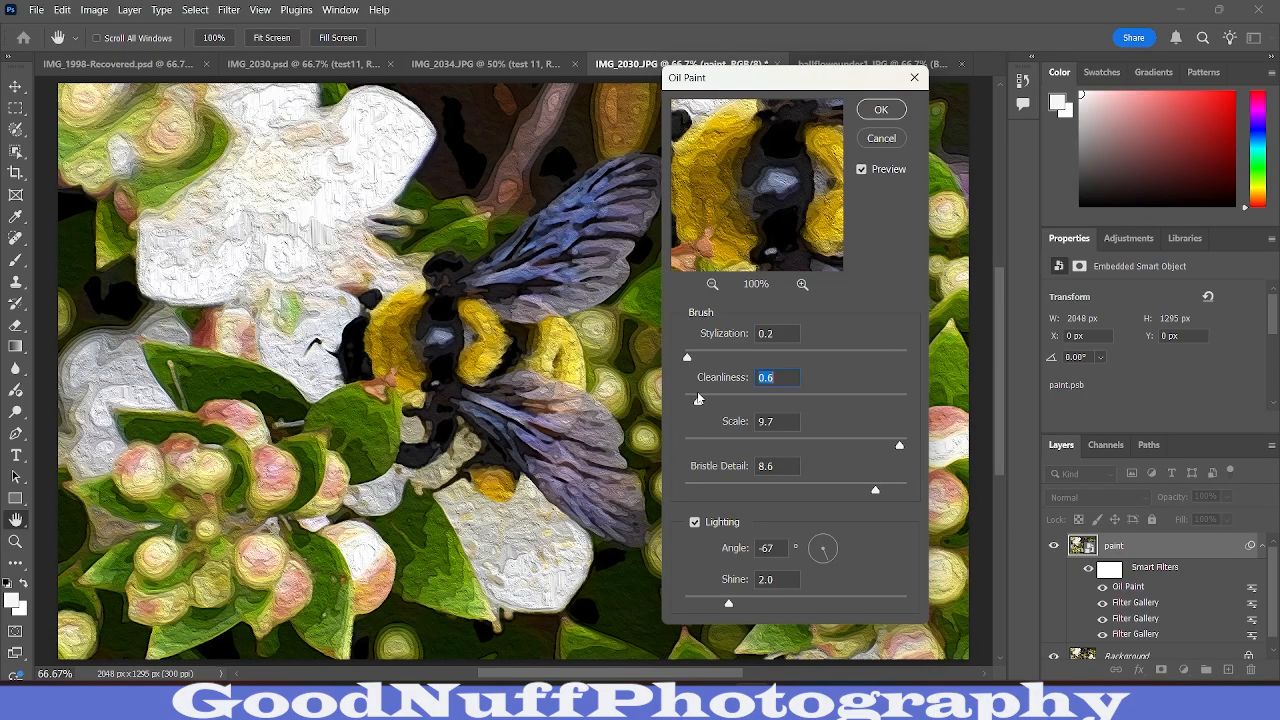
pyautogui.click(899, 400)
pyautogui.click(874, 353)
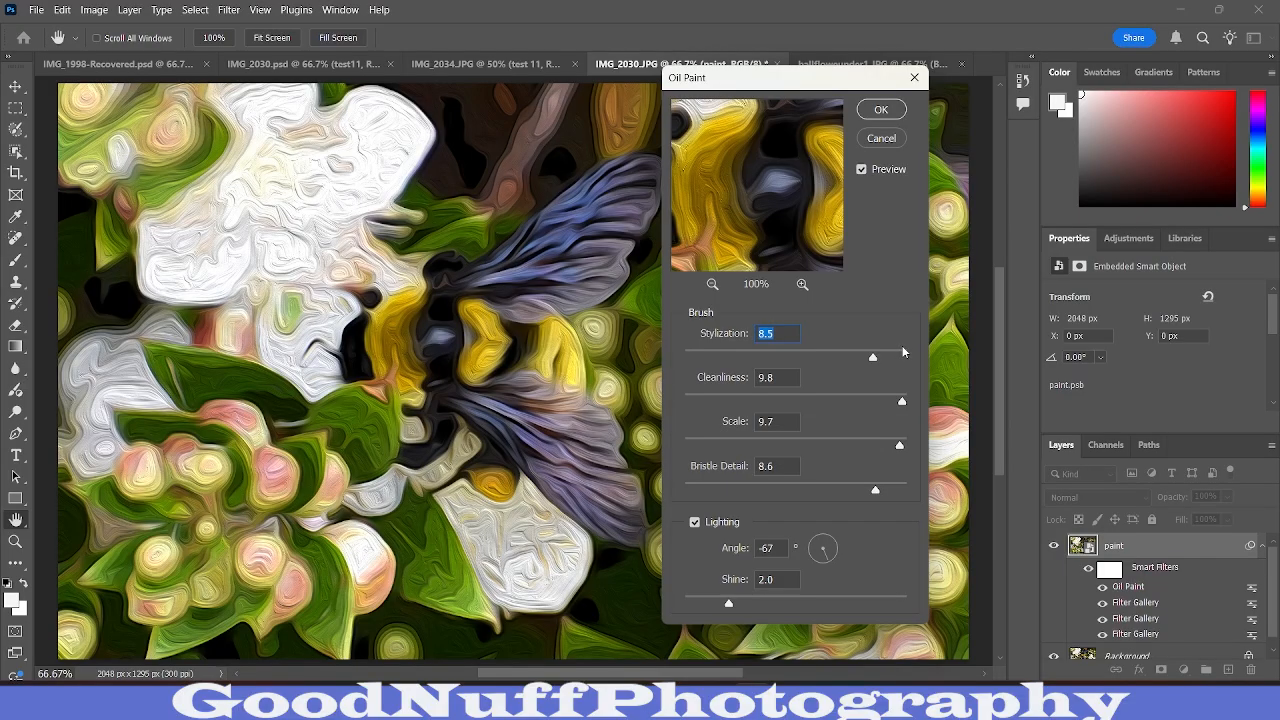
pyautogui.click(904, 352)
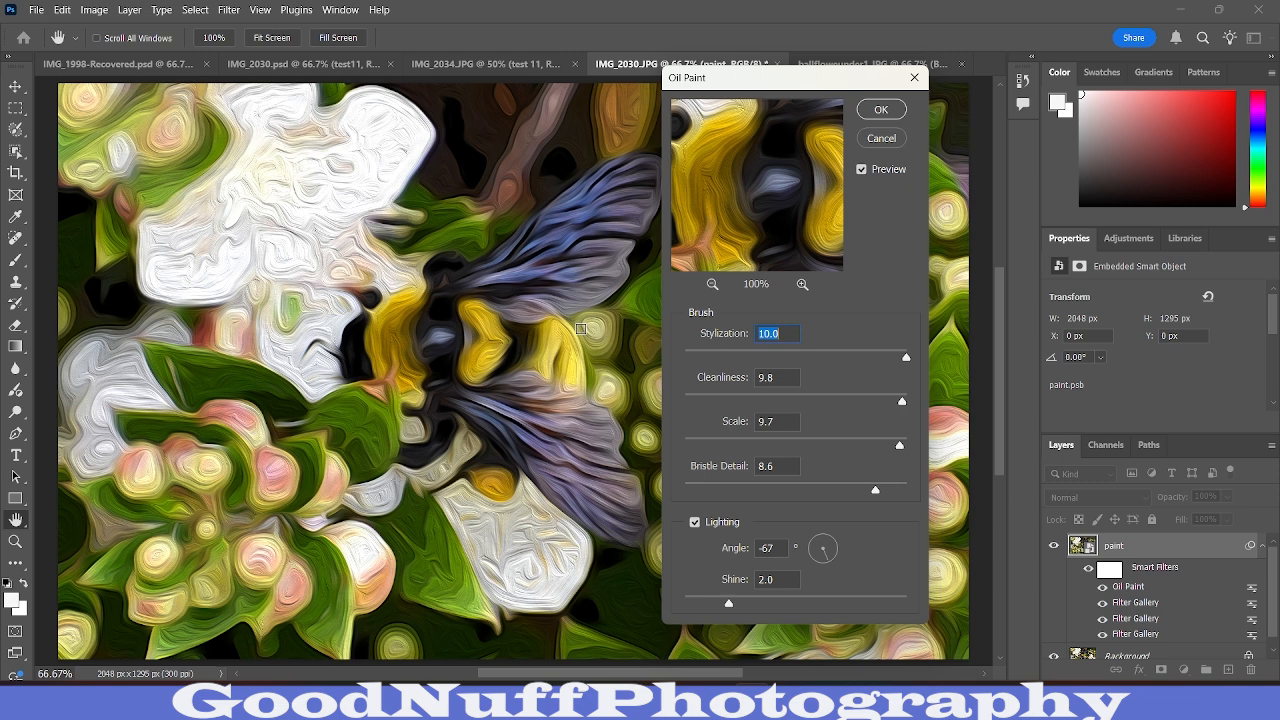
# Step: Try Oil Paint at Stylization 5.9 with Cleanliness 5.8, and compare Cleanliness 0.0 with 9.7 at Stylization 0.5
pyautogui.click(815, 354)
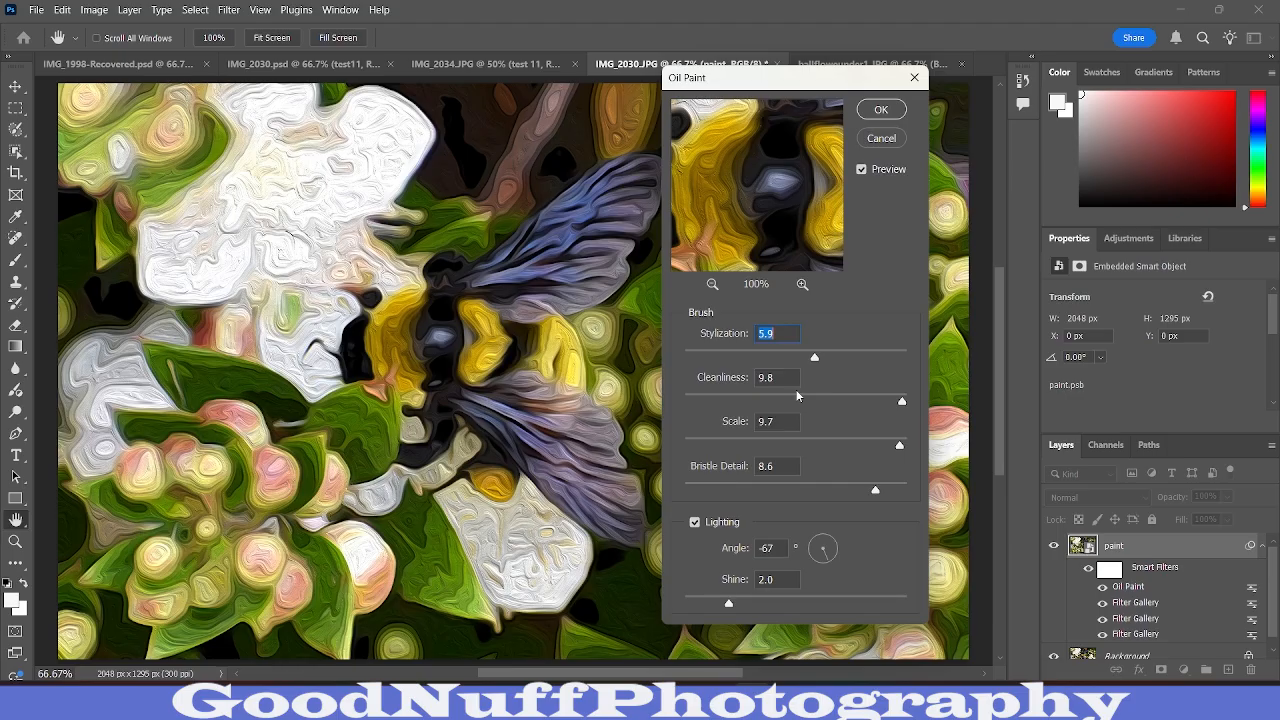
pyautogui.click(813, 395)
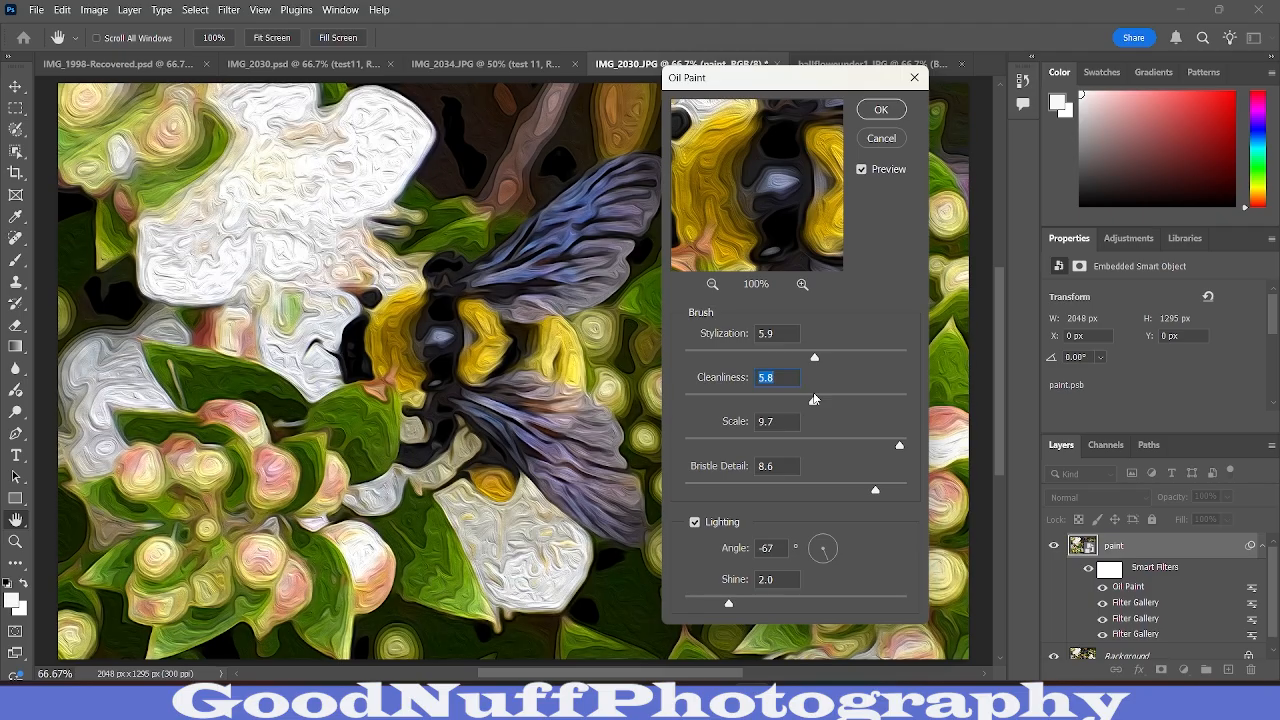
pyautogui.click(687, 399)
pyautogui.click(694, 356)
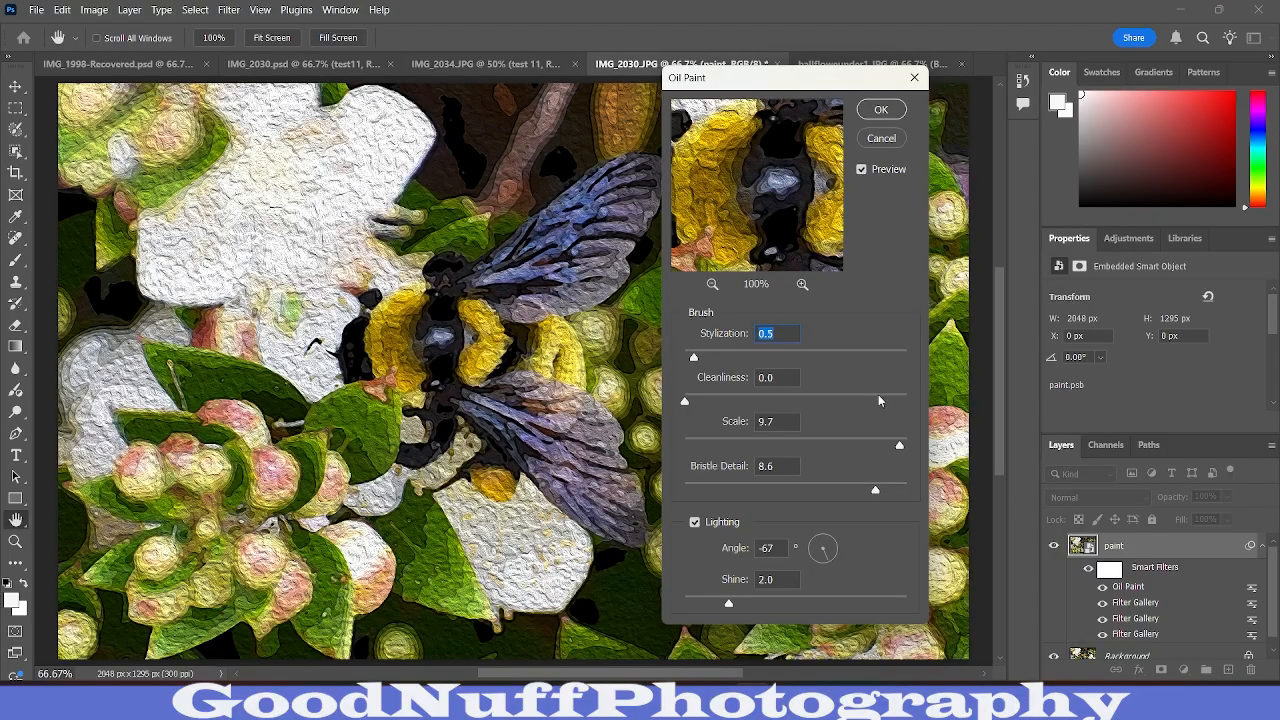
pyautogui.click(899, 399)
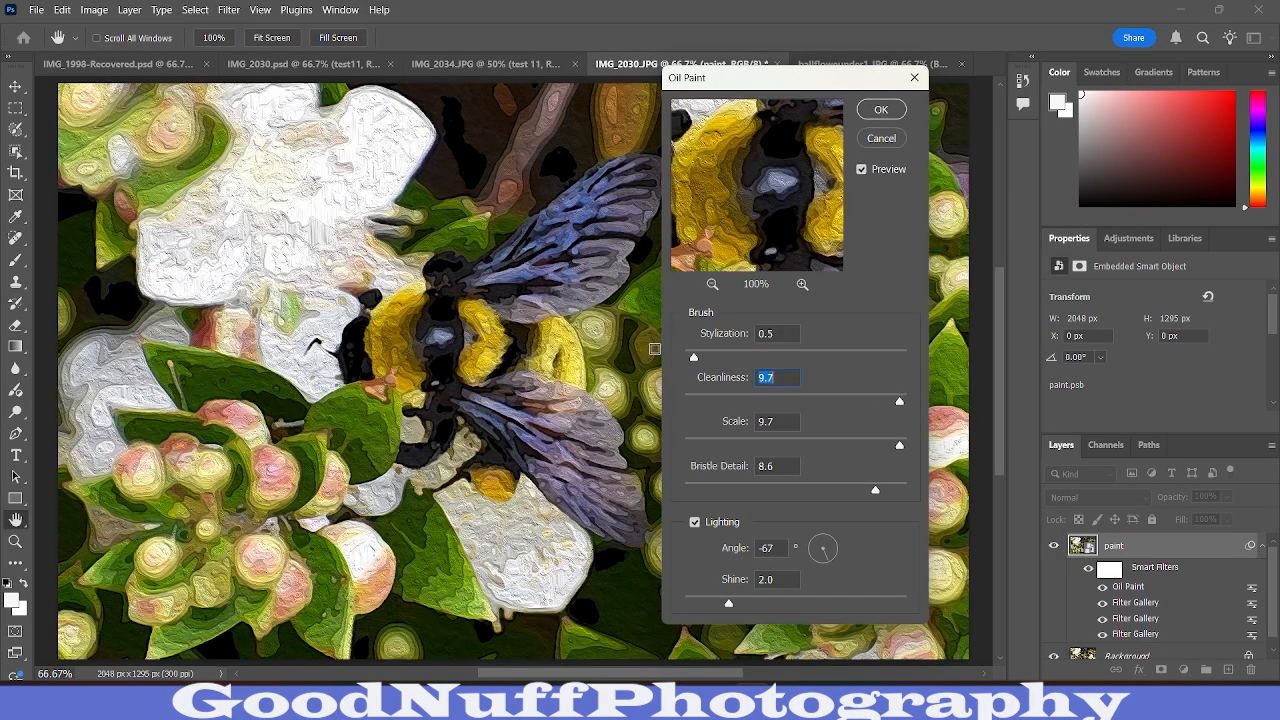
# Step: Compare Oil Paint Cleanliness 5.9 with 7.7, and apply the filter at 7.7
pyautogui.click(816, 397)
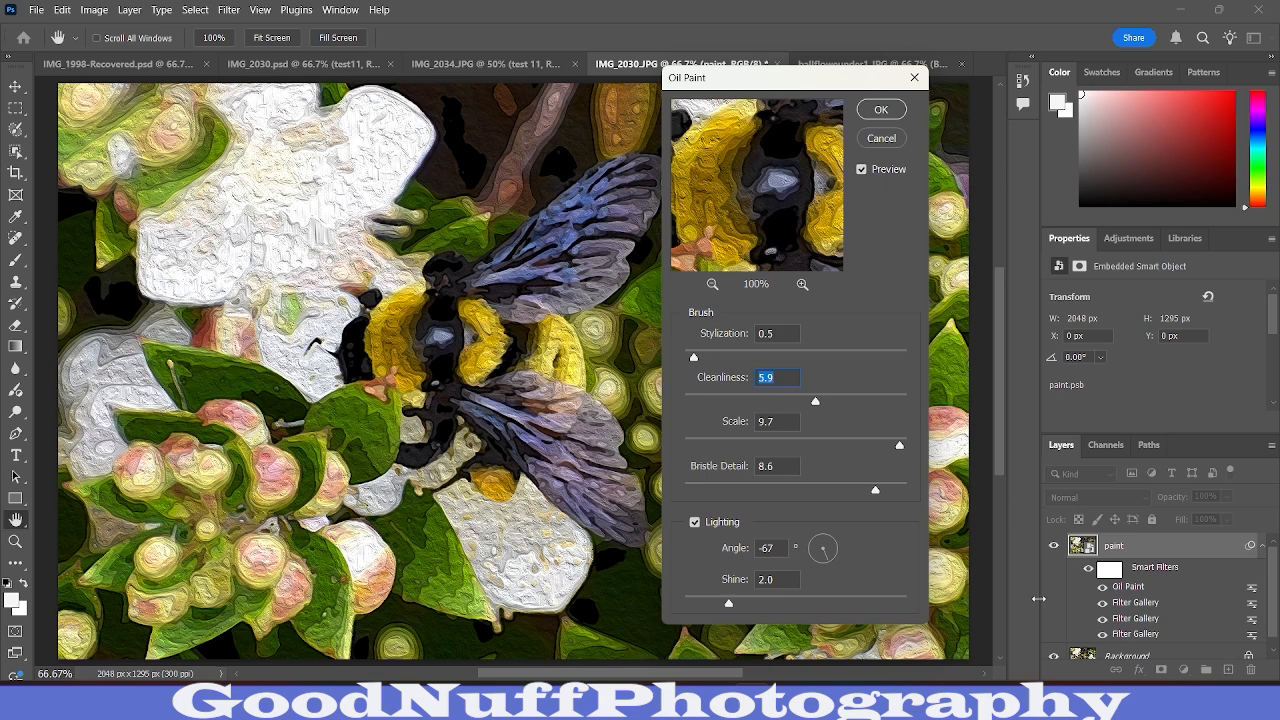
pyautogui.click(852, 400)
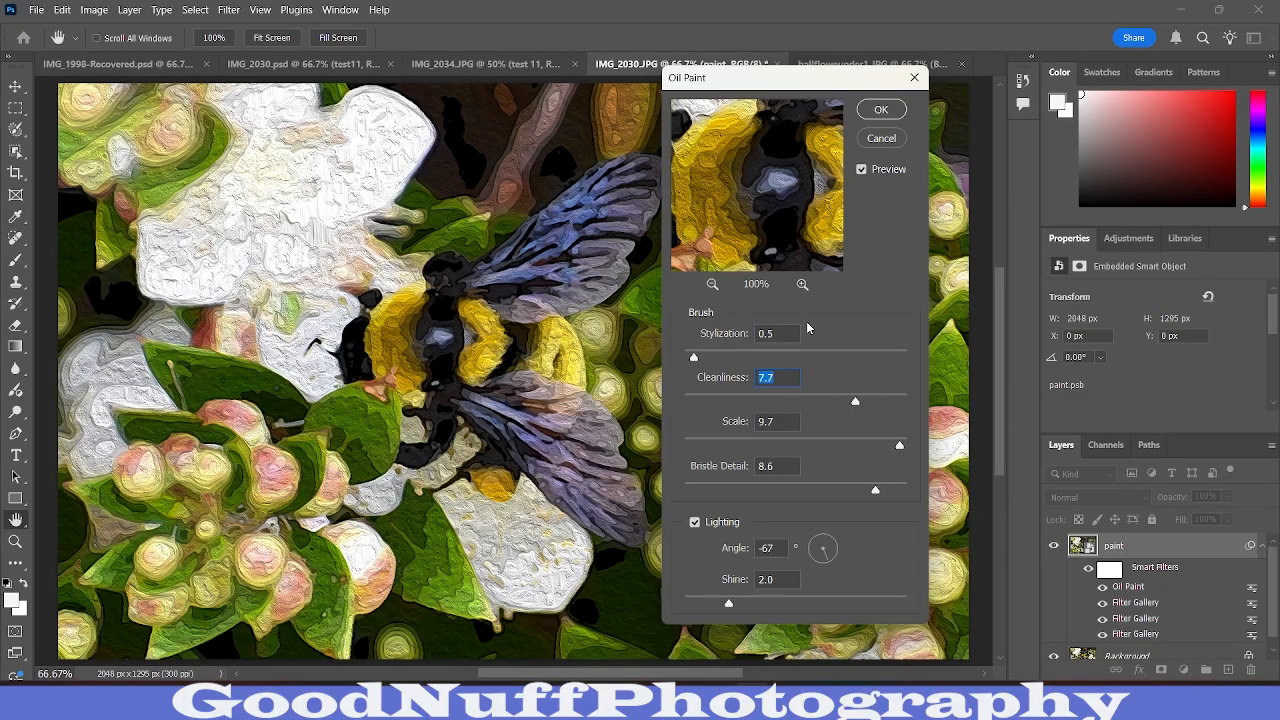
pyautogui.click(886, 111)
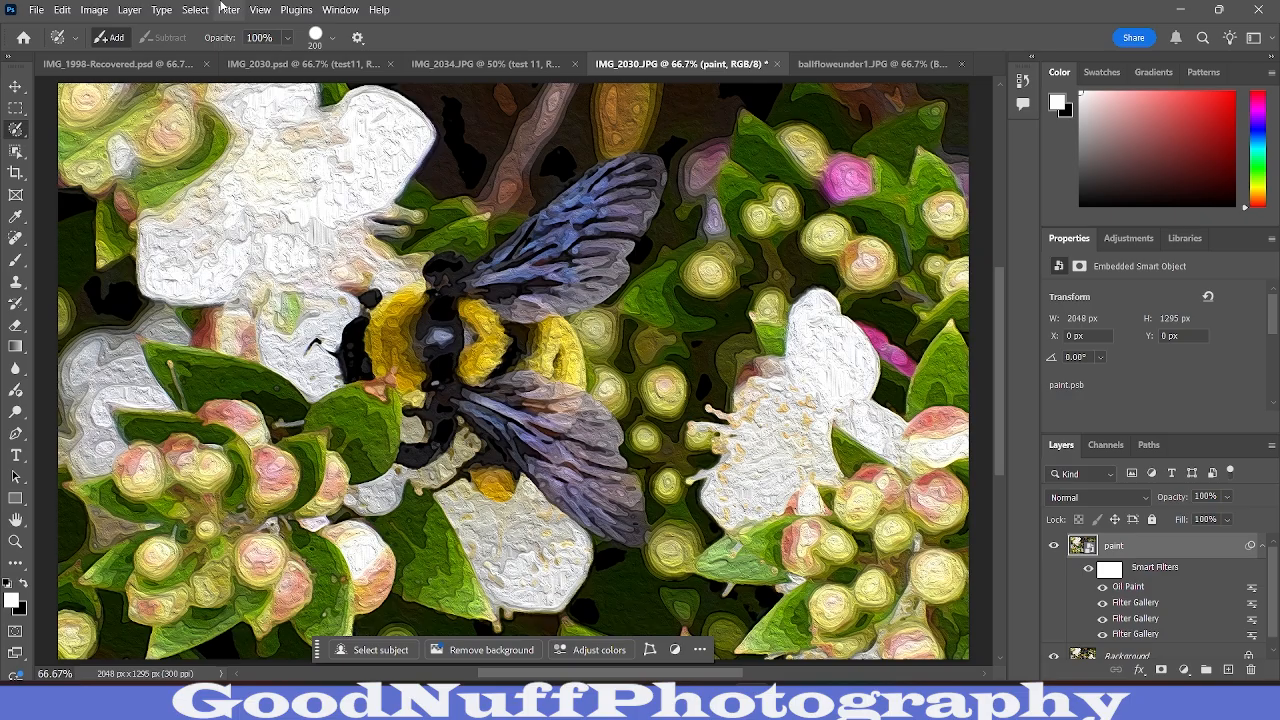
# Step: Start another Filter Gallery effect on the paint layer with Plastic Wrap, and preview the bee and its wings
pyautogui.click(222, 9)
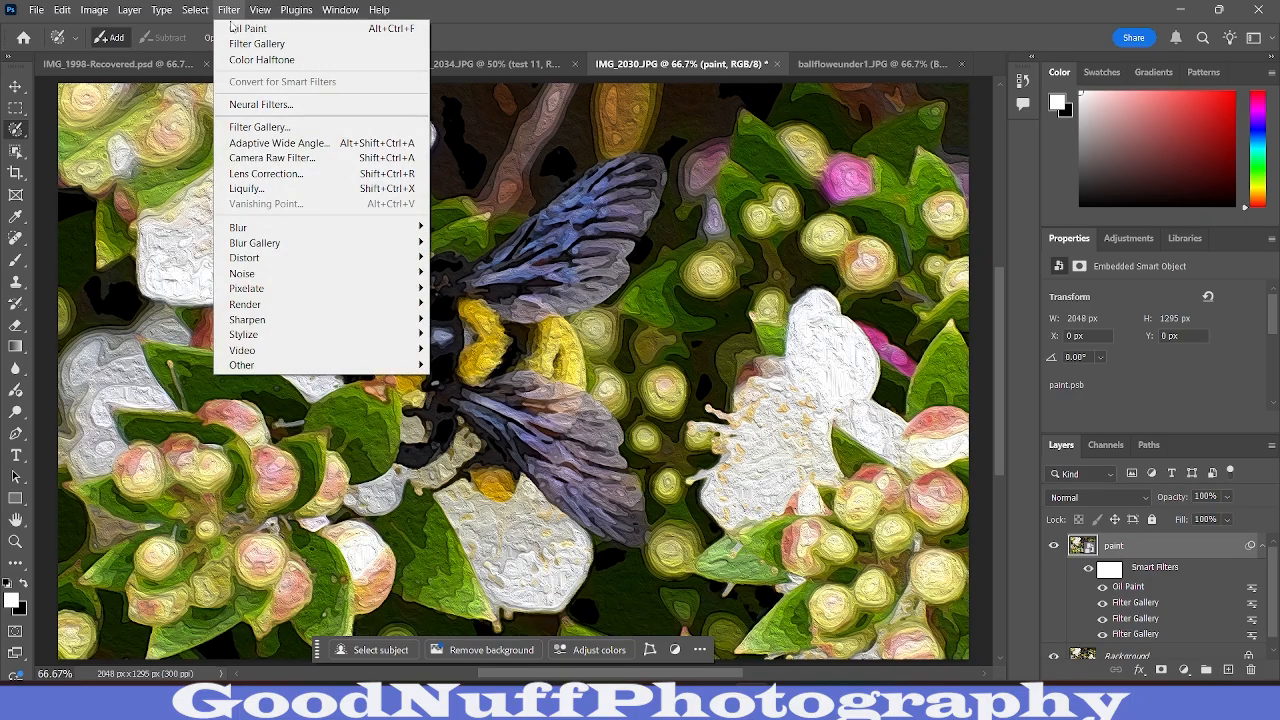
pyautogui.click(247, 46)
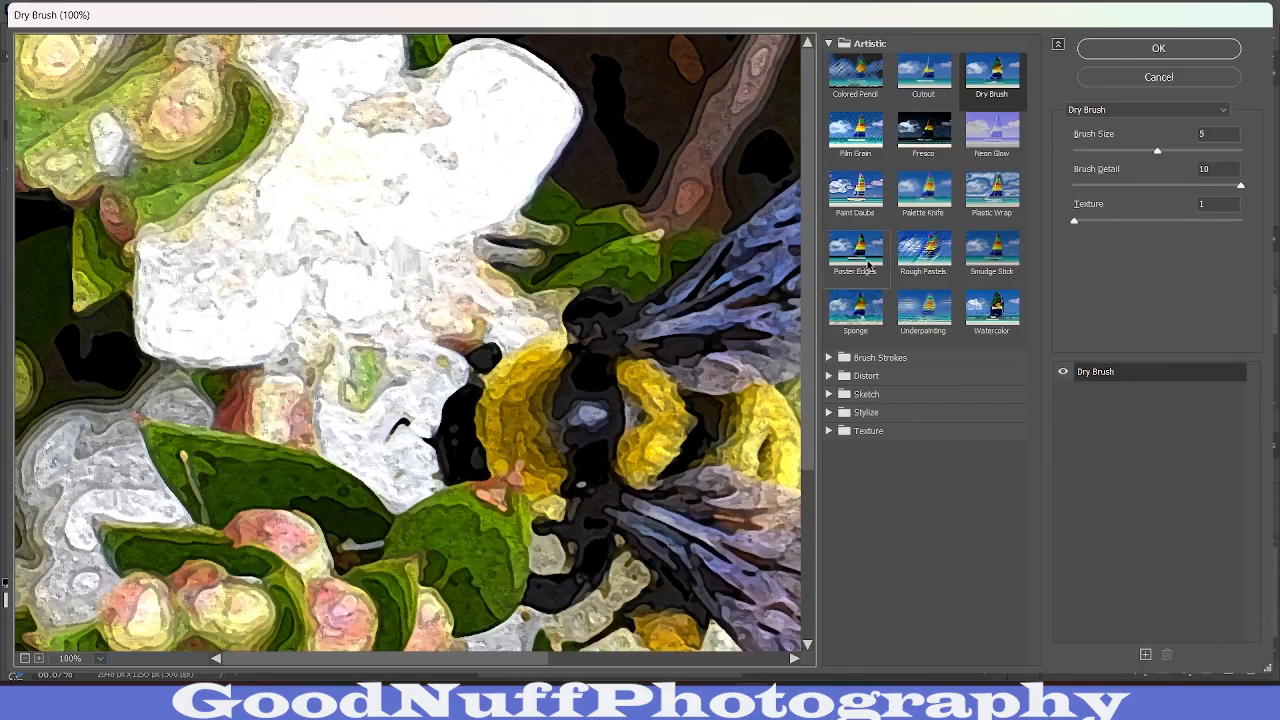
pyautogui.click(986, 203)
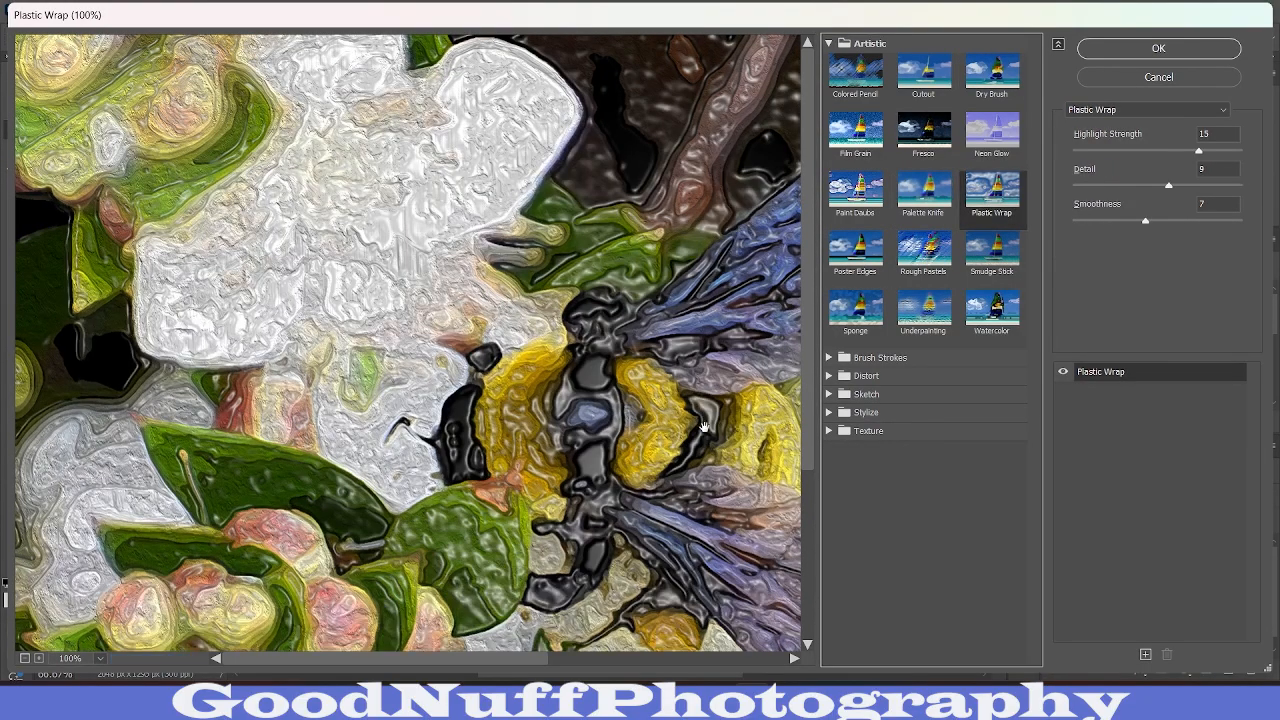
pyautogui.moveTo(704, 427); pyautogui.dragTo(419, 358)
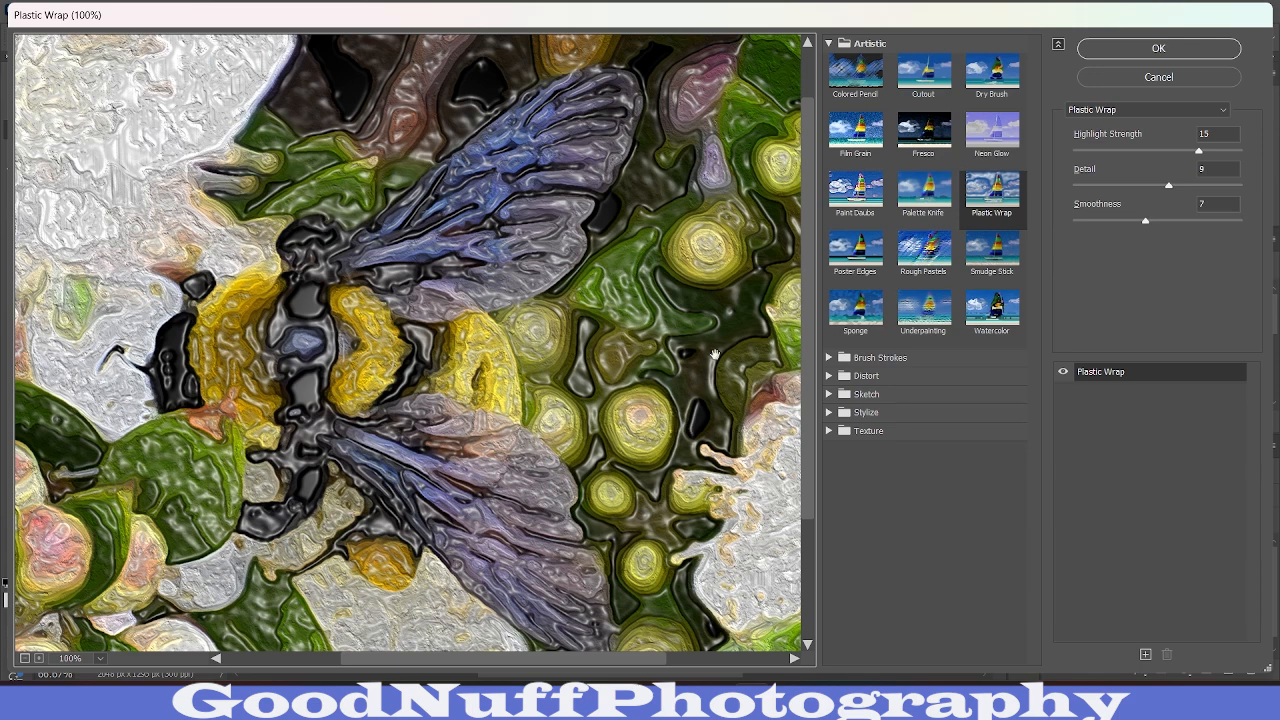
pyautogui.moveTo(672, 452); pyautogui.dragTo(628, 556)
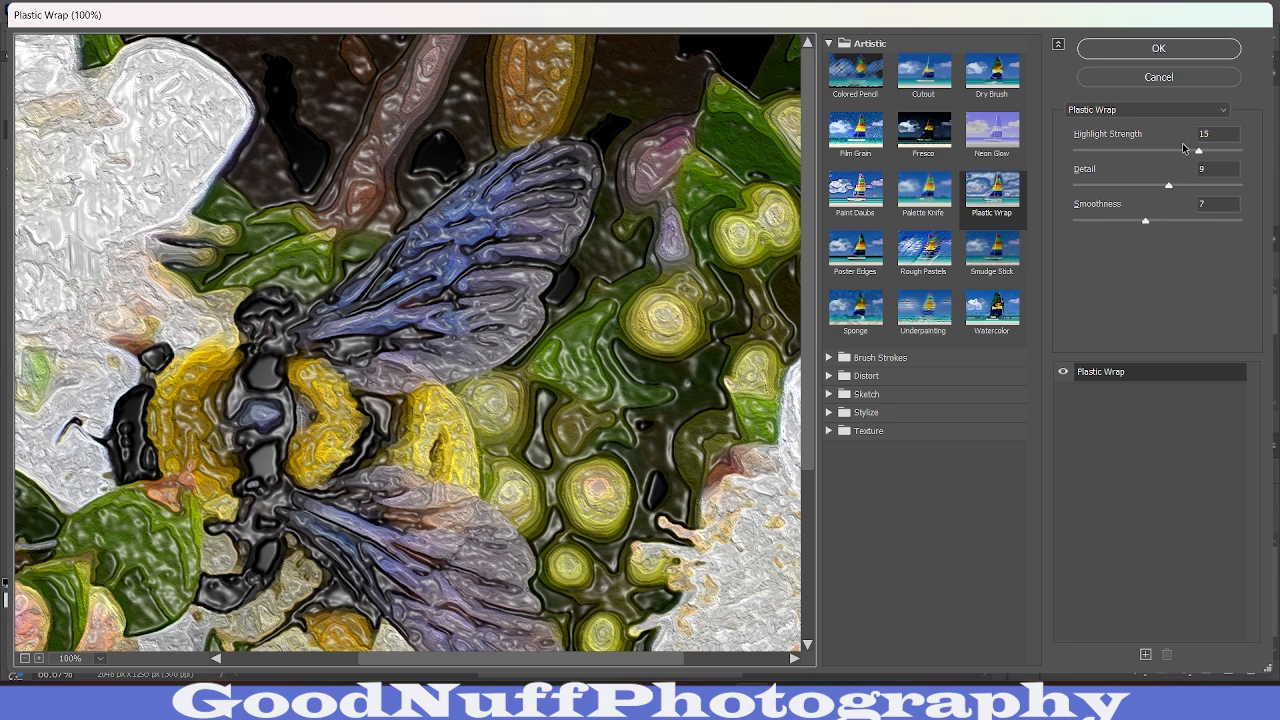
# Step: Try Plastic Wrap at Highlight Strength 10, 20, 0 and 5 on the bee
pyautogui.click(1153, 151)
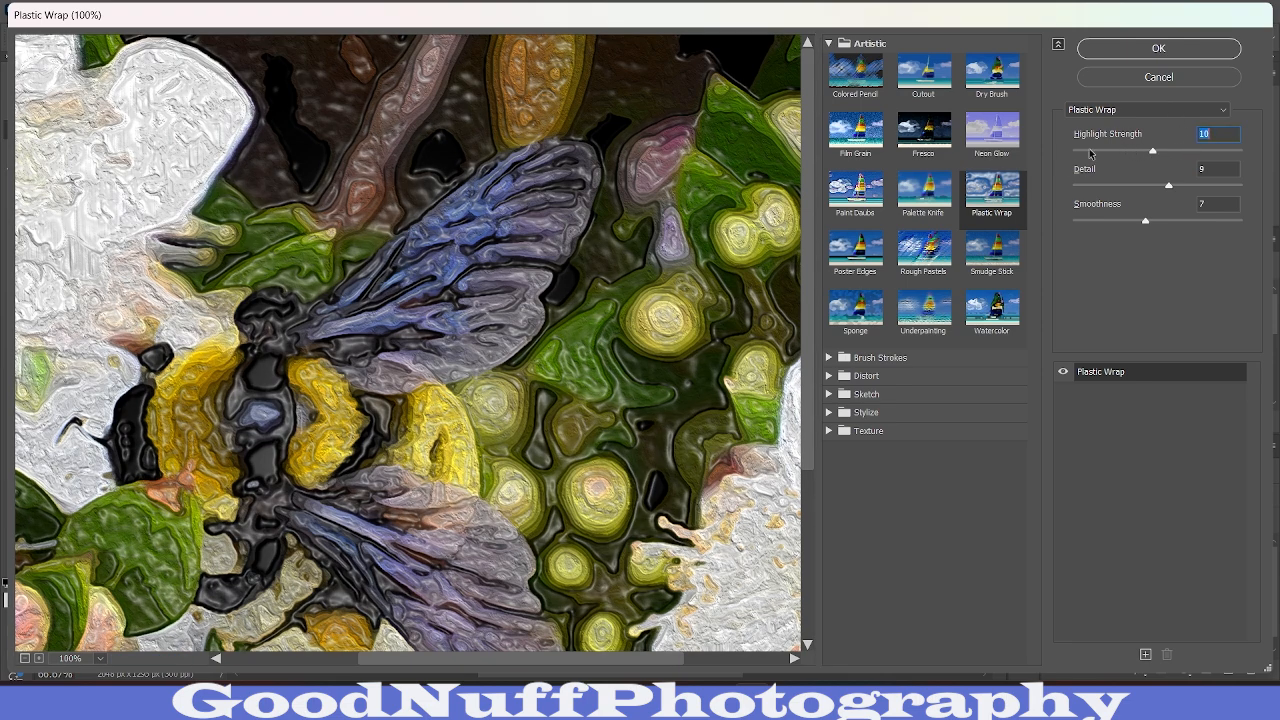
pyautogui.click(1238, 152)
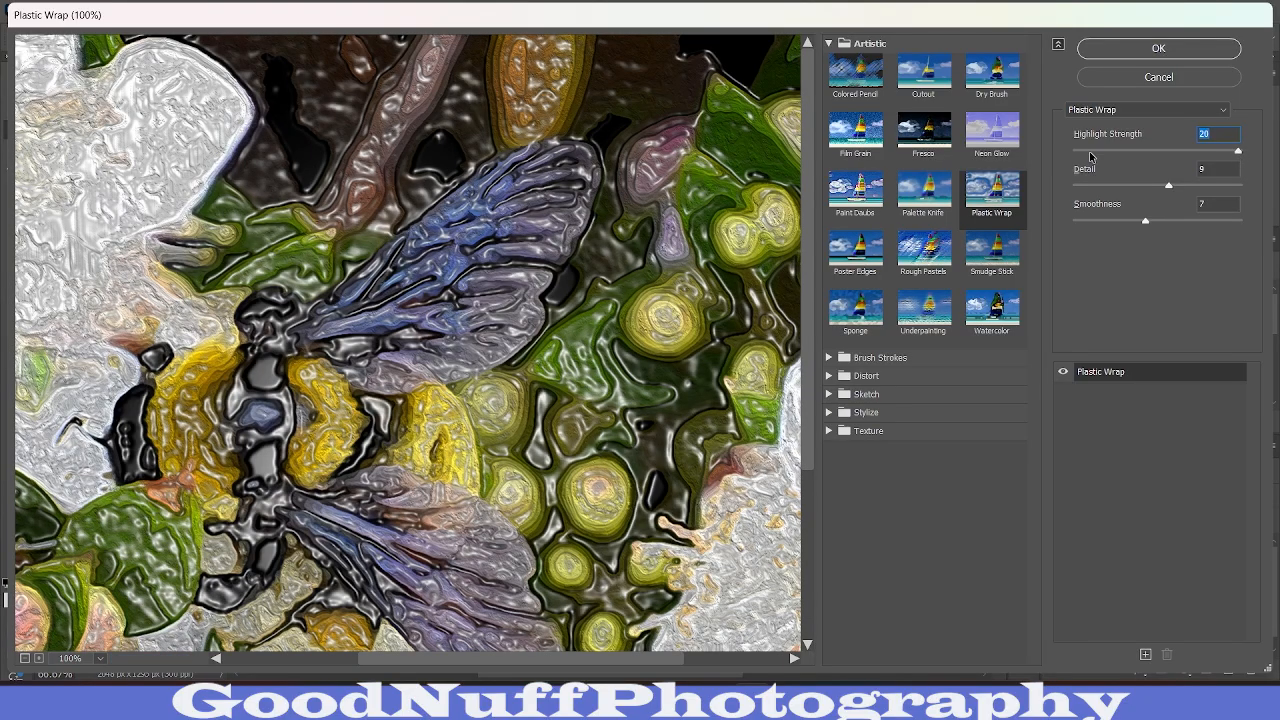
pyautogui.click(1071, 151)
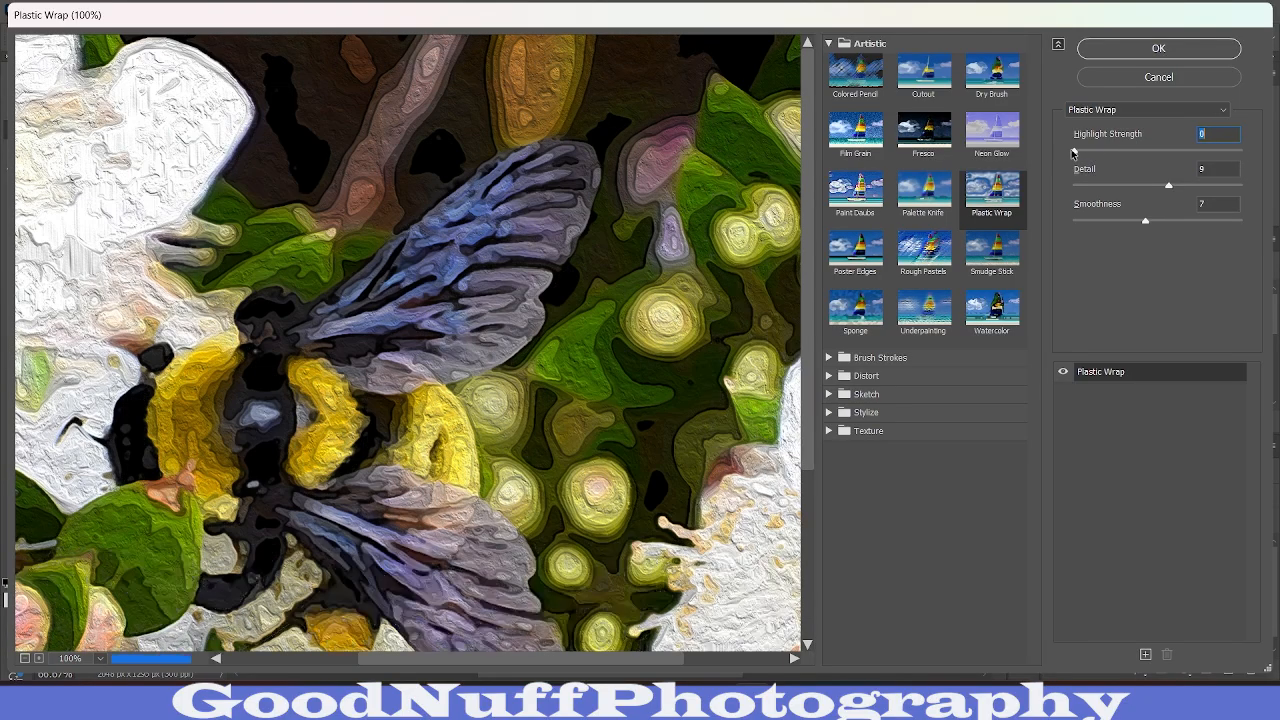
pyautogui.moveTo(631, 401); pyautogui.dragTo(745, 386)
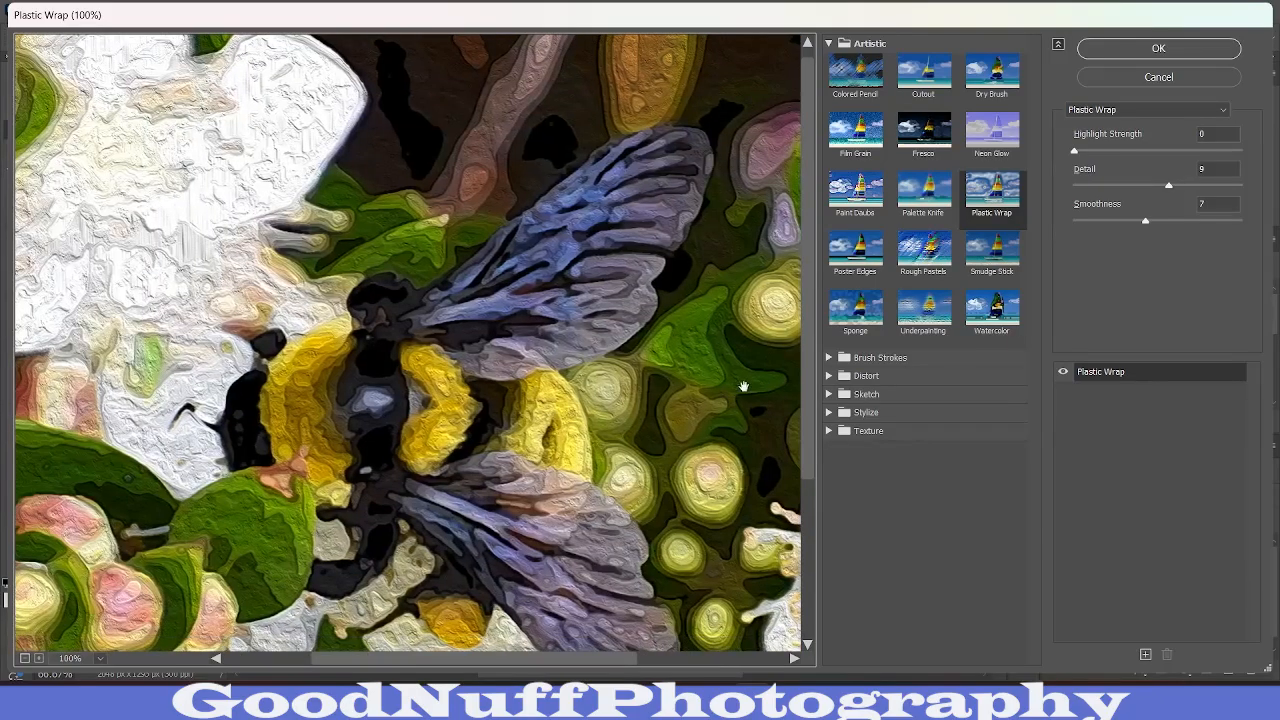
pyautogui.click(1109, 151)
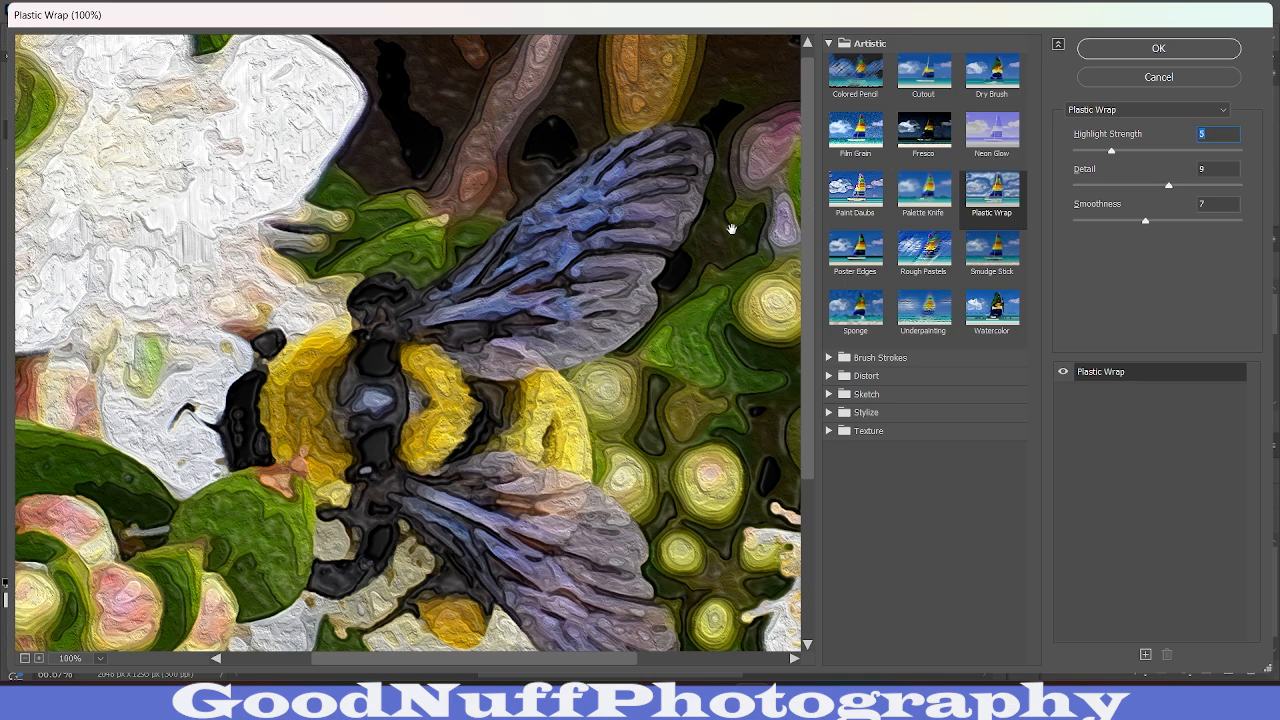
# Step: Try Plastic Wrap at Detail 15 with Highlight Strength 5, 0 and 10
pyautogui.click(1238, 186)
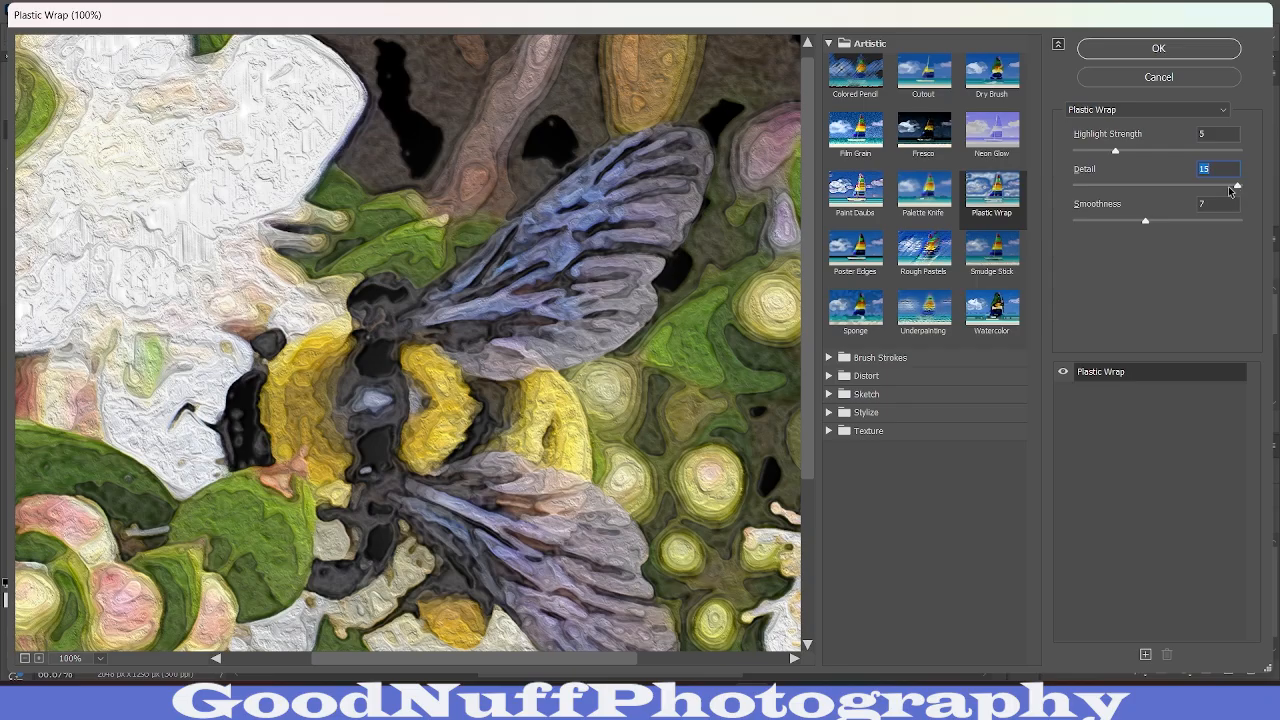
pyautogui.moveTo(570, 420); pyautogui.dragTo(396, 440)
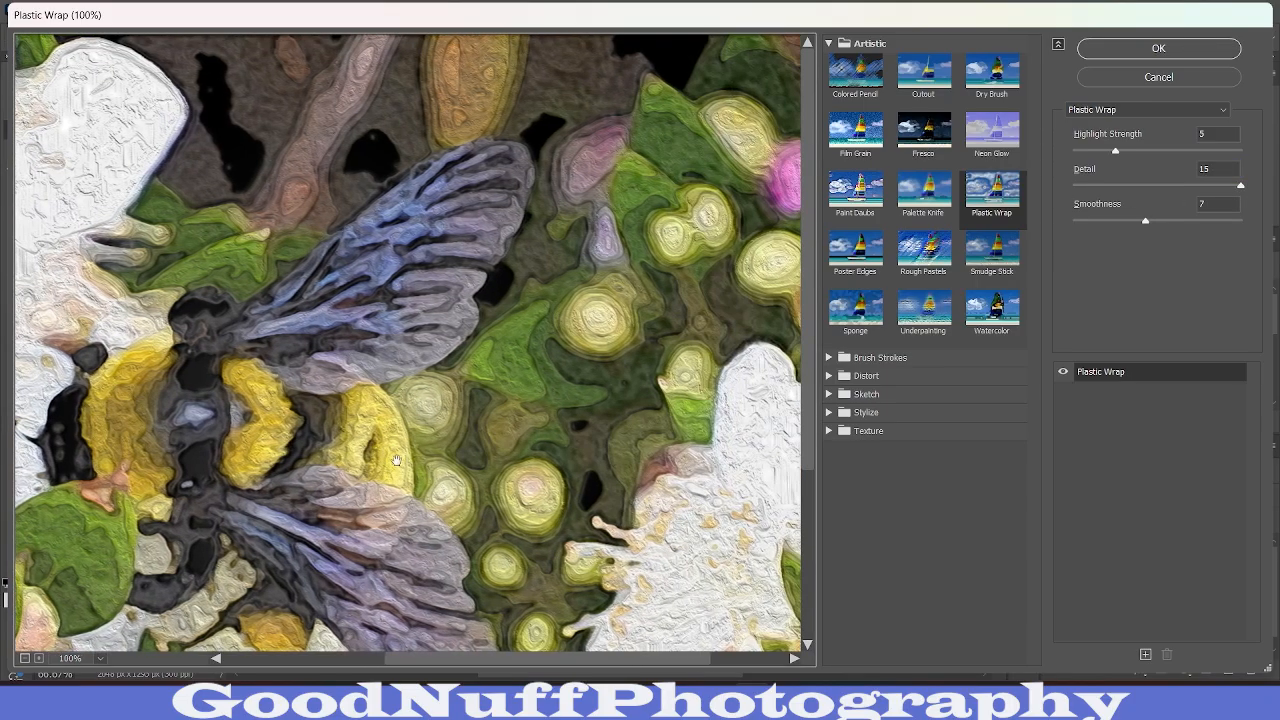
pyautogui.moveTo(1115, 150); pyautogui.dragTo(1078, 150)
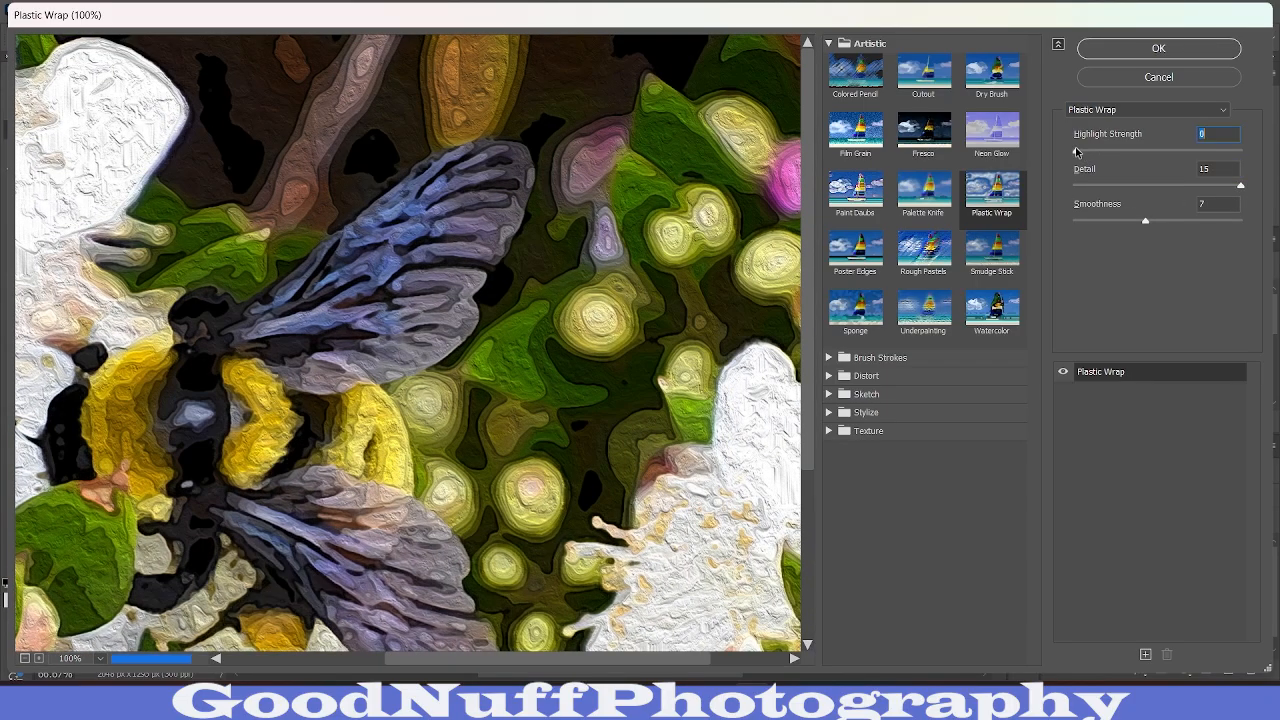
pyautogui.click(1157, 151)
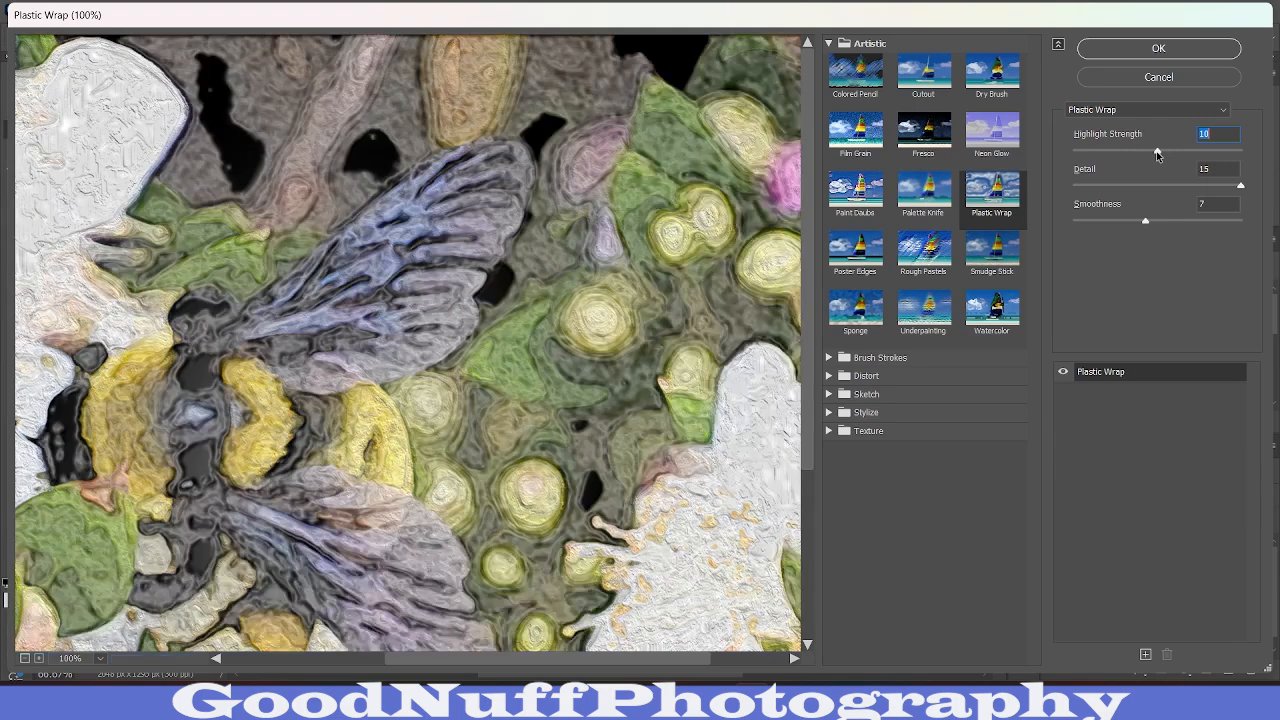
# Step: Try Plastic Wrap Detail 1 on the bee, and set Detail to 3
pyautogui.click(1076, 186)
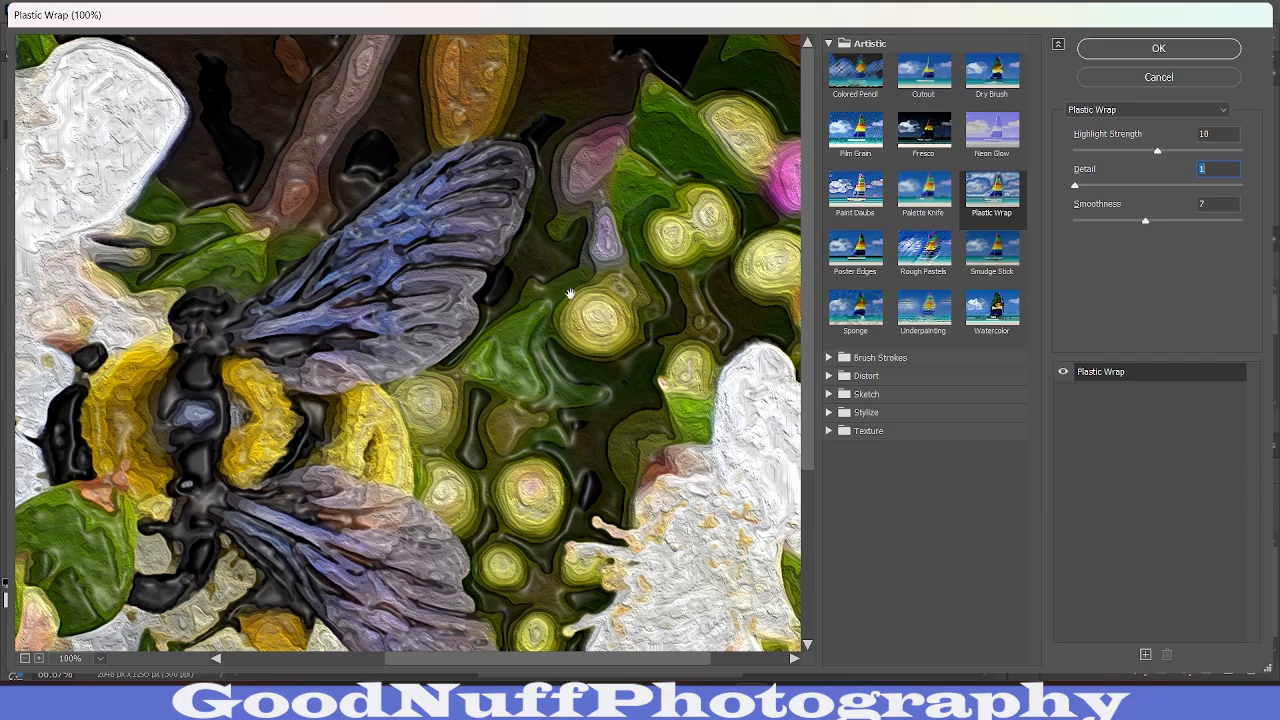
pyautogui.moveTo(538, 413); pyautogui.dragTo(683, 378)
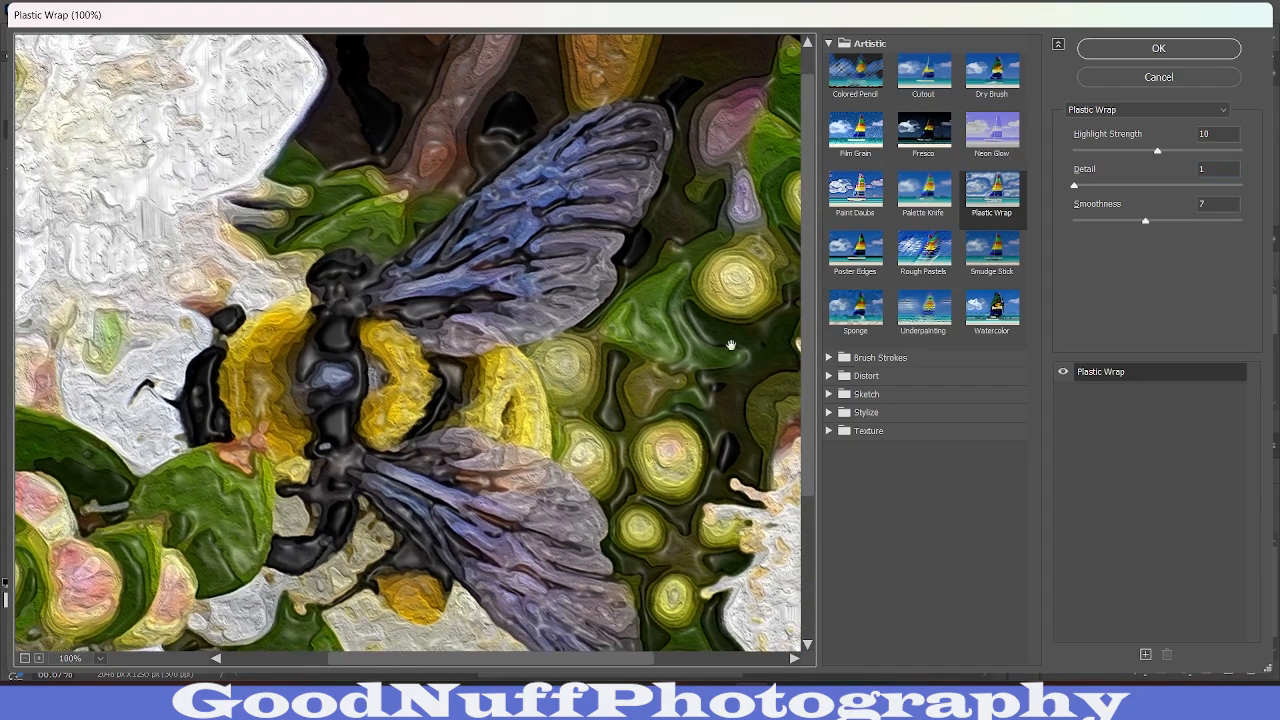
pyautogui.click(1100, 186)
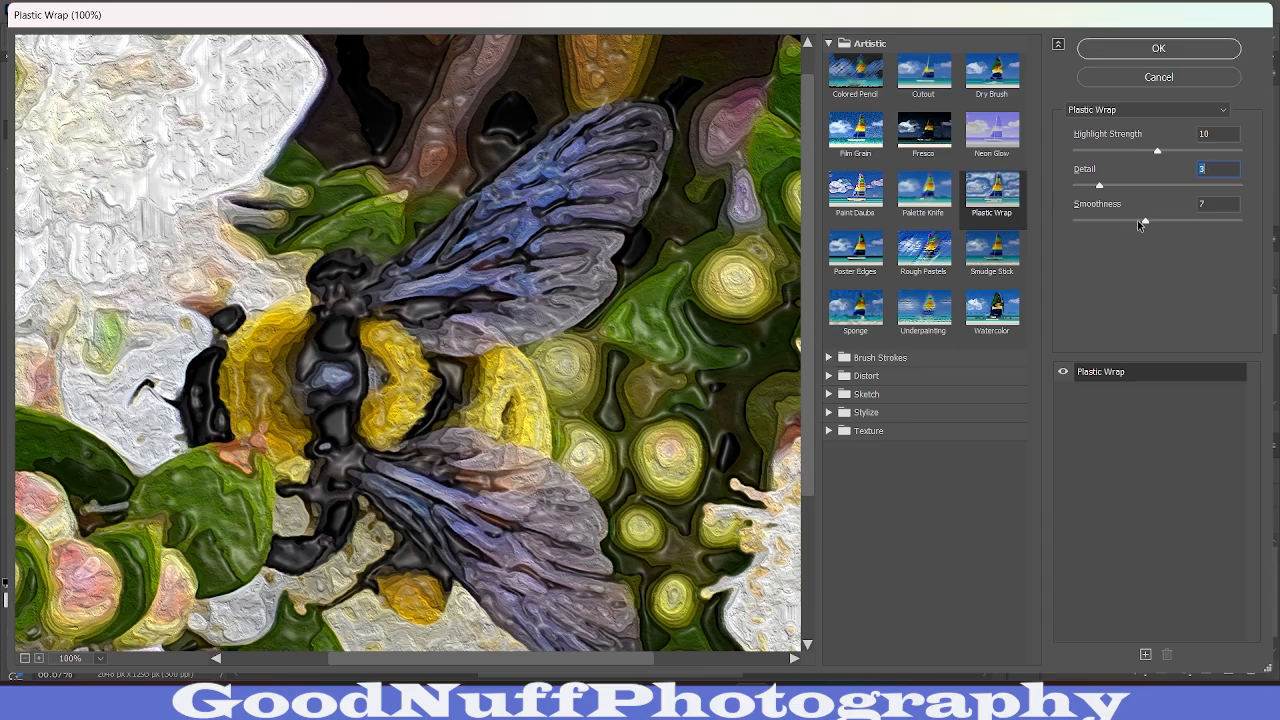
# Step: Try Plastic Wrap Smoothness values of 15, 2, 7 and 5
pyautogui.moveTo(1144, 221); pyautogui.dragTo(1247, 222)
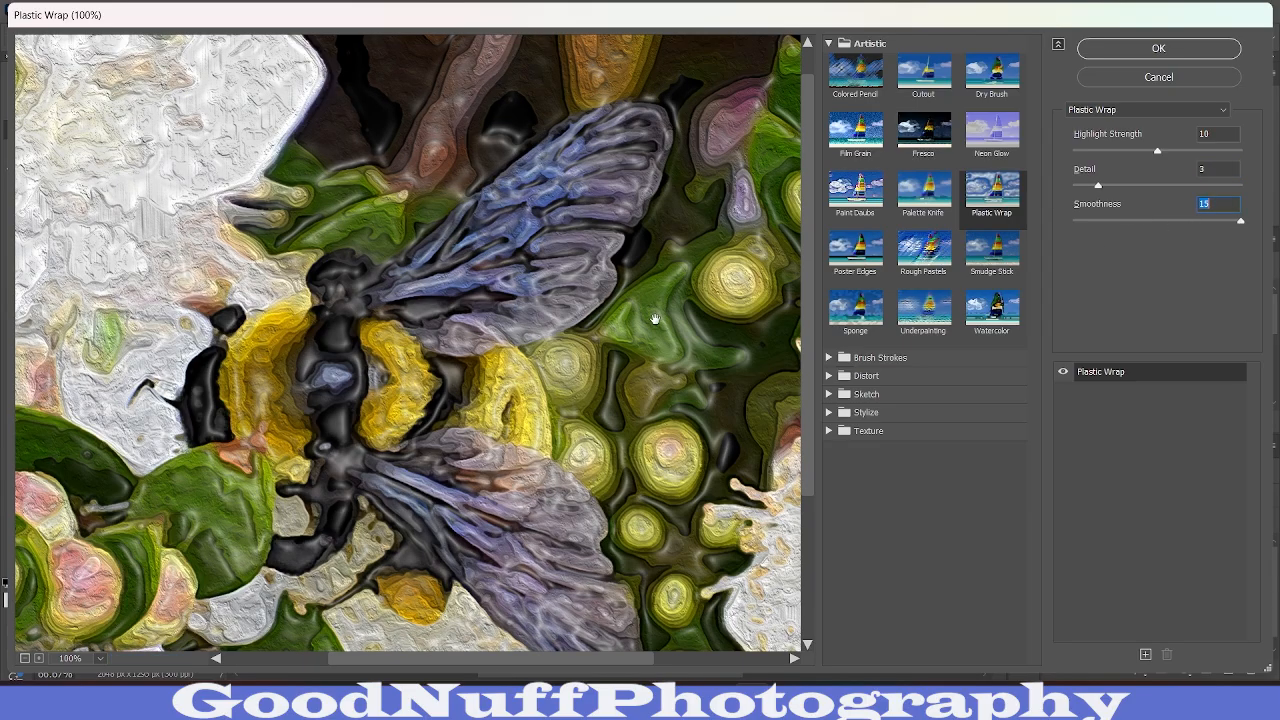
pyautogui.click(1086, 221)
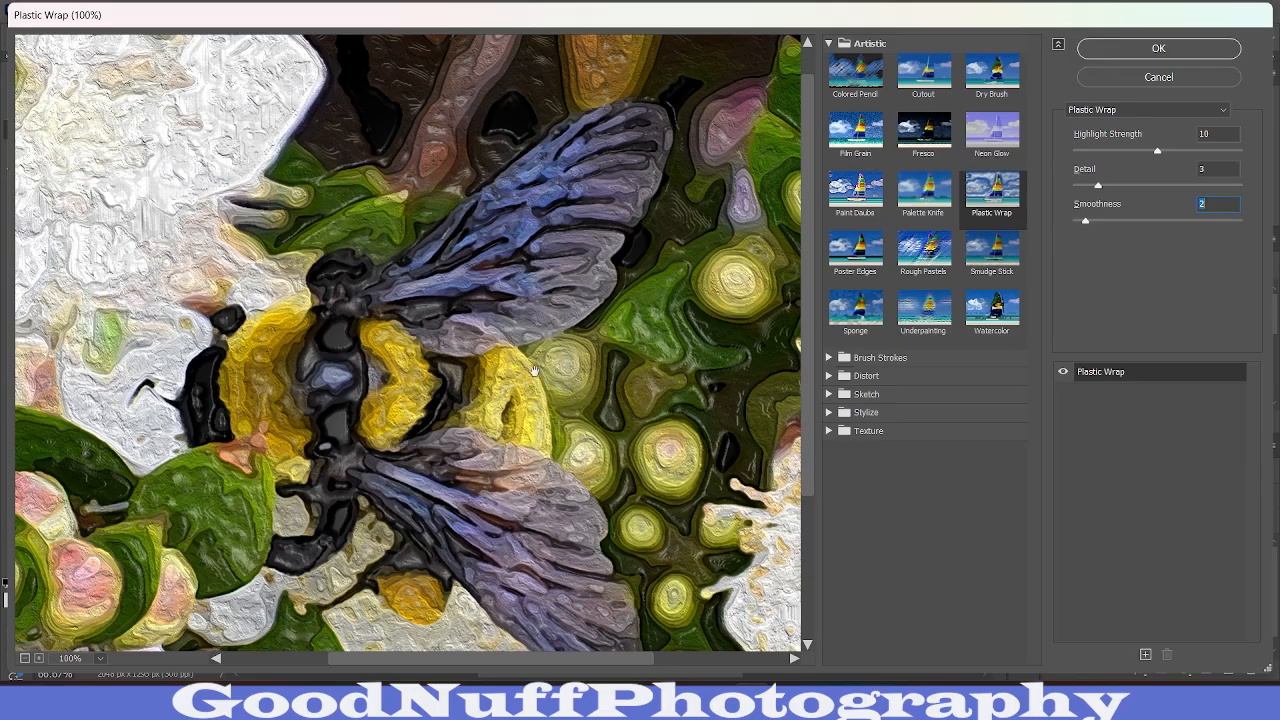
pyautogui.click(1147, 220)
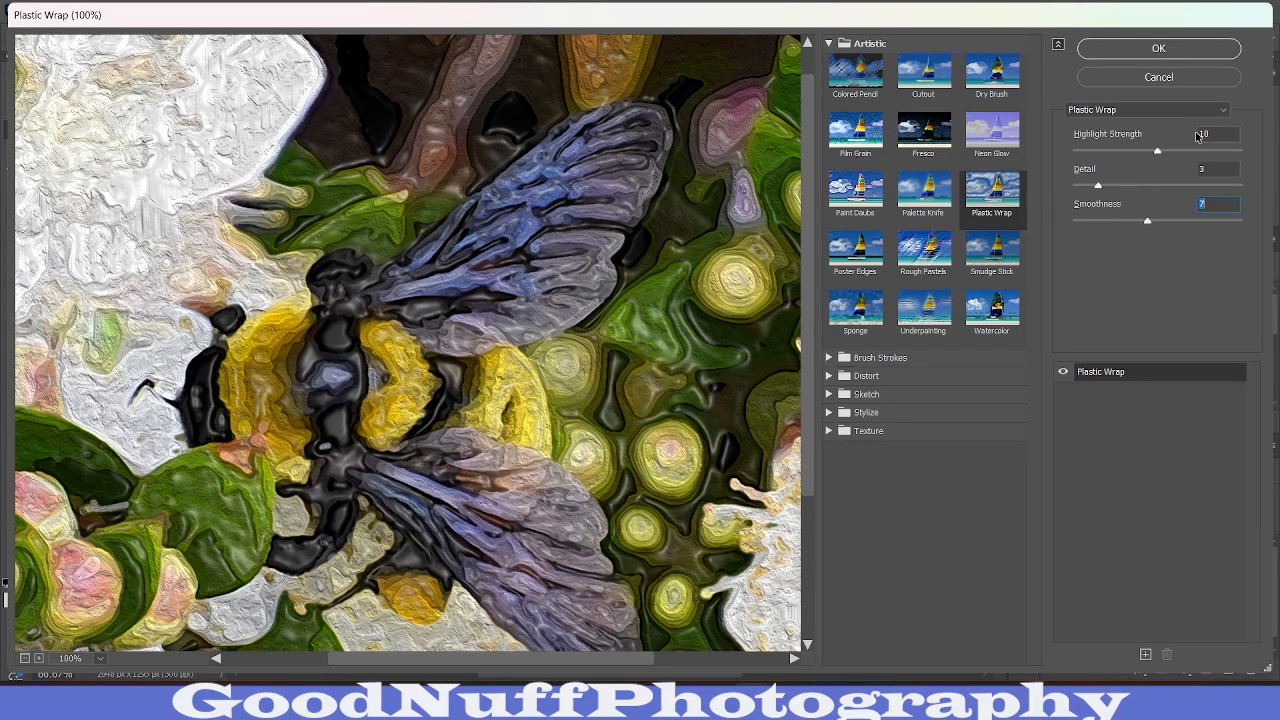
pyautogui.click(1116, 220)
# Step: Try Highlight Strength 12, and check its look on the flowers, berries and bee
pyautogui.click(1170, 151)
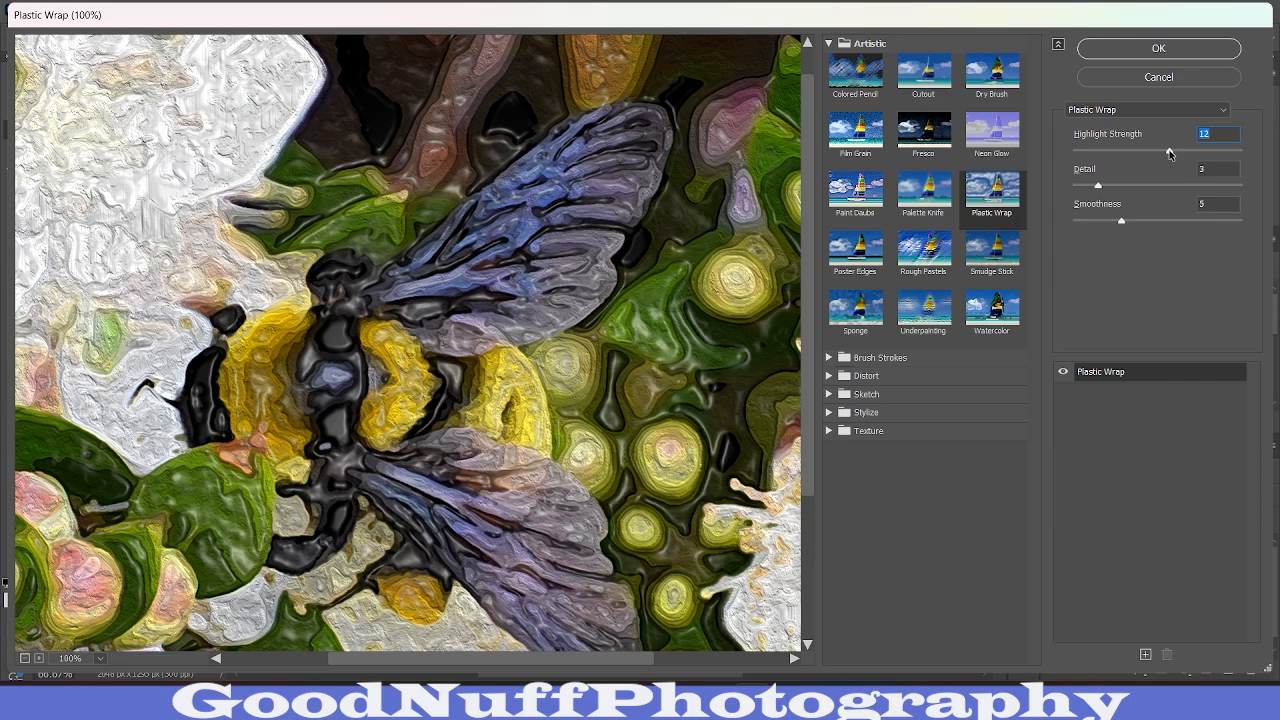
pyautogui.moveTo(703, 384); pyautogui.dragTo(382, 399)
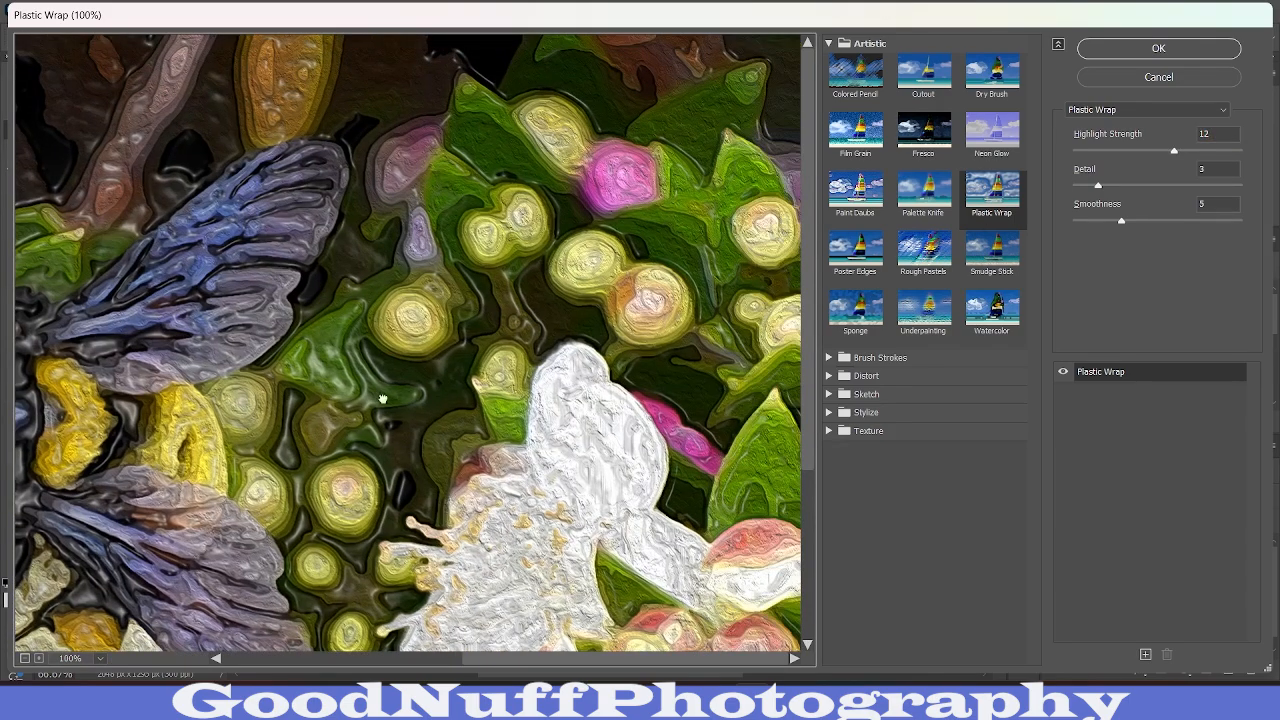
pyautogui.moveTo(310, 516); pyautogui.dragTo(606, 268)
pyautogui.moveTo(299, 475); pyautogui.dragTo(210, 401)
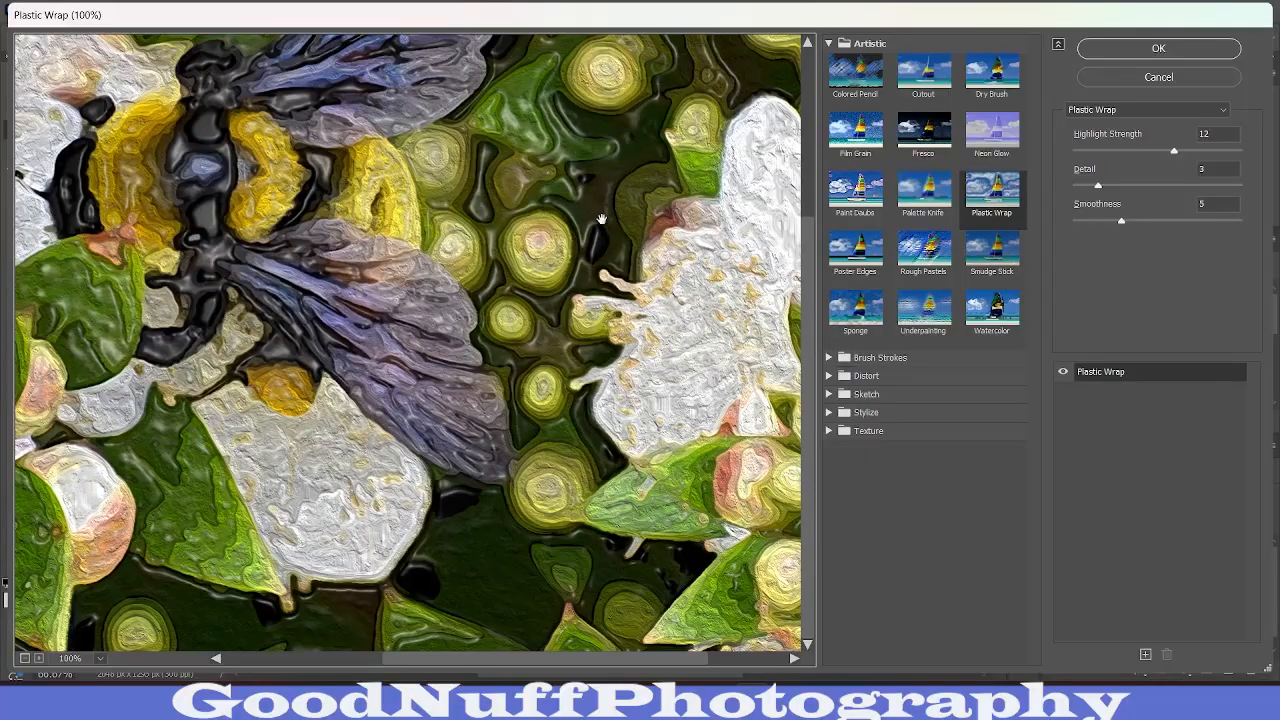
pyautogui.moveTo(424, 297); pyautogui.dragTo(624, 462)
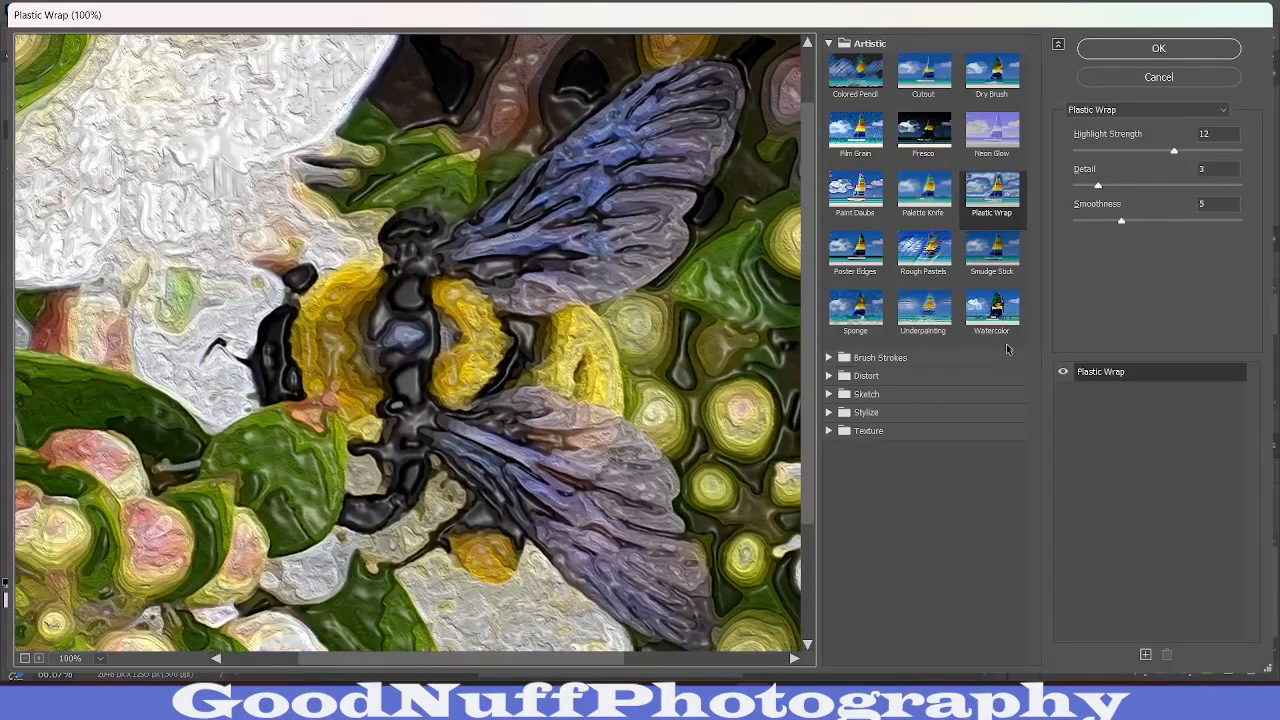
# Step: Compare Highlight Strength 6 with 8 on the bee and berries, and keep it at 8
pyautogui.moveTo(630, 411); pyautogui.dragTo(450, 423)
pyautogui.click(1127, 152)
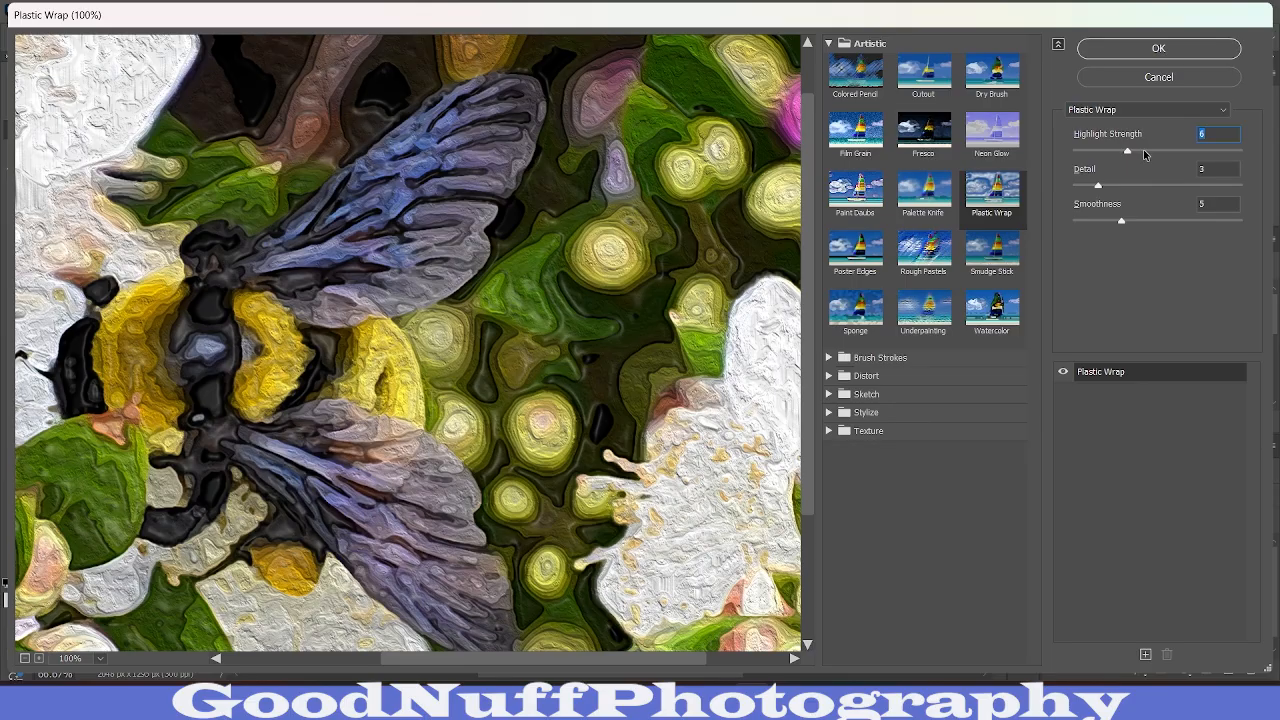
pyautogui.click(1144, 152)
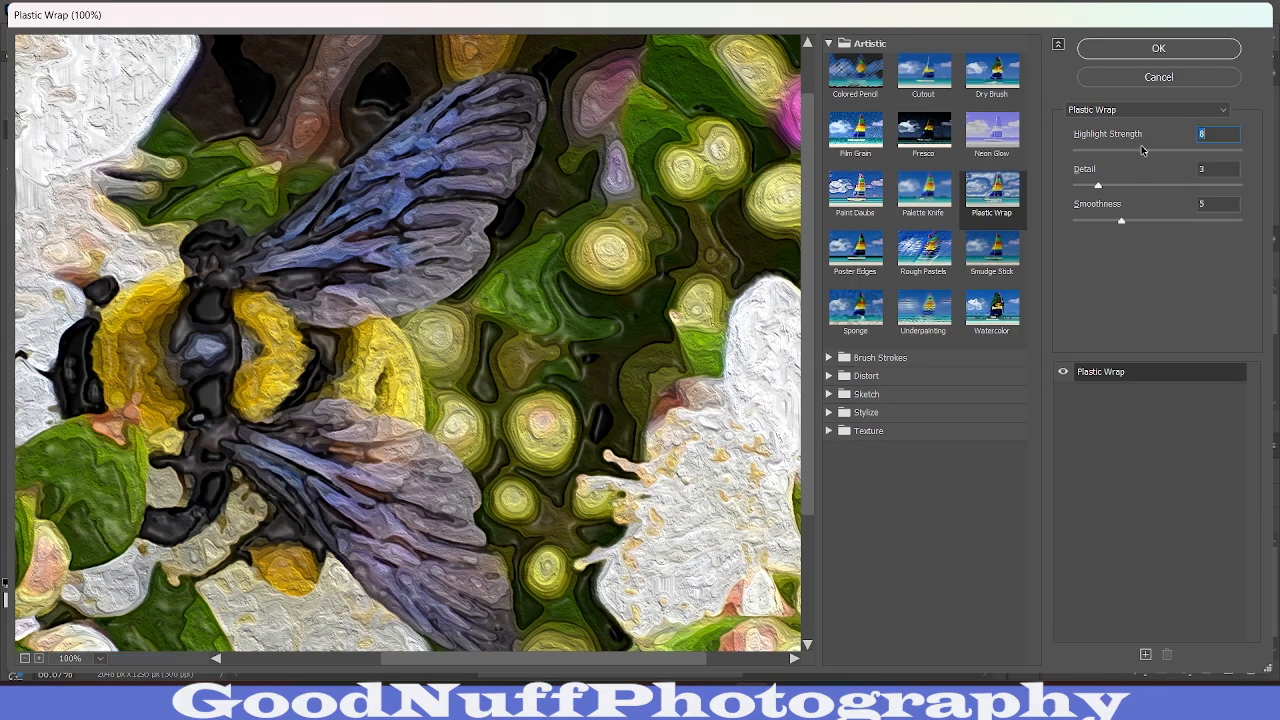
# Step: Compare Plastic Wrap Smoothness 6, 9, 3 and 11, set it to 7, and check the whole bee in the preview
pyautogui.click(1139, 222)
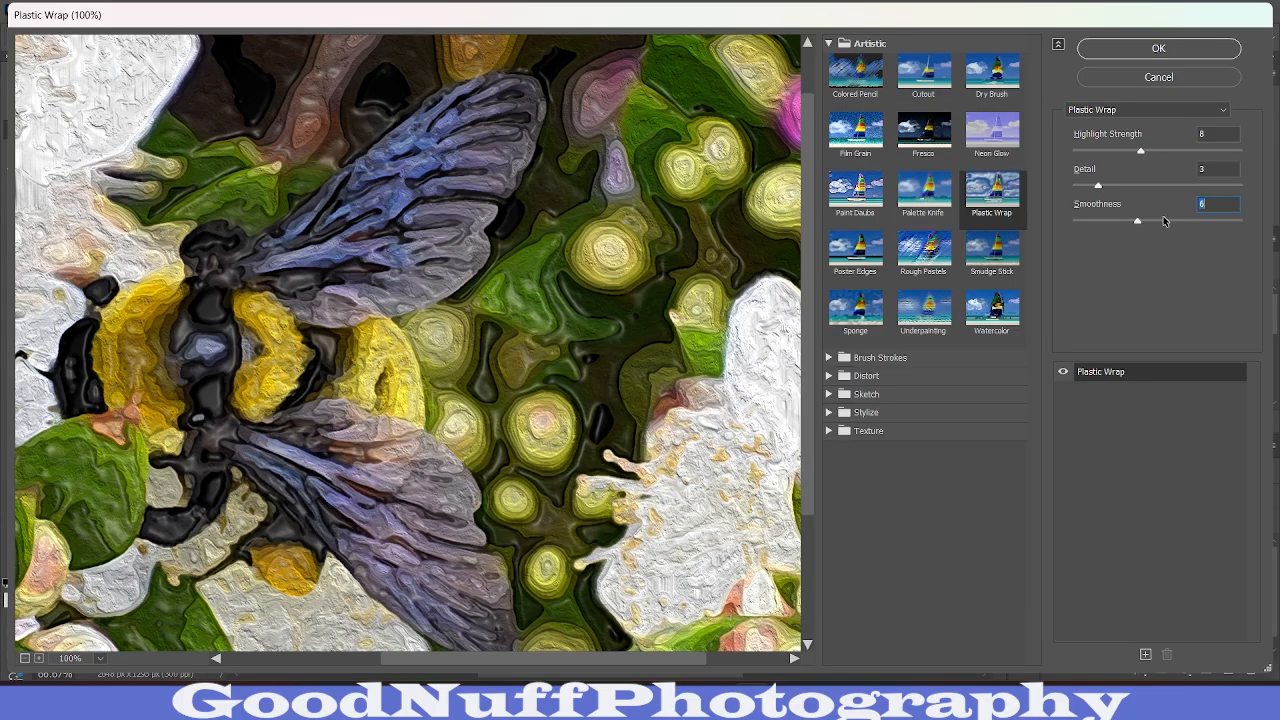
pyautogui.click(1164, 221)
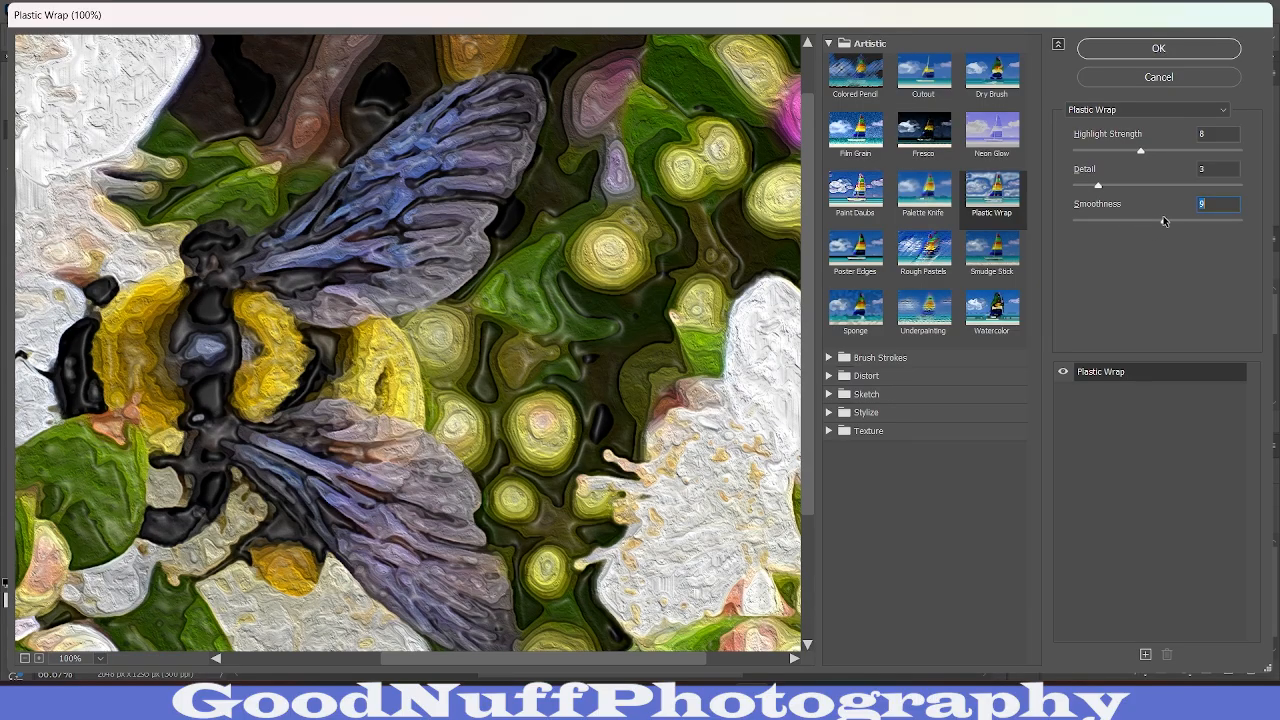
pyautogui.click(1092, 221)
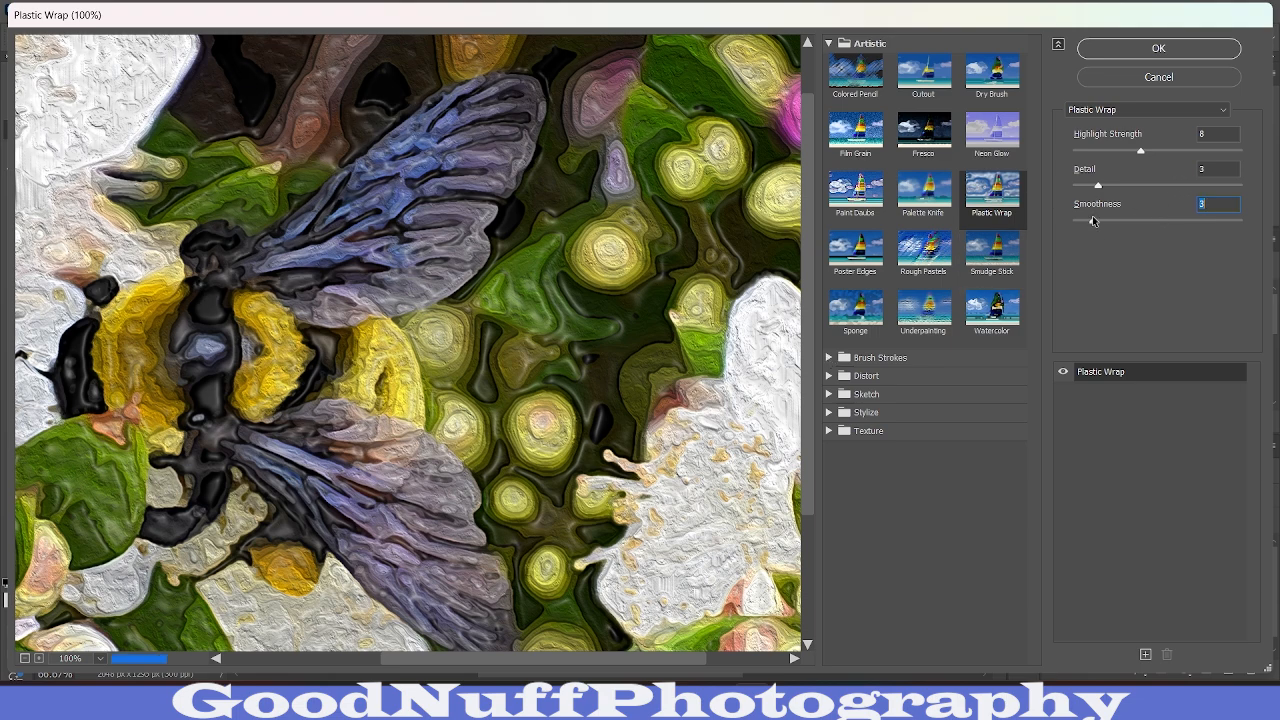
pyautogui.click(1236, 221)
pyautogui.click(1199, 221)
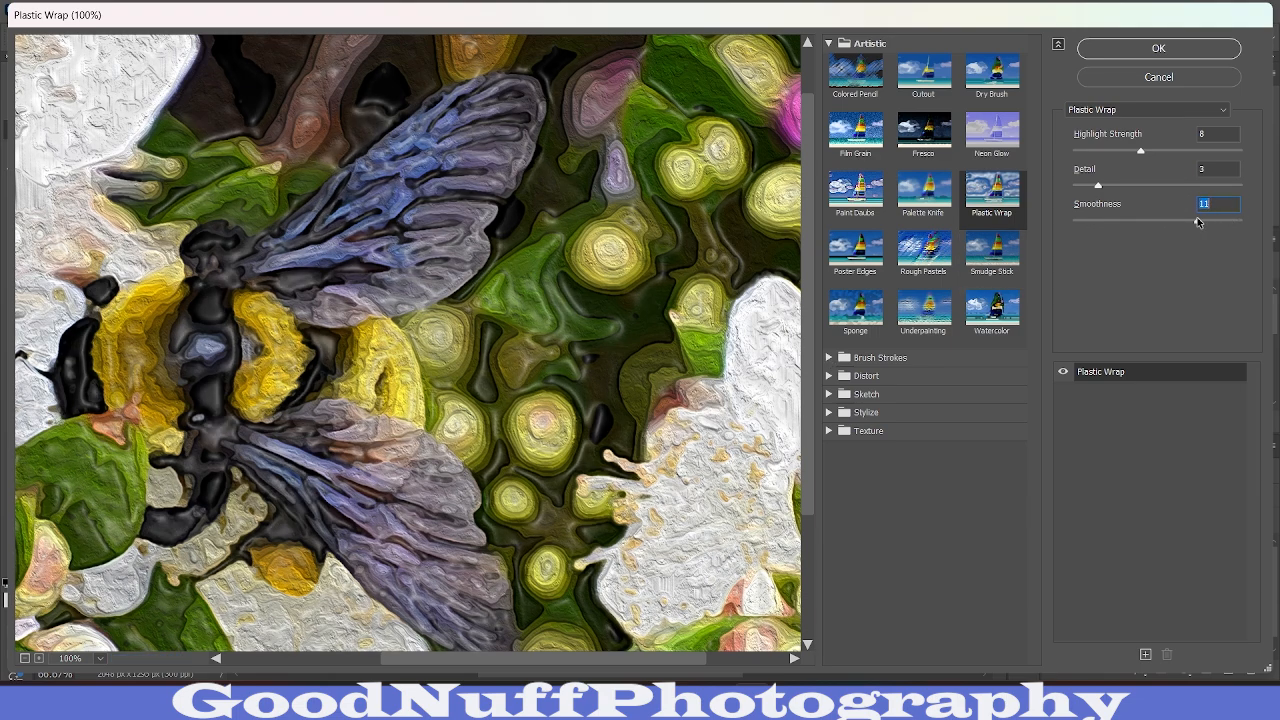
pyautogui.click(1144, 221)
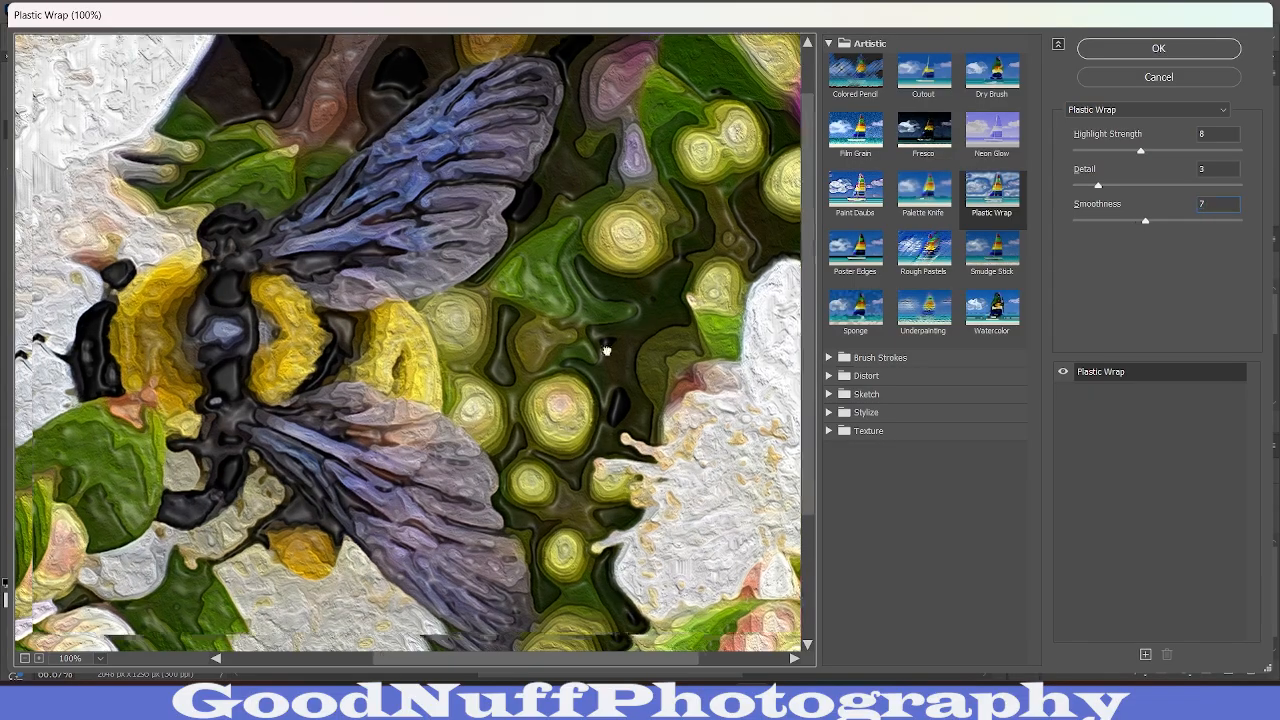
pyautogui.moveTo(606, 346); pyautogui.dragTo(766, 381)
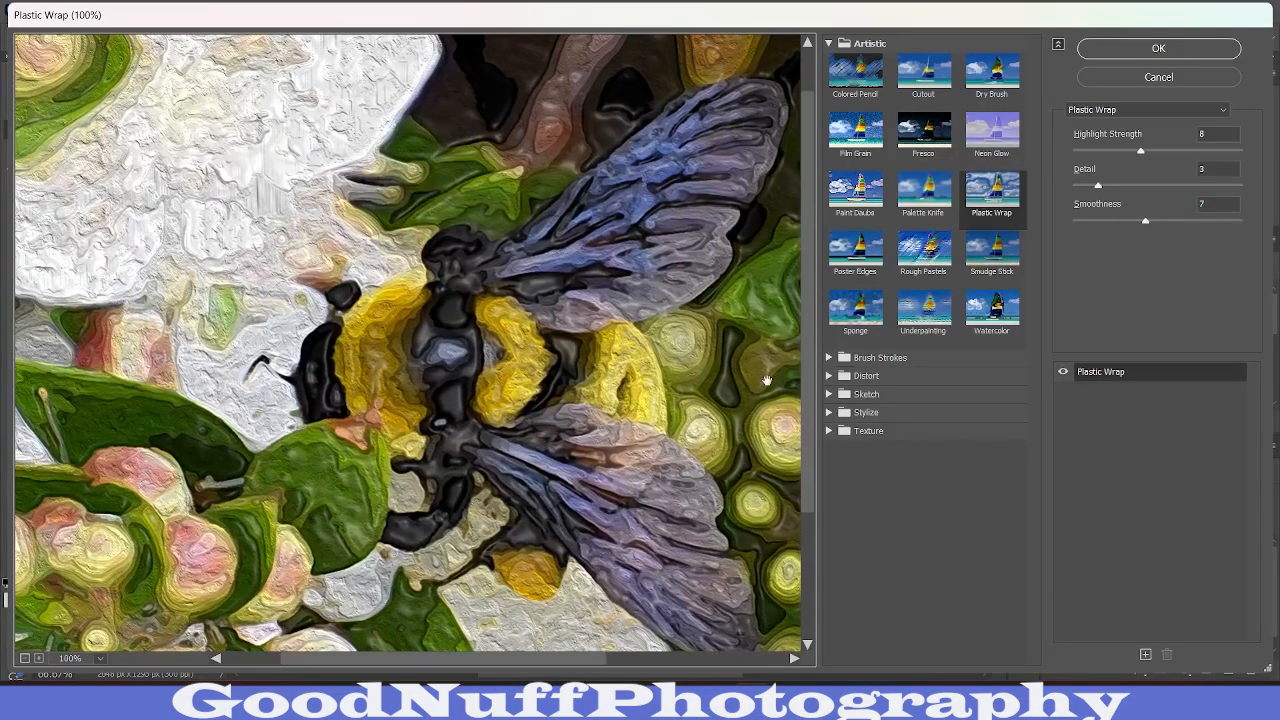
# Step: Try Highlight Strength 9 and 10, and check the effect on the bee, wings, berries and white flower
pyautogui.click(1167, 150)
pyautogui.moveTo(1167, 150); pyautogui.dragTo(1148, 152)
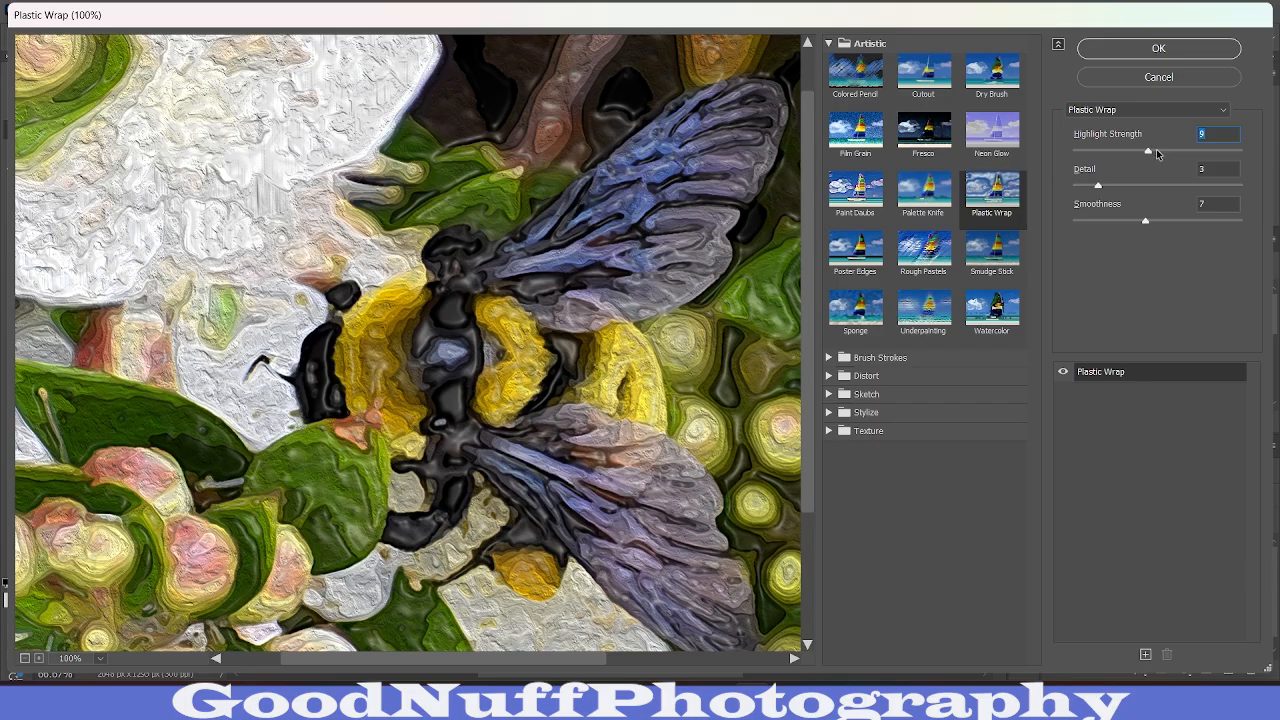
pyautogui.click(1156, 151)
pyautogui.moveTo(434, 350); pyautogui.dragTo(244, 449)
pyautogui.moveTo(478, 374); pyautogui.dragTo(280, 380)
pyautogui.moveTo(170, 424); pyautogui.dragTo(512, 424)
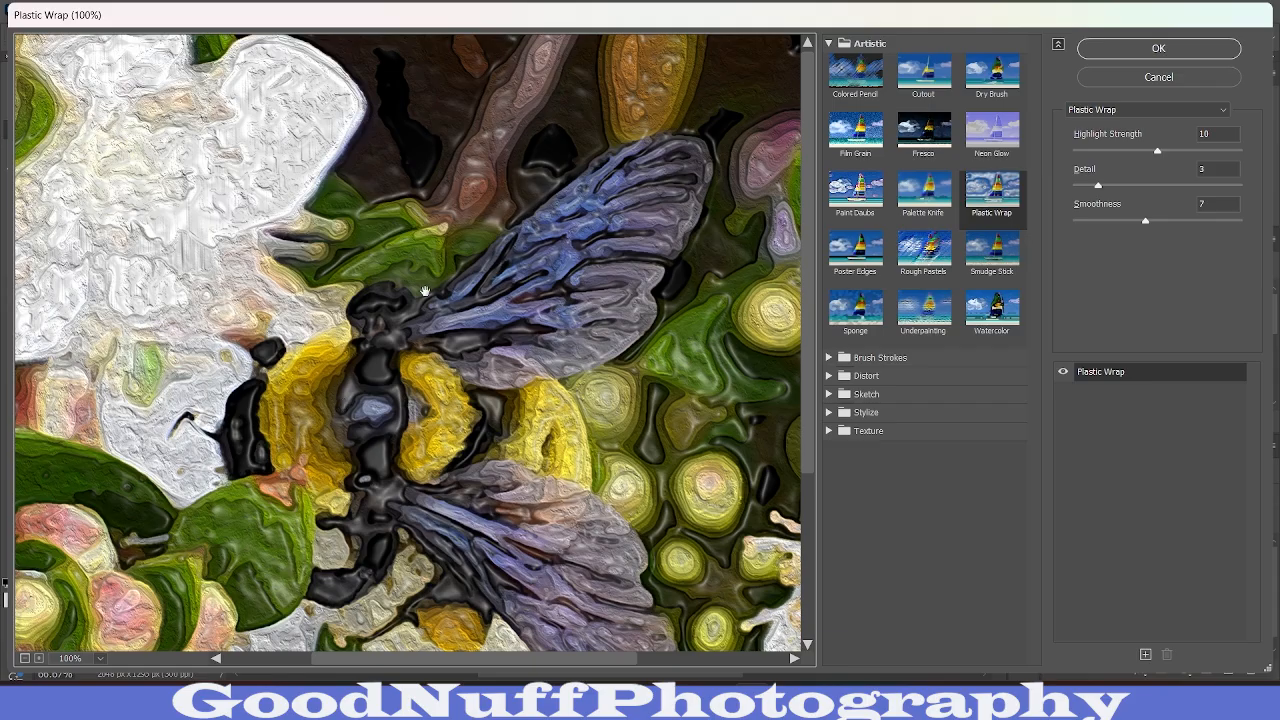
pyautogui.moveTo(632, 443); pyautogui.dragTo(358, 335)
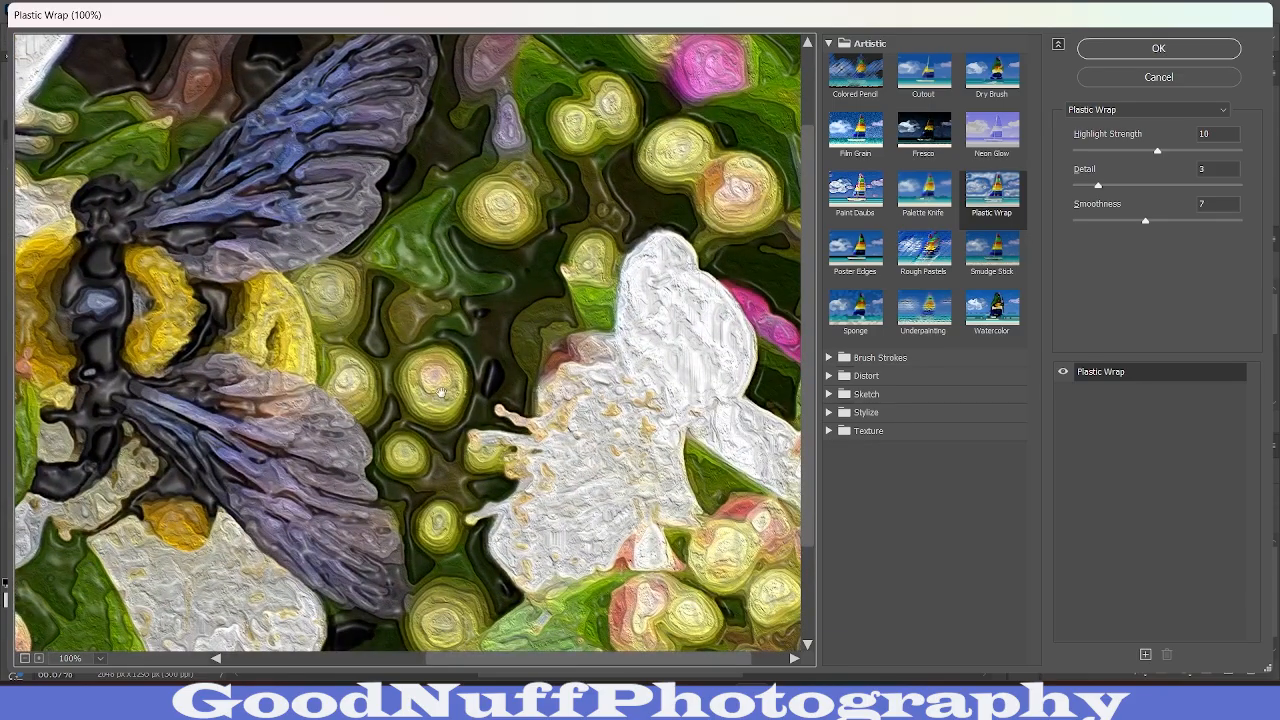
# Step: Compare Plastic Wrap Highlight Strength values of 6, 9 and 11, and set it to 12
pyautogui.click(1126, 152)
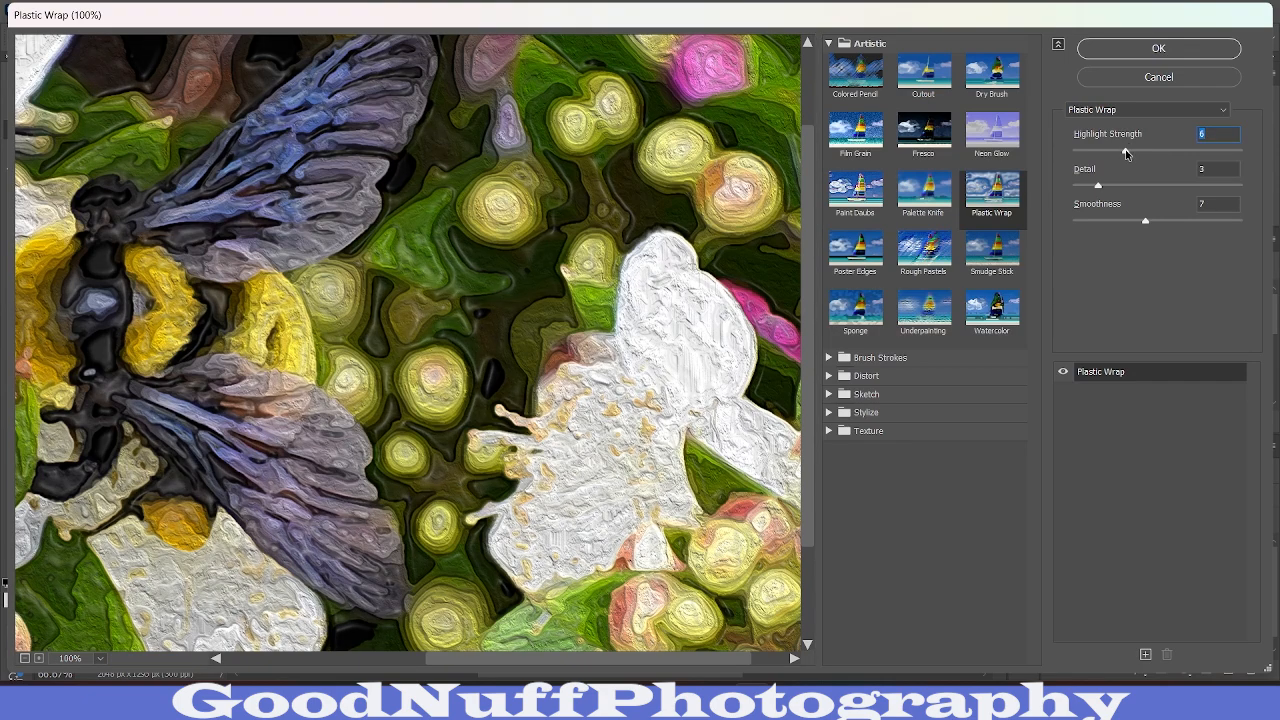
pyautogui.click(1146, 151)
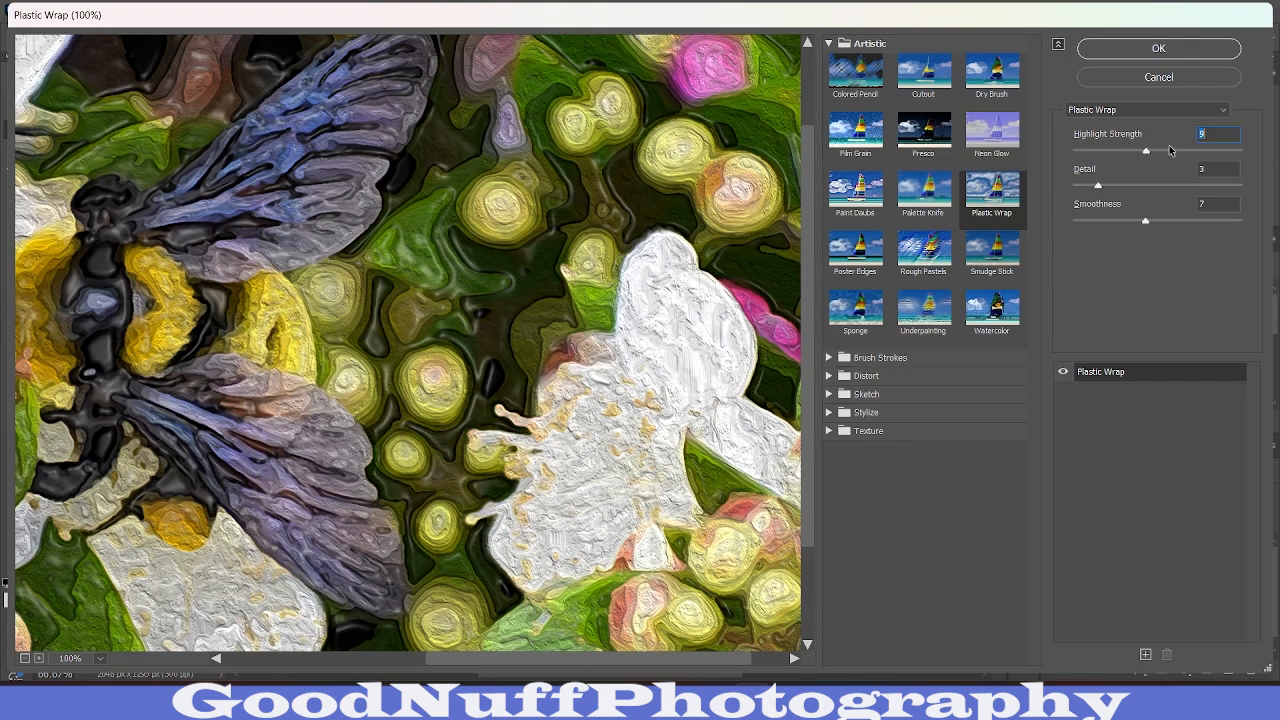
pyautogui.click(1166, 152)
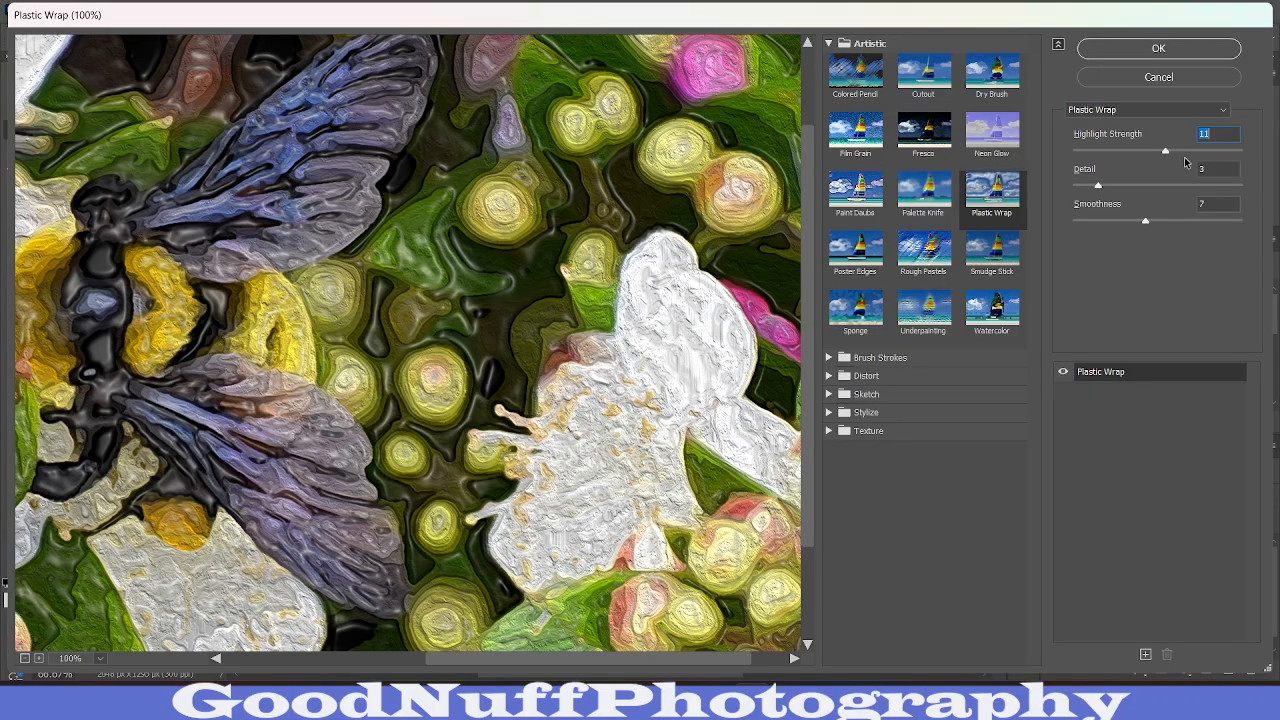
pyautogui.click(1174, 151)
# Step: Try Plastic Wrap Detail values of 5, 15, 7, 2 and 1, and return it to 3
pyautogui.click(1115, 186)
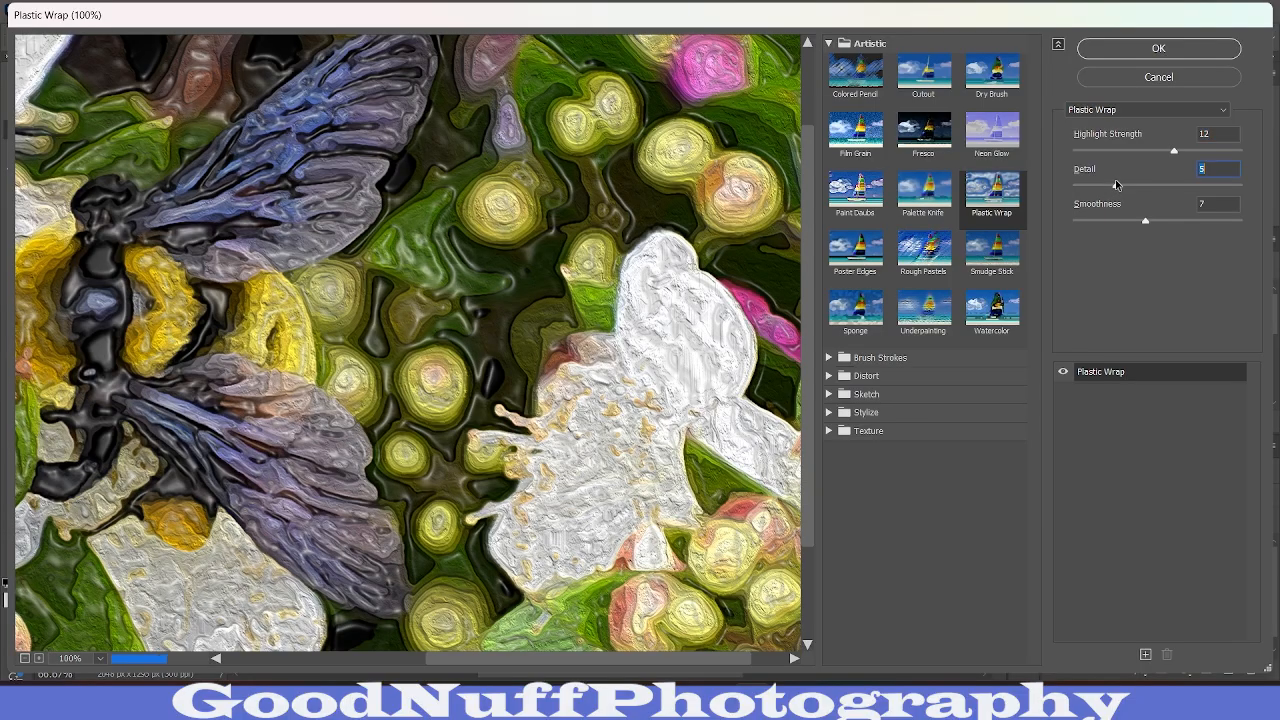
pyautogui.click(1237, 186)
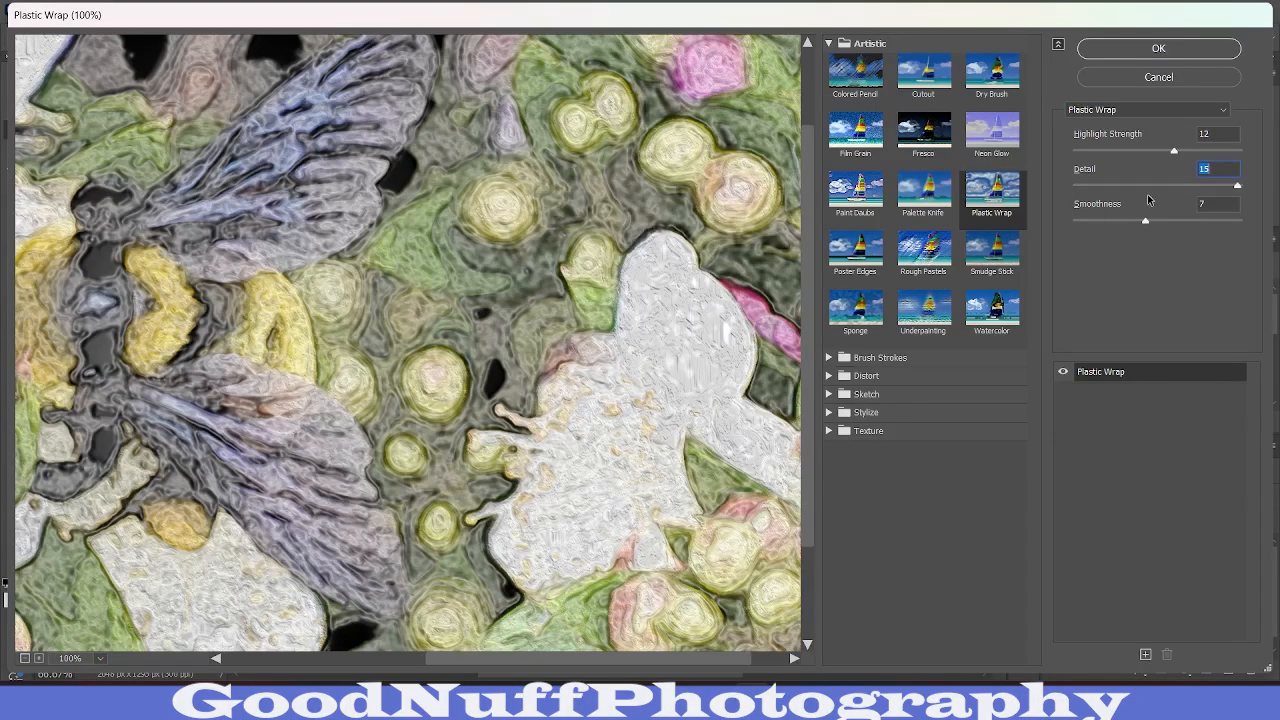
pyautogui.click(1147, 186)
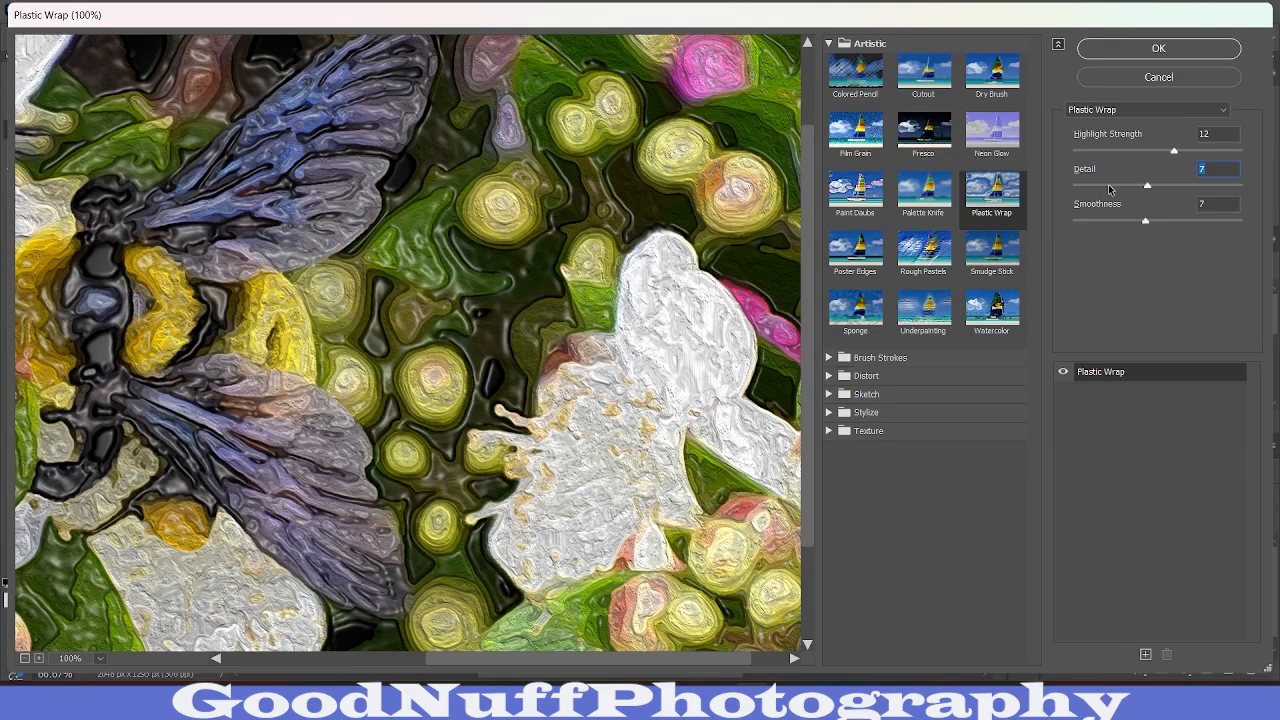
pyautogui.moveTo(1109, 187); pyautogui.dragTo(1081, 186)
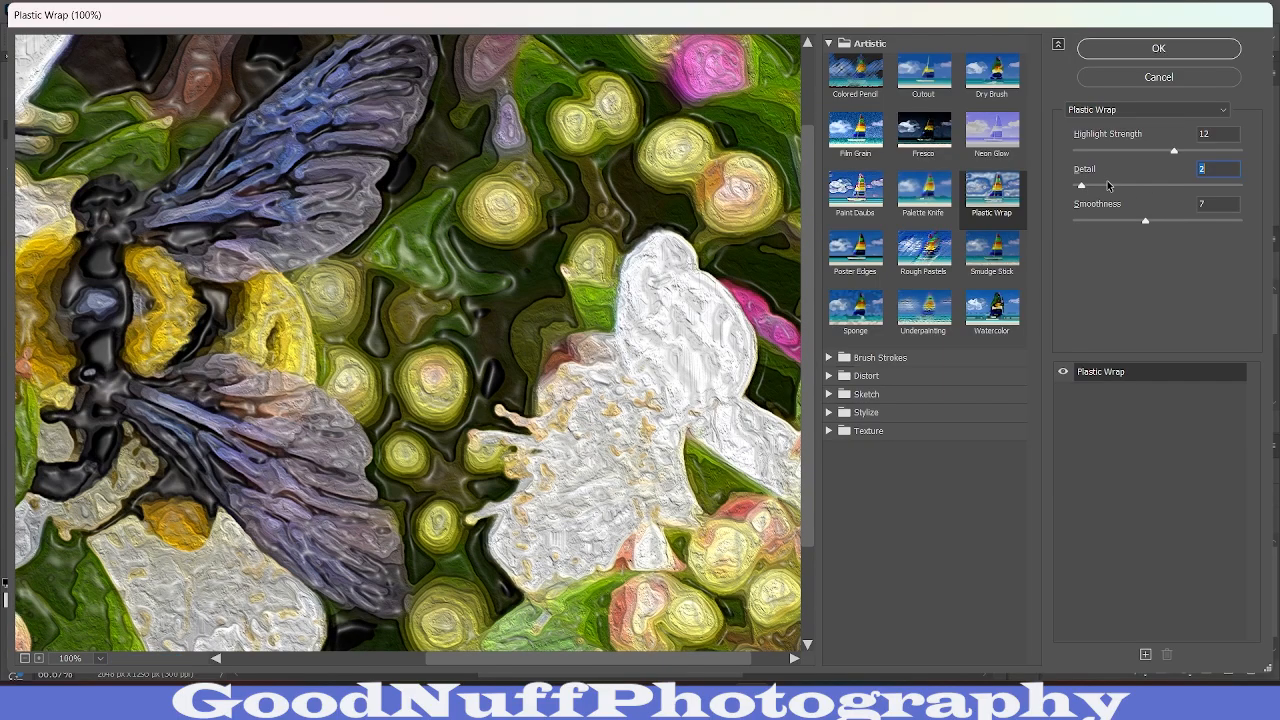
pyautogui.click(1074, 186)
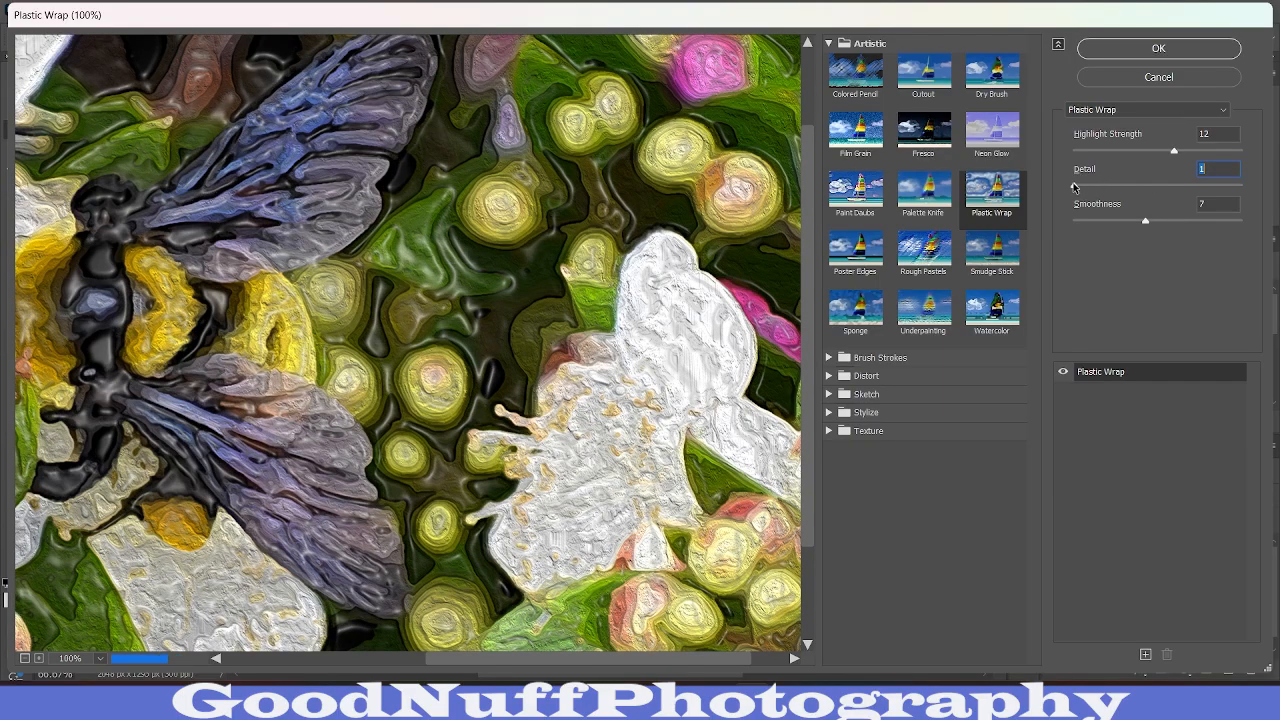
# Step: Compare Smoothness 11 and a low value with 7, keep it at 7, and apply the Plastic Wrap filter
pyautogui.click(1194, 221)
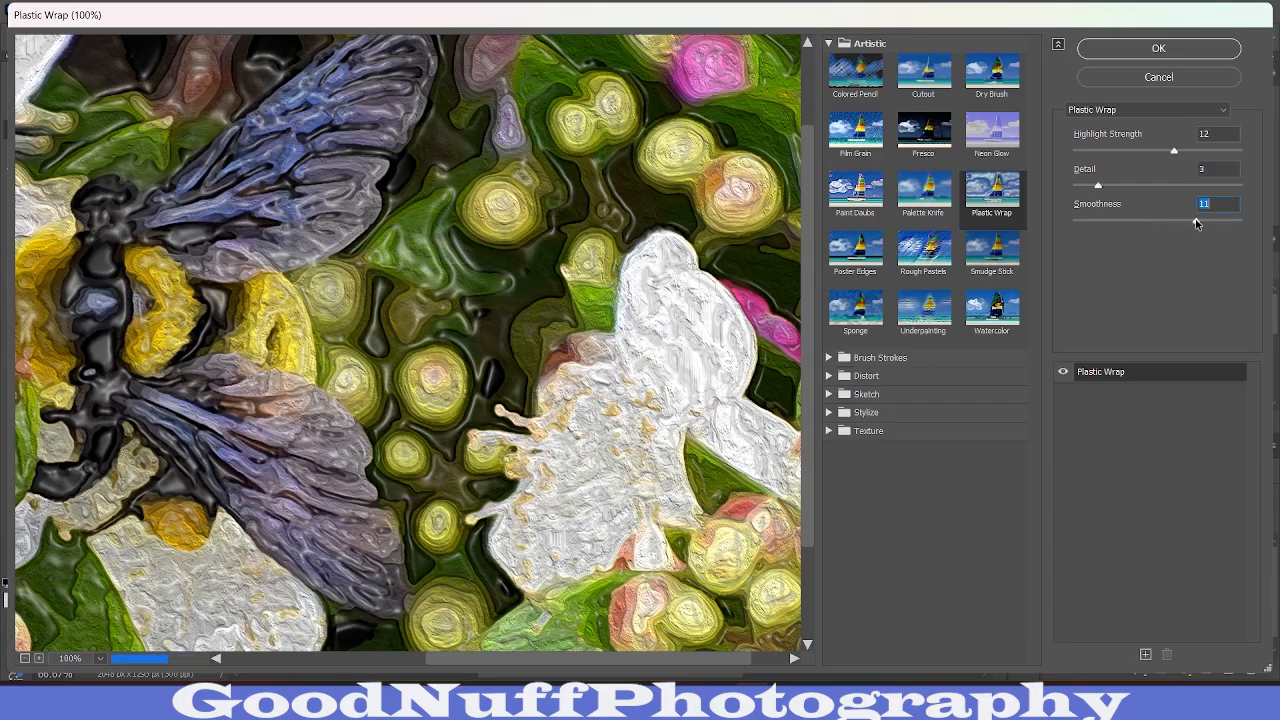
pyautogui.click(1081, 221)
pyautogui.click(1140, 221)
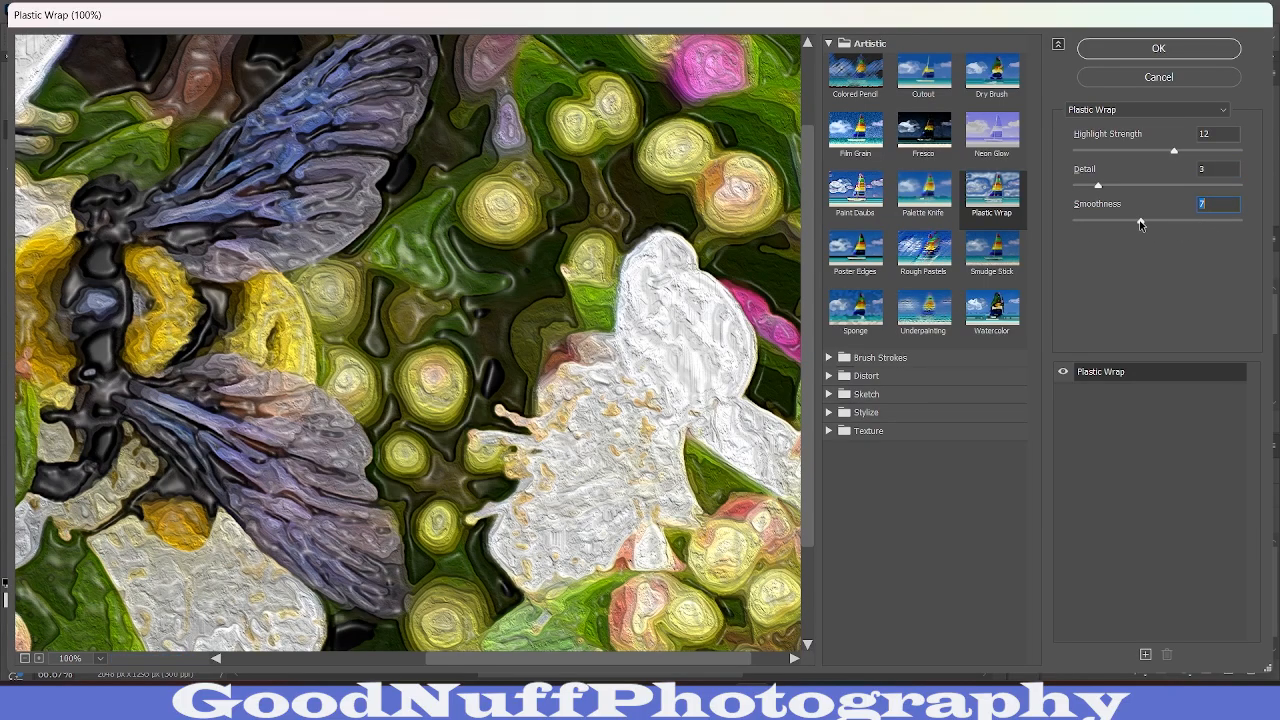
pyautogui.moveTo(670, 346); pyautogui.dragTo(951, 380)
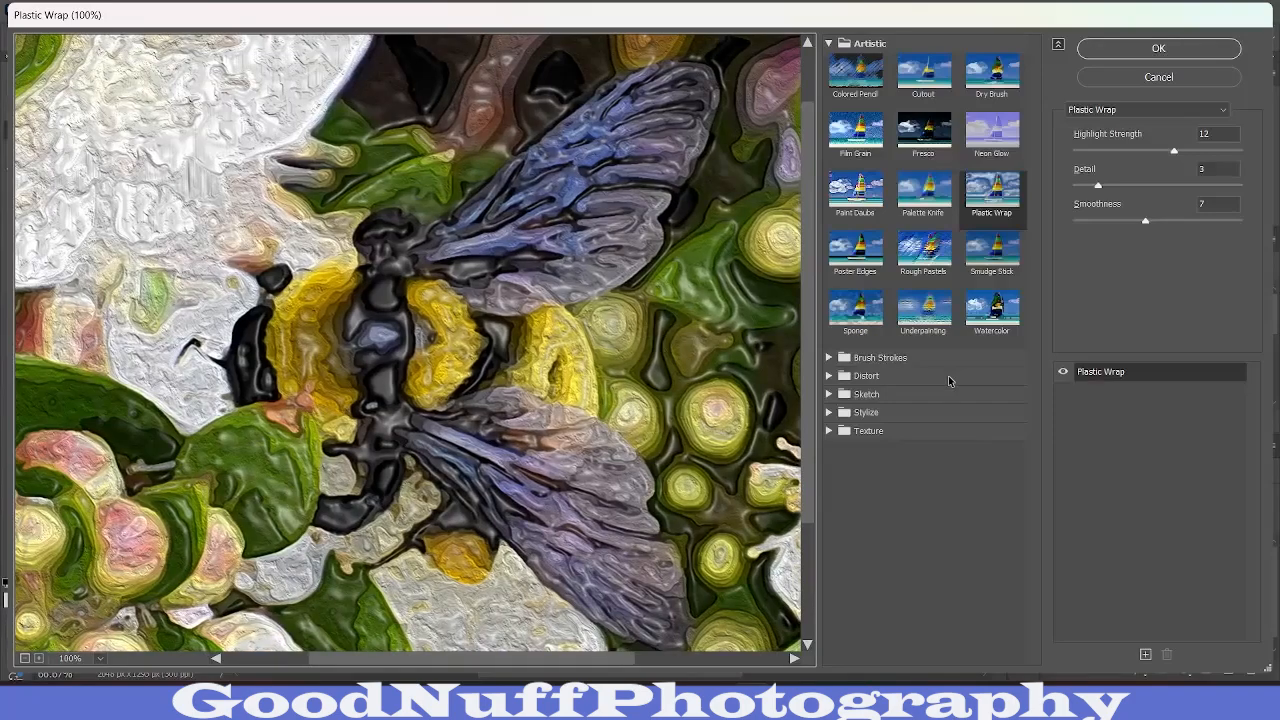
pyautogui.click(1156, 49)
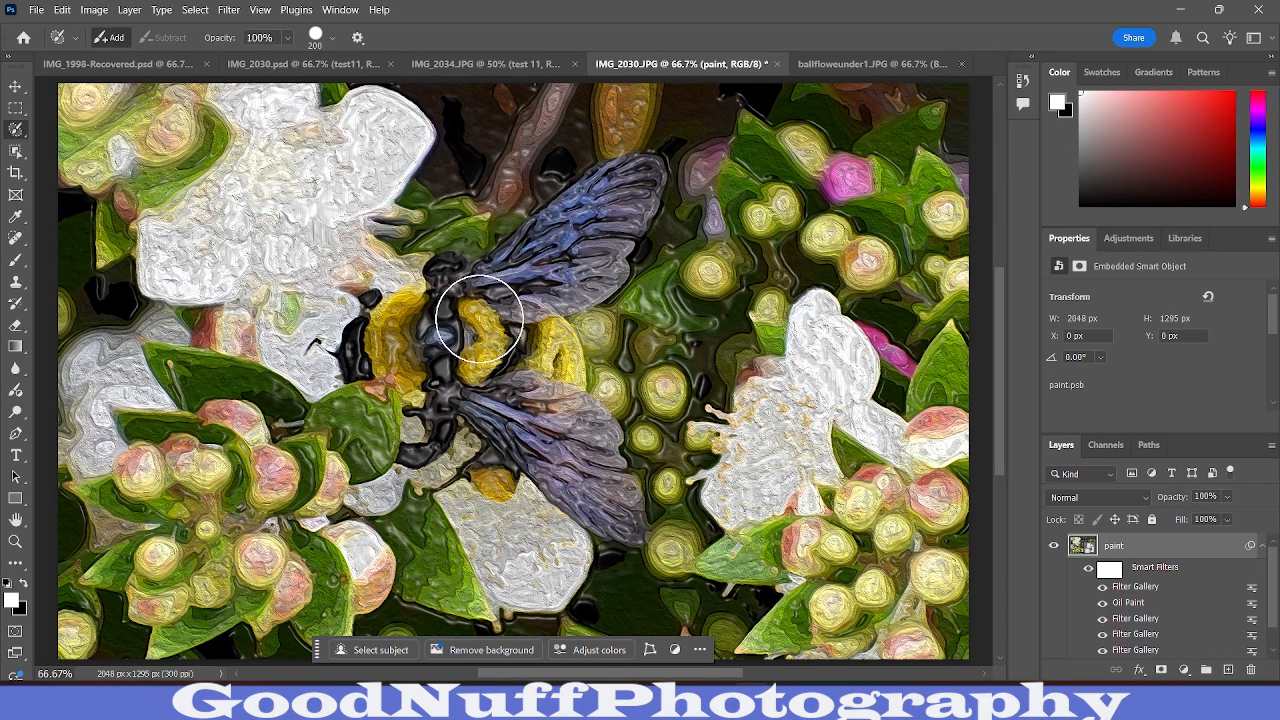
# Step: Start another Filter Gallery filter on the paint layer and preview the Craquelure, Patchwork, Stained Glass, Grain and Mosaic Tiles textures
pyautogui.click(234, 10)
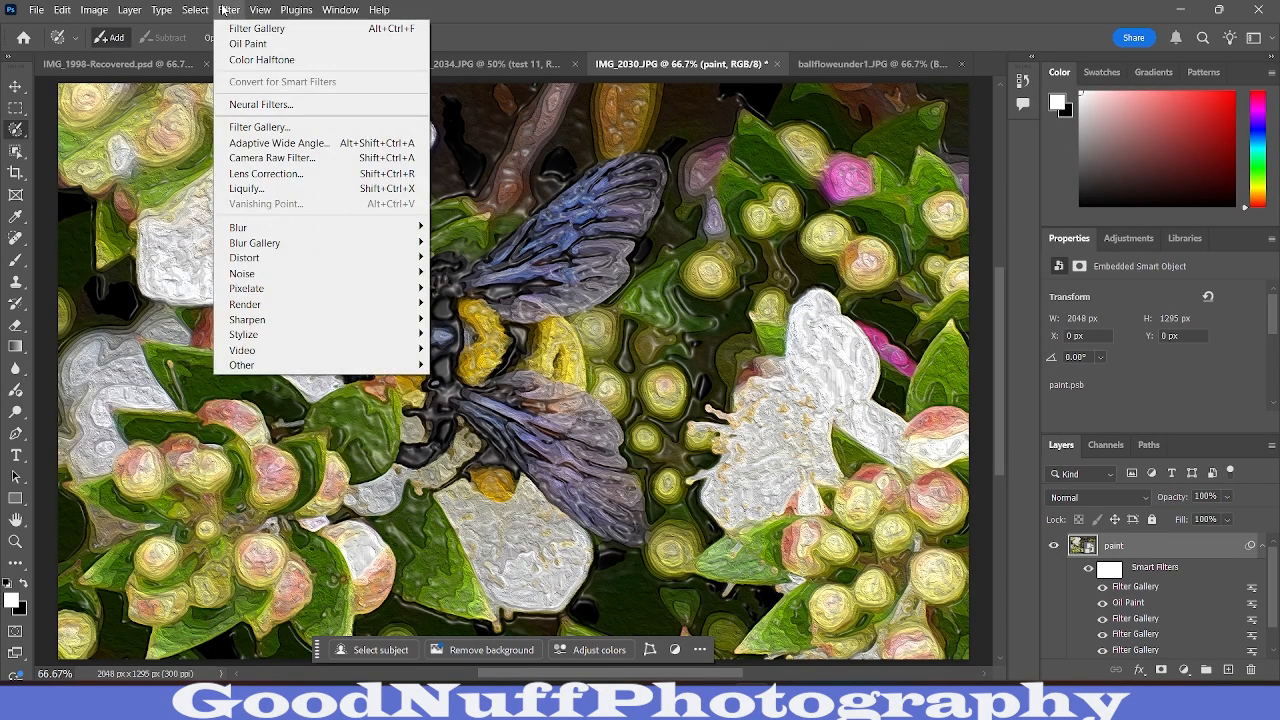
pyautogui.click(237, 28)
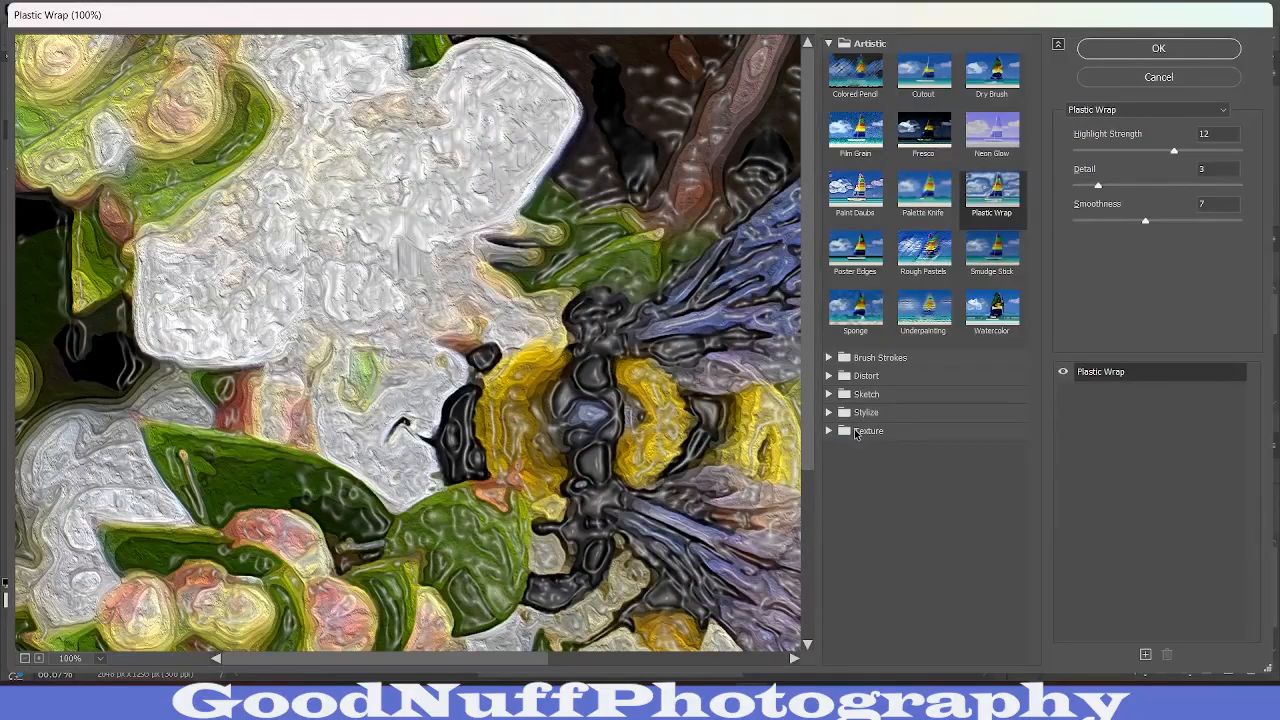
pyautogui.click(850, 430)
pyautogui.click(855, 460)
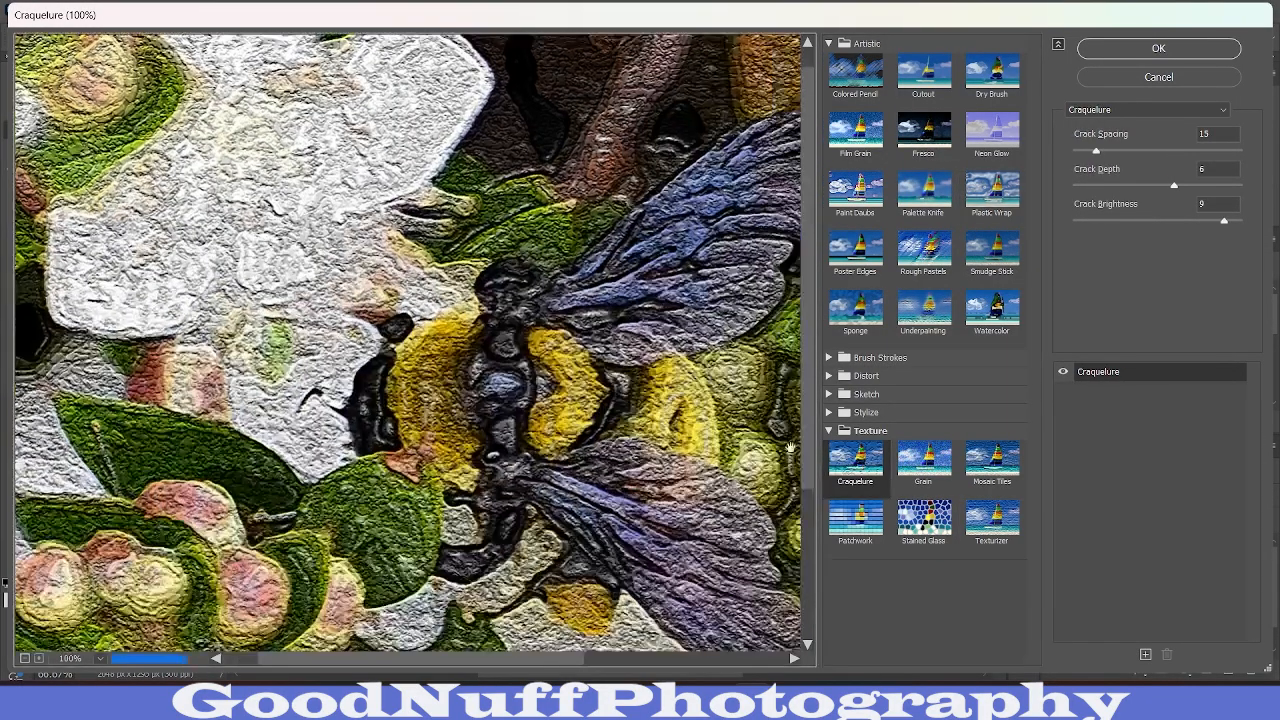
pyautogui.click(855, 516)
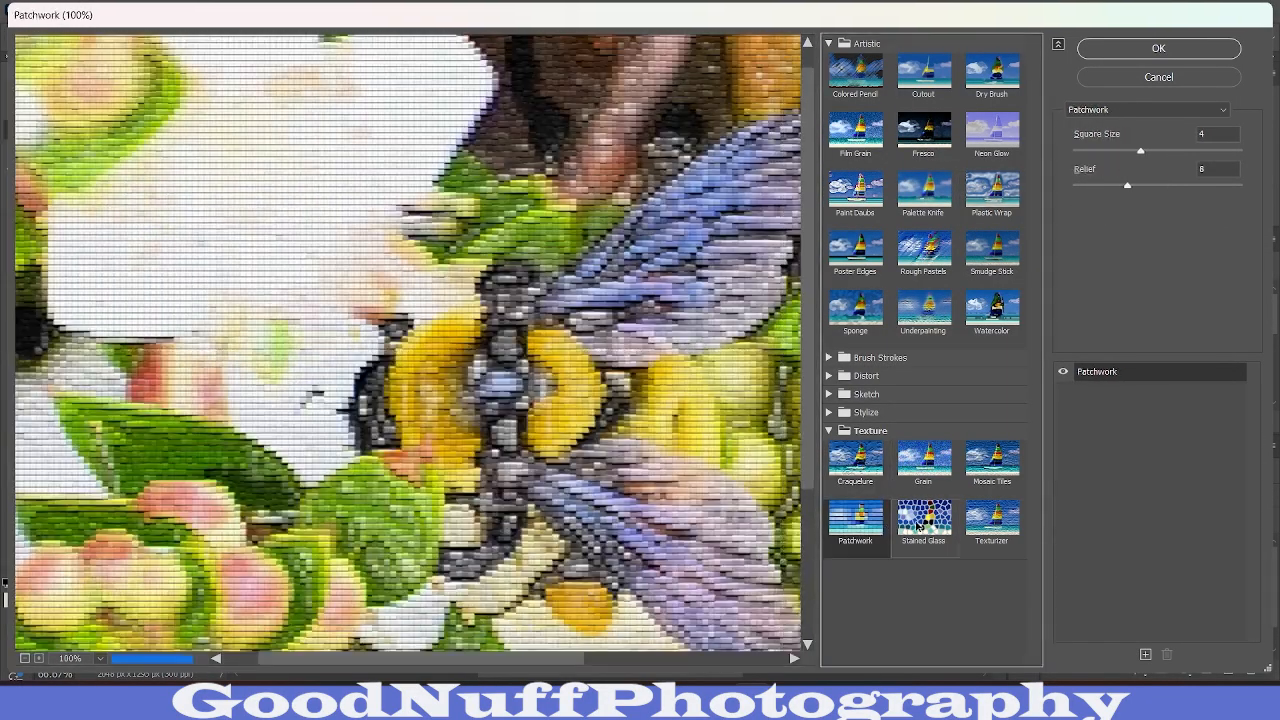
pyautogui.click(944, 506)
pyautogui.click(924, 462)
pyautogui.click(975, 466)
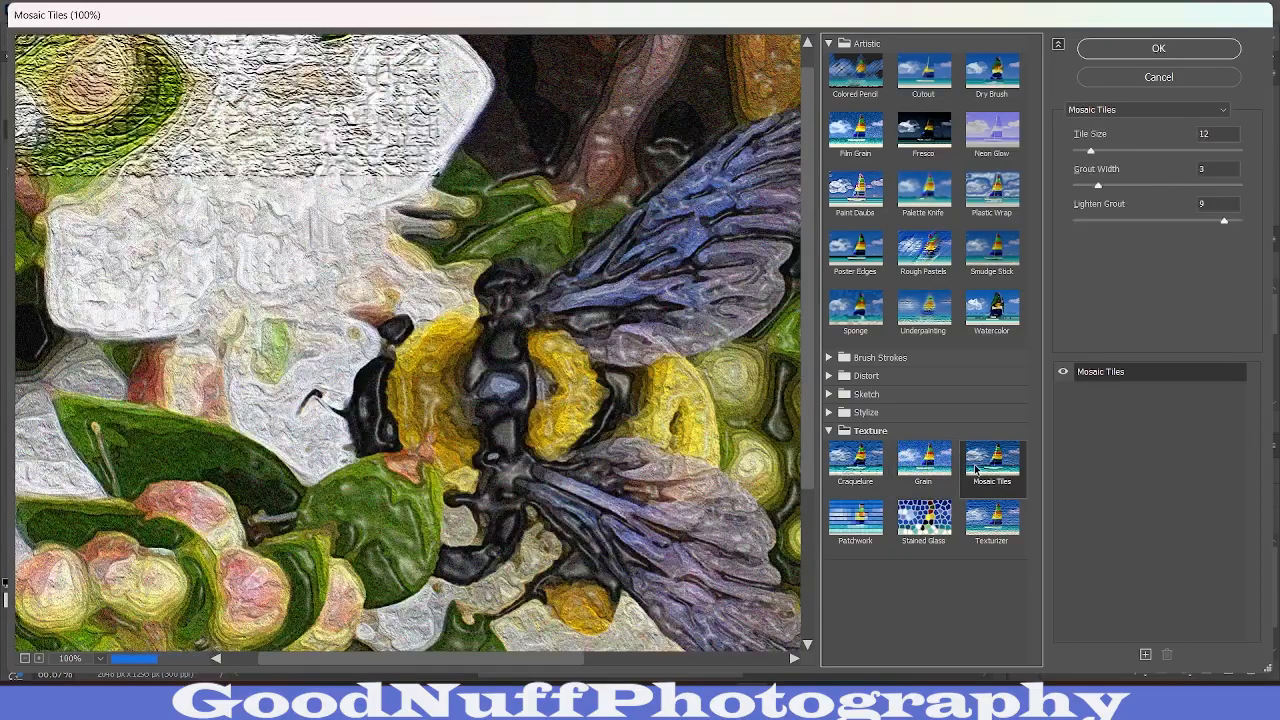
# Step: Compare the Patchwork texture with Mosaic Tiles, and check Patchwork on the bee, leaves and berries
pyautogui.click(866, 515)
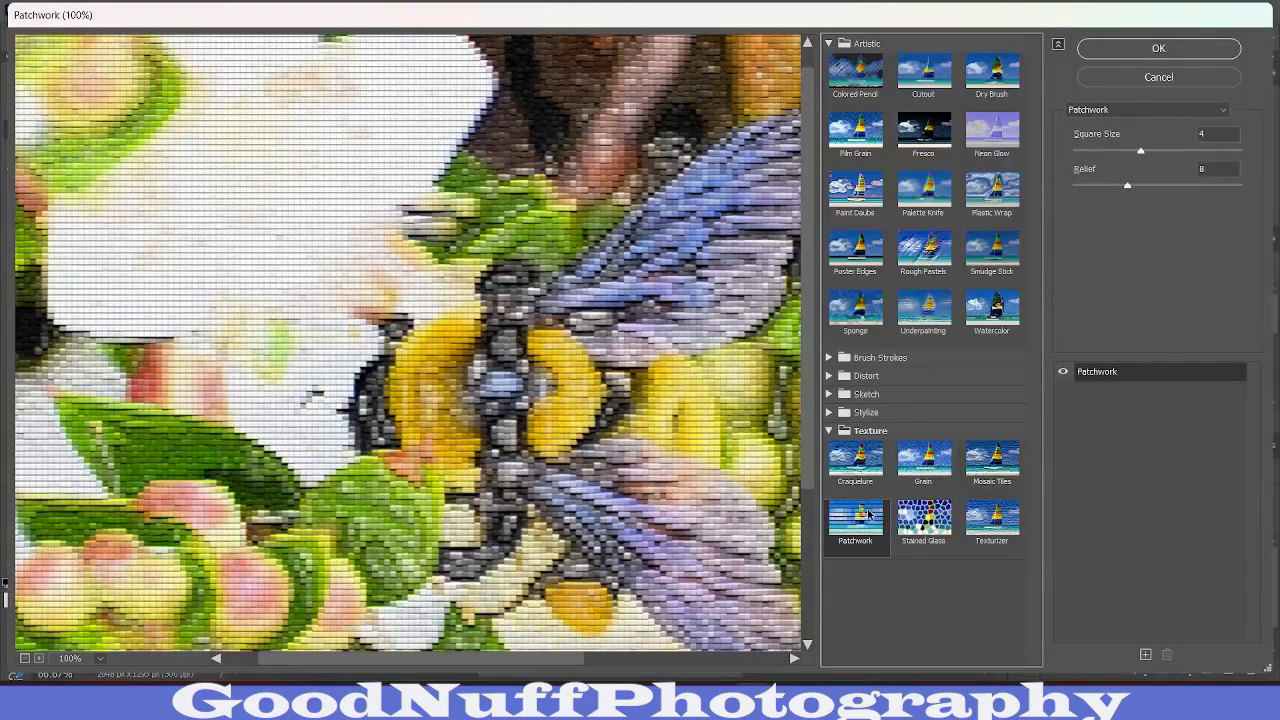
pyautogui.moveTo(585, 447); pyautogui.dragTo(526, 245)
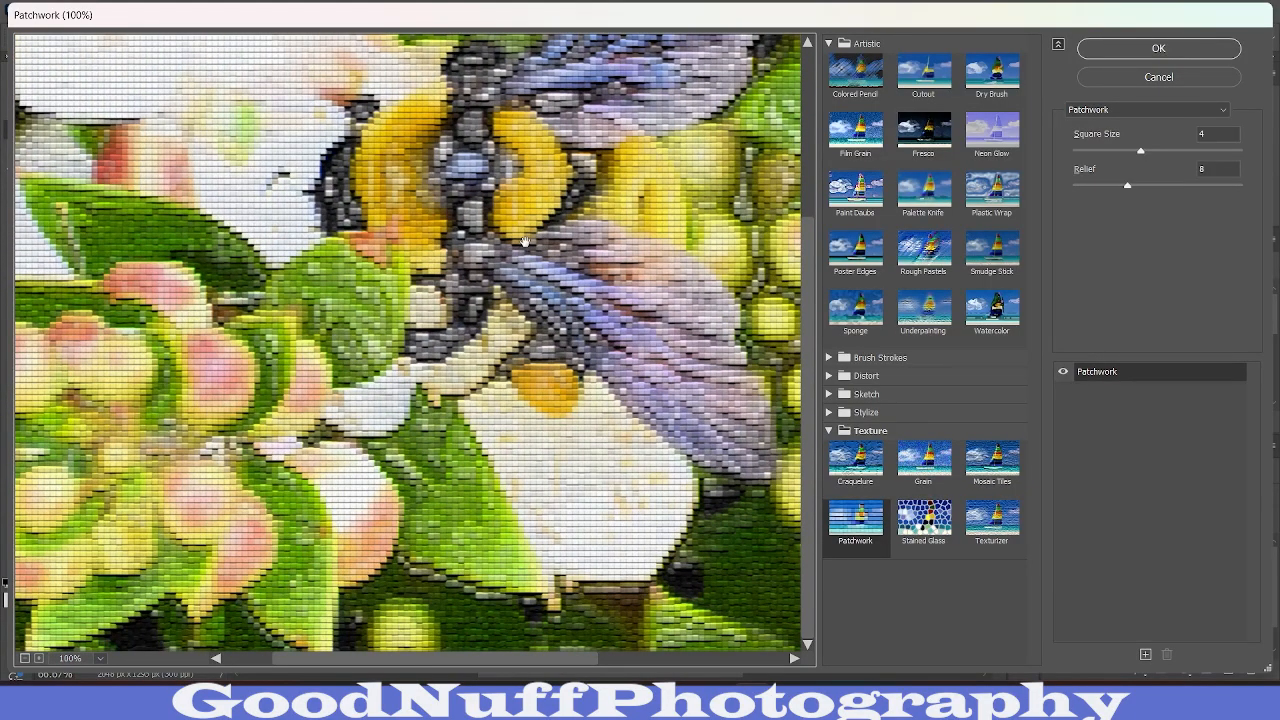
pyautogui.click(992, 462)
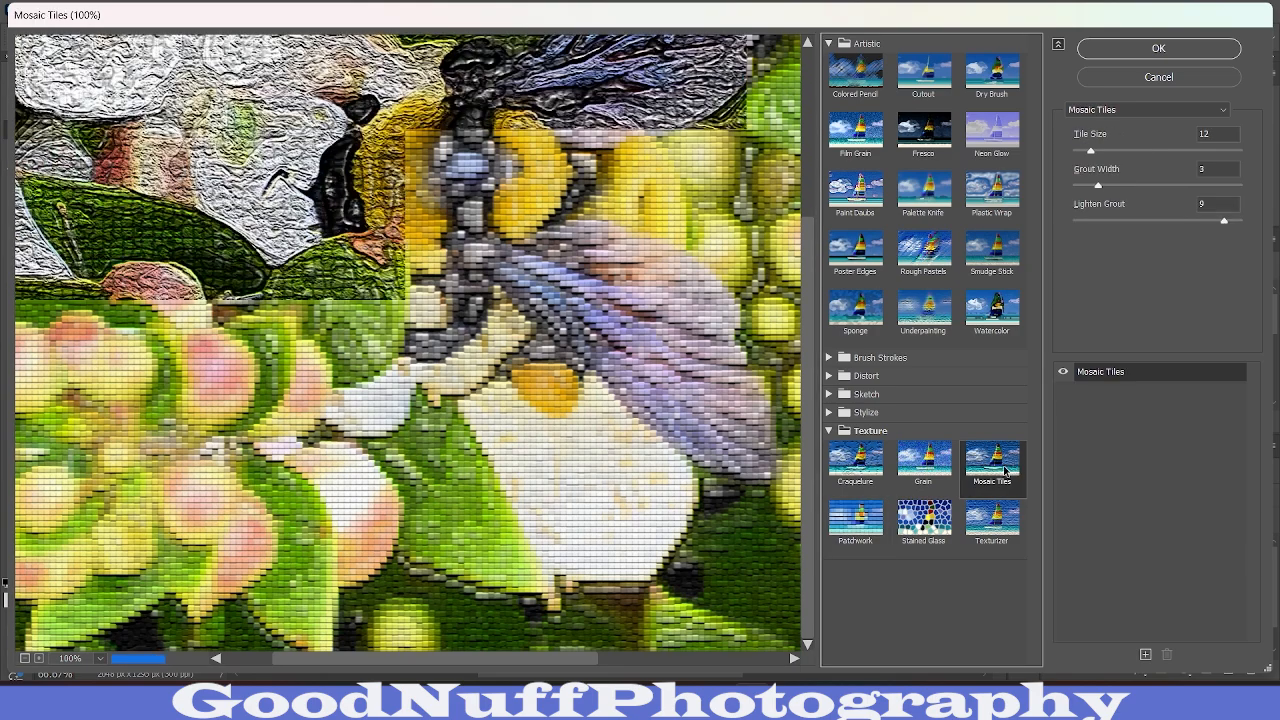
pyautogui.click(855, 518)
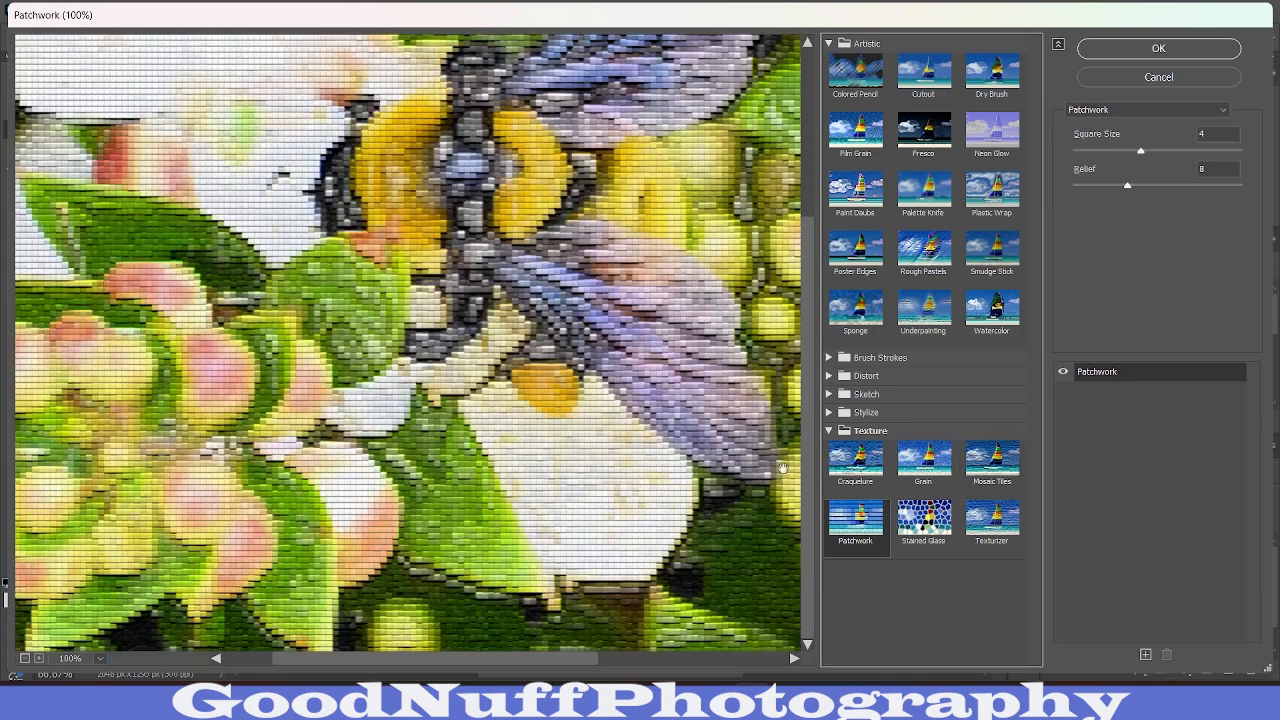
pyautogui.moveTo(679, 361); pyautogui.dragTo(408, 492)
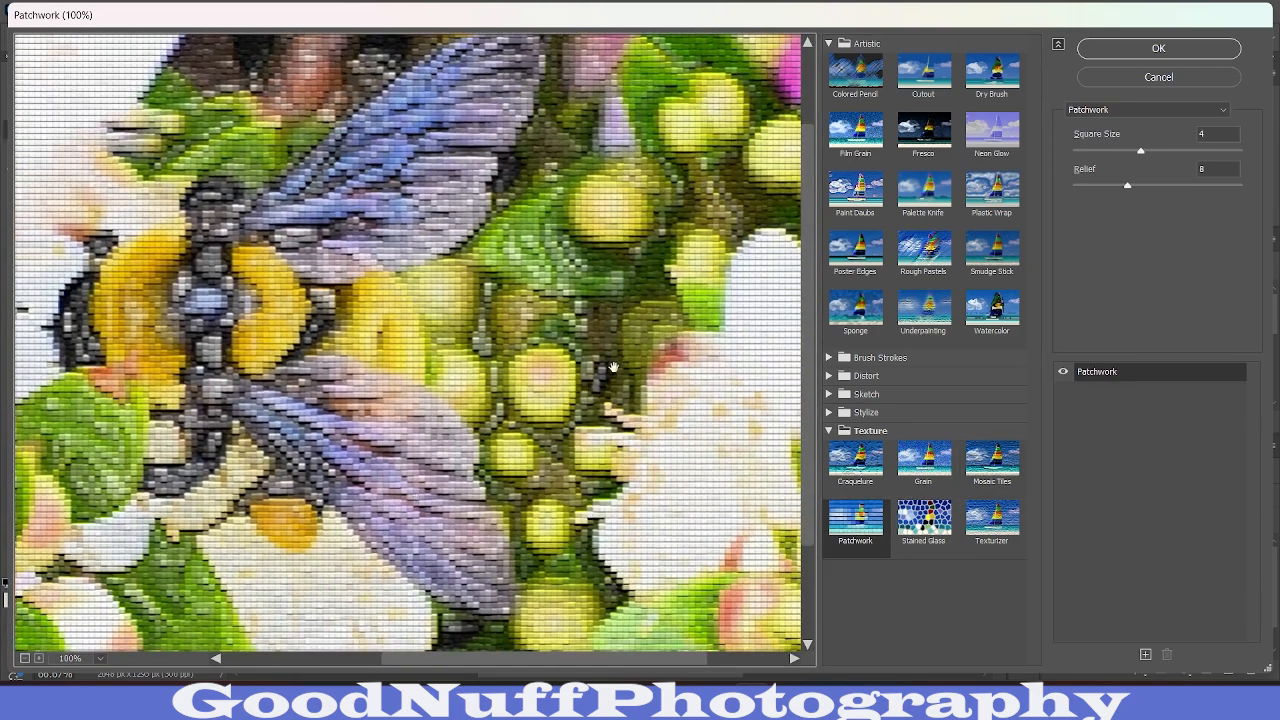
pyautogui.moveTo(614, 369)
pyautogui.mouseDown()
pyautogui.moveTo(448, 472)
pyautogui.moveTo(401, 426)
pyautogui.moveTo(640, 375)
pyautogui.moveTo(632, 385)
pyautogui.mouseUp()
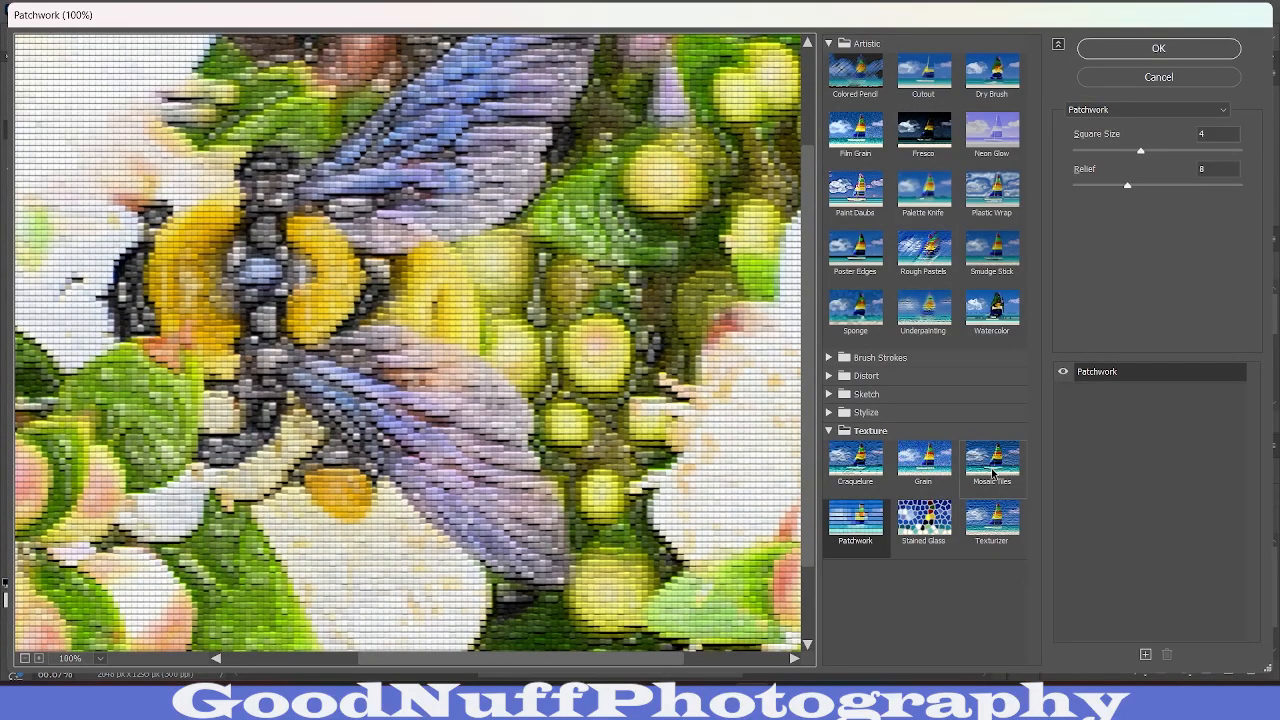
# Step: Switch the filter to Texturizer with the Canvas texture, and try Scaling 200% on the bee
pyautogui.click(996, 545)
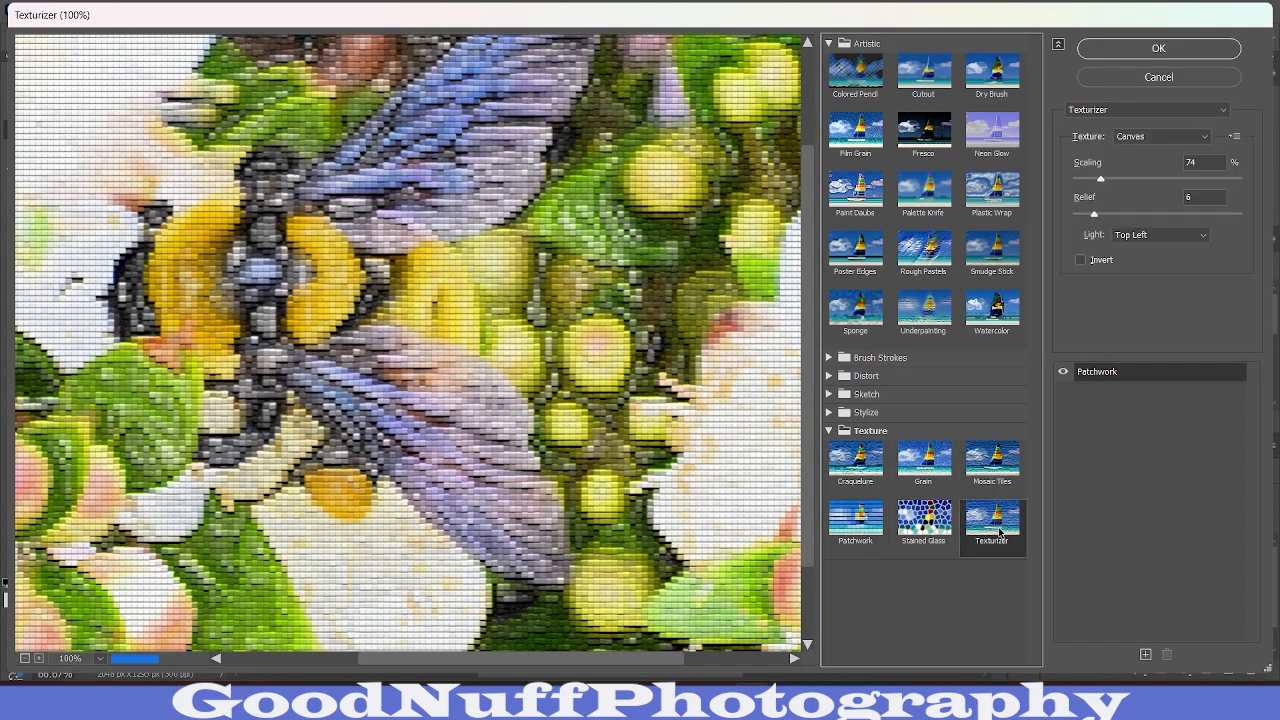
pyautogui.moveTo(595, 403); pyautogui.dragTo(650, 514)
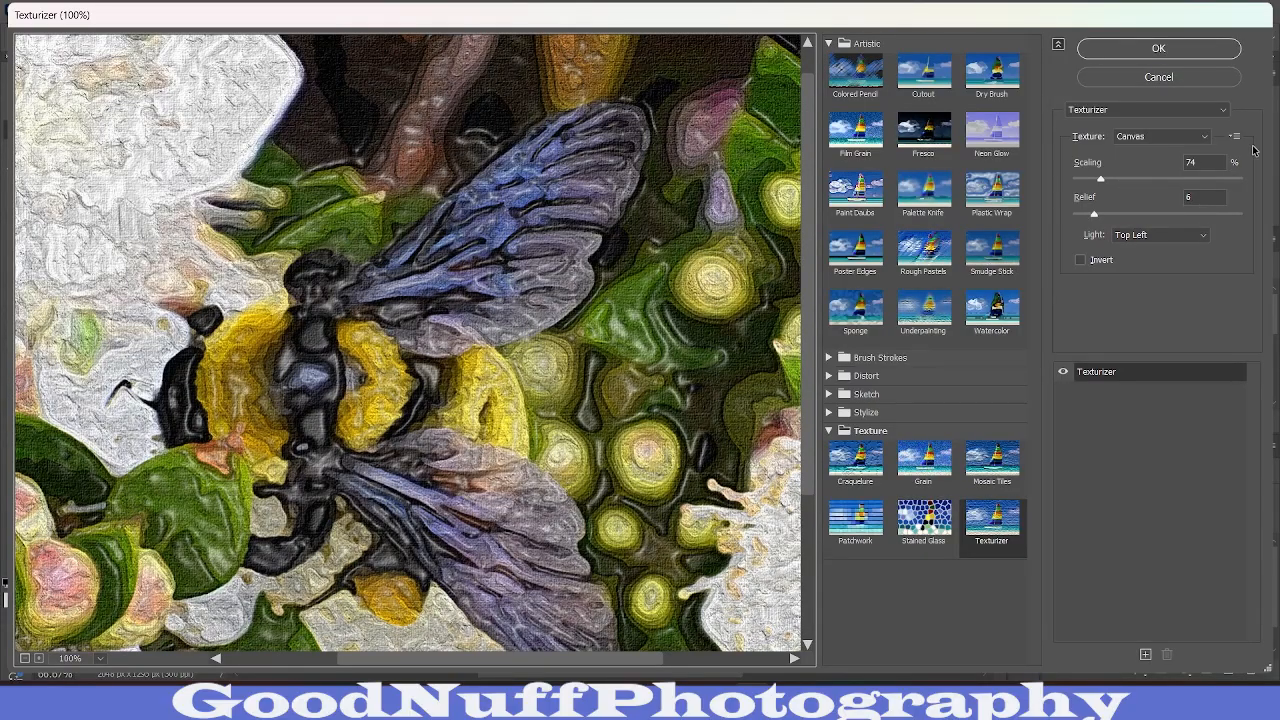
pyautogui.click(1243, 182)
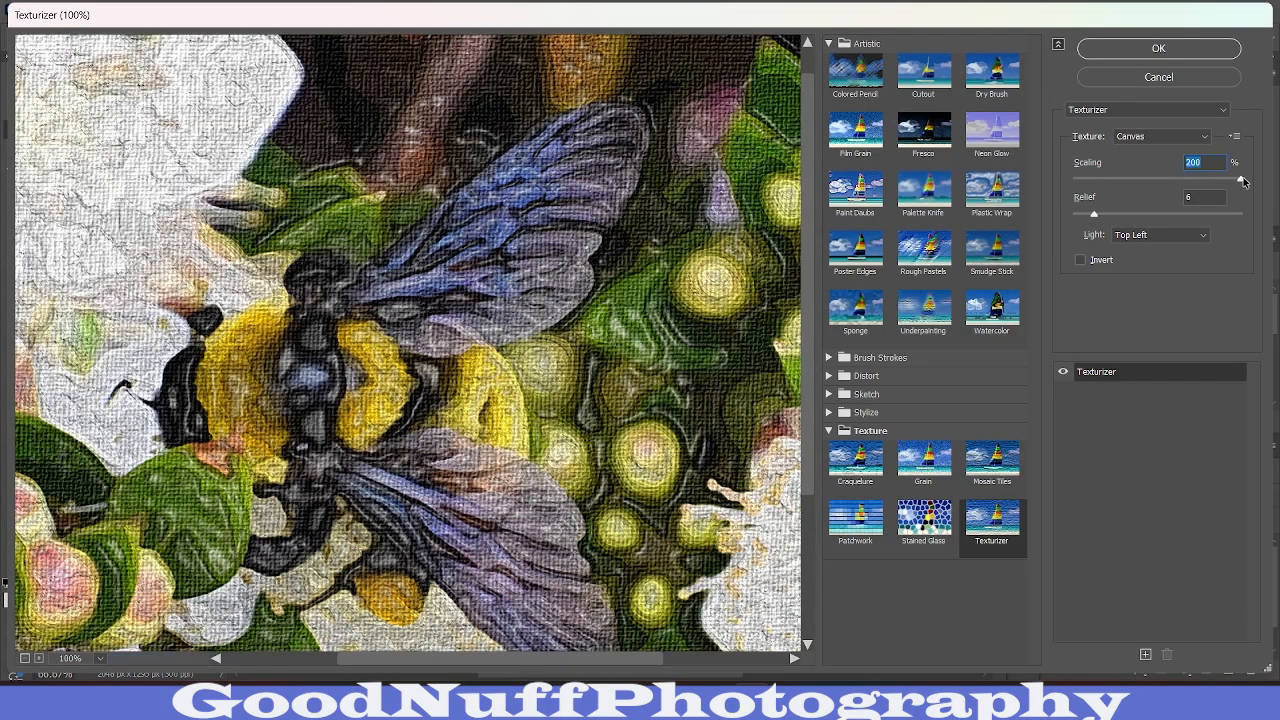
pyautogui.moveTo(582, 418); pyautogui.dragTo(428, 471)
pyautogui.moveTo(349, 438); pyautogui.dragTo(589, 388)
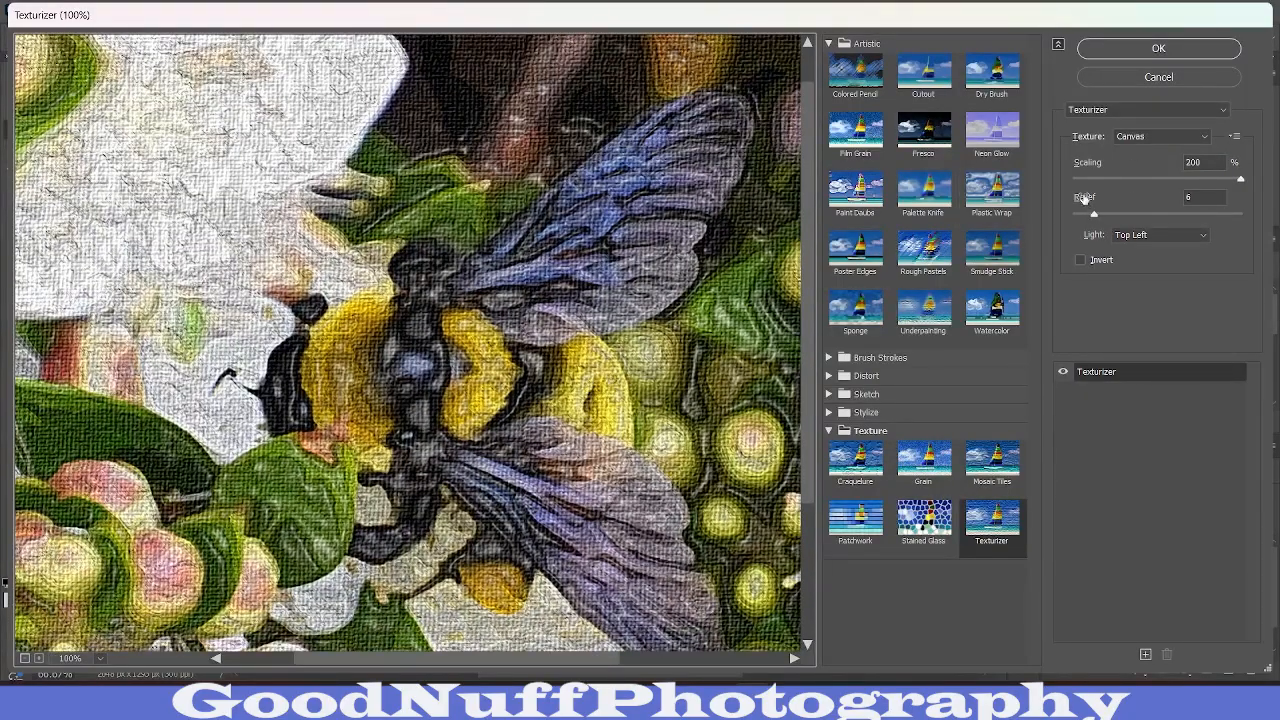
# Step: Try Texturizer Relief 49 with Scaling 119%, and set the relief to 4
pyautogui.moveTo(1084, 197); pyautogui.dragTo(1237, 215)
pyautogui.click(1150, 177)
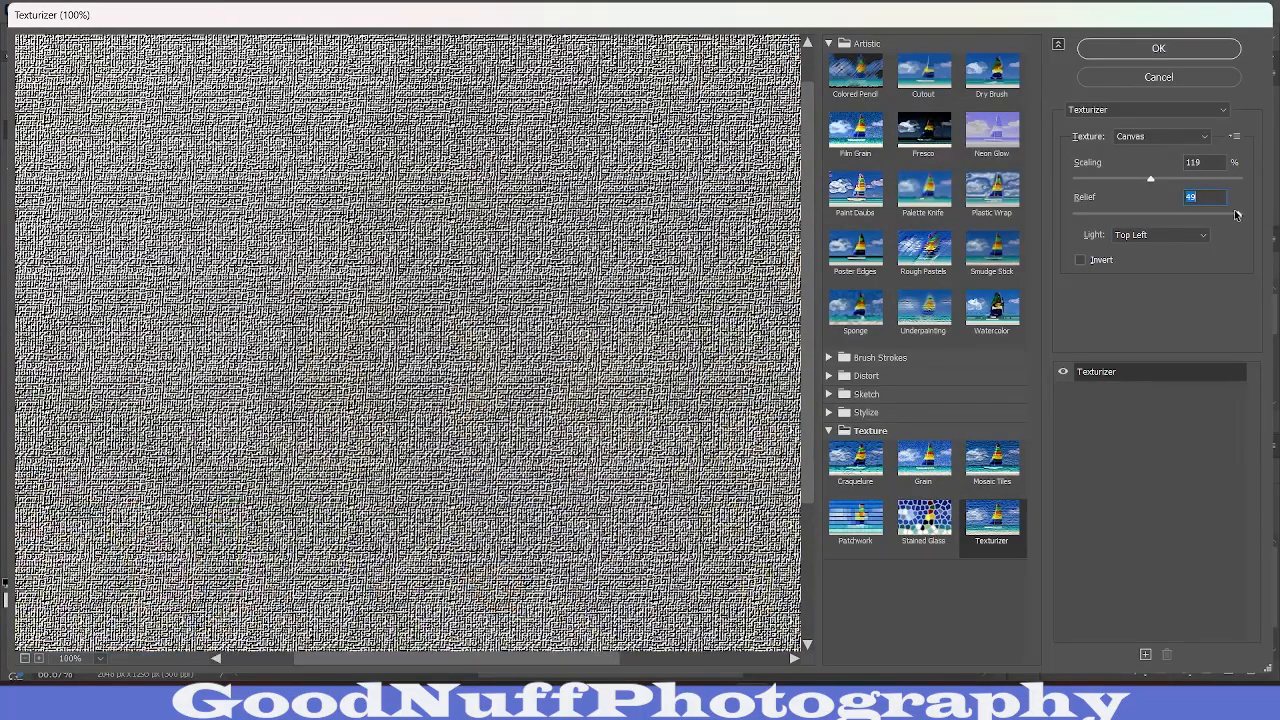
pyautogui.click(1086, 216)
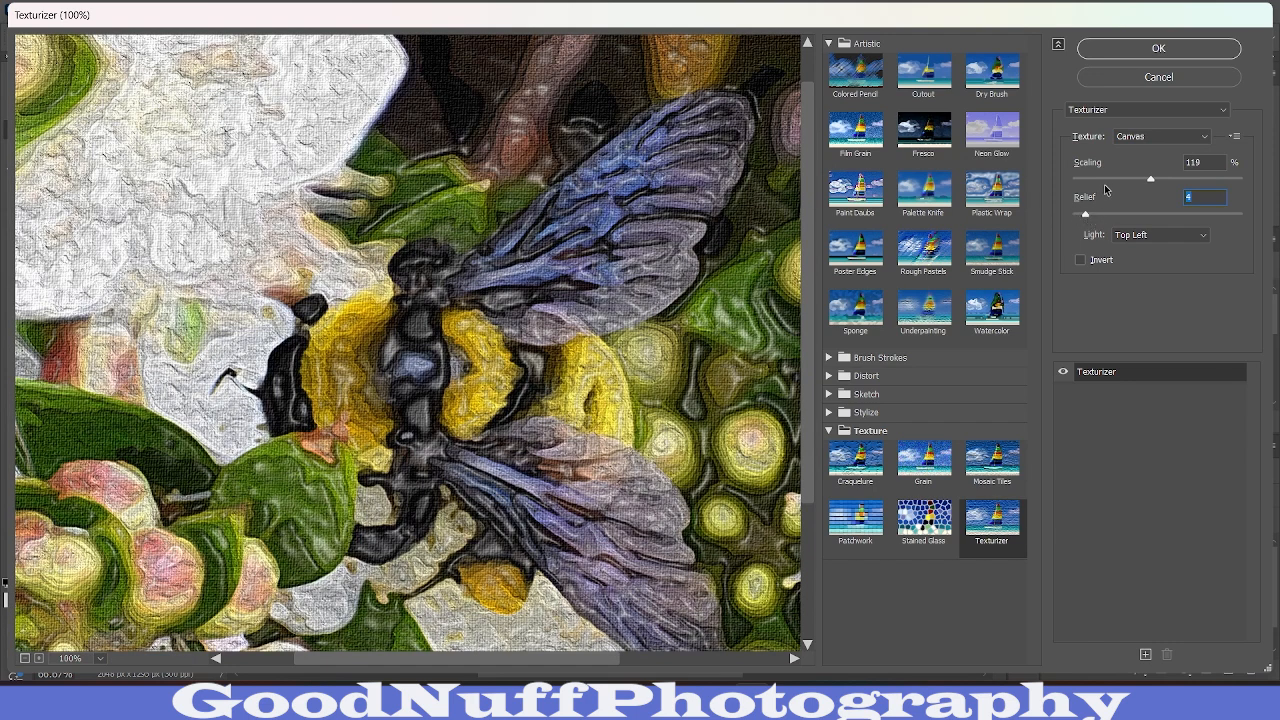
# Step: Compare Texturizer Scaling 82% with 98%, keep 98%, and check the canvas texture across the bee, flowers and berries
pyautogui.click(1108, 181)
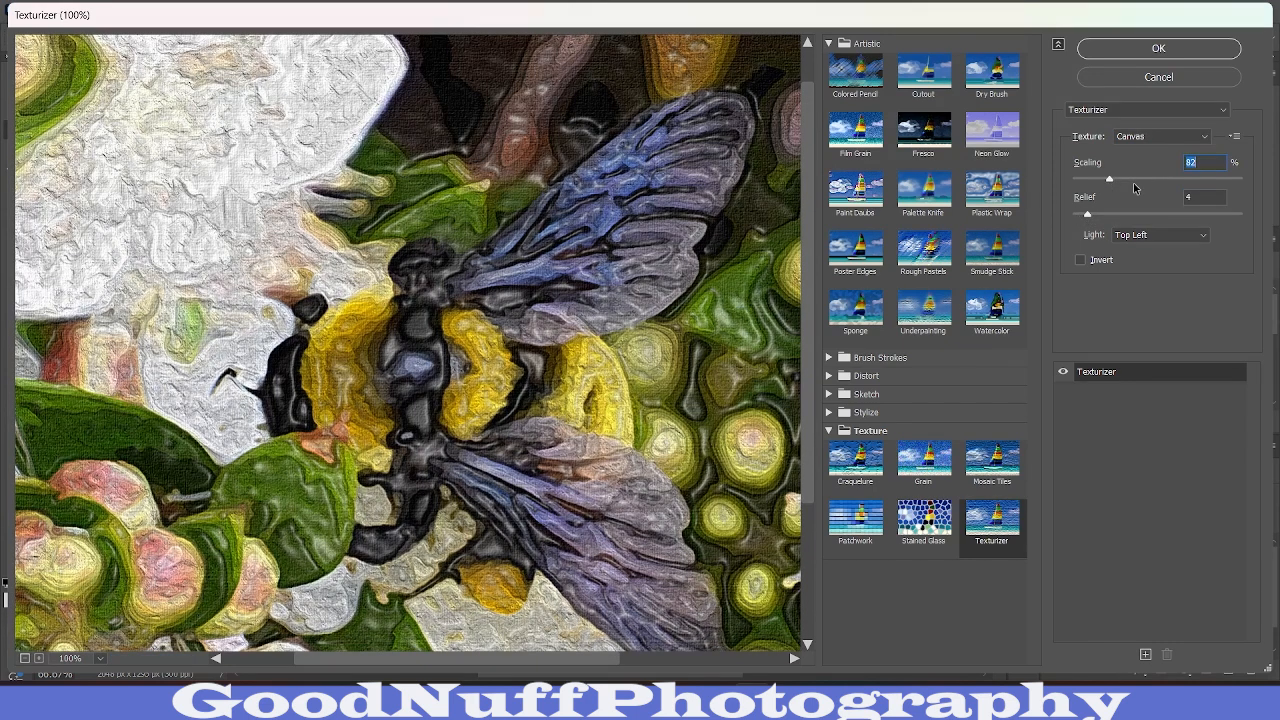
pyautogui.click(1127, 181)
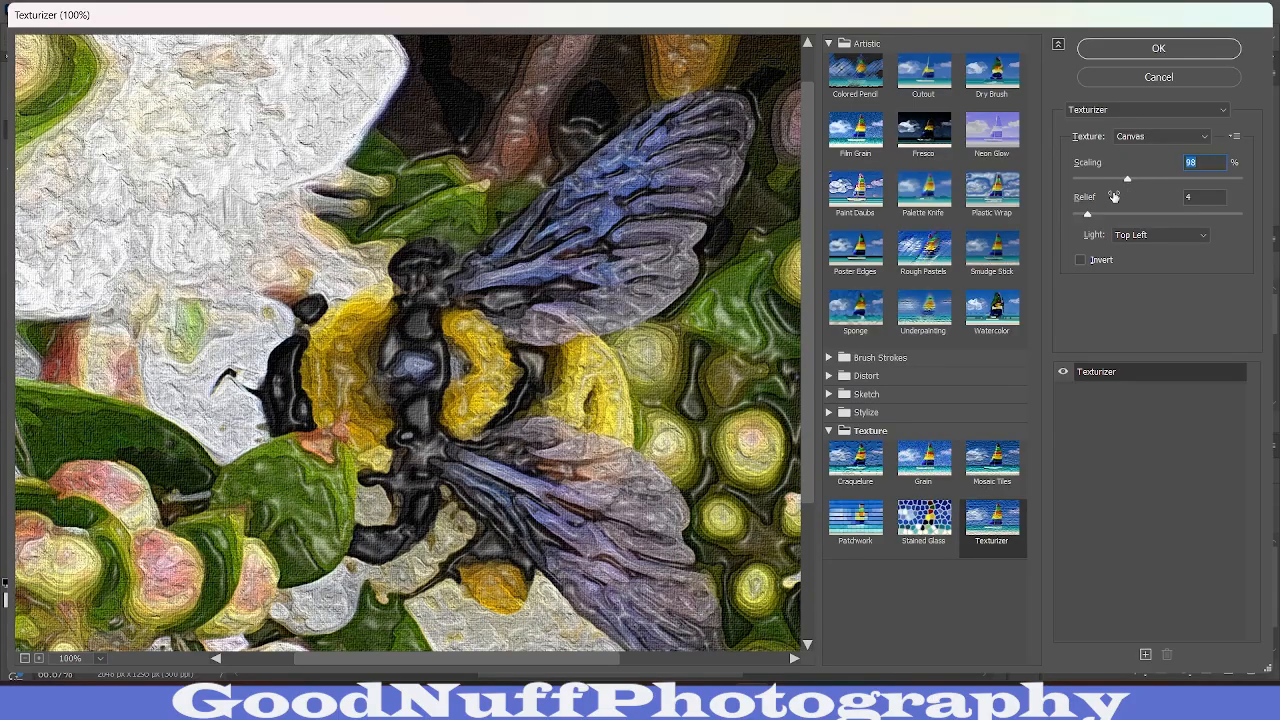
pyautogui.moveTo(634, 430); pyautogui.dragTo(233, 386)
pyautogui.moveTo(560, 341); pyautogui.dragTo(848, 292)
pyautogui.moveTo(566, 427); pyautogui.dragTo(906, 327)
pyautogui.moveTo(612, 340); pyautogui.dragTo(515, 455)
pyautogui.moveTo(700, 332); pyautogui.dragTo(408, 466)
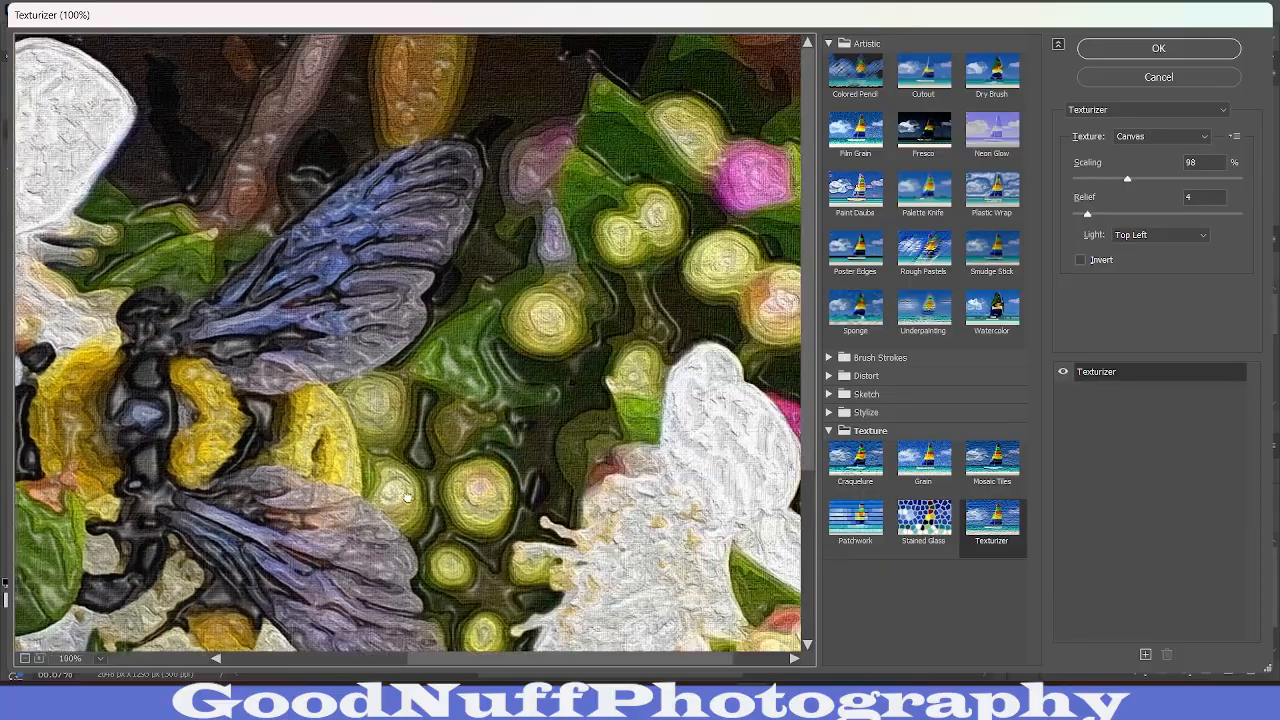
# Step: Check the canvas texture across the bee, flowers and berries, and compare Texturizer Relief 8 with Relief 4
pyautogui.moveTo(373, 240); pyautogui.dragTo(683, 262)
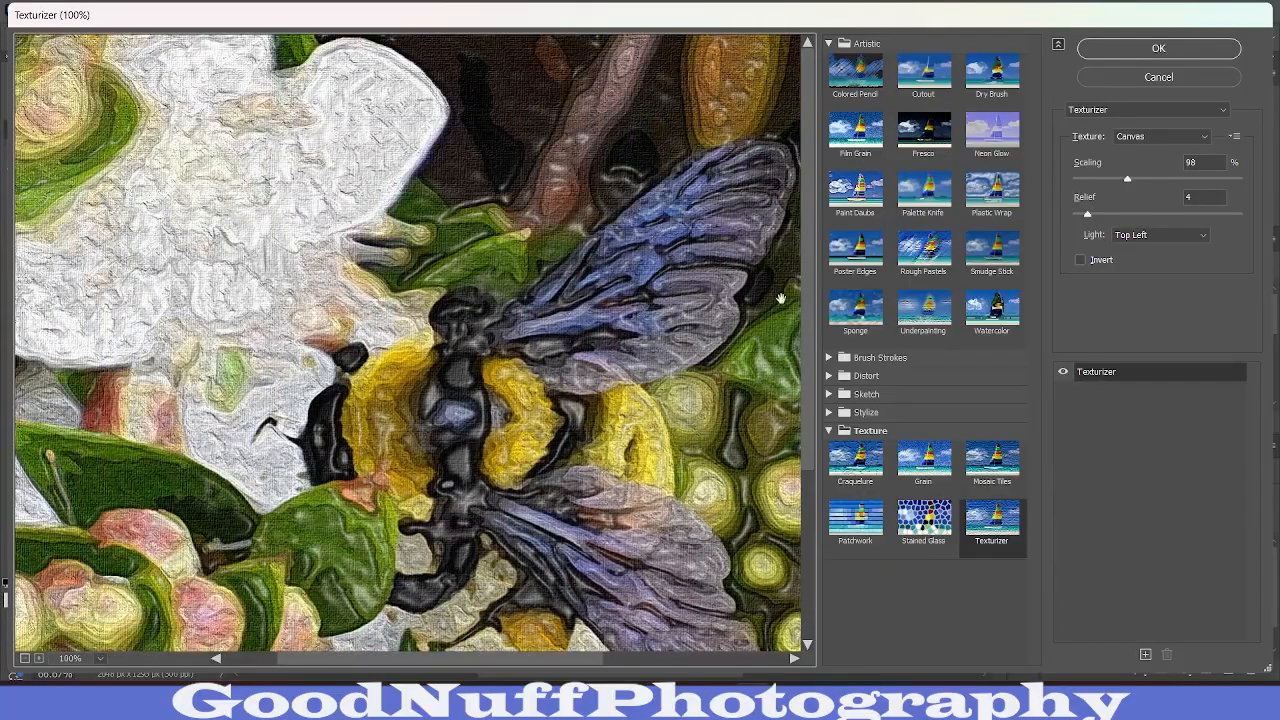
pyautogui.moveTo(655, 440); pyautogui.dragTo(550, 283)
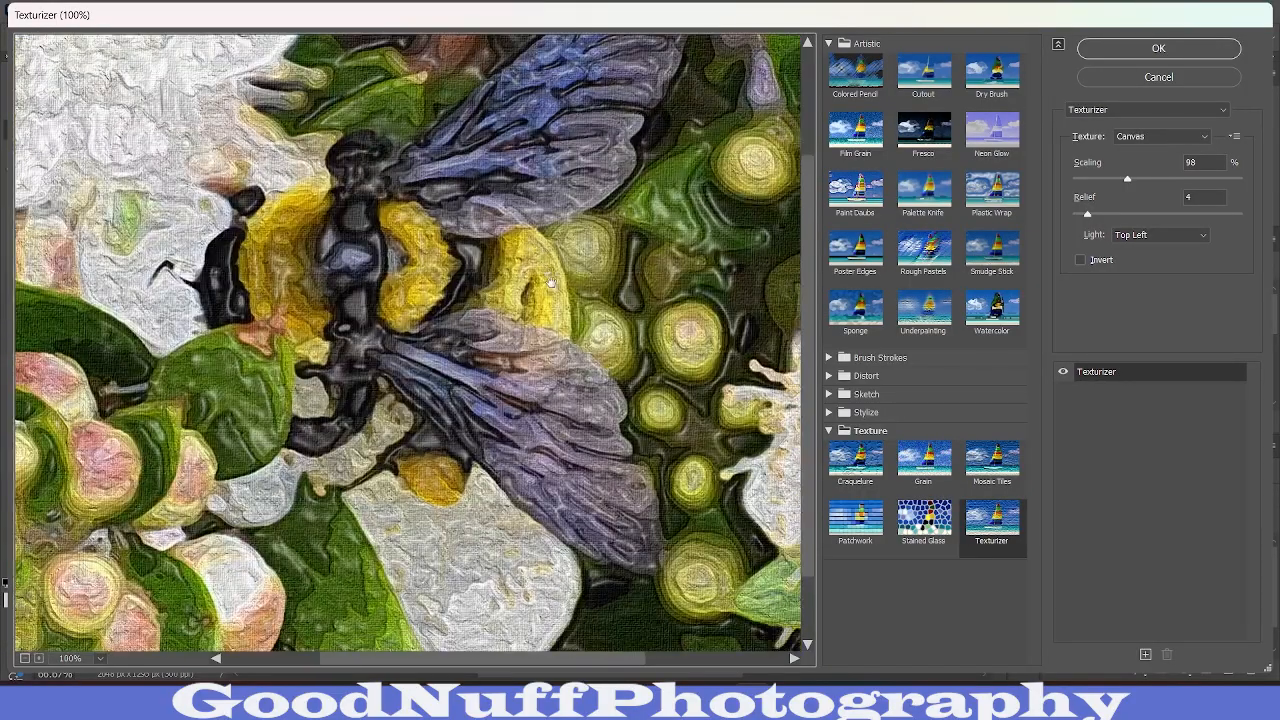
pyautogui.moveTo(458, 414); pyautogui.dragTo(672, 97)
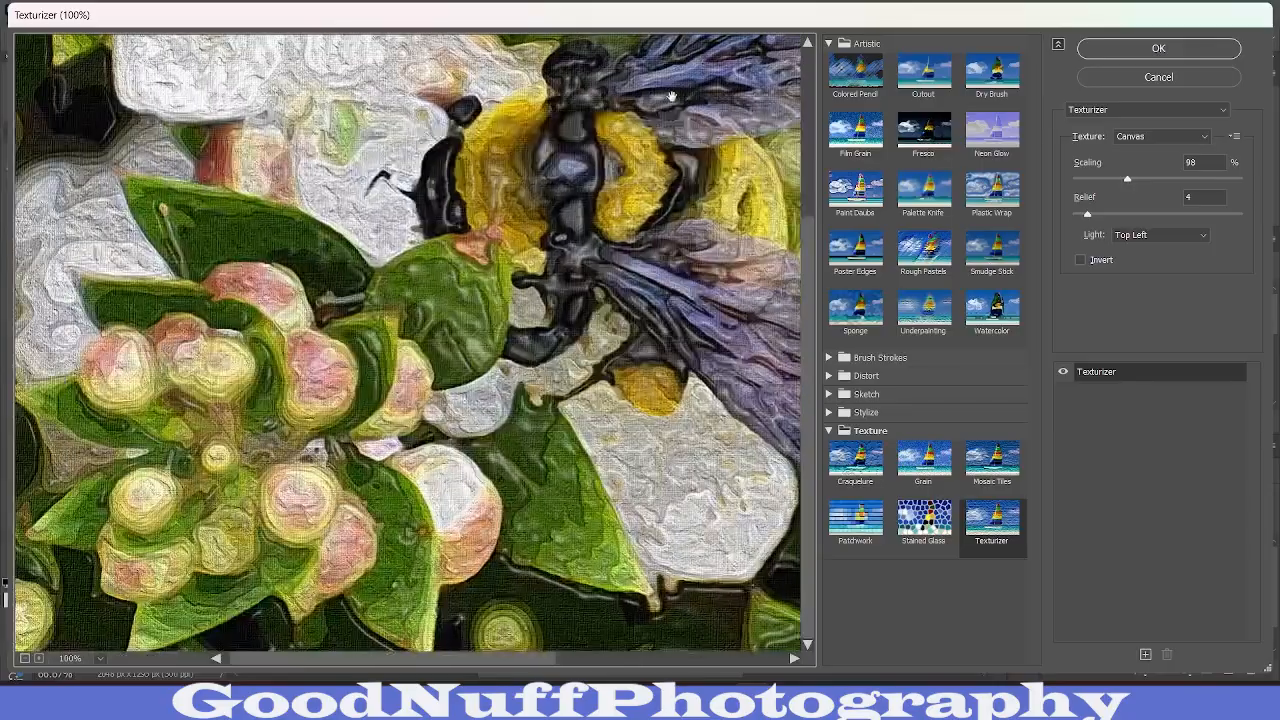
pyautogui.moveTo(314, 300); pyautogui.dragTo(372, 271)
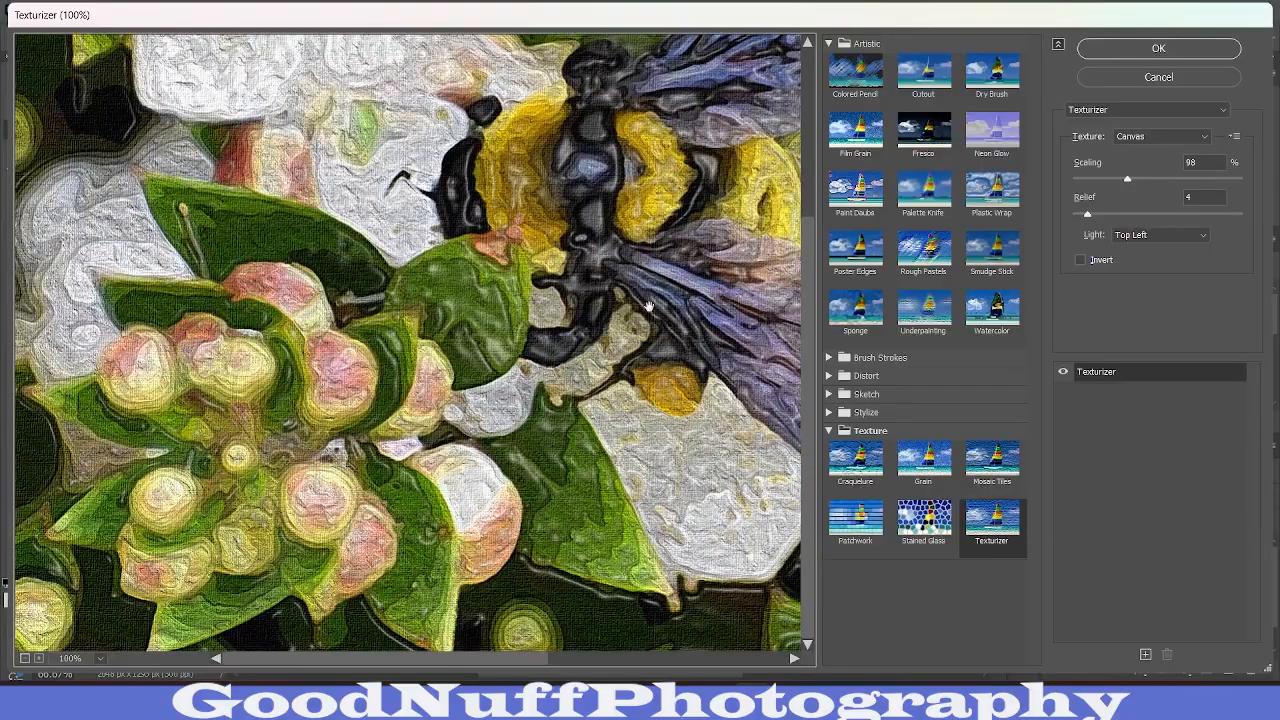
pyautogui.moveTo(666, 259); pyautogui.dragTo(393, 325)
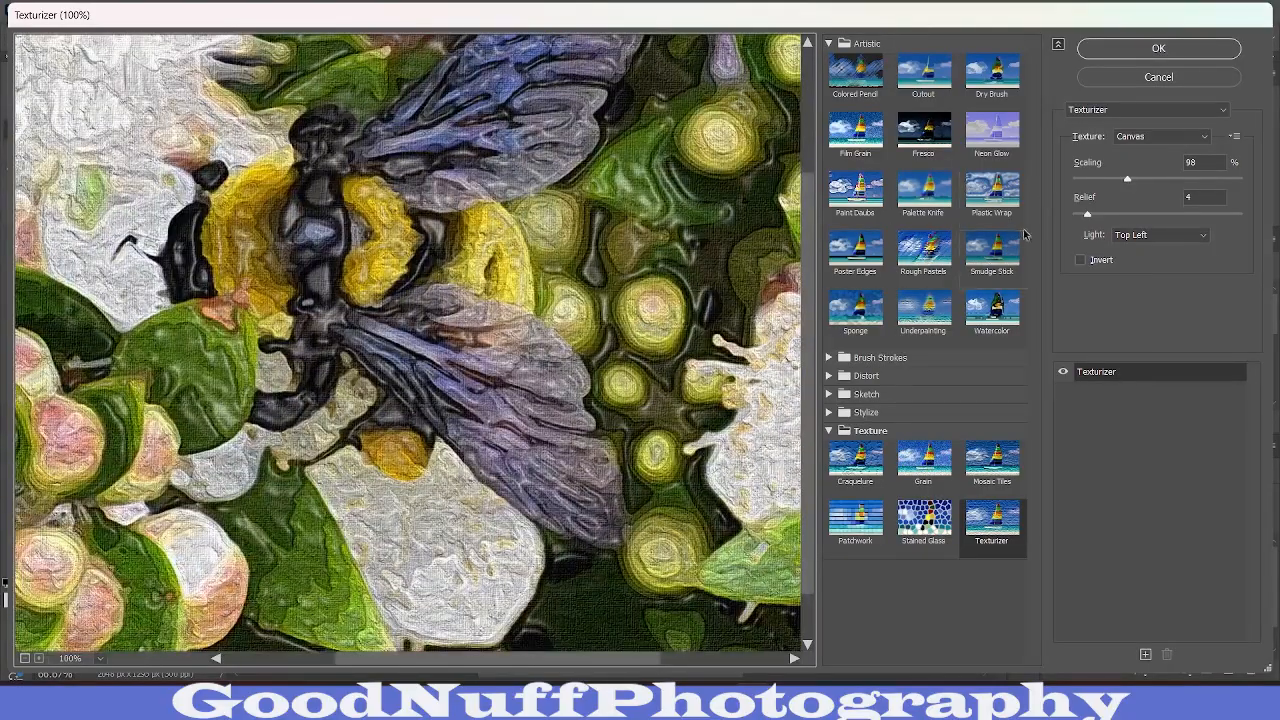
pyautogui.click(1102, 214)
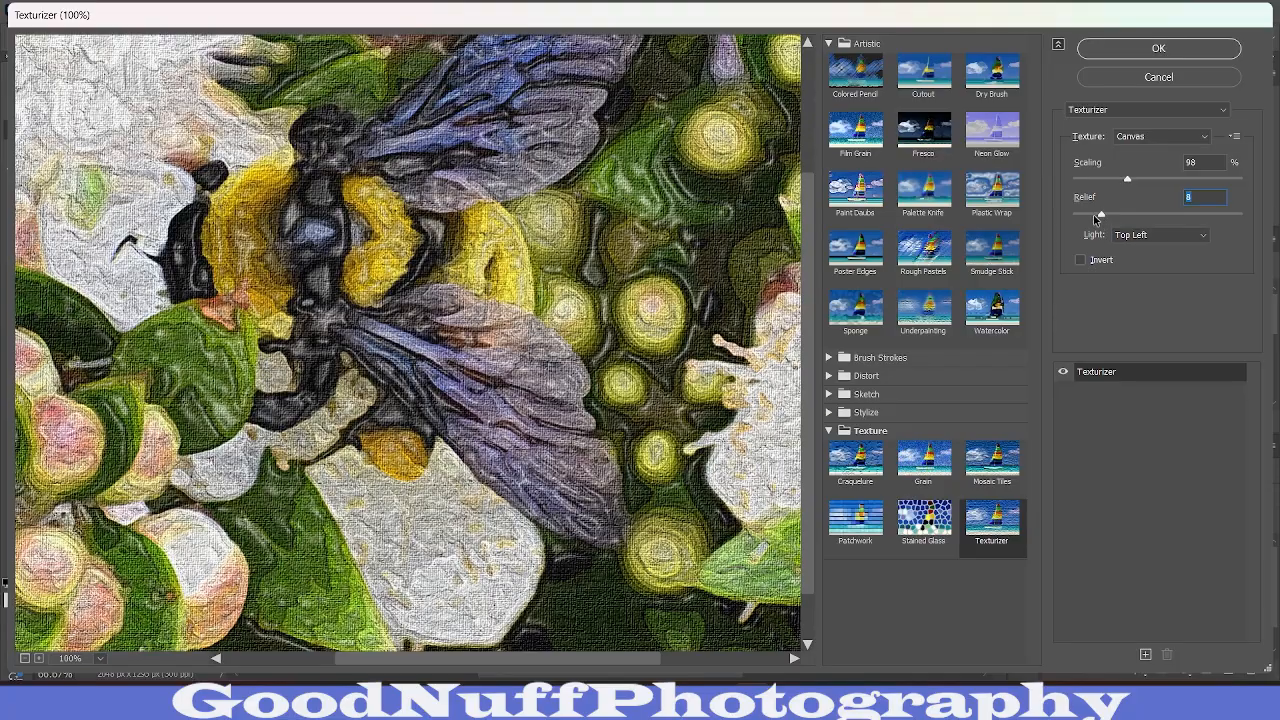
pyautogui.click(1094, 215)
pyautogui.click(1086, 215)
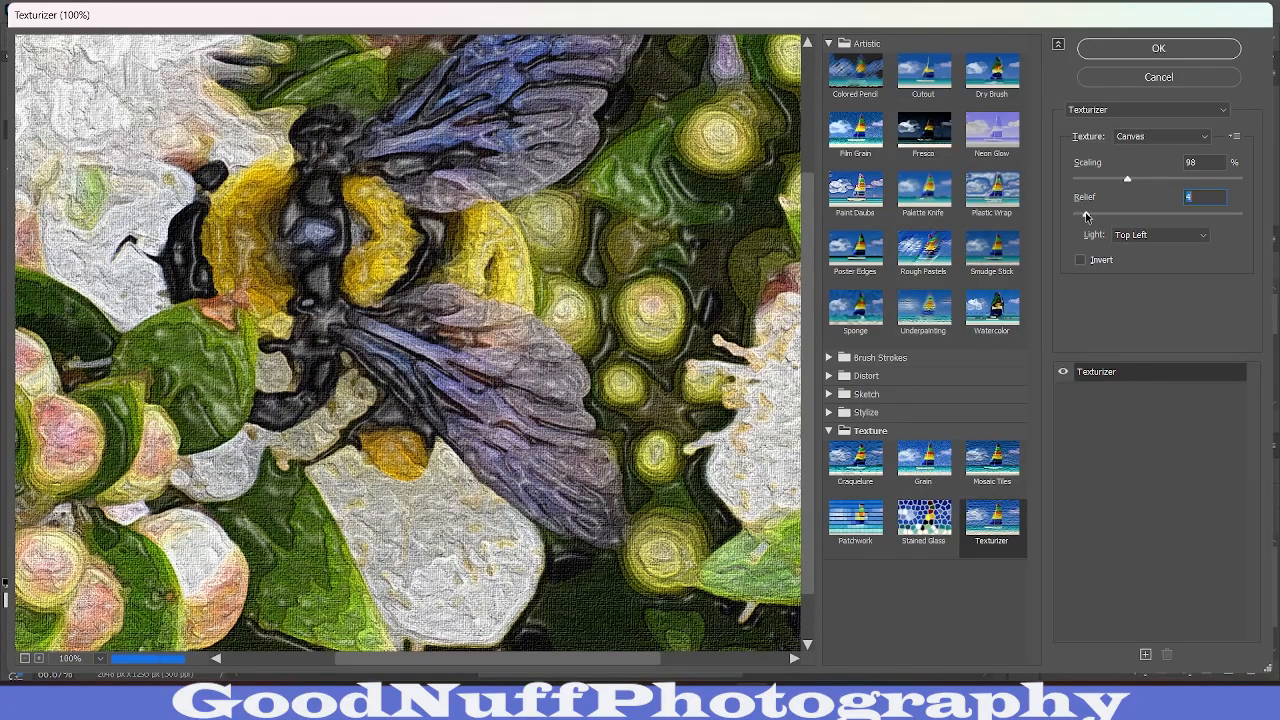
# Step: Try Texturizer Scaling 128%, set Scaling to 83% and Relief to 8, and apply the filter
pyautogui.click(1160, 178)
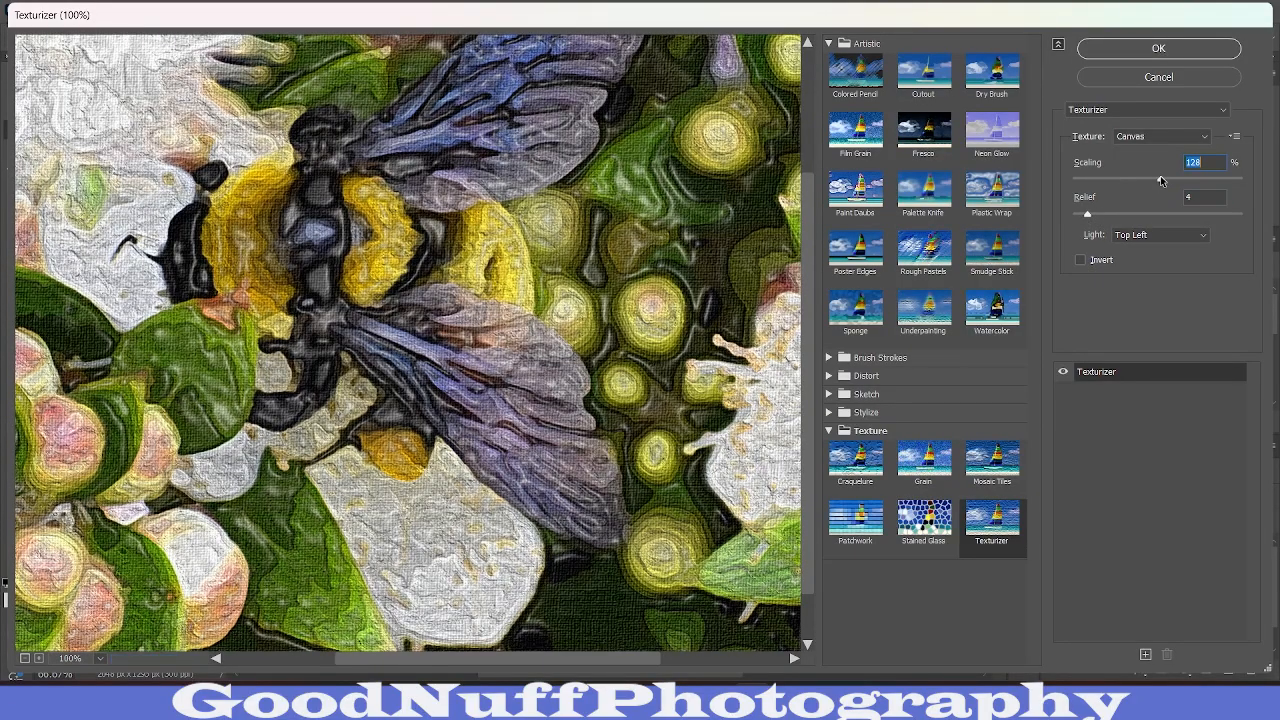
pyautogui.click(1110, 178)
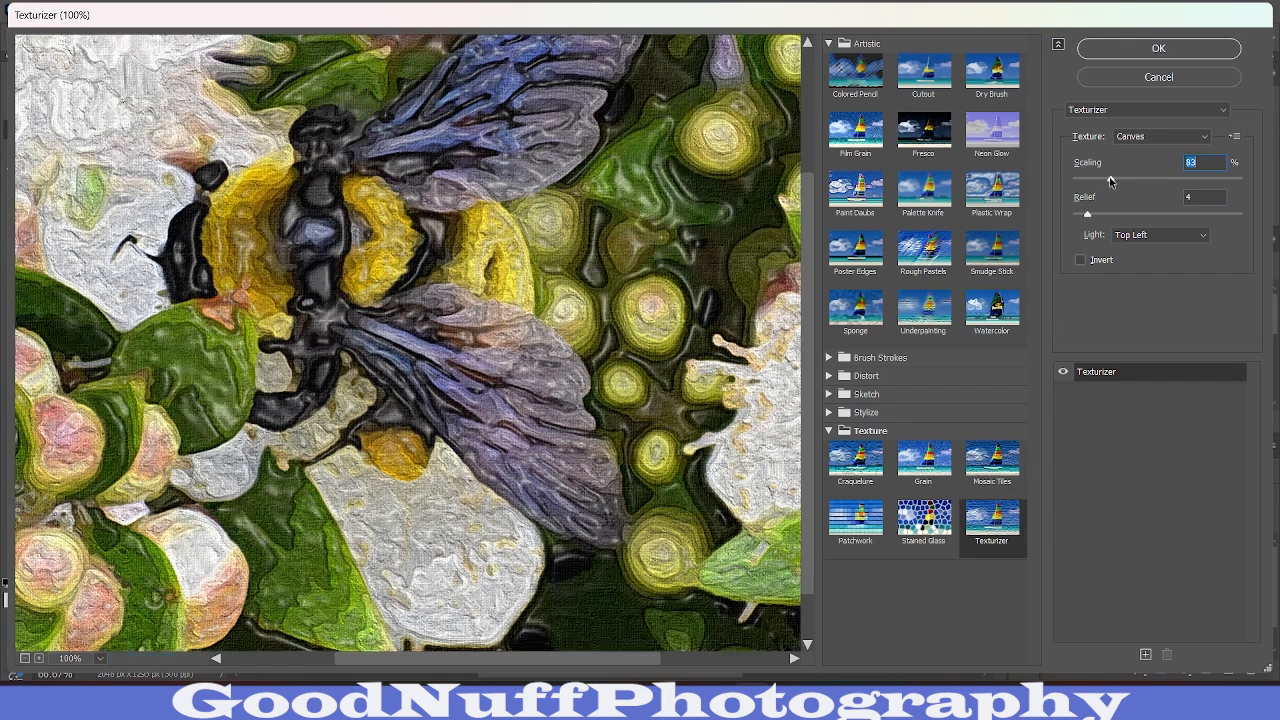
pyautogui.moveTo(667, 307); pyautogui.dragTo(607, 392)
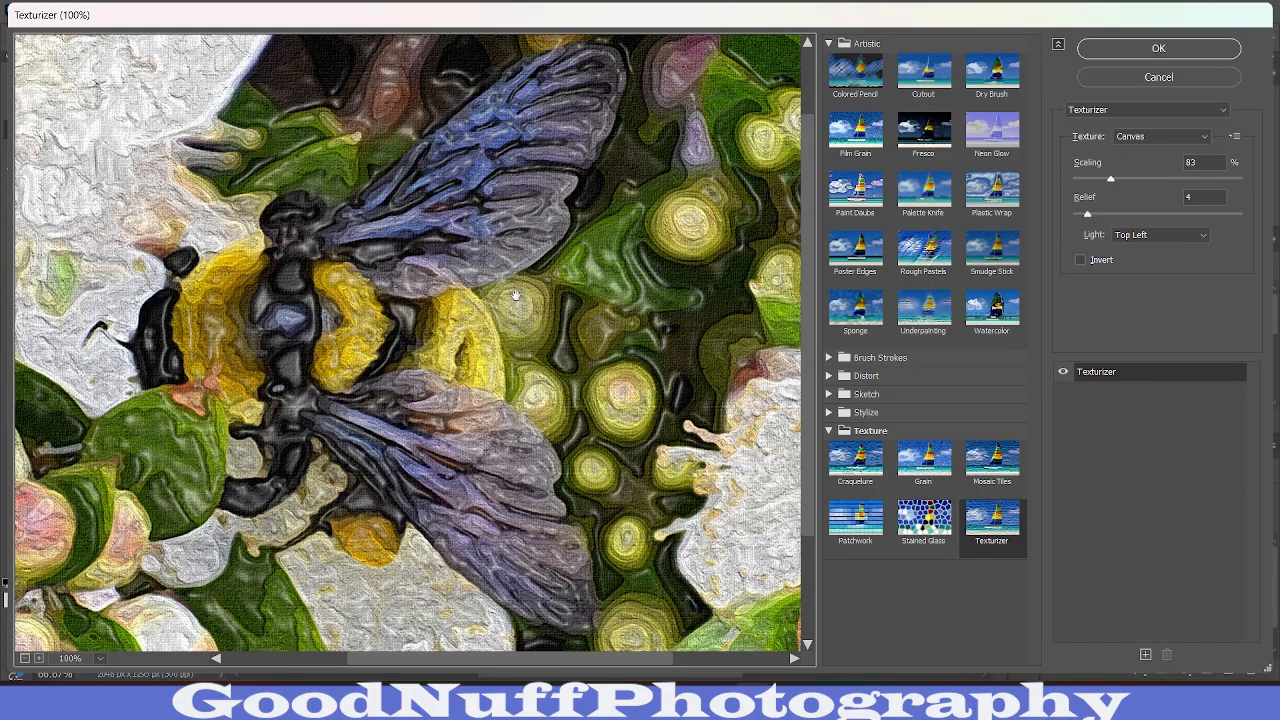
pyautogui.scroll(-5, 535, 317)
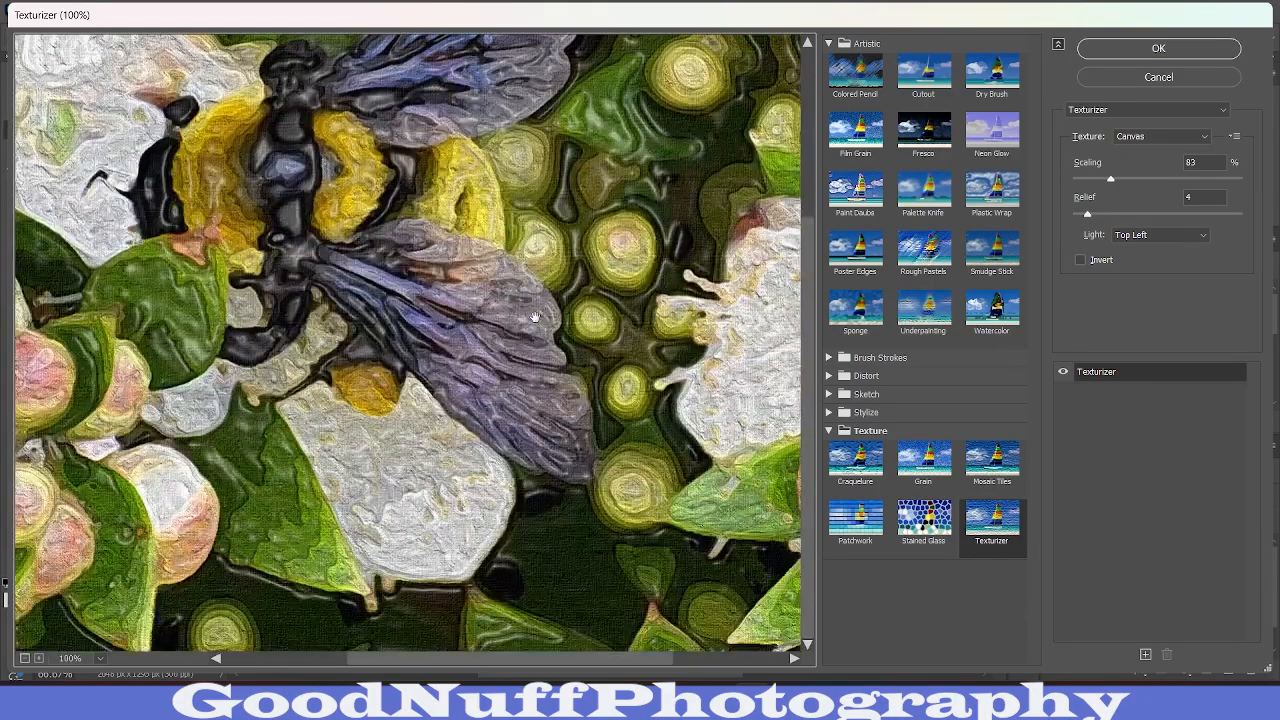
pyautogui.moveTo(336, 270); pyautogui.dragTo(627, 469)
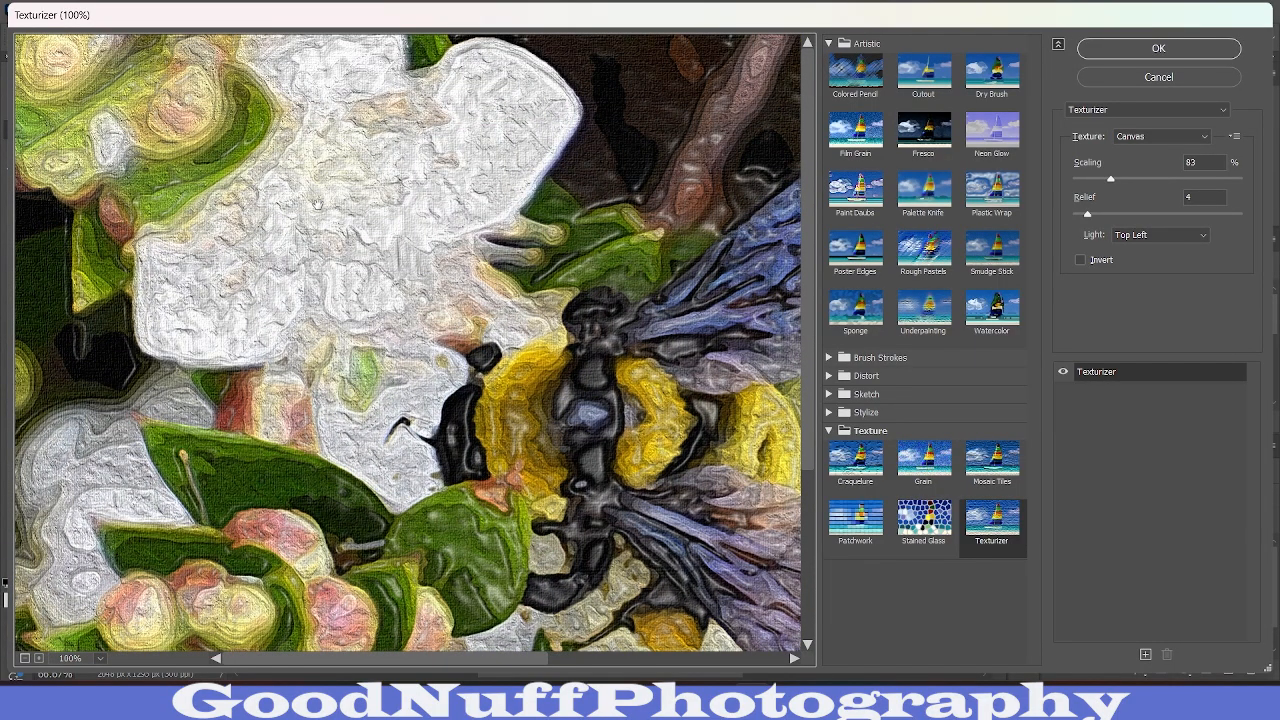
pyautogui.moveTo(612, 450); pyautogui.dragTo(421, 325)
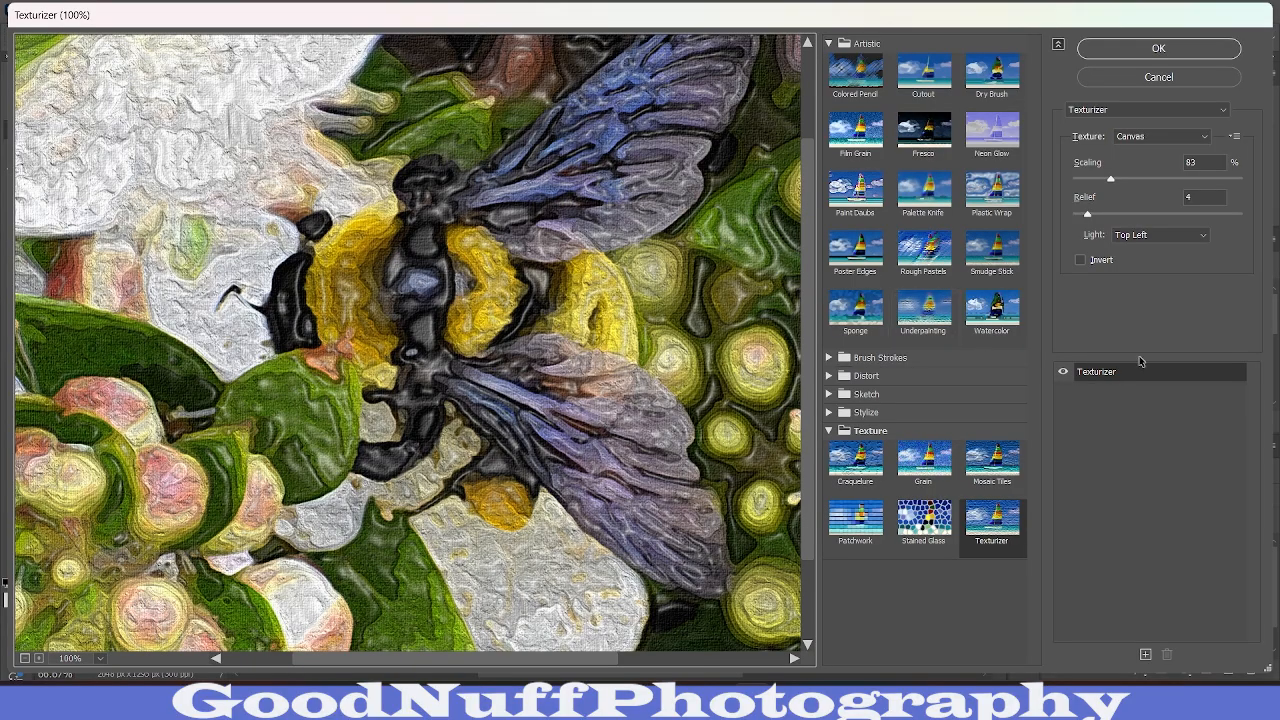
pyautogui.click(1100, 214)
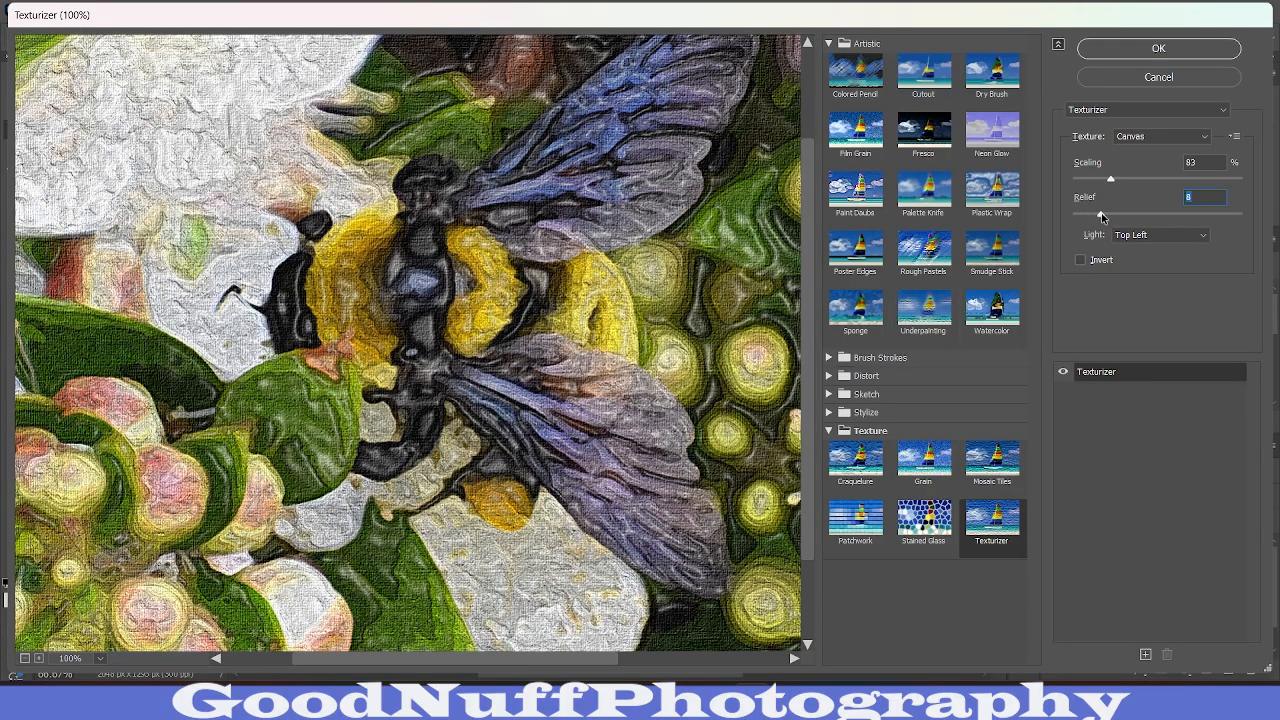
pyautogui.click(1158, 48)
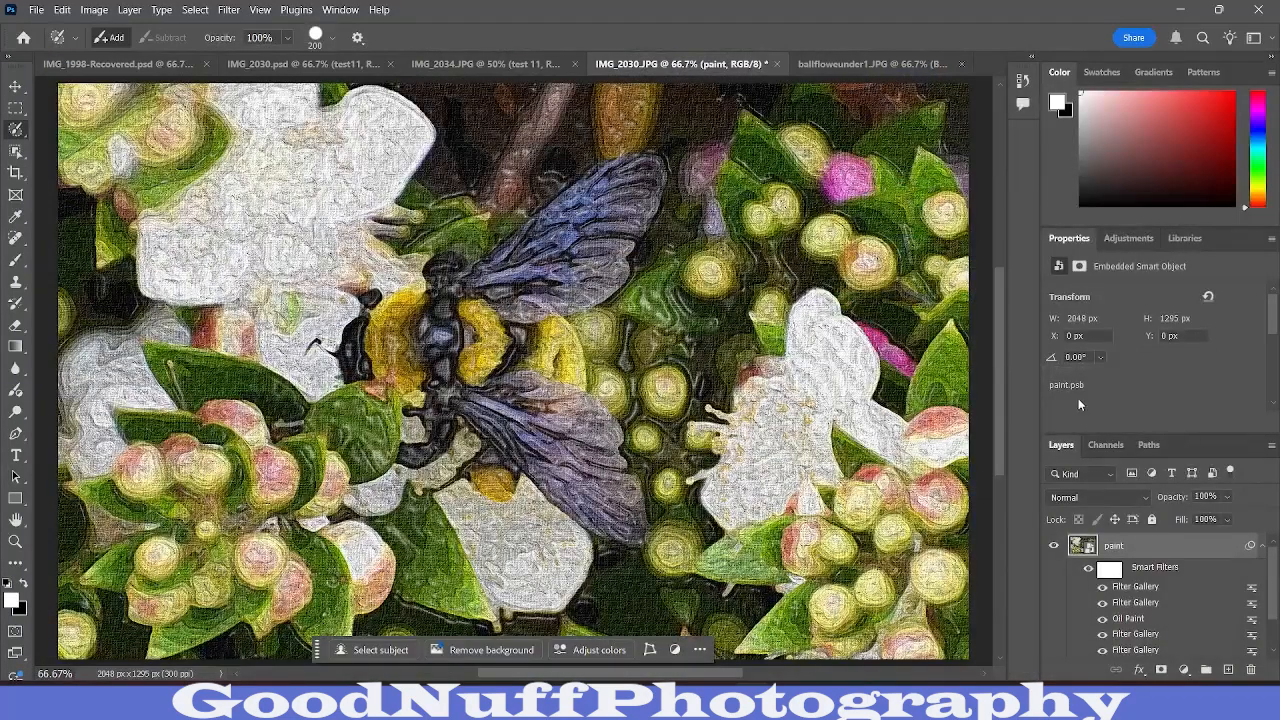
# Step: Try the Oil Paint smart filter's blending opacity at 0%, set it to 82%, and apply it
pyautogui.scroll(-2, 1158, 561)
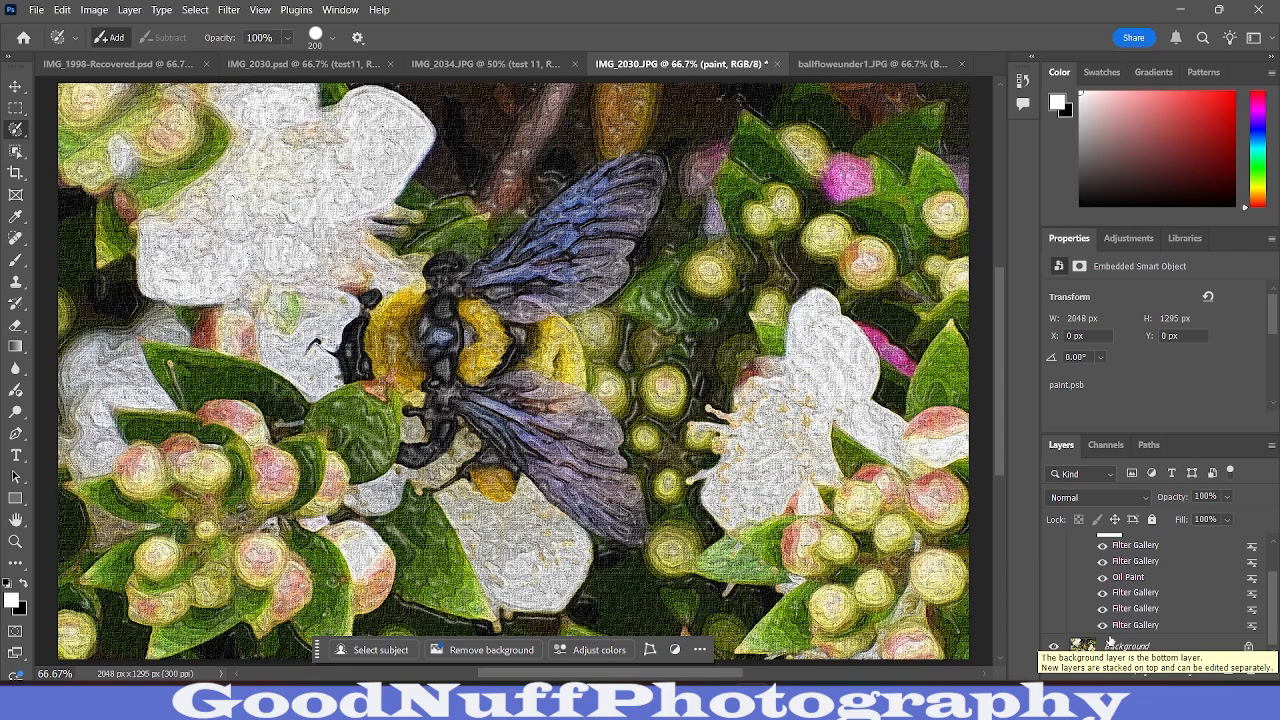
pyautogui.doubleClick(1250, 580)
pyautogui.click(684, 286)
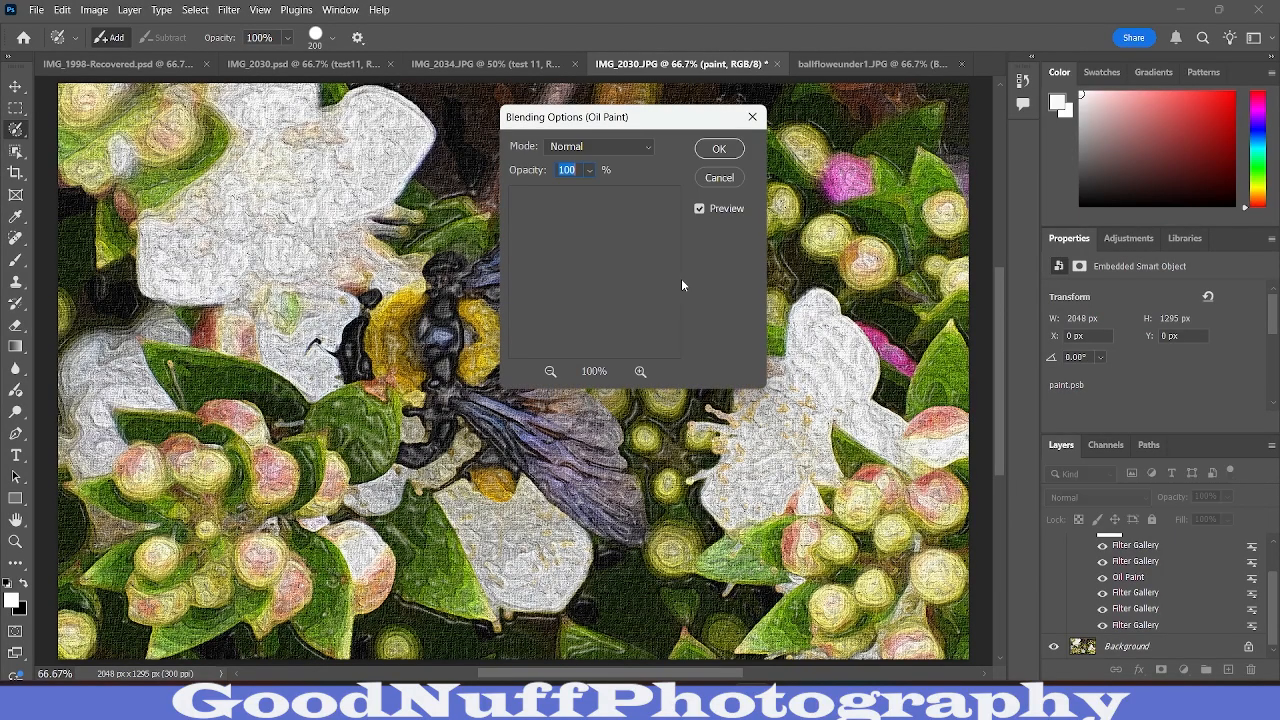
pyautogui.click(589, 170)
pyautogui.moveTo(602, 191); pyautogui.dragTo(527, 192)
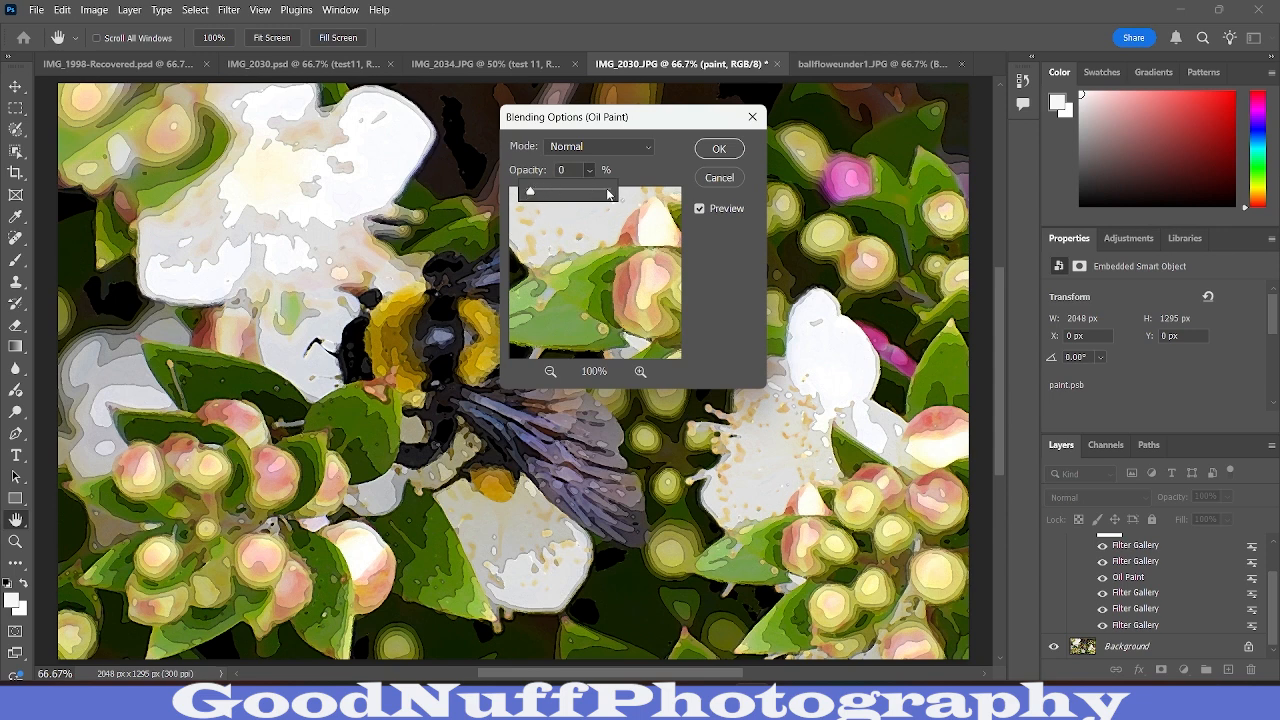
pyautogui.moveTo(607, 194); pyautogui.dragTo(593, 193)
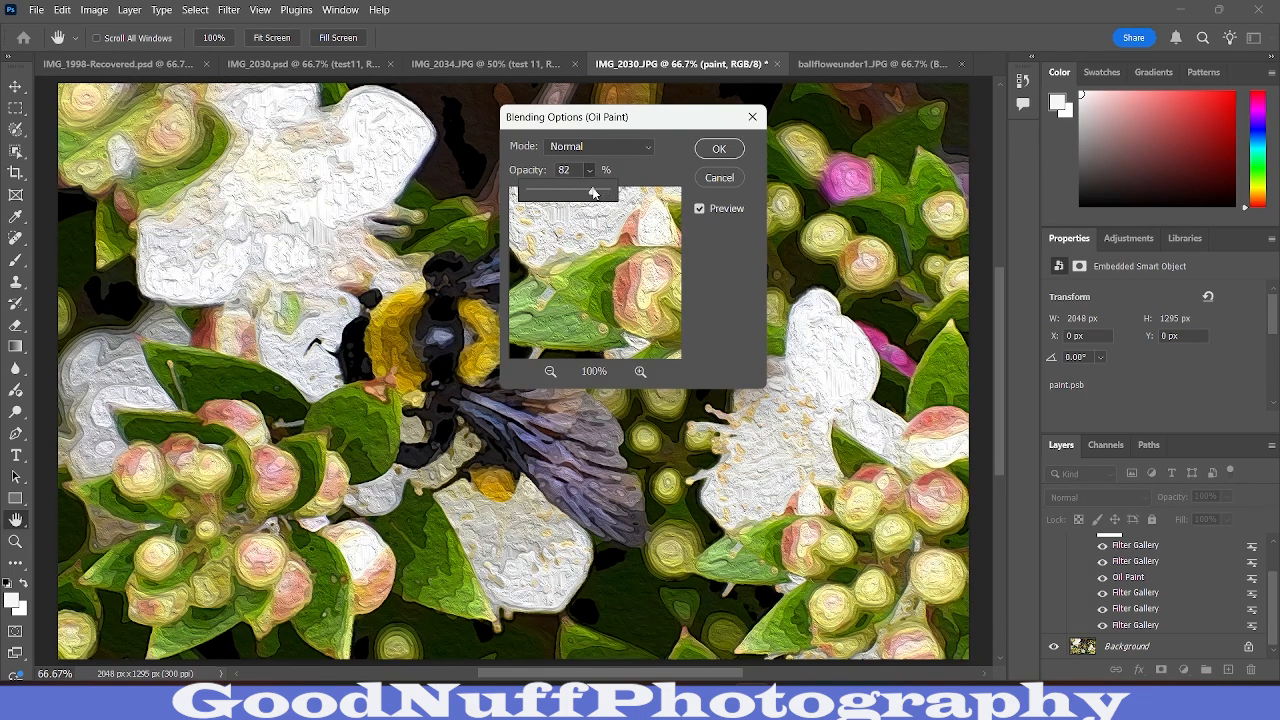
pyautogui.click(728, 149)
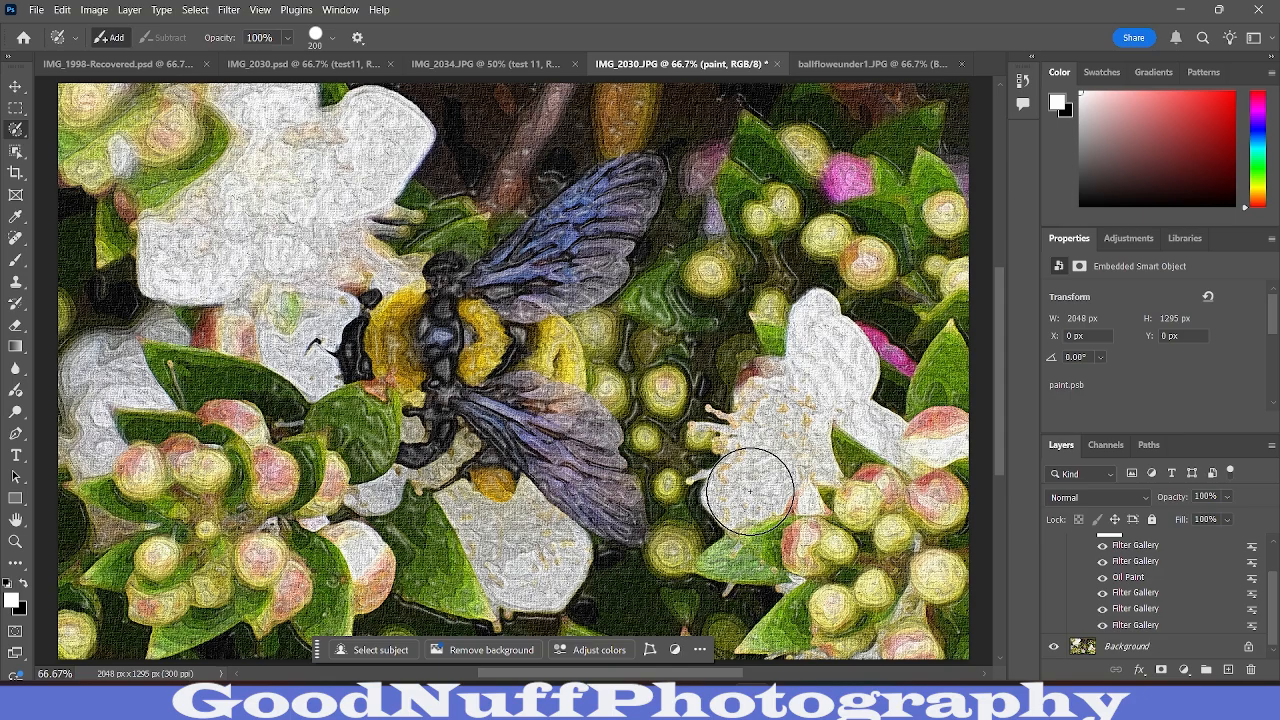
# Step: Edit the lowest smart filter, Poster Edges, with Posterization set to 3, and apply it
pyautogui.doubleClick(1136, 625)
pyautogui.click(688, 287)
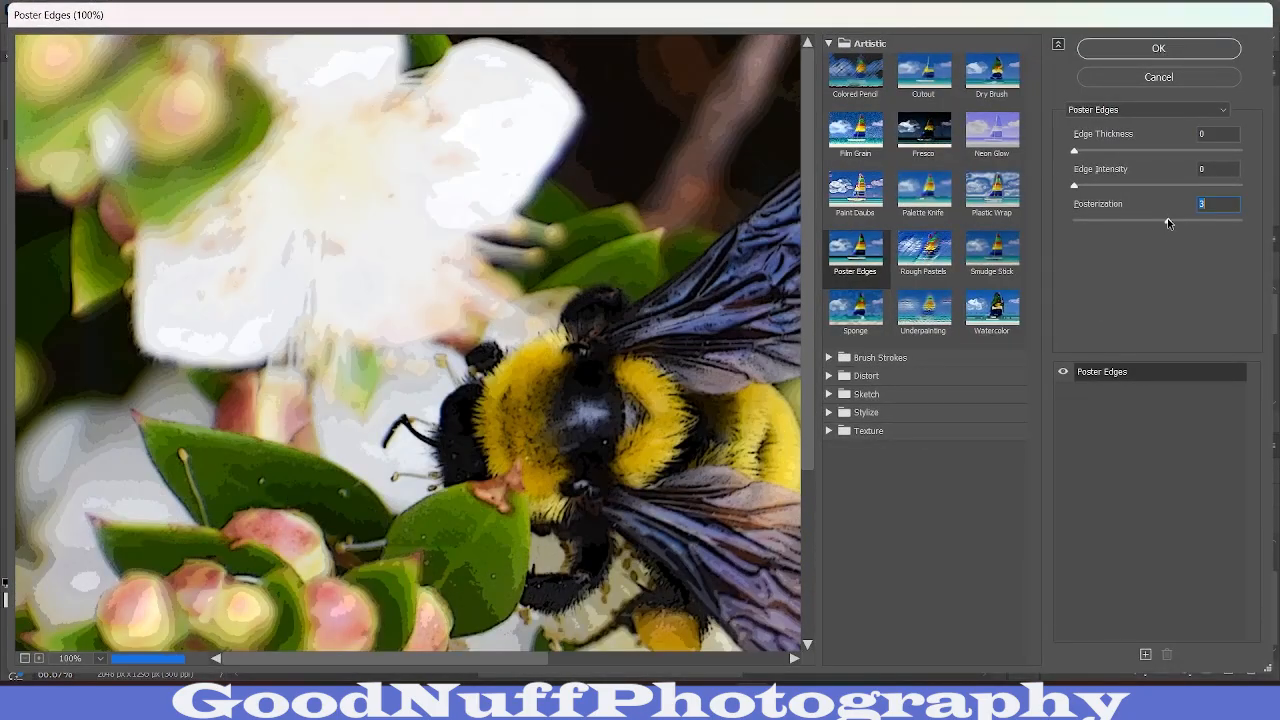
pyautogui.click(1158, 48)
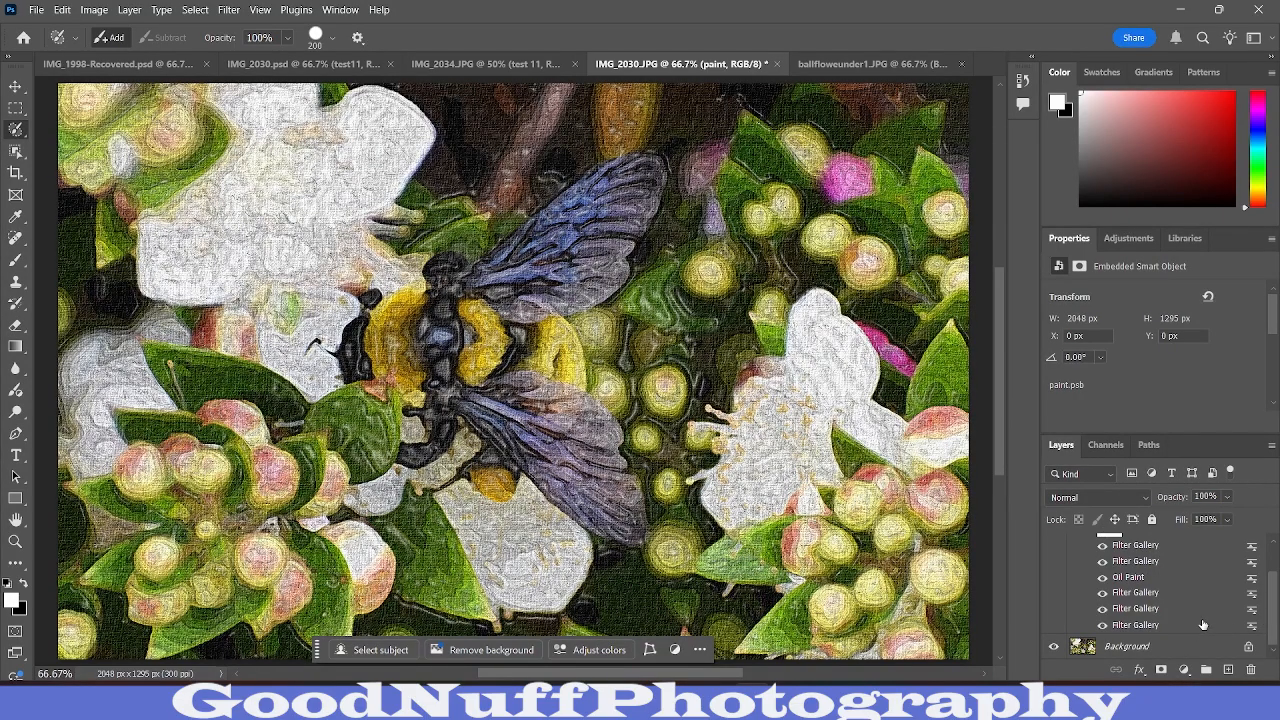
pyautogui.doubleClick(1143, 627)
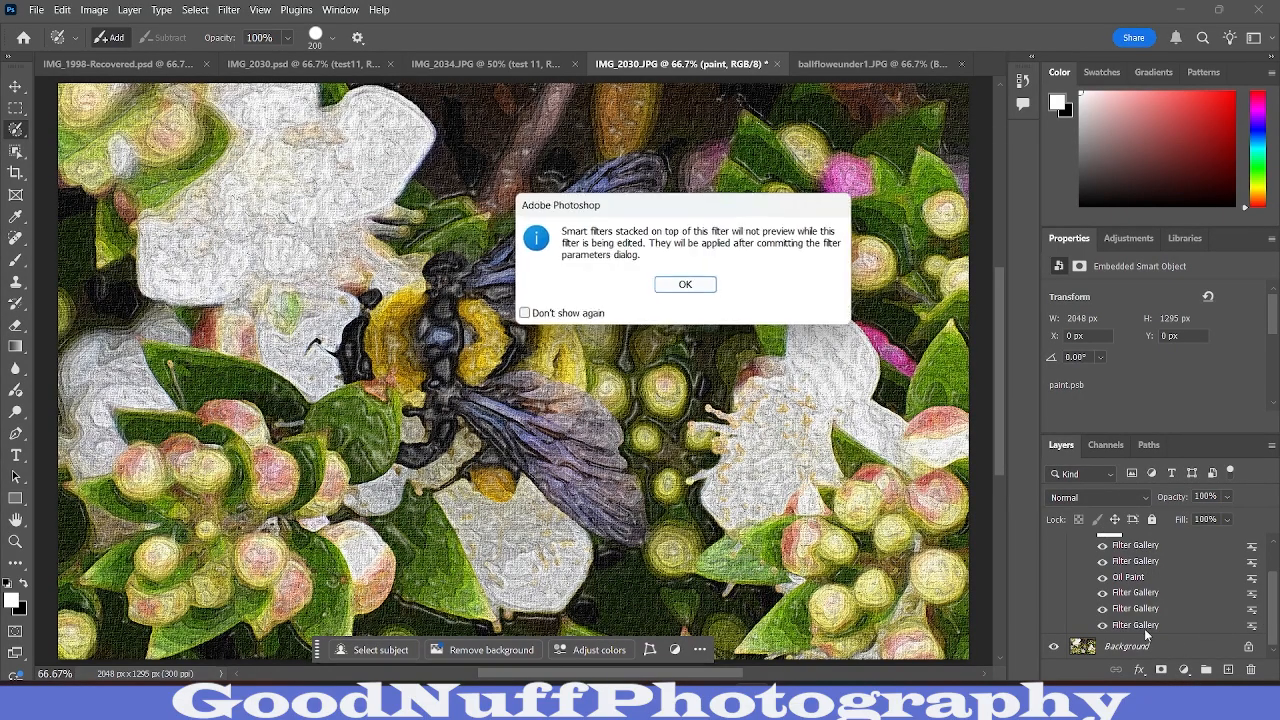
pyautogui.click(687, 286)
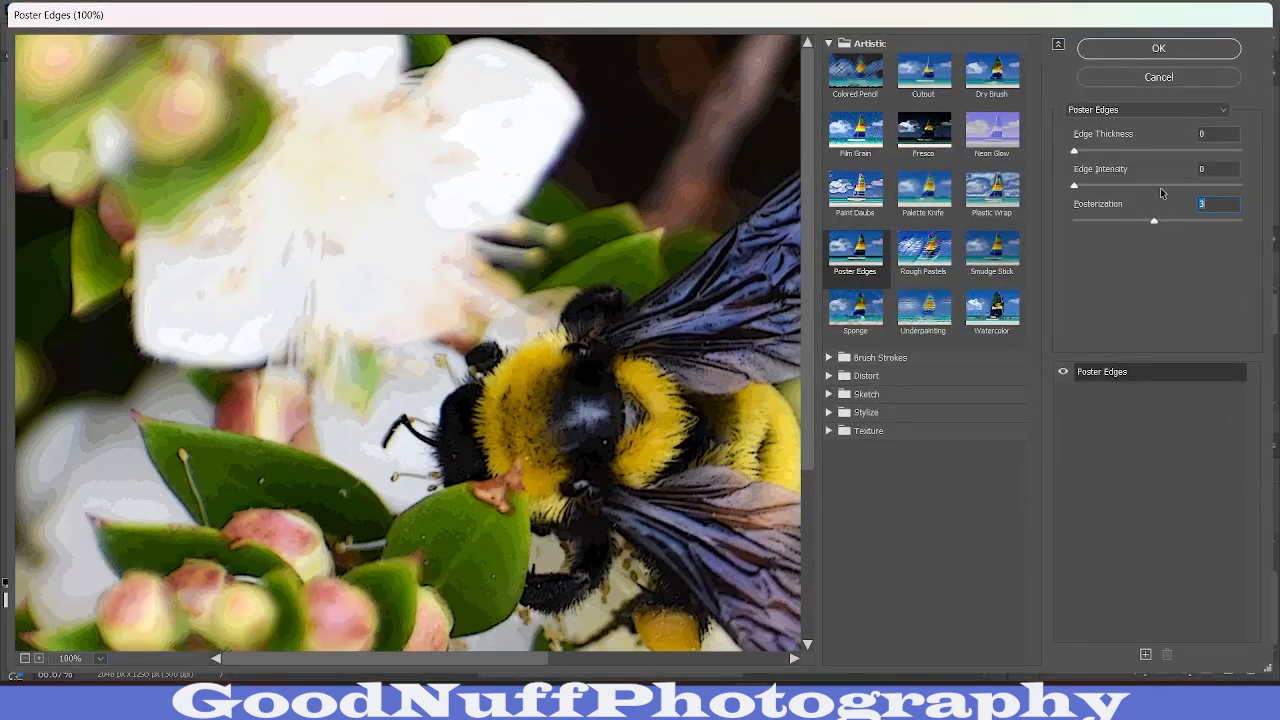
pyautogui.click(1151, 47)
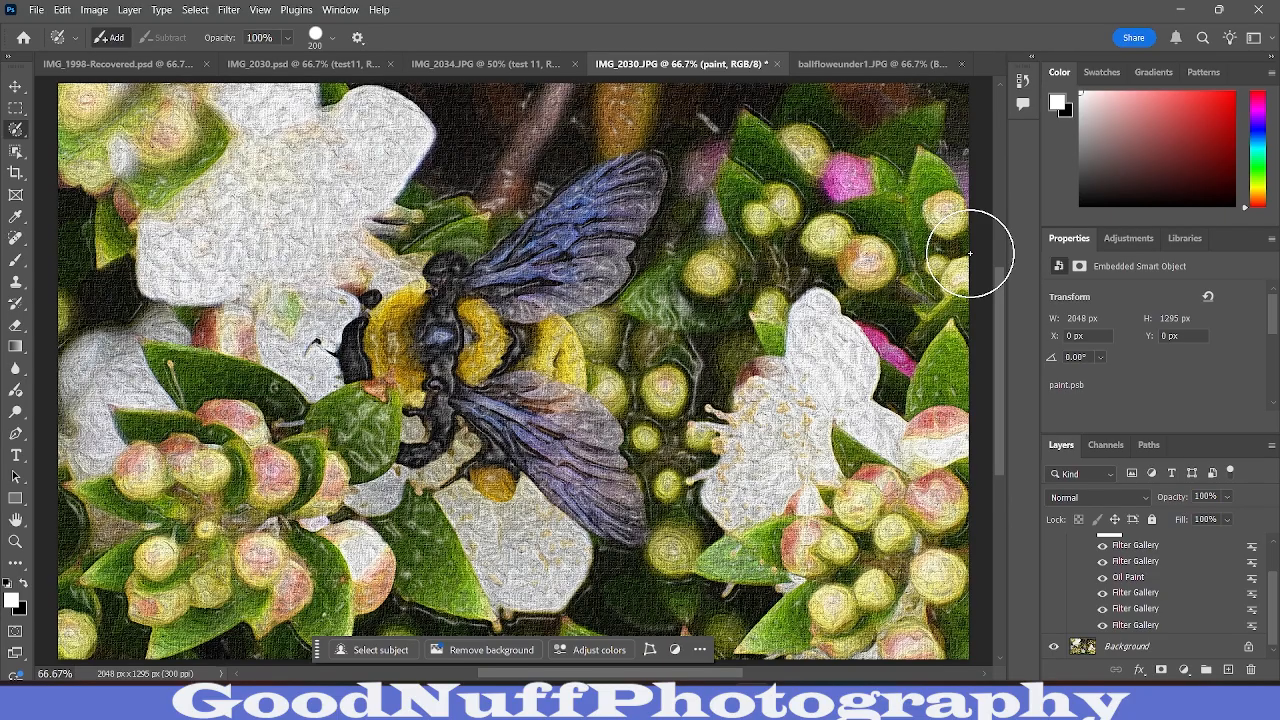
# Step: Edit the Plastic Wrap smart filter to Highlight Strength 9 and Detail 5, check it on the bee, and apply it
pyautogui.doubleClick(1137, 563)
pyautogui.click(690, 288)
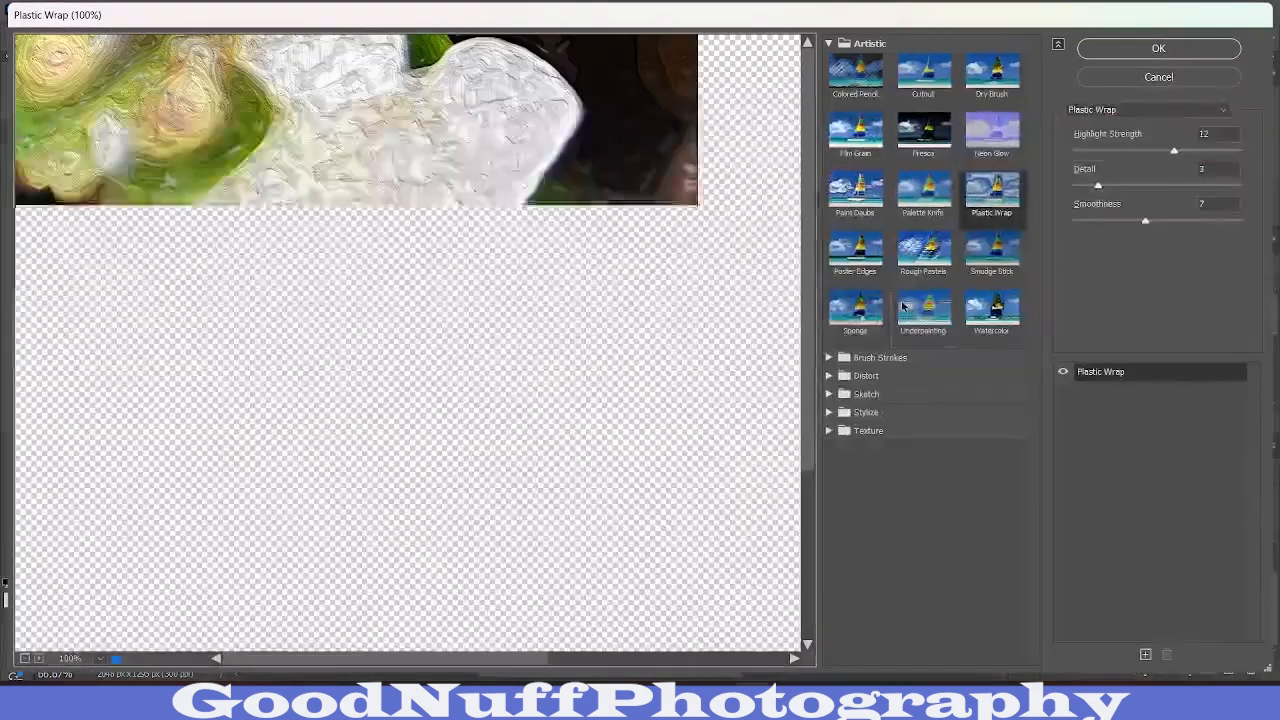
pyautogui.moveTo(637, 428); pyautogui.dragTo(500, 506)
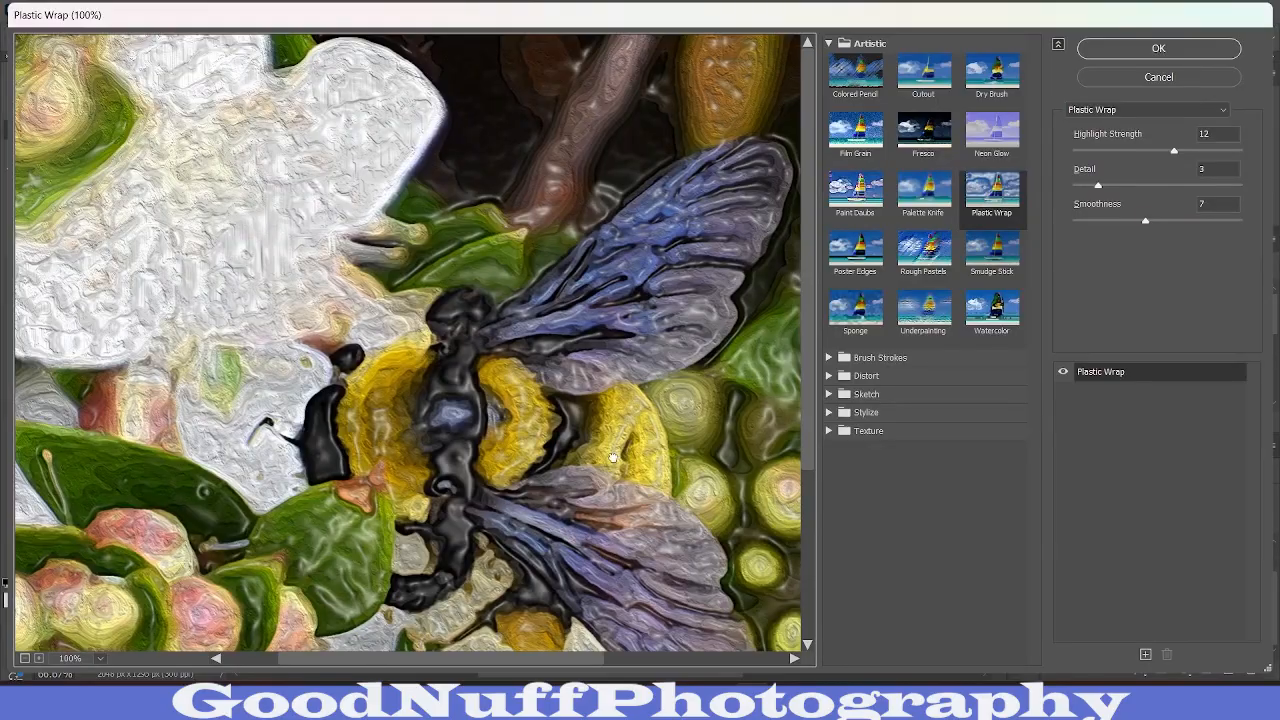
pyautogui.moveTo(738, 284); pyautogui.dragTo(538, 438)
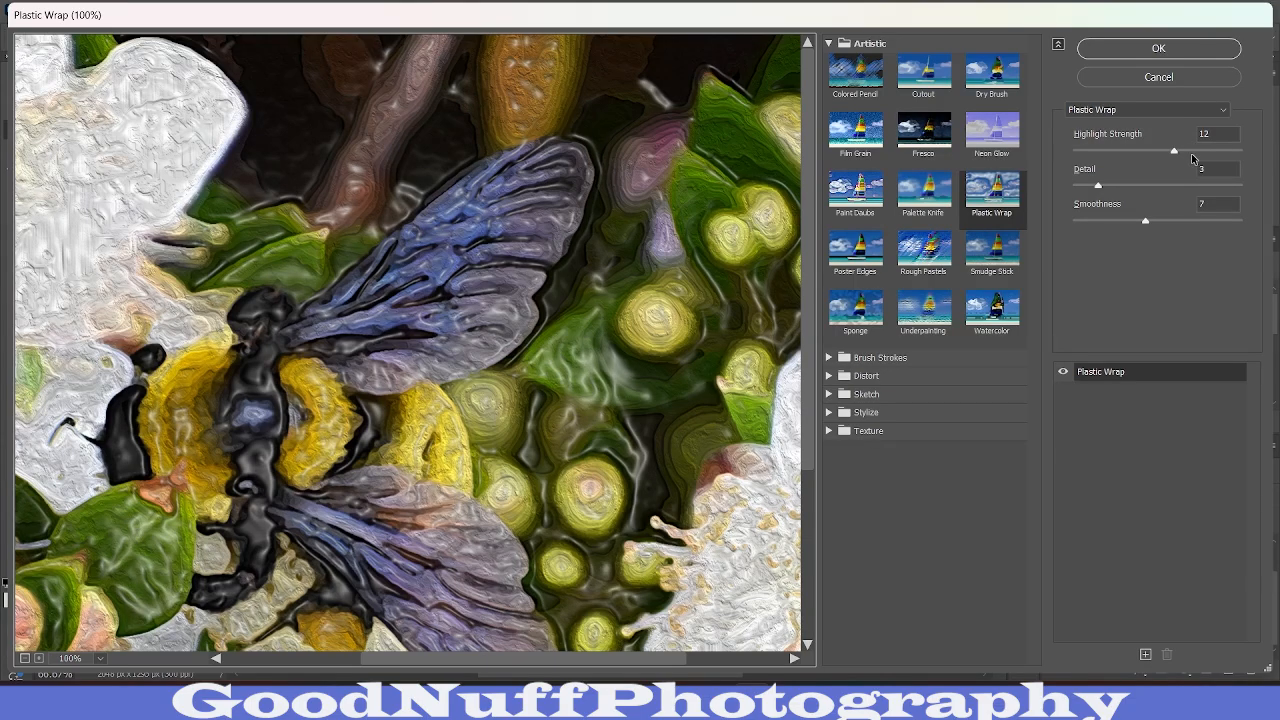
pyautogui.moveTo(1174, 150); pyautogui.dragTo(1149, 152)
pyautogui.moveTo(1098, 186); pyautogui.dragTo(1128, 186)
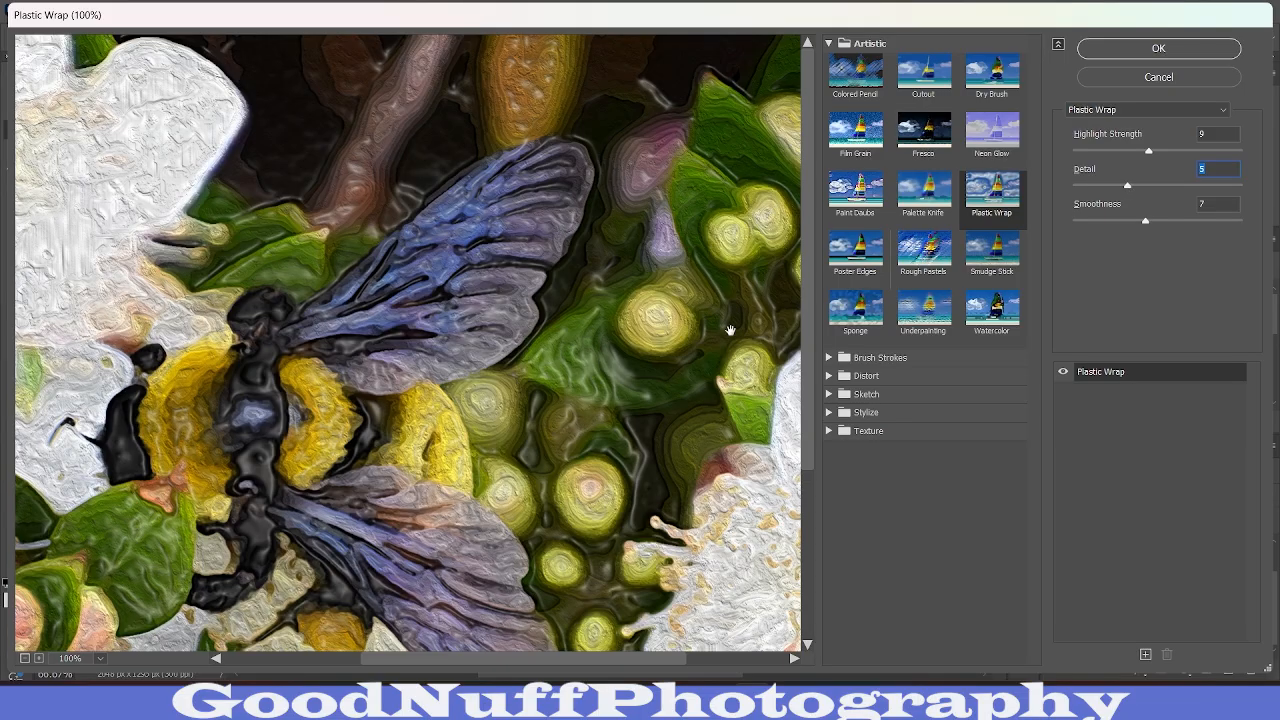
pyautogui.moveTo(620, 338); pyautogui.dragTo(849, 380)
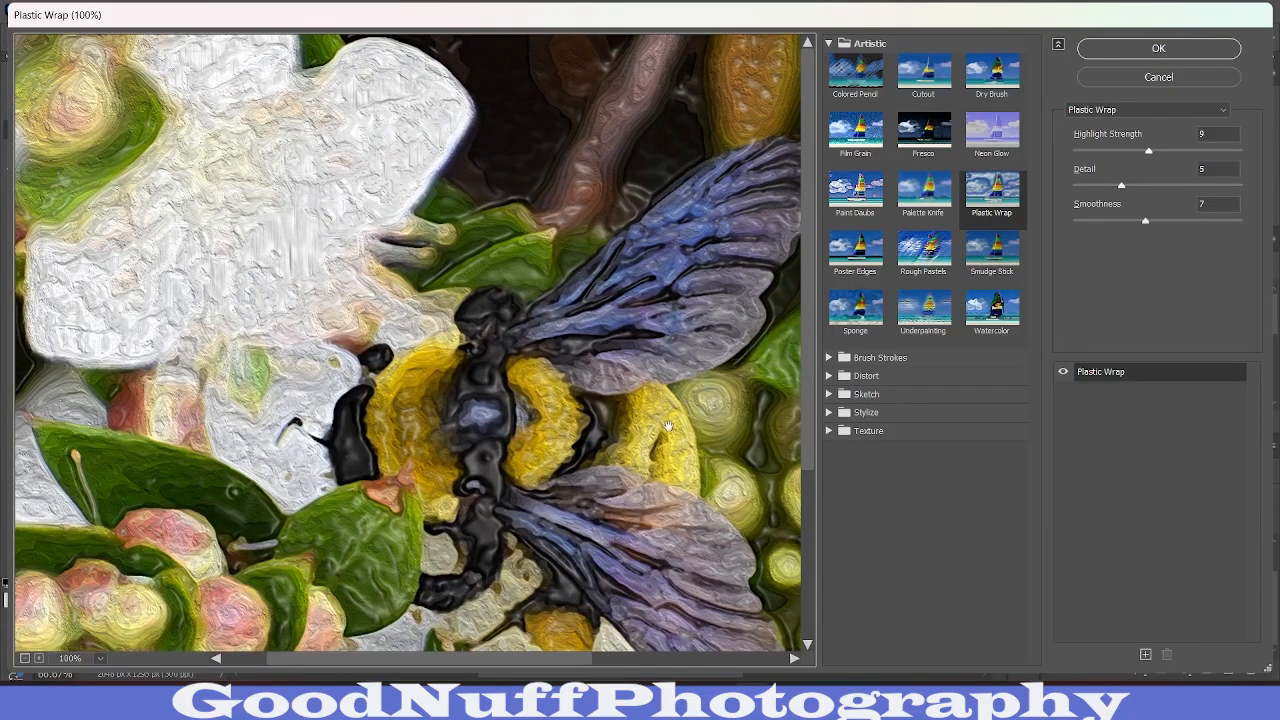
pyautogui.click(1168, 52)
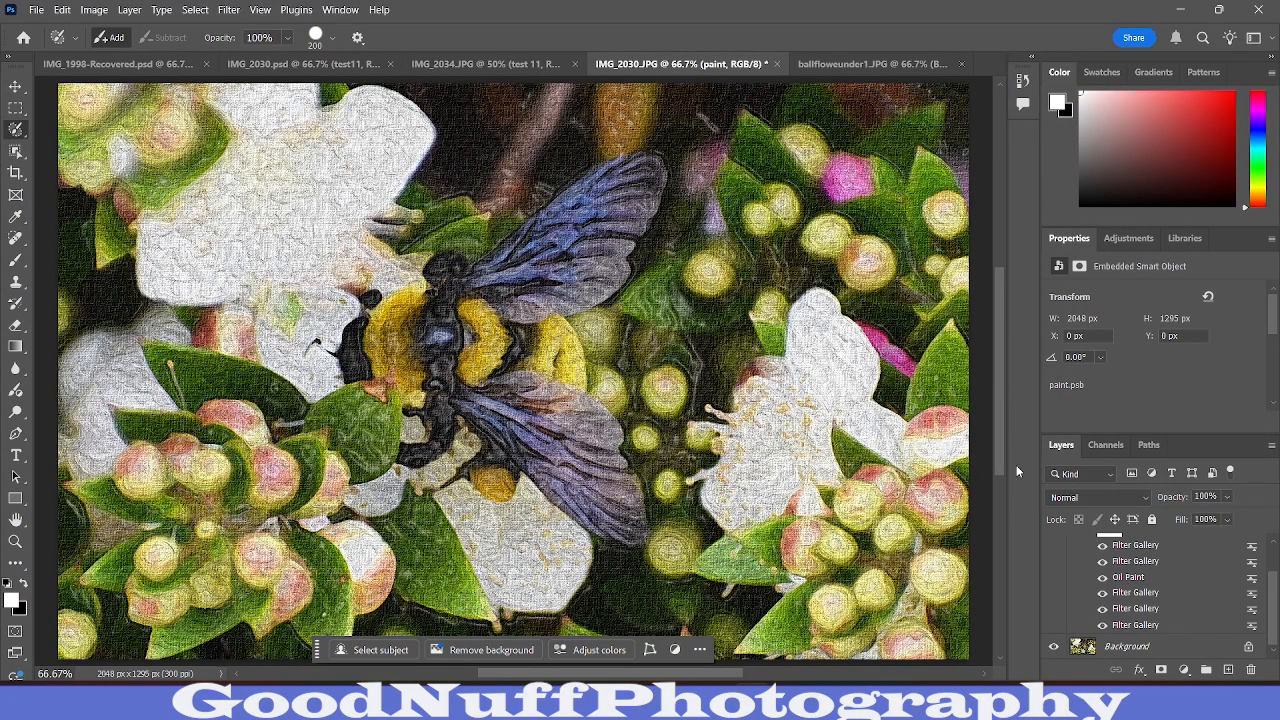
# Step: Edit the Texturizer smart filter to Relief 4 and Scaling 107%, and apply it
pyautogui.doubleClick(1137, 546)
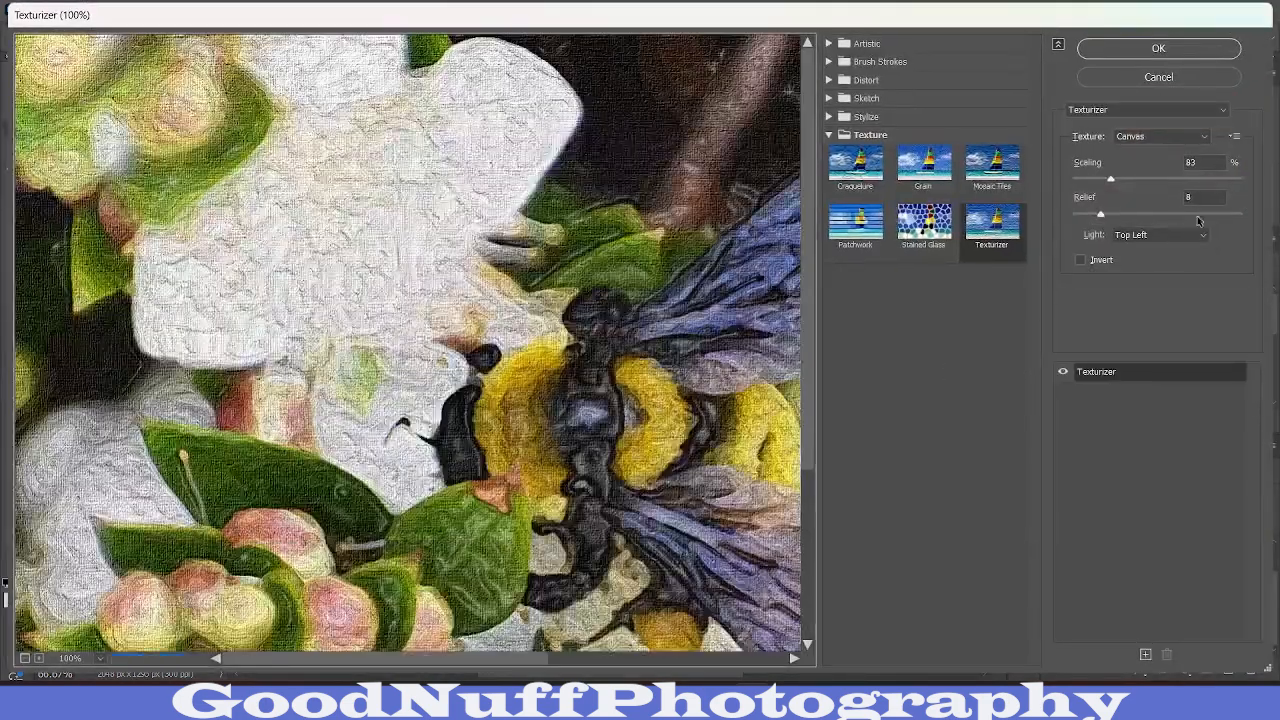
pyautogui.click(1083, 206)
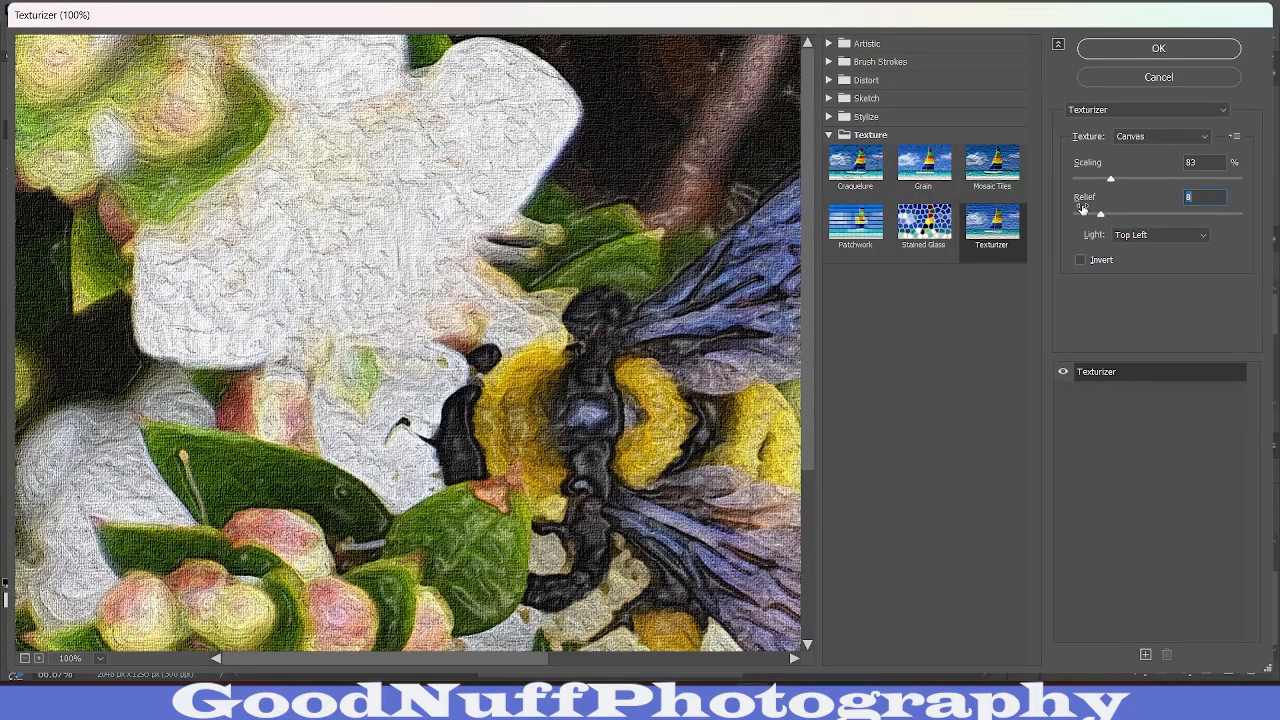
pyautogui.click(1087, 214)
pyautogui.click(1137, 179)
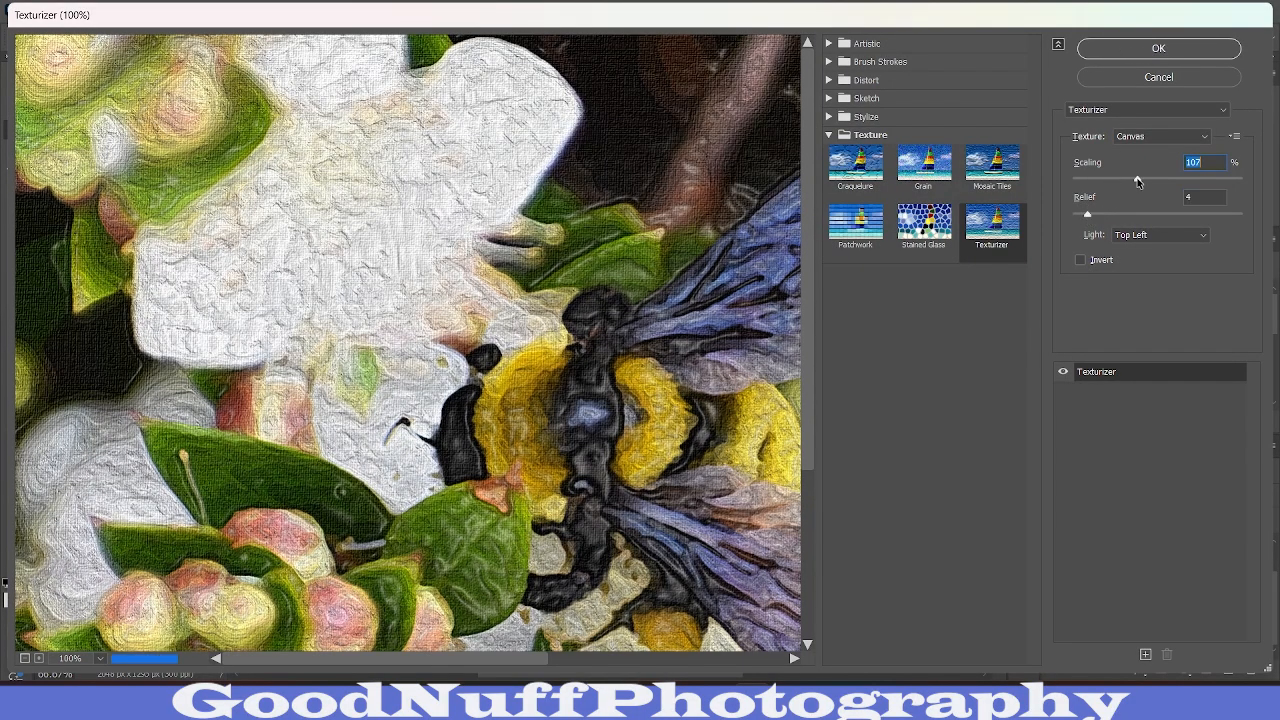
pyautogui.click(1186, 48)
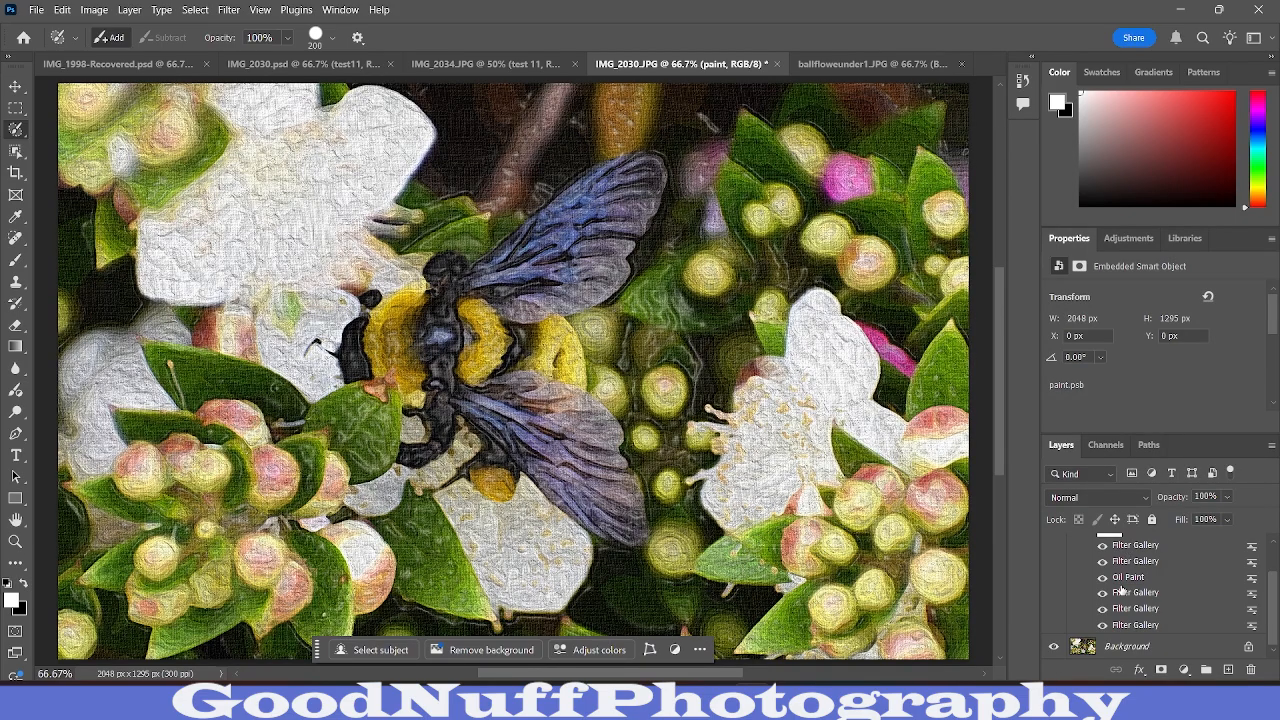
# Step: Toggle the paint layer's visibility repeatedly to compare the painted effect with the original photo, leaving the layer visible
pyautogui.scroll(2, 1148, 560)
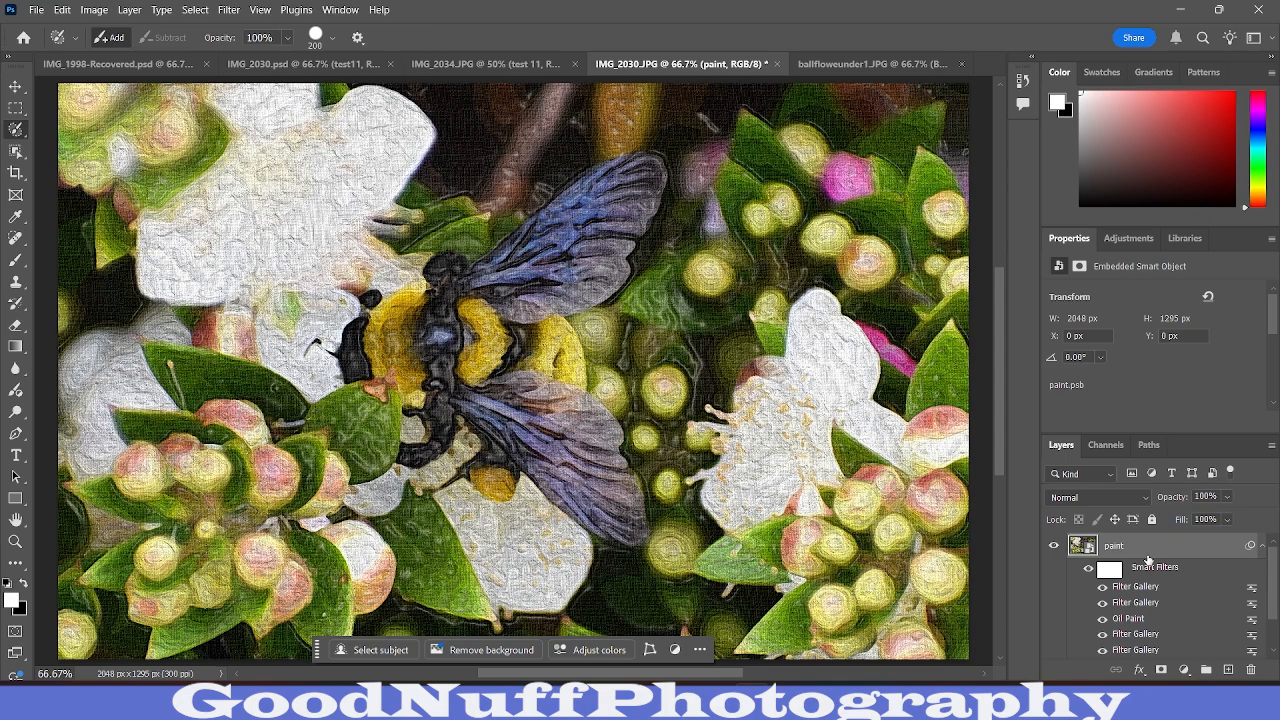
pyautogui.click(1054, 546)
pyautogui.click(1054, 546)
pyautogui.click(1055, 546)
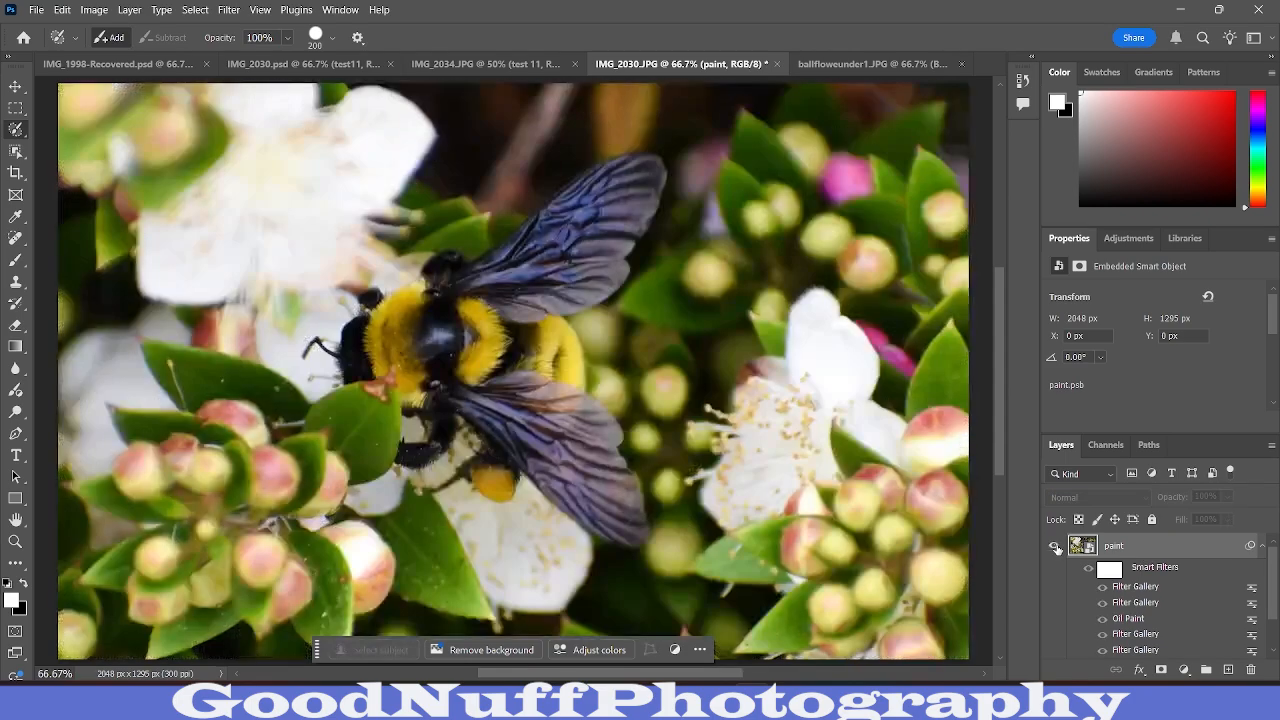
pyautogui.click(1055, 546)
pyautogui.click(1055, 546)
pyautogui.click(1055, 546)
pyautogui.click(1055, 546)
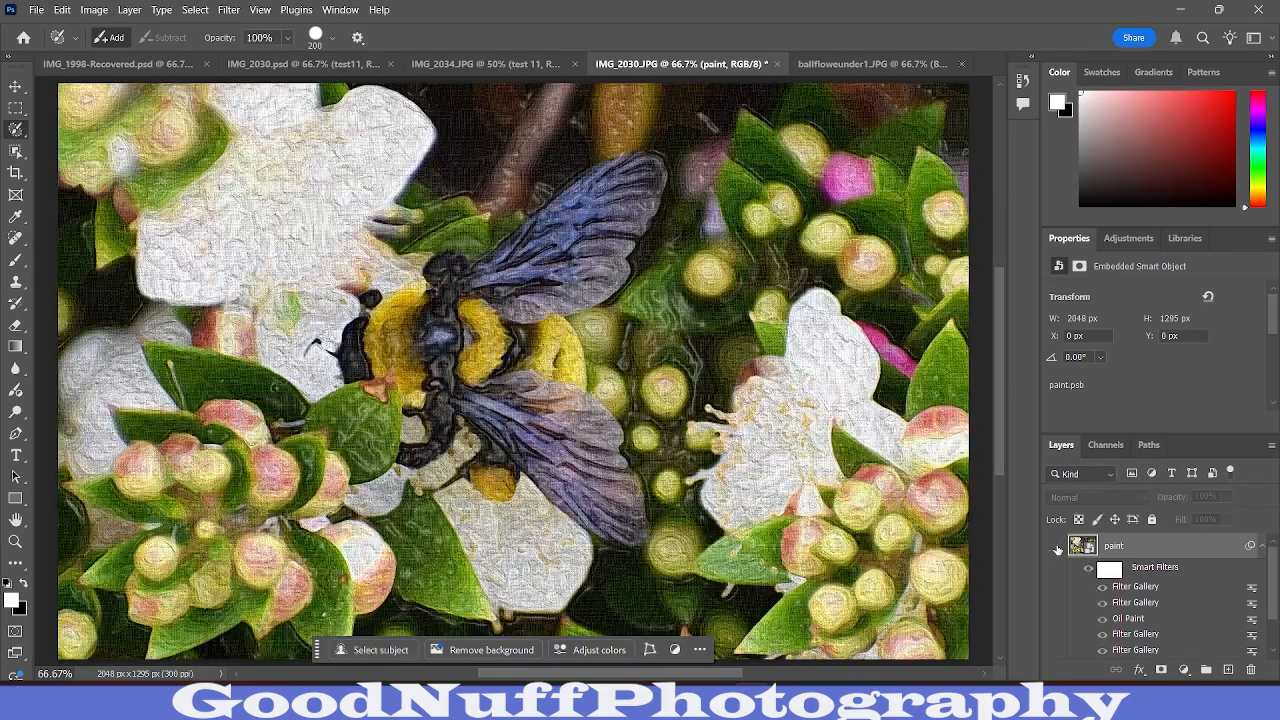
pyautogui.click(1055, 546)
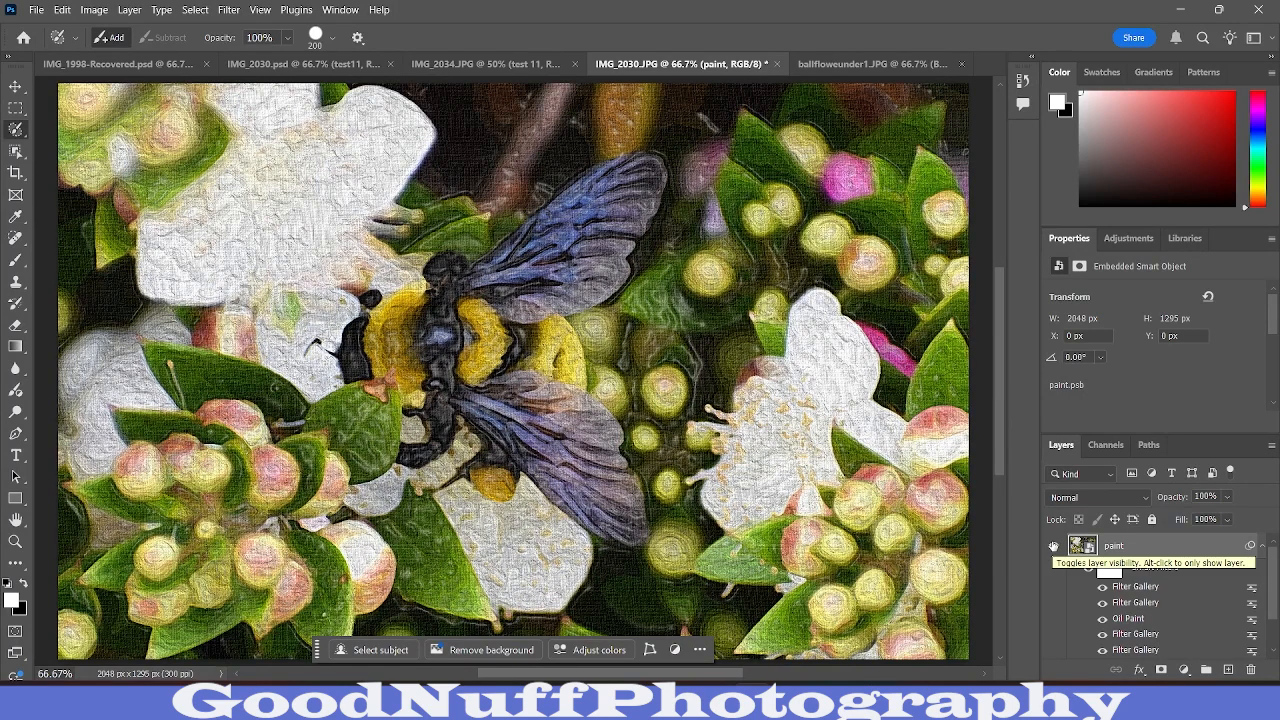
pyautogui.click(1053, 546)
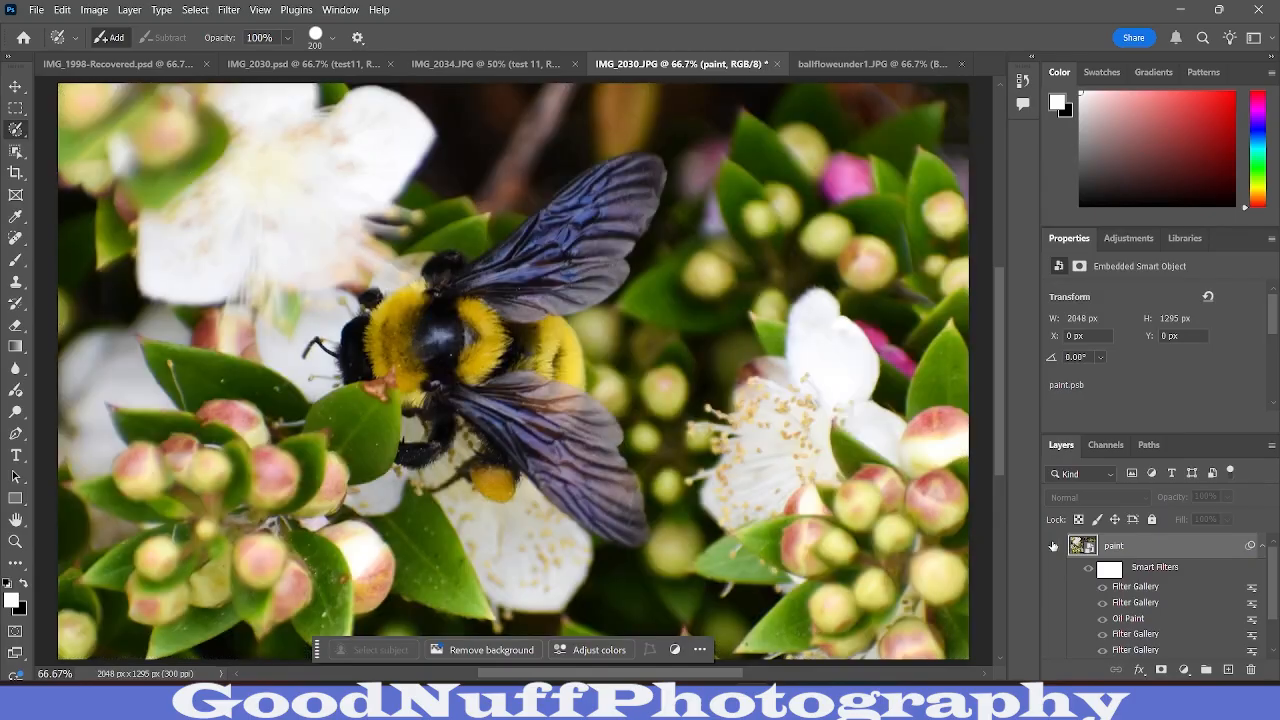
pyautogui.click(1053, 546)
pyautogui.click(1053, 546)
pyautogui.click(1053, 546)
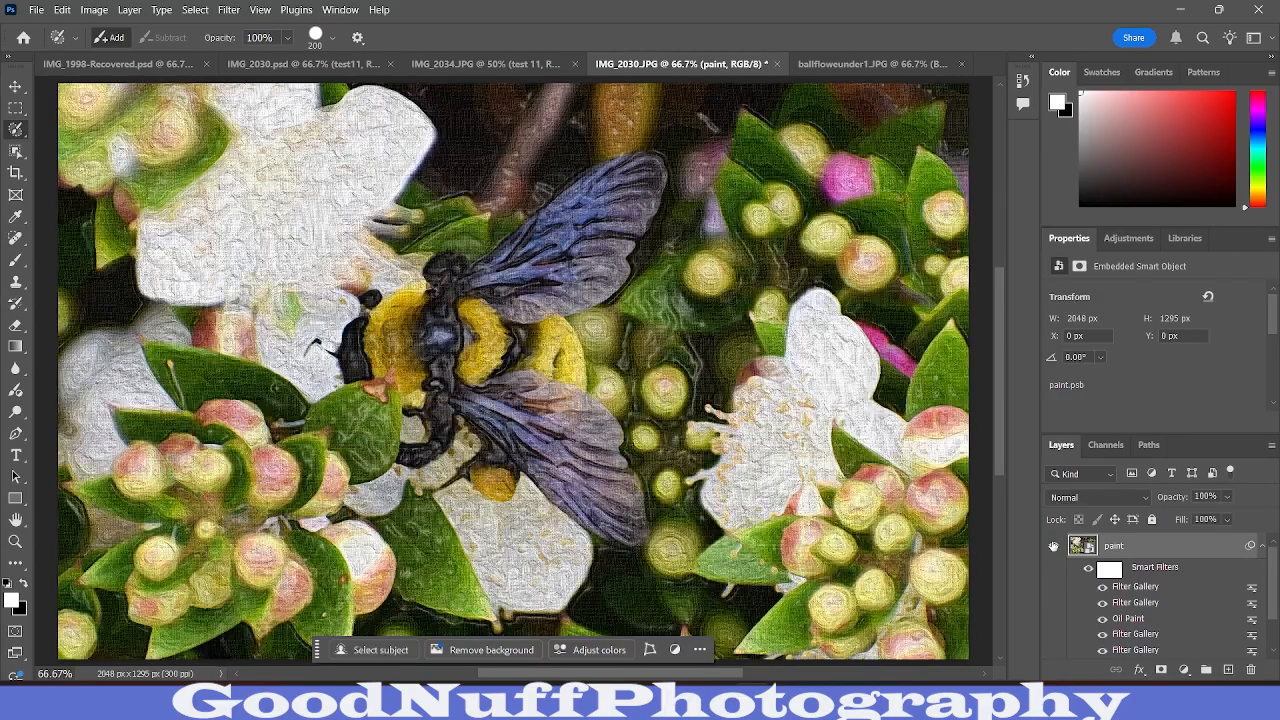
pyautogui.click(1053, 546)
pyautogui.click(1053, 546)
pyautogui.click(1053, 546)
pyautogui.click(1053, 546)
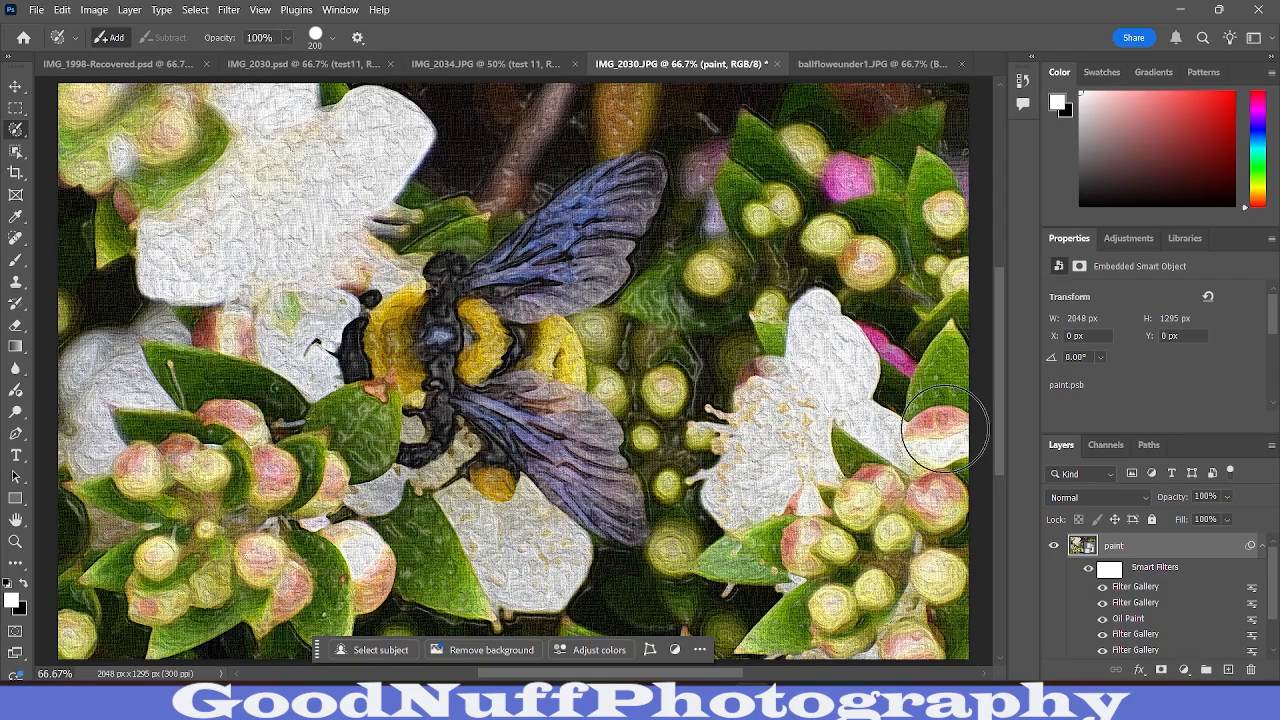
# Step: Edit the Dry Brush smart filter on the paint layer, set Brush Size to 2, adjust its Texture, and apply it
pyautogui.scroll(-1, 1195, 639)
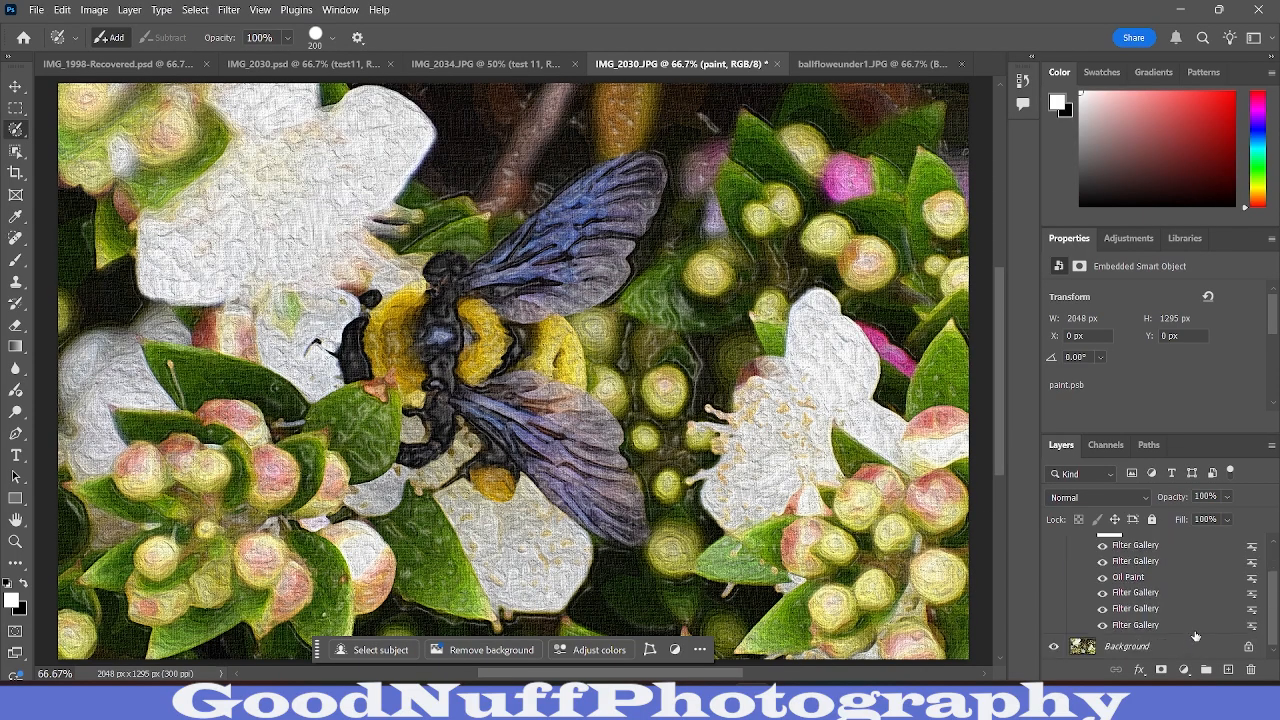
pyautogui.doubleClick(1118, 593)
pyautogui.click(688, 283)
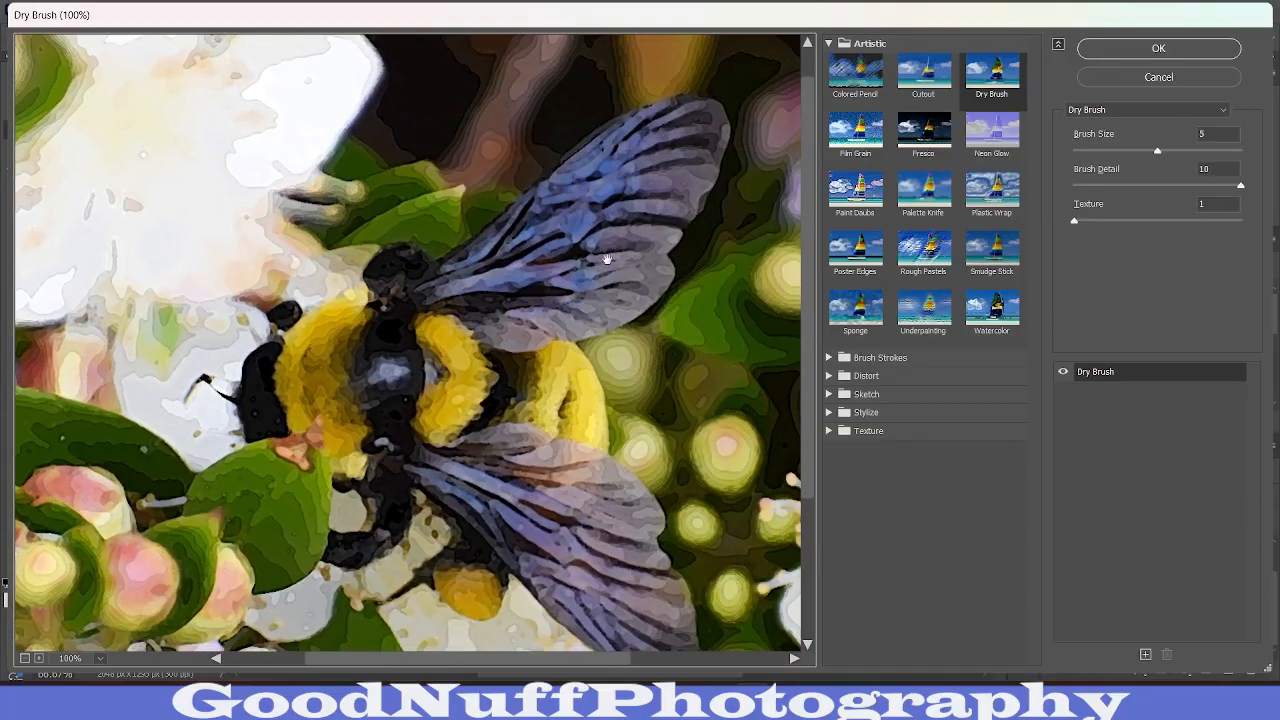
pyautogui.click(1180, 150)
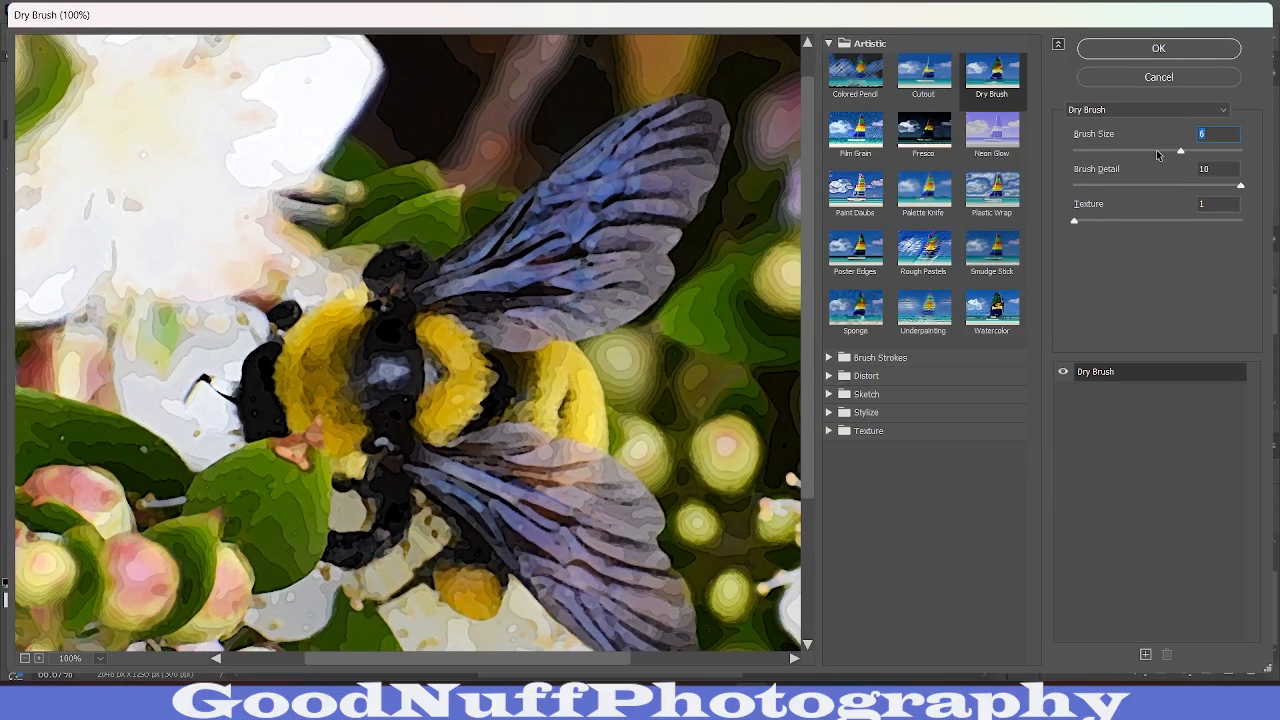
pyautogui.click(1157, 150)
pyautogui.click(1102, 150)
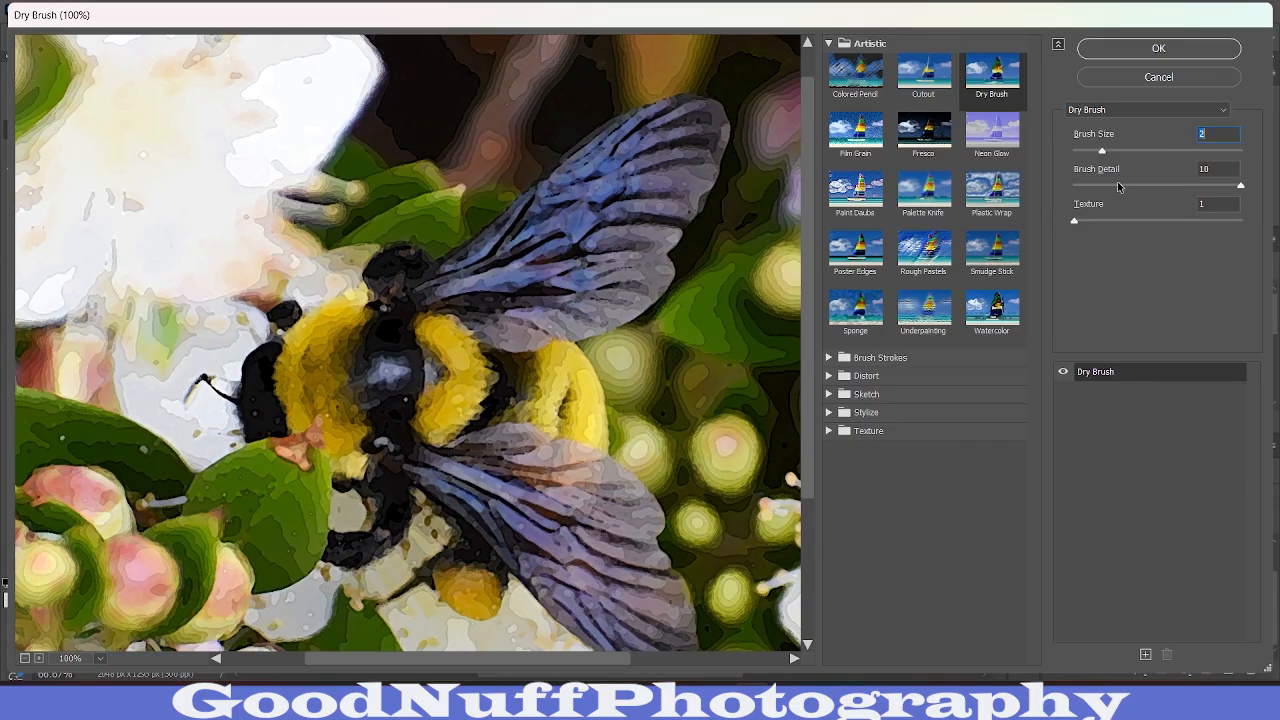
pyautogui.click(1122, 221)
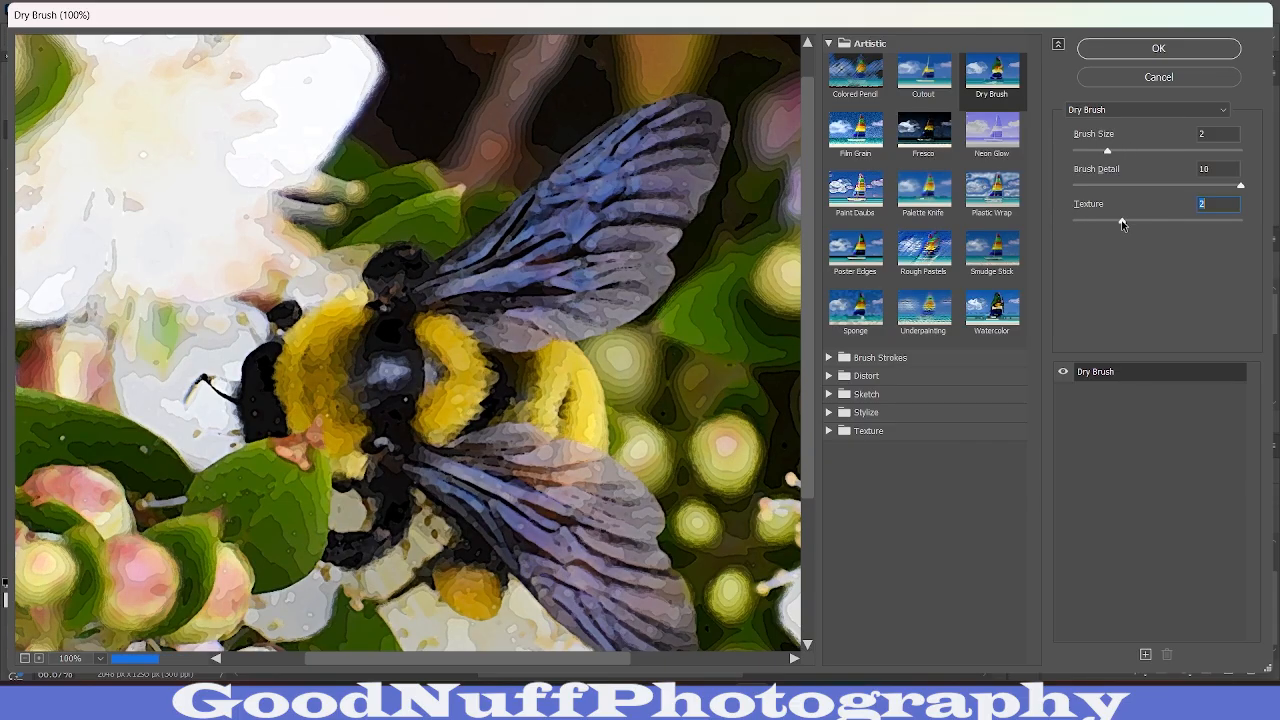
pyautogui.click(1093, 222)
pyautogui.click(1150, 48)
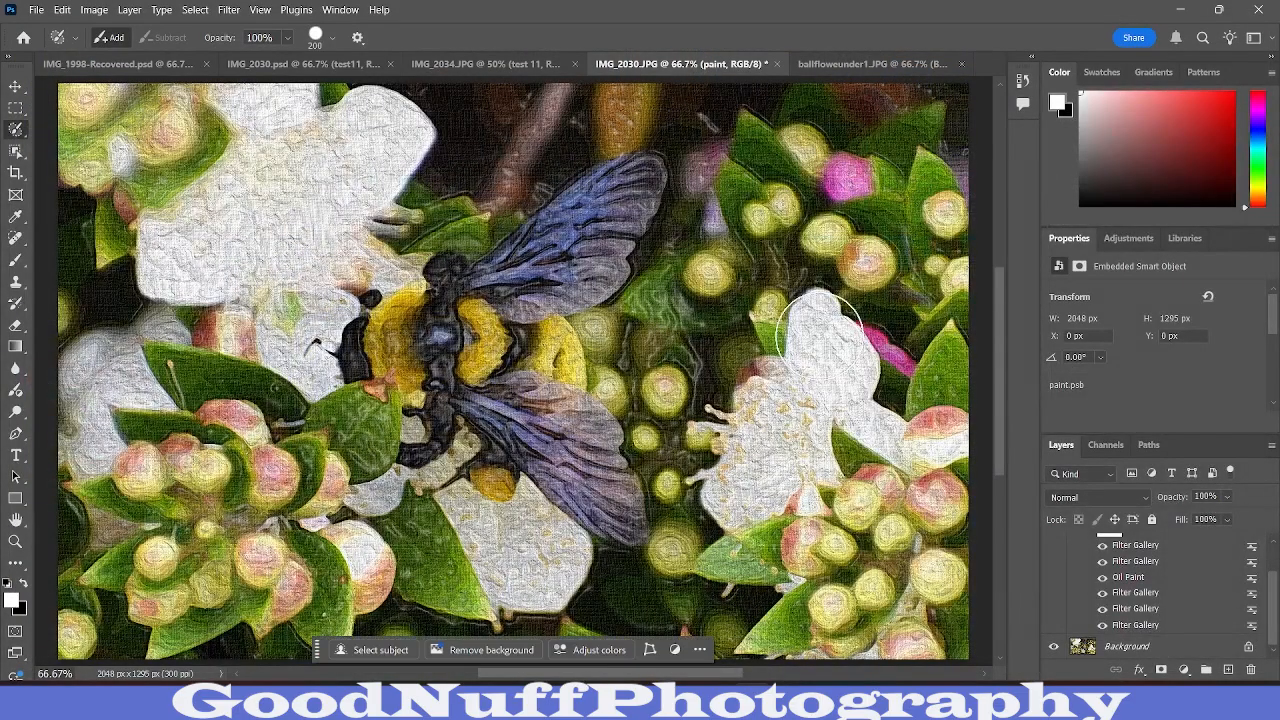